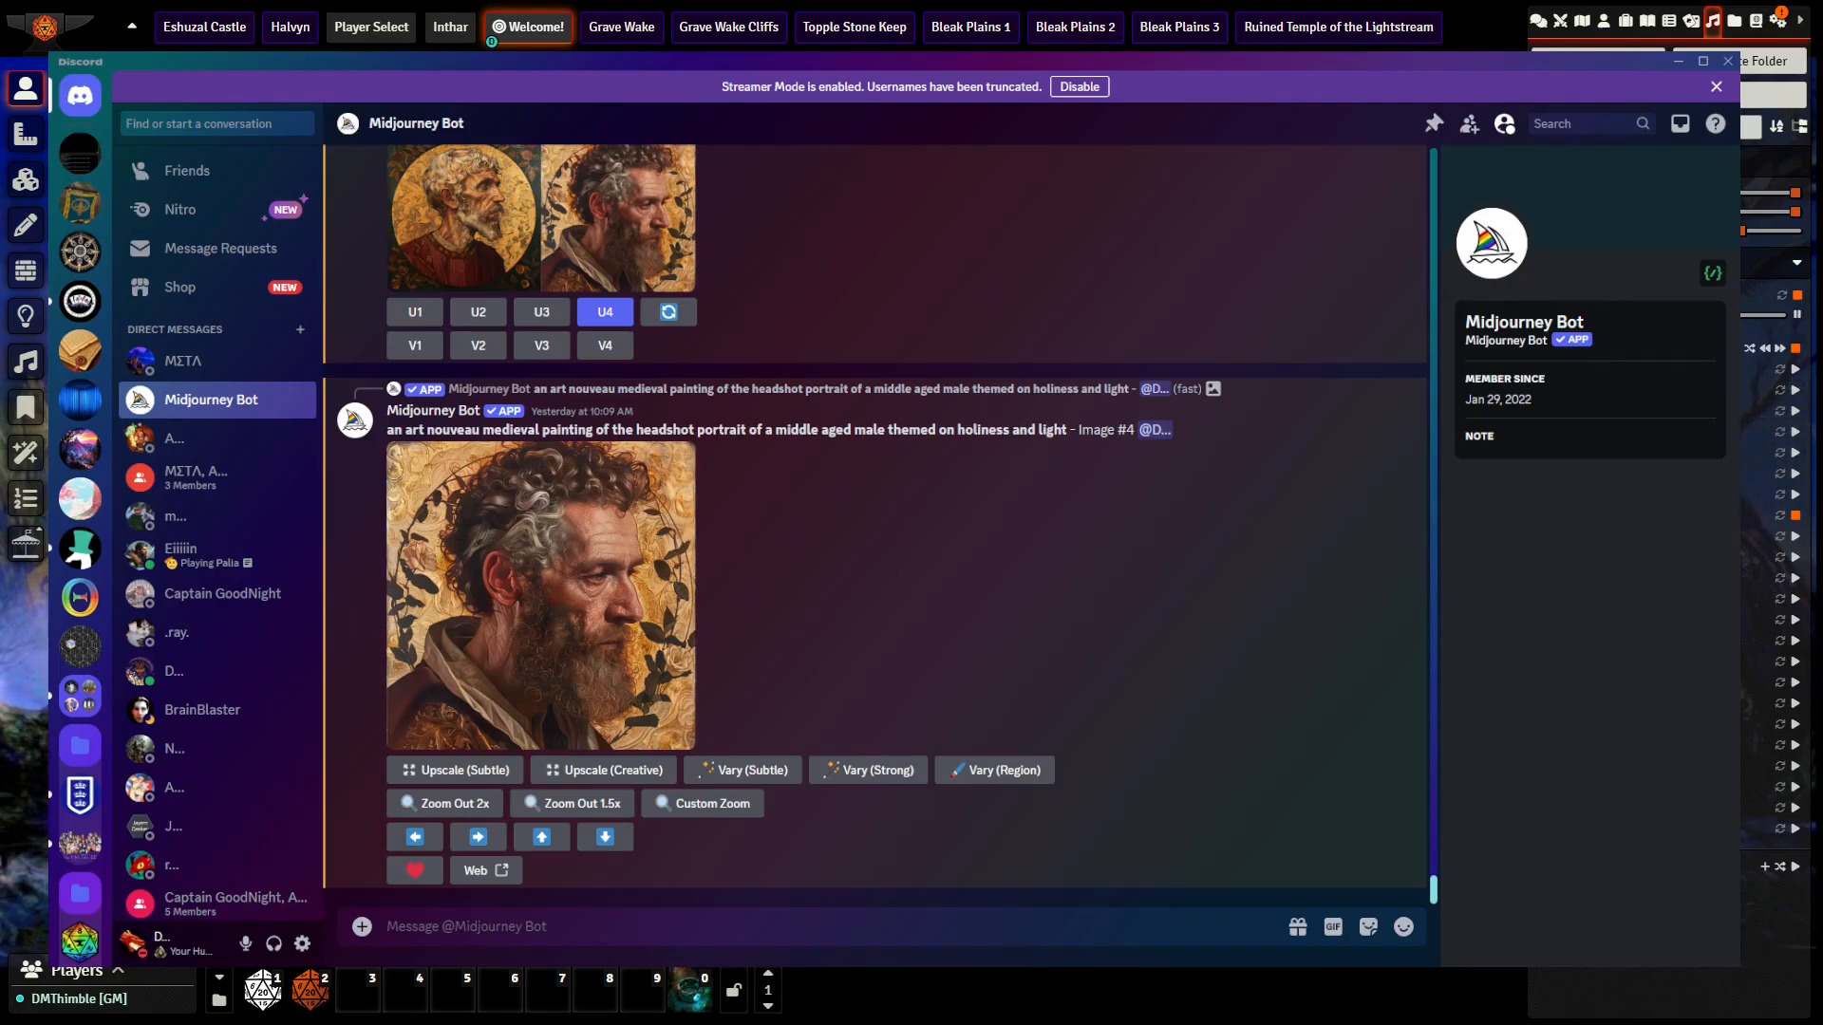
Step: Look through the earlier art nouveau character portraits and their prompts in the Midjourney Bot conversation
{"action": "scroll", "coordinate": [957, 578], "scroll_direction": "up", "scroll_amount": 20}
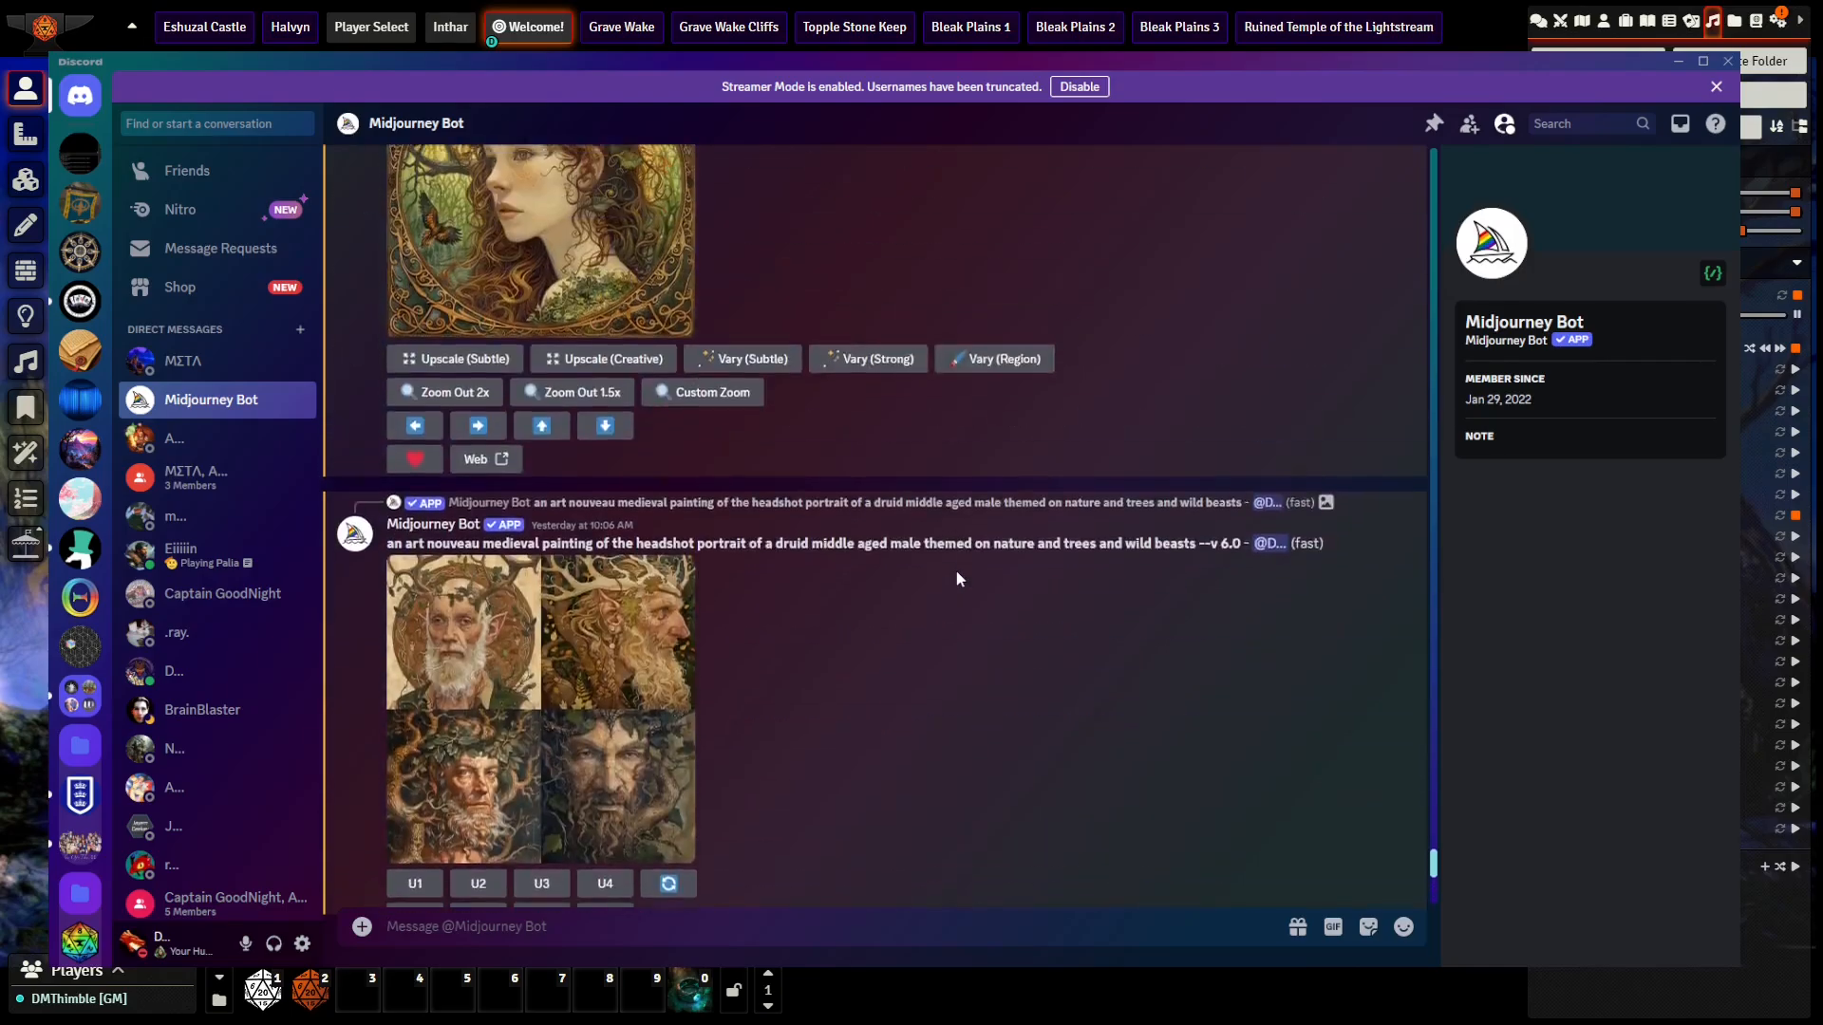
{"action": "scroll", "coordinate": [957, 579], "scroll_direction": "down", "scroll_amount": 15}
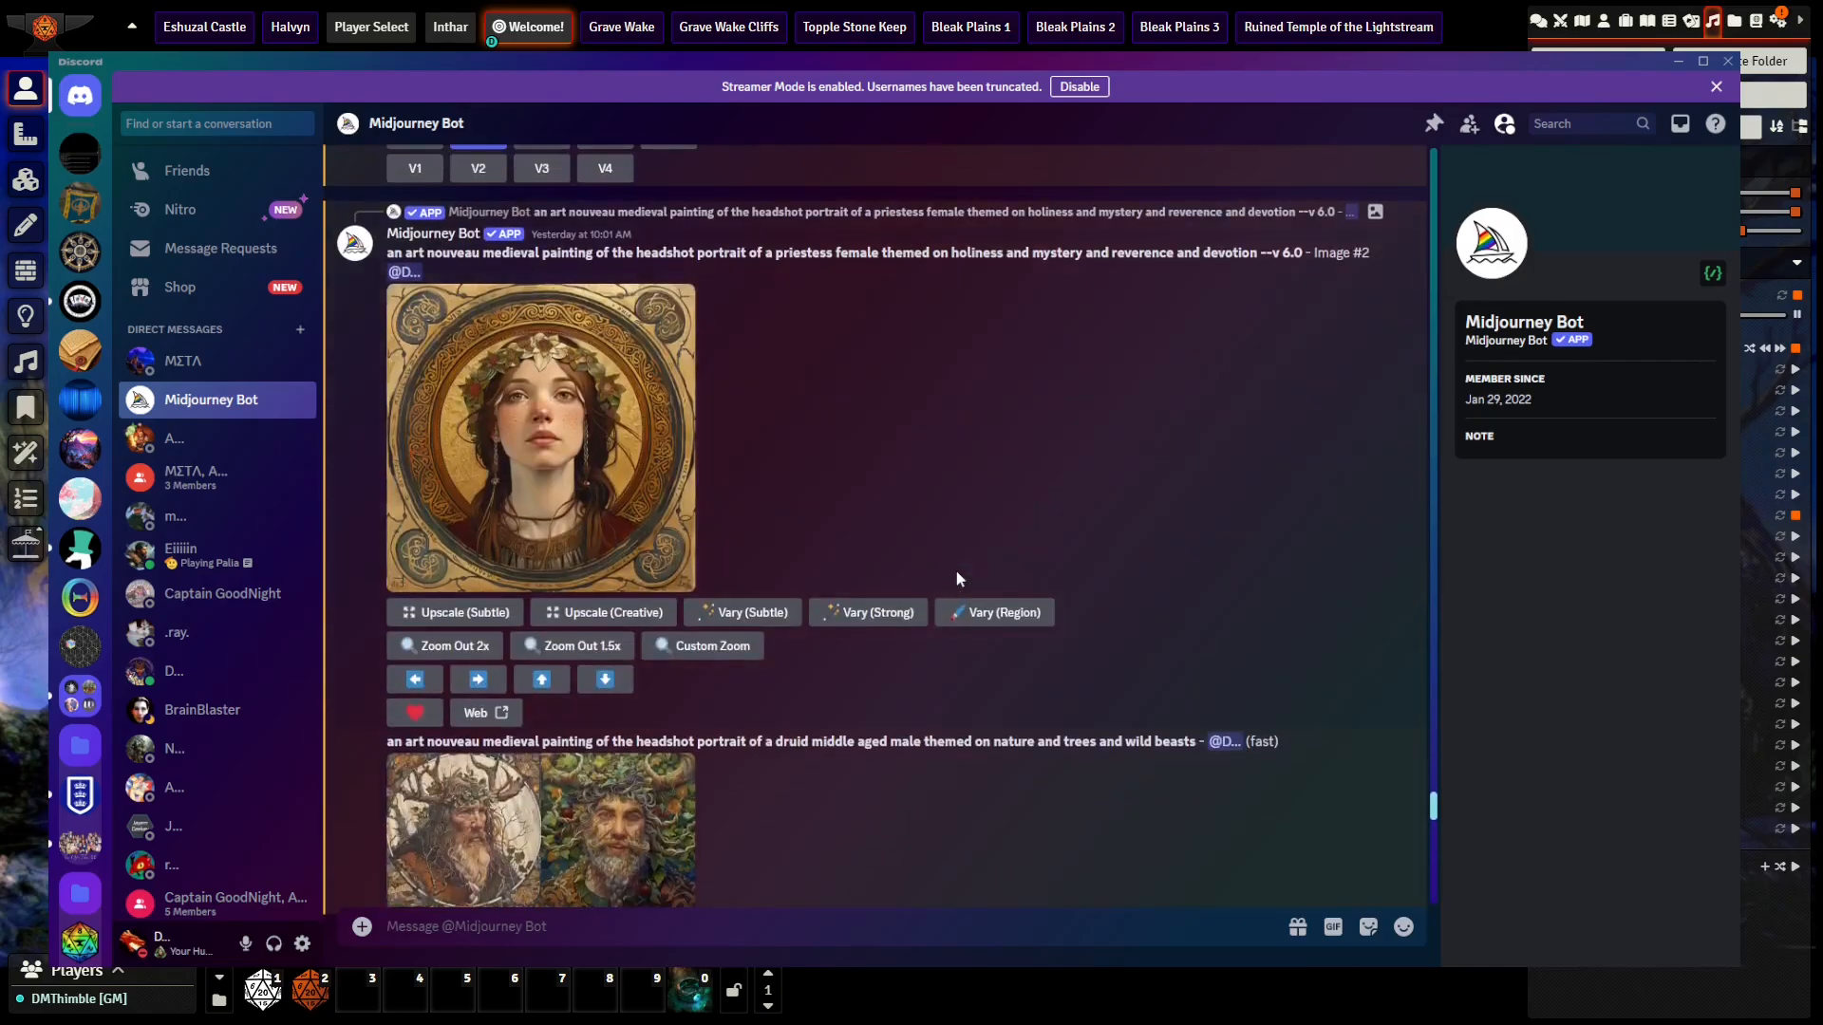
{"action": "scroll", "coordinate": [955, 571], "scroll_direction": "down", "scroll_amount": 15}
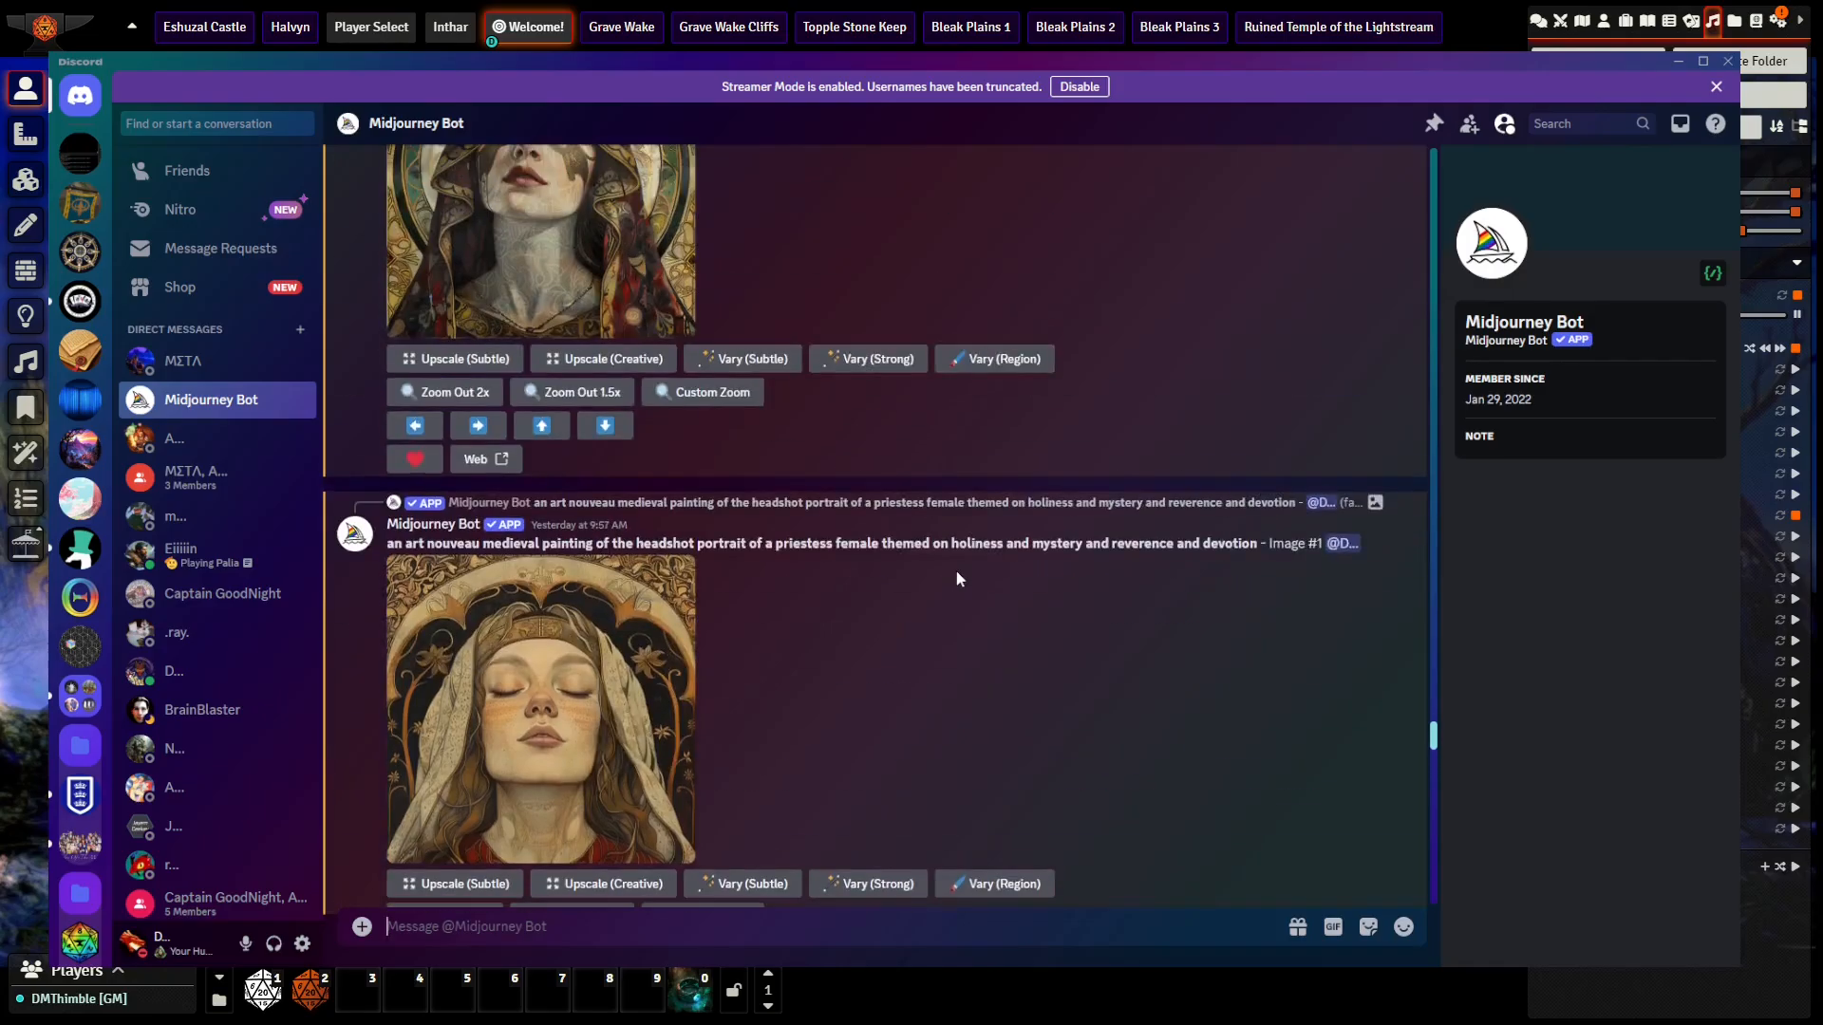
{"action": "scroll", "coordinate": [955, 572], "scroll_direction": "up", "scroll_amount": 10}
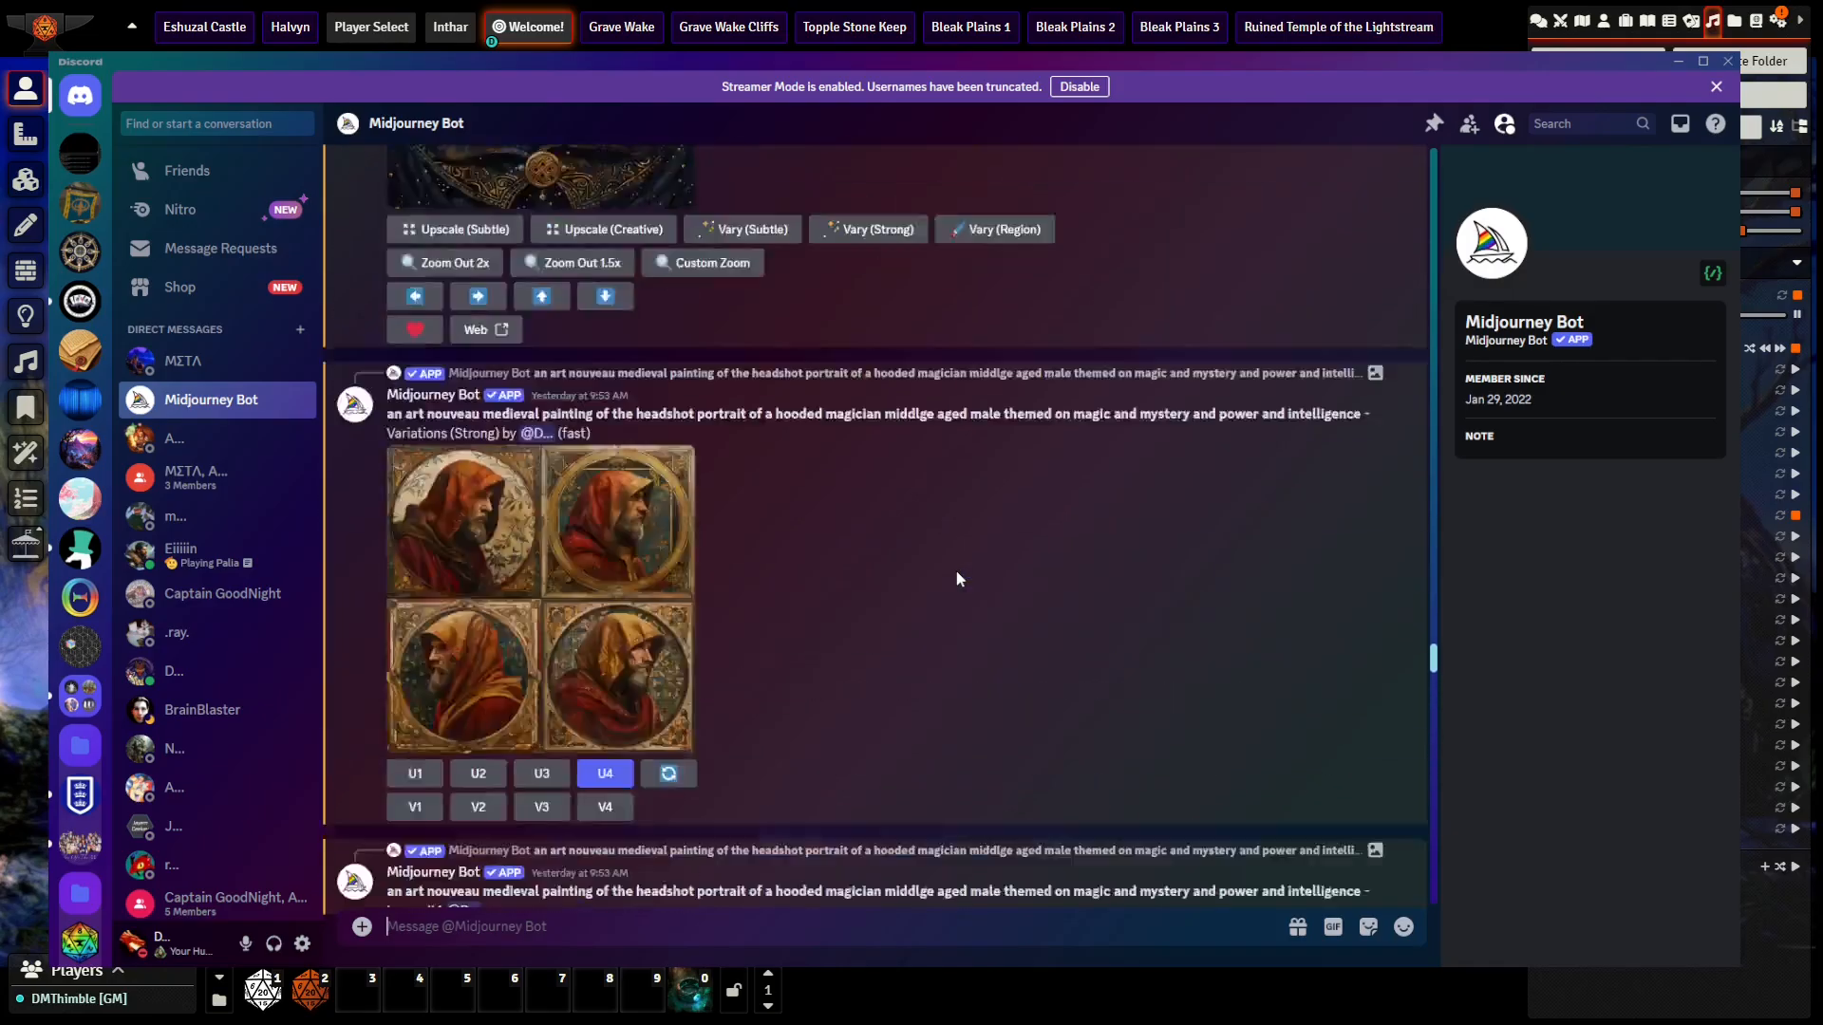
{"action": "scroll", "coordinate": [956, 578], "scroll_direction": "up", "scroll_amount": 12}
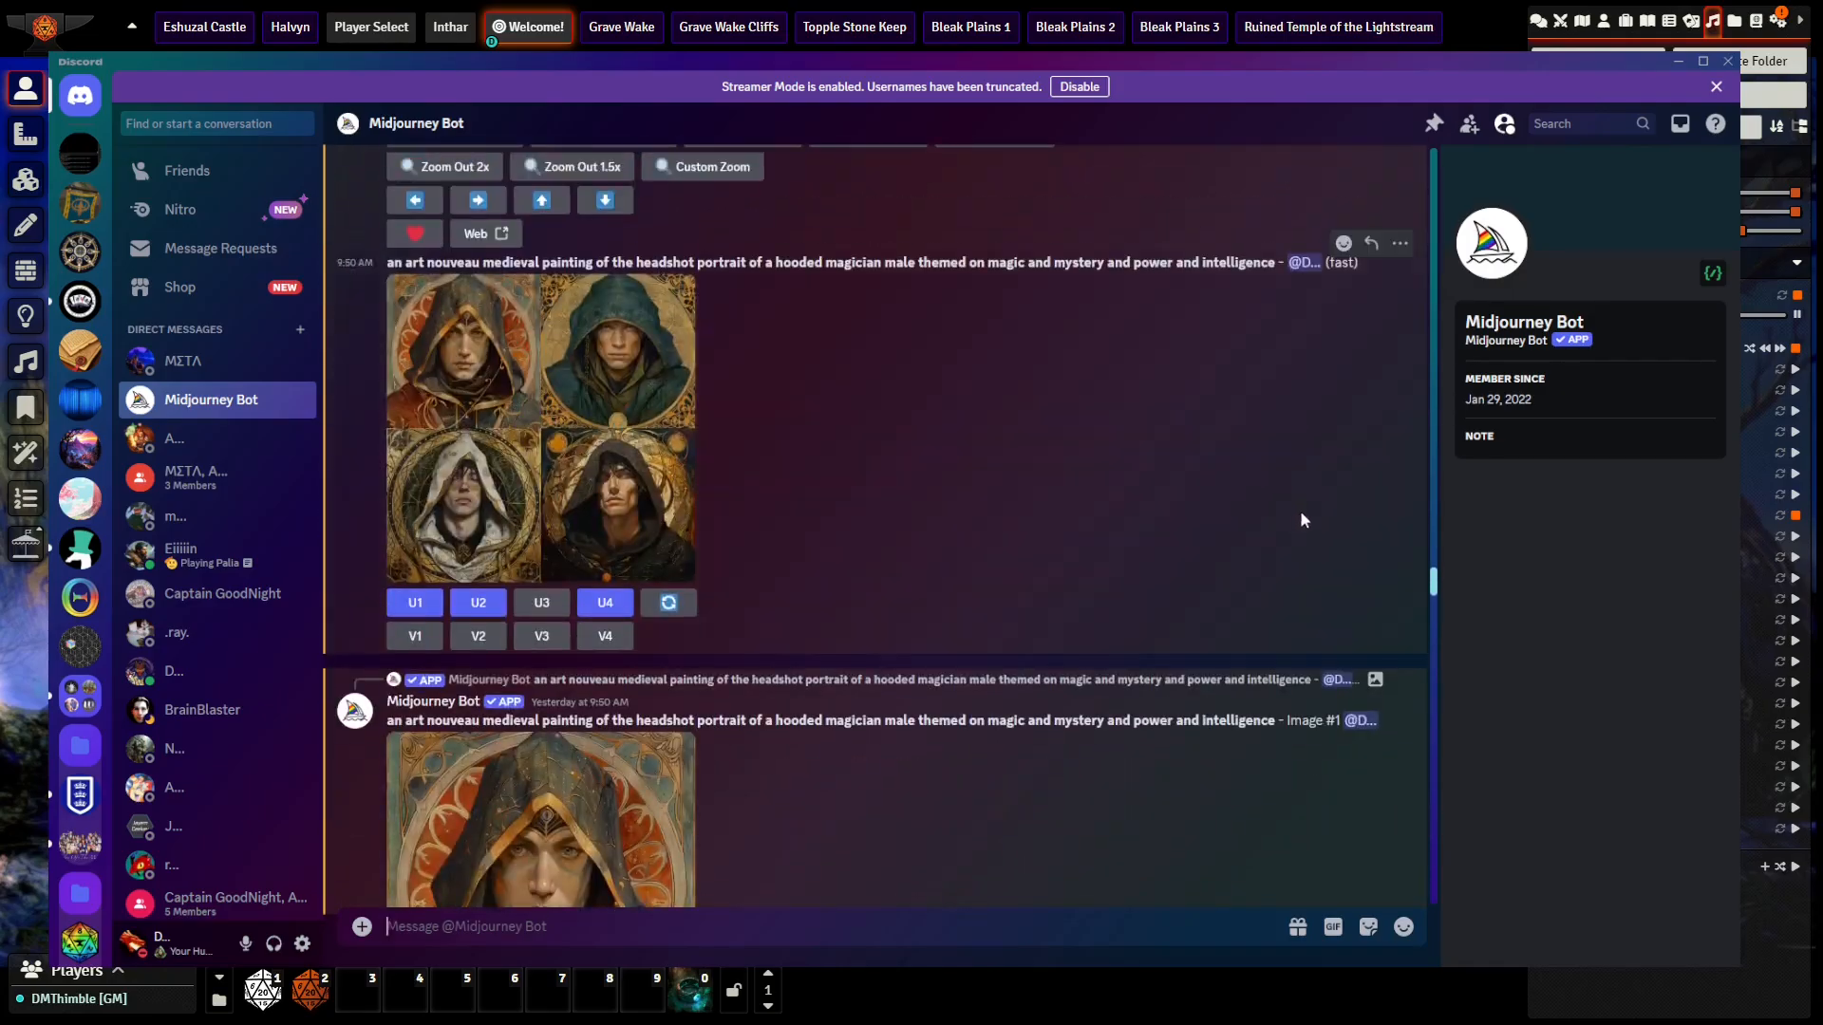
{"action": "scroll", "coordinate": [1410, 569], "scroll_direction": "down", "scroll_amount": 15}
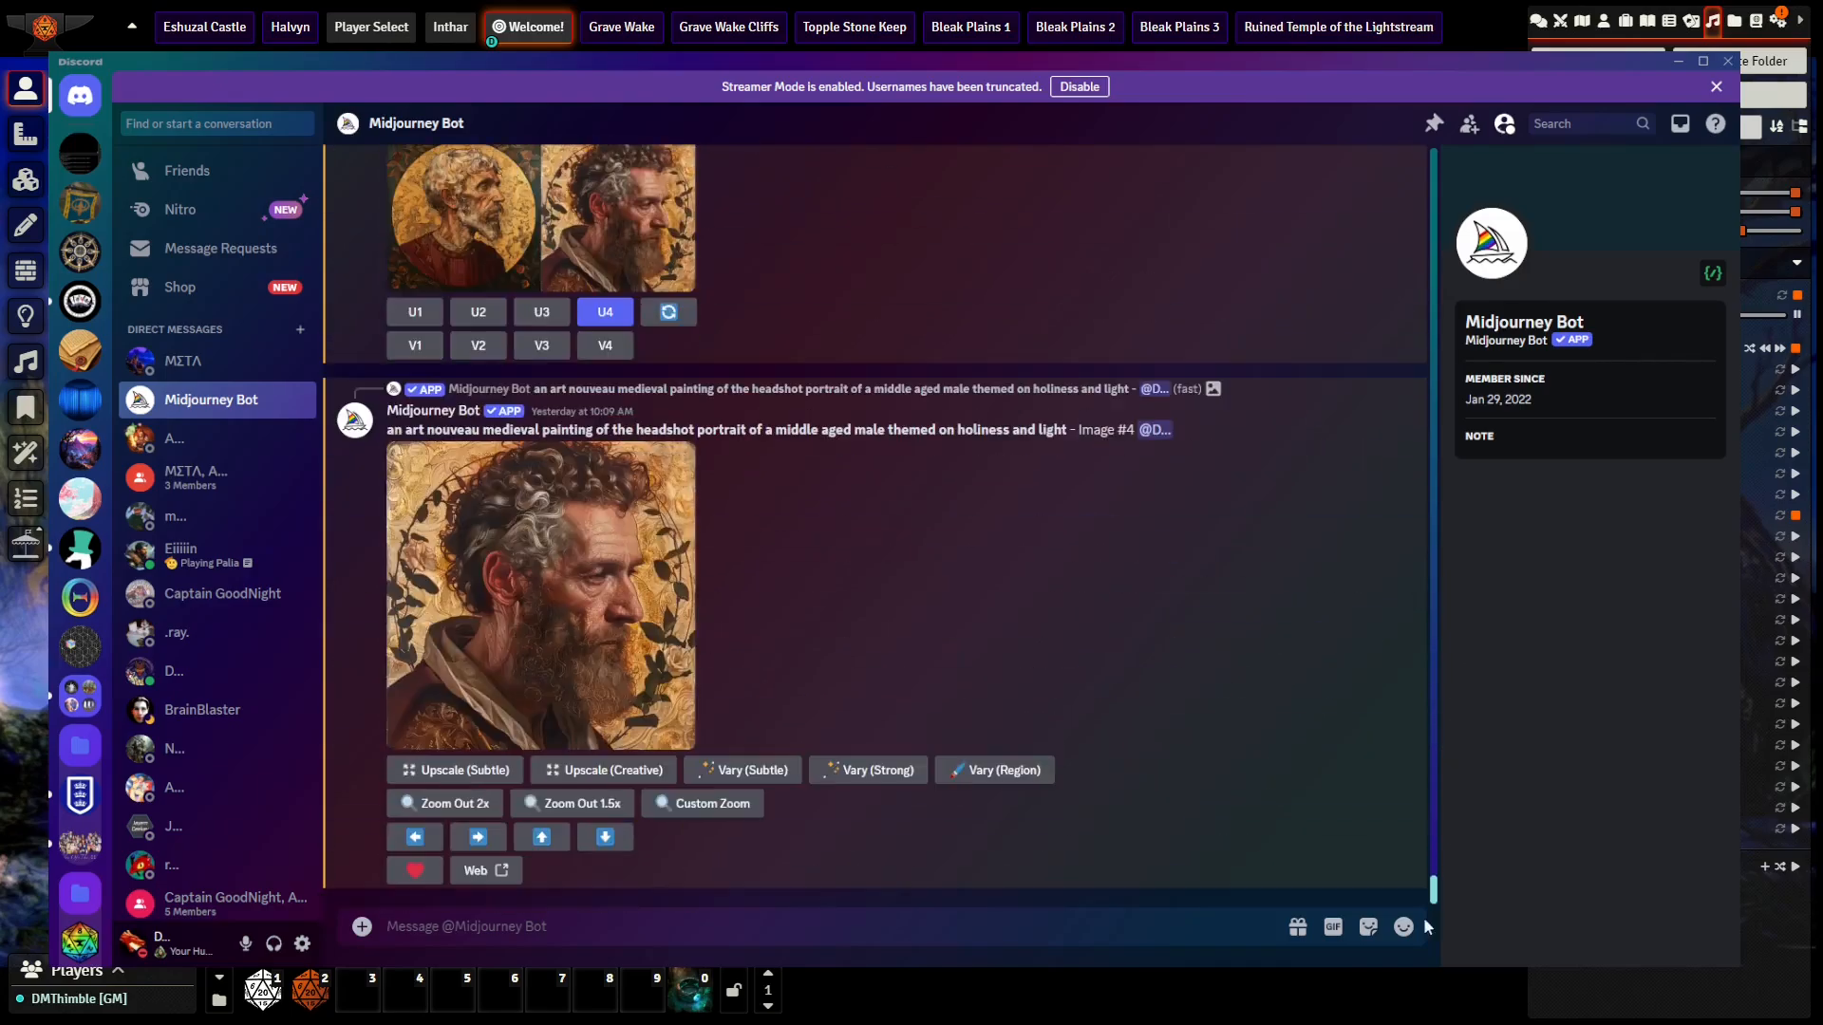
{"action": "scroll", "coordinate": [983, 655], "scroll_direction": "up", "scroll_amount": 12}
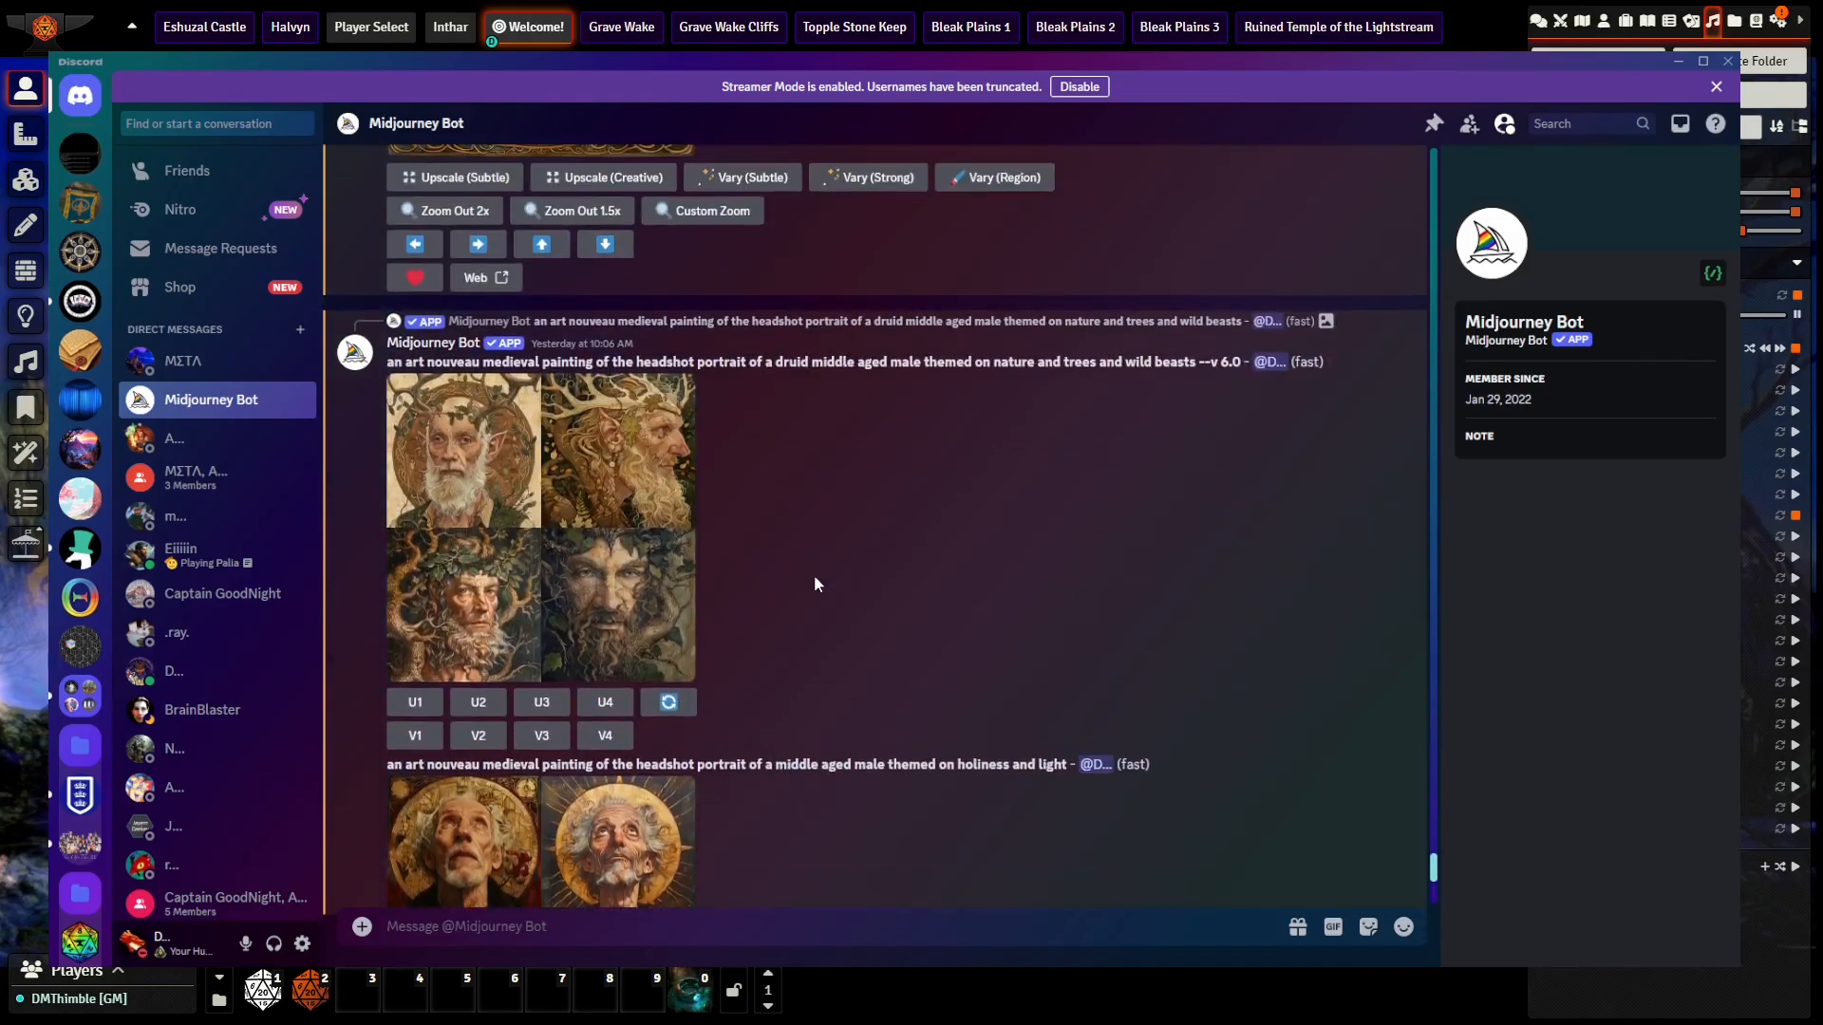
{"action": "scroll", "coordinate": [813, 574], "scroll_direction": "up", "scroll_amount": 15}
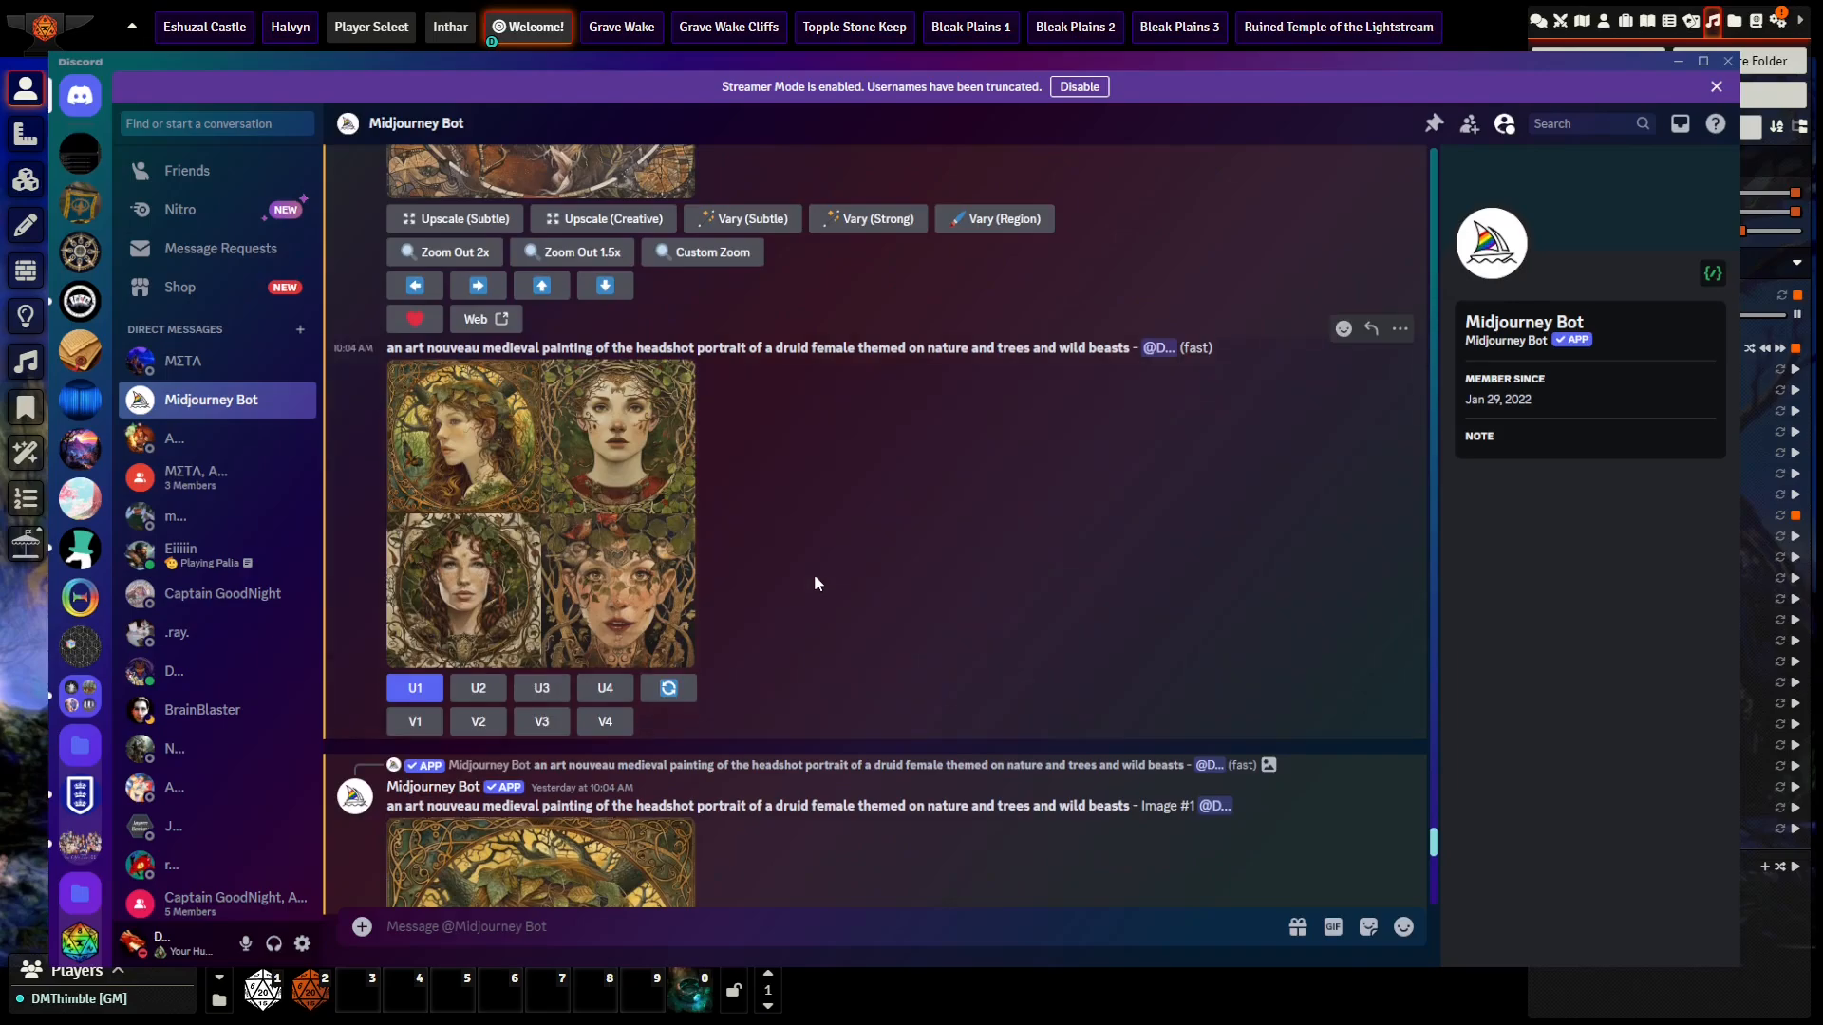
{"action": "scroll", "coordinate": [813, 573], "scroll_direction": "up", "scroll_amount": 15}
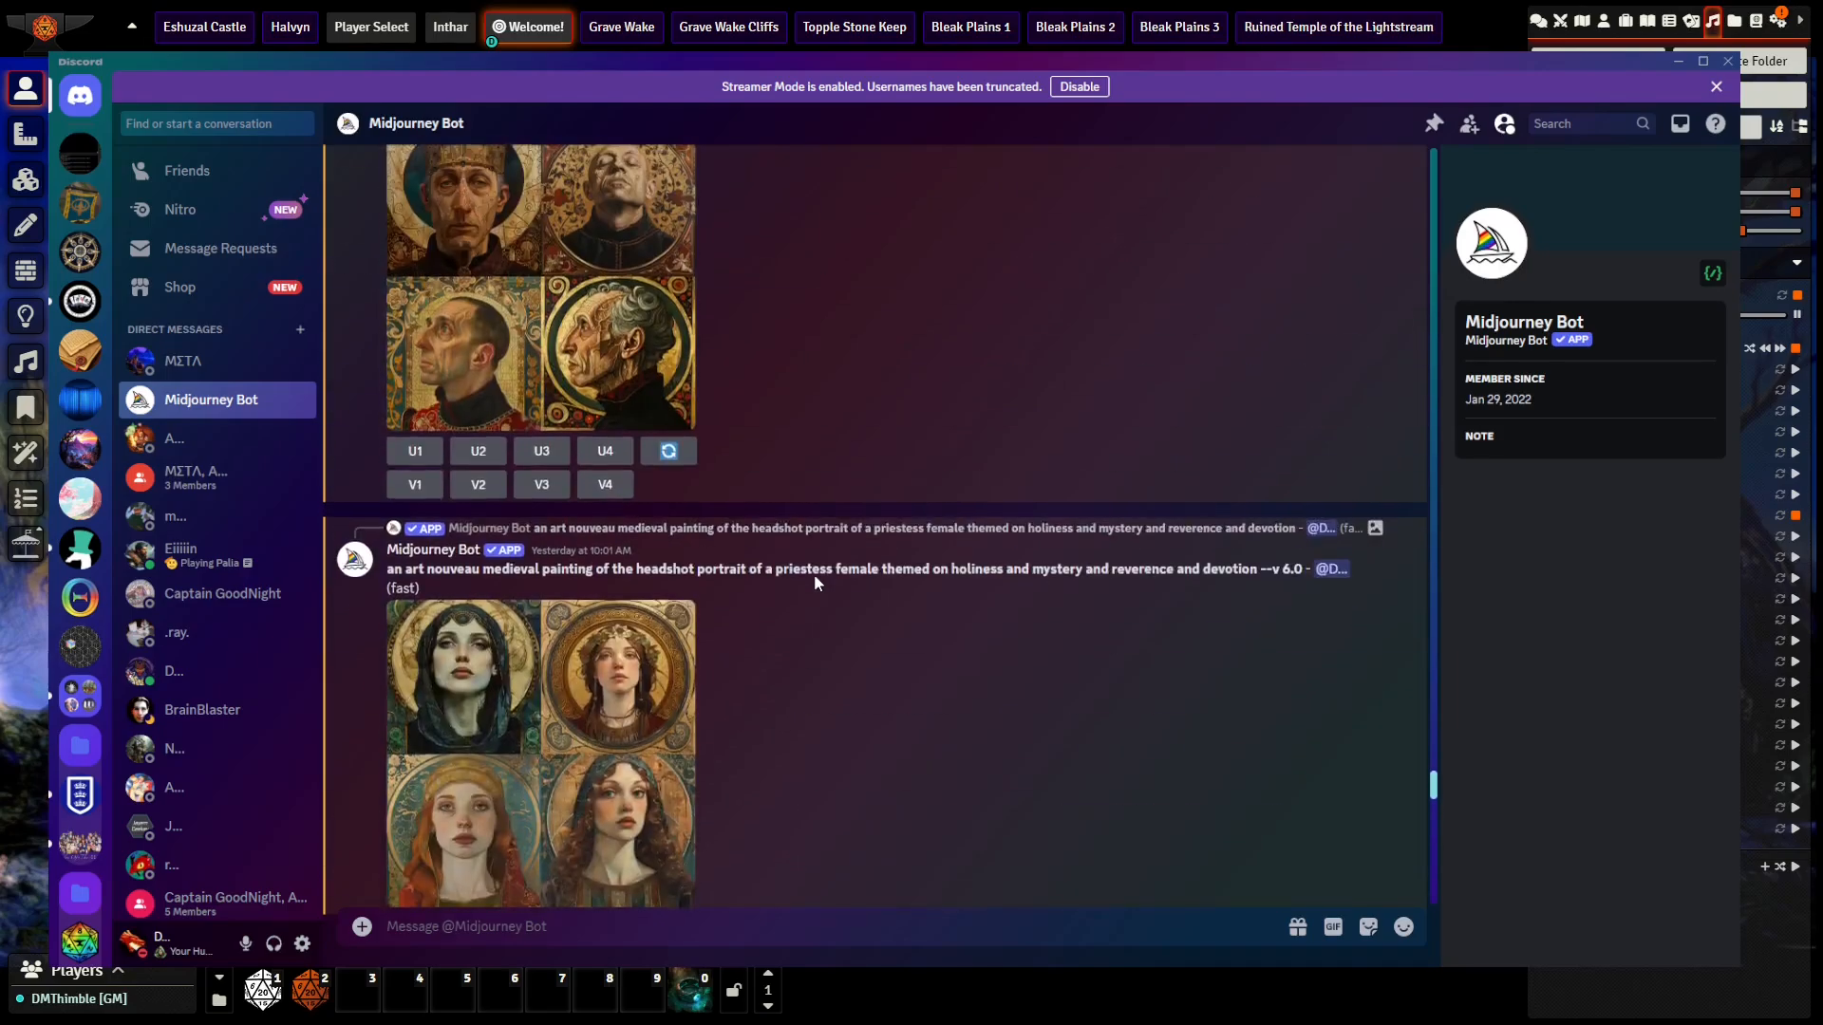
{"action": "scroll", "coordinate": [813, 574], "scroll_direction": "up", "scroll_amount": 15}
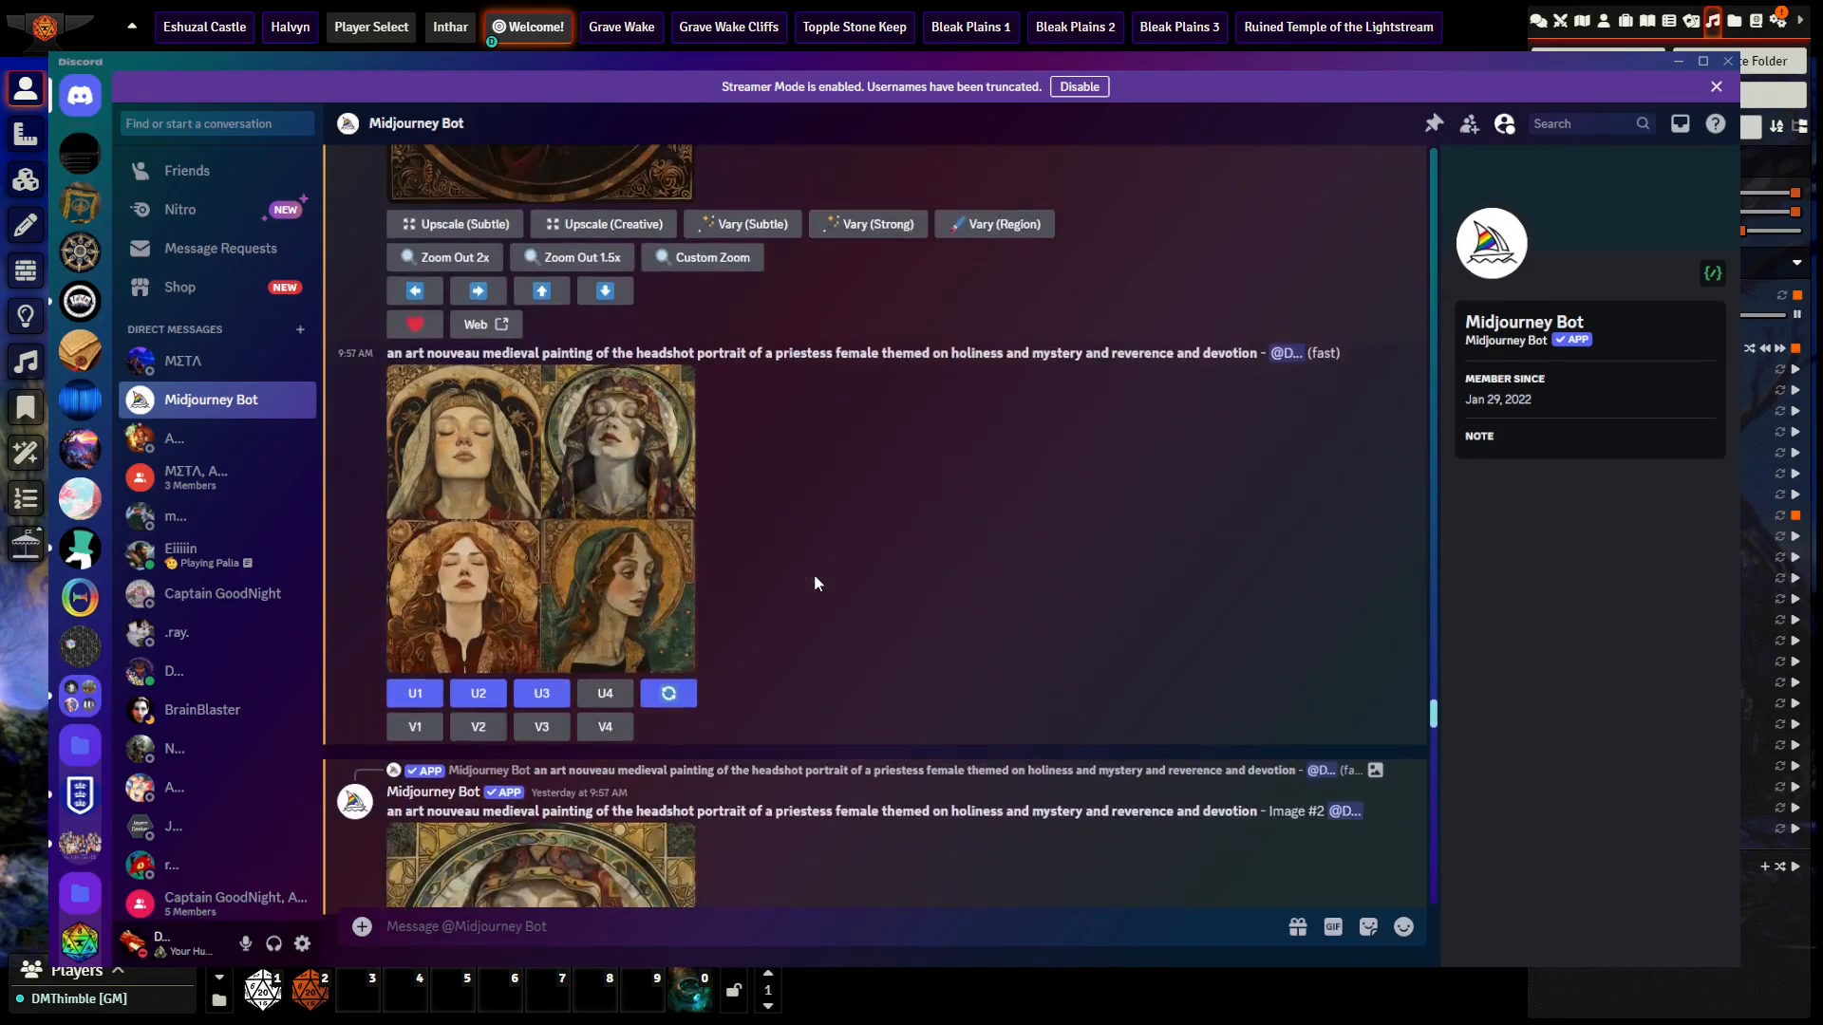
{"action": "scroll", "coordinate": [712, 488], "scroll_direction": "up", "scroll_amount": 10}
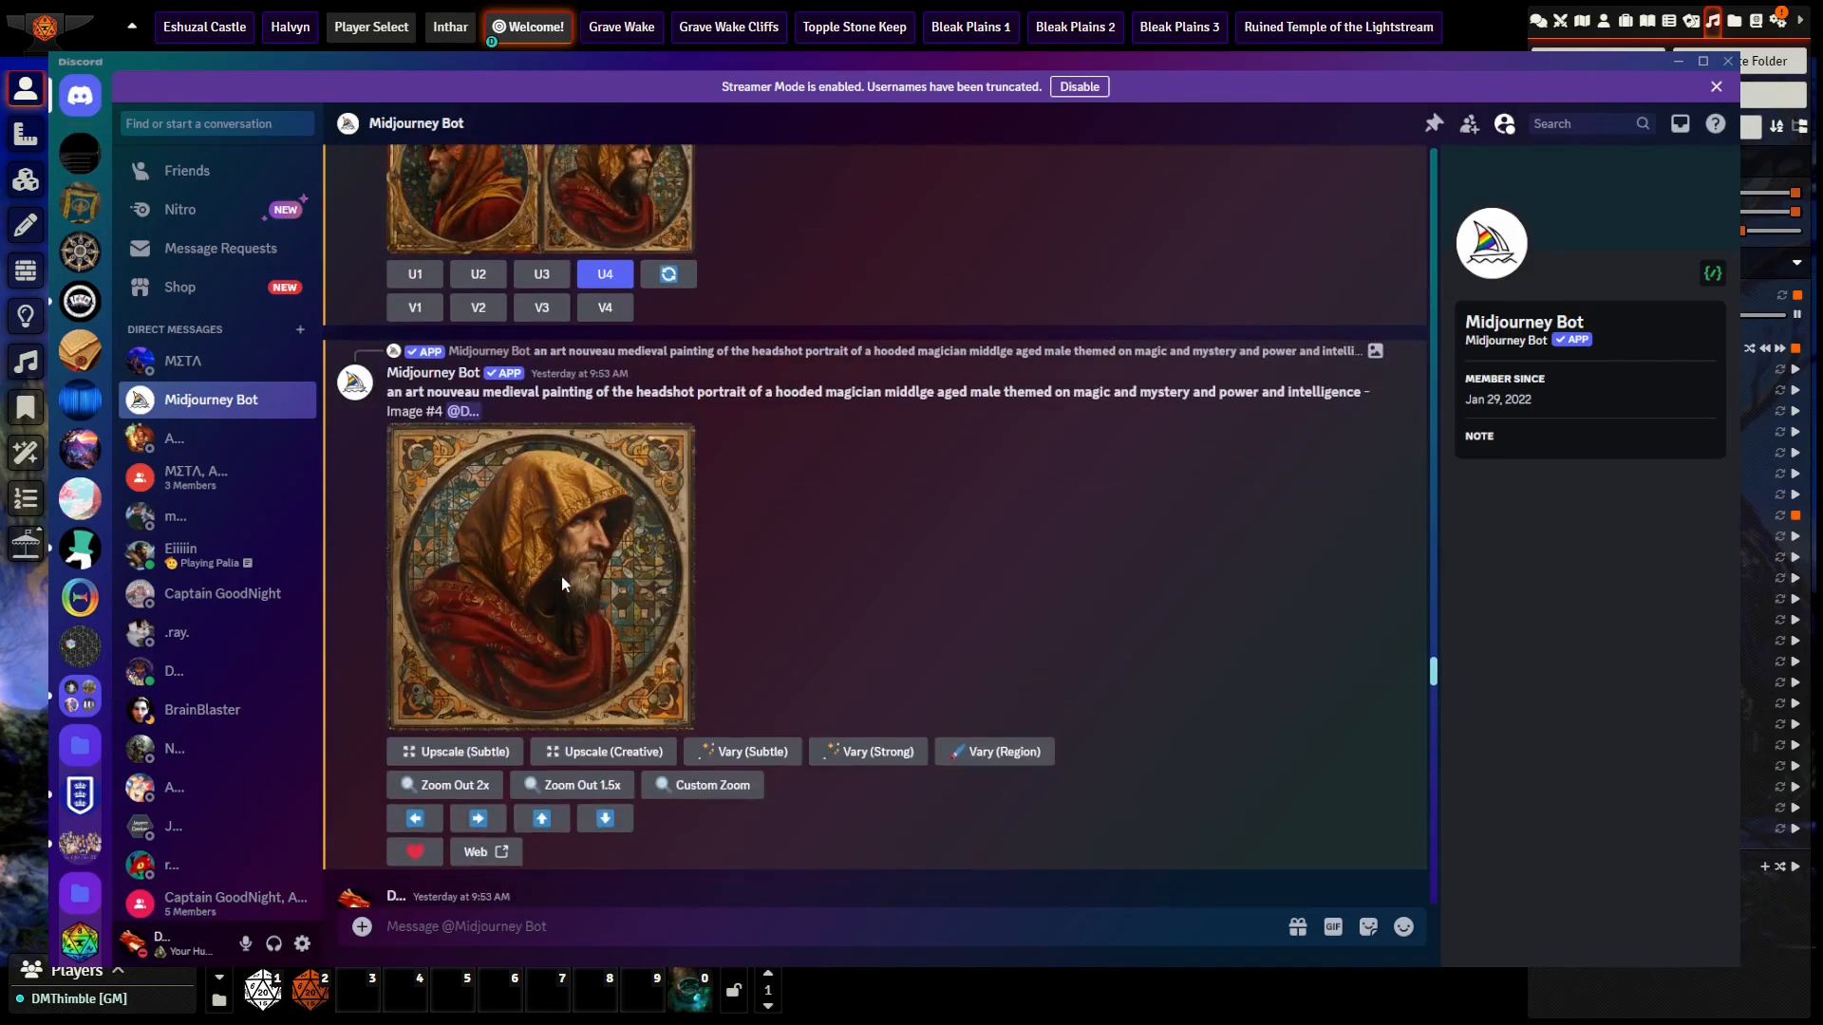
{"action": "scroll", "coordinate": [661, 593], "scroll_direction": "up", "scroll_amount": 15}
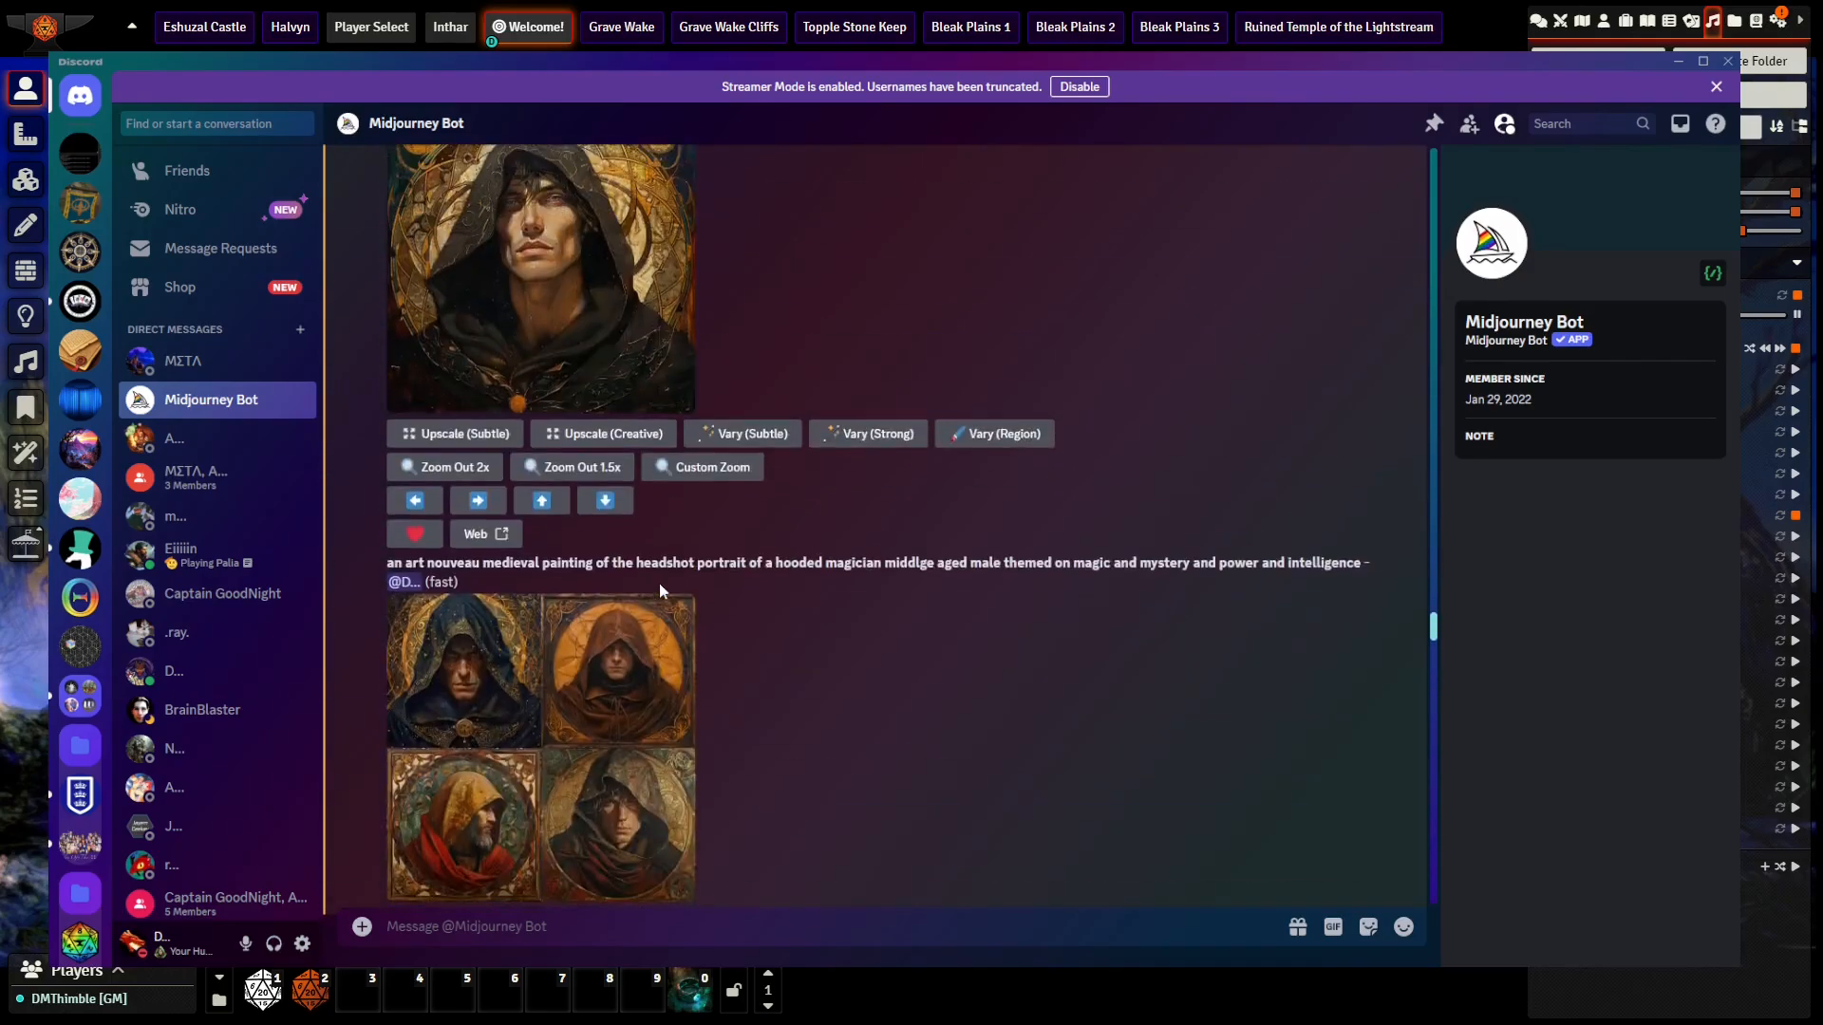
{"action": "scroll", "coordinate": [662, 591], "scroll_direction": "up", "scroll_amount": 15}
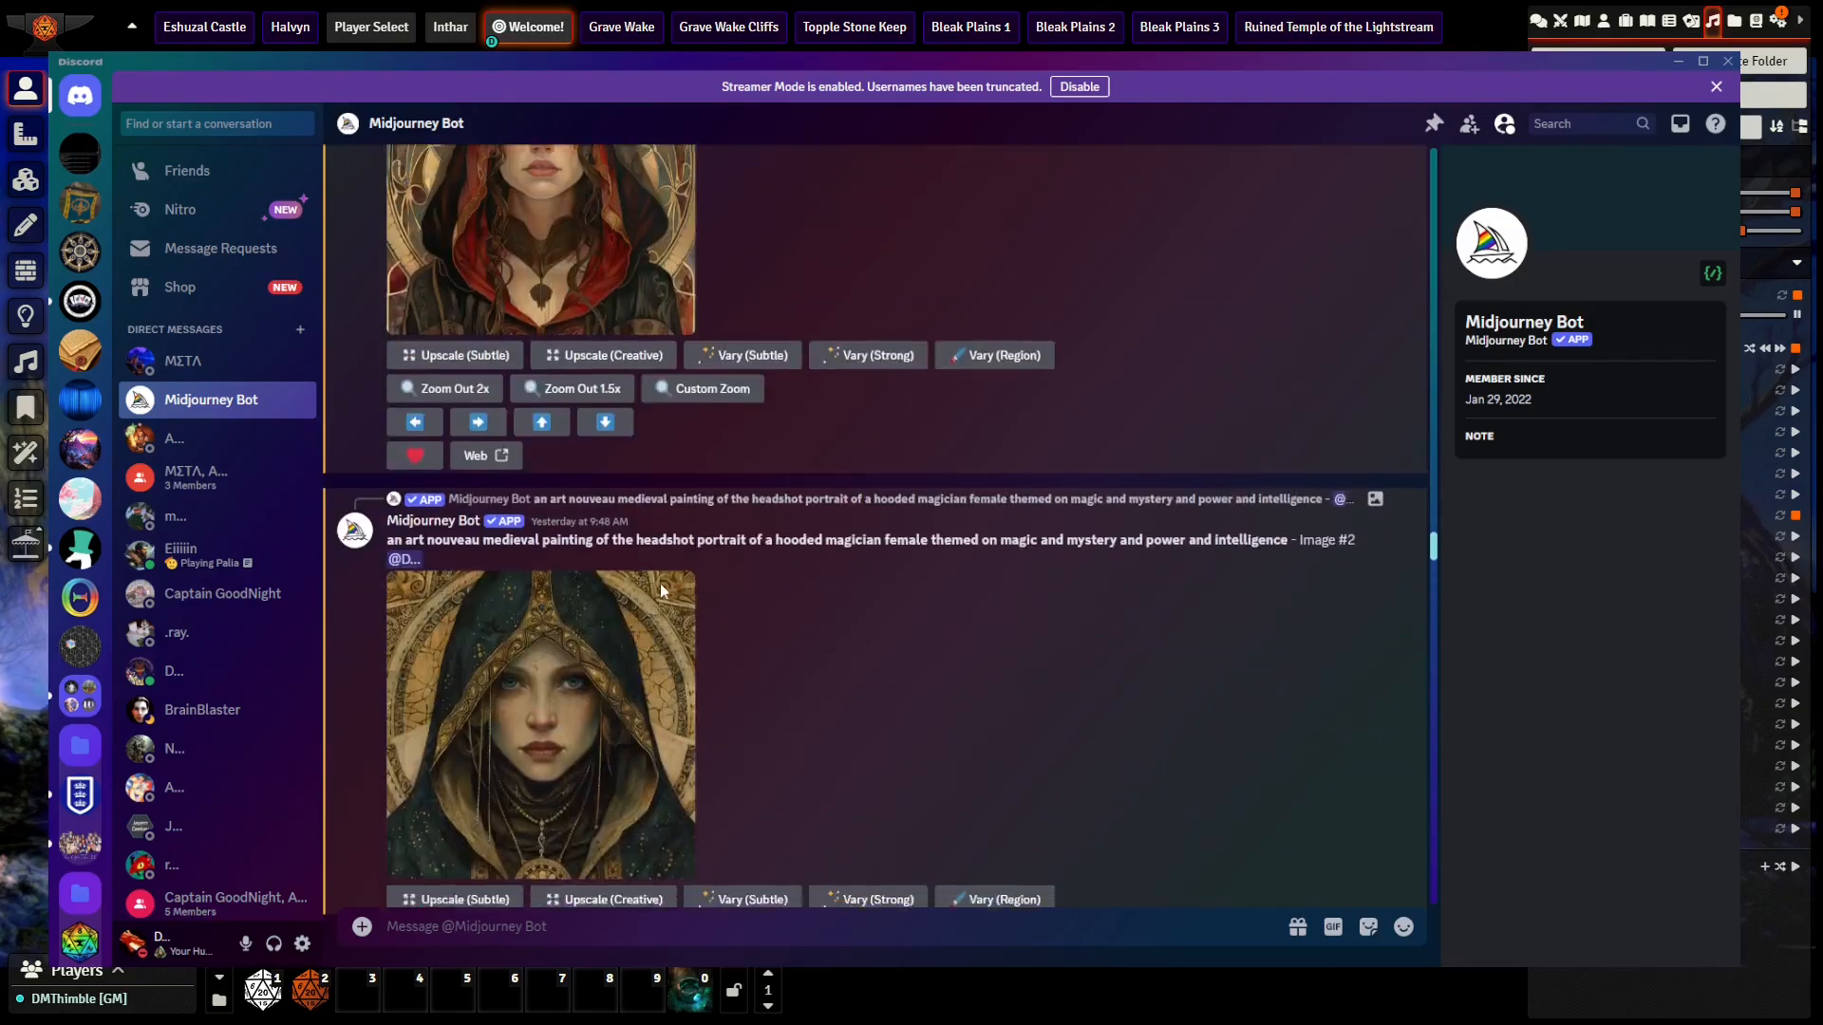
{"action": "scroll", "coordinate": [662, 590], "scroll_direction": "up", "scroll_amount": 15}
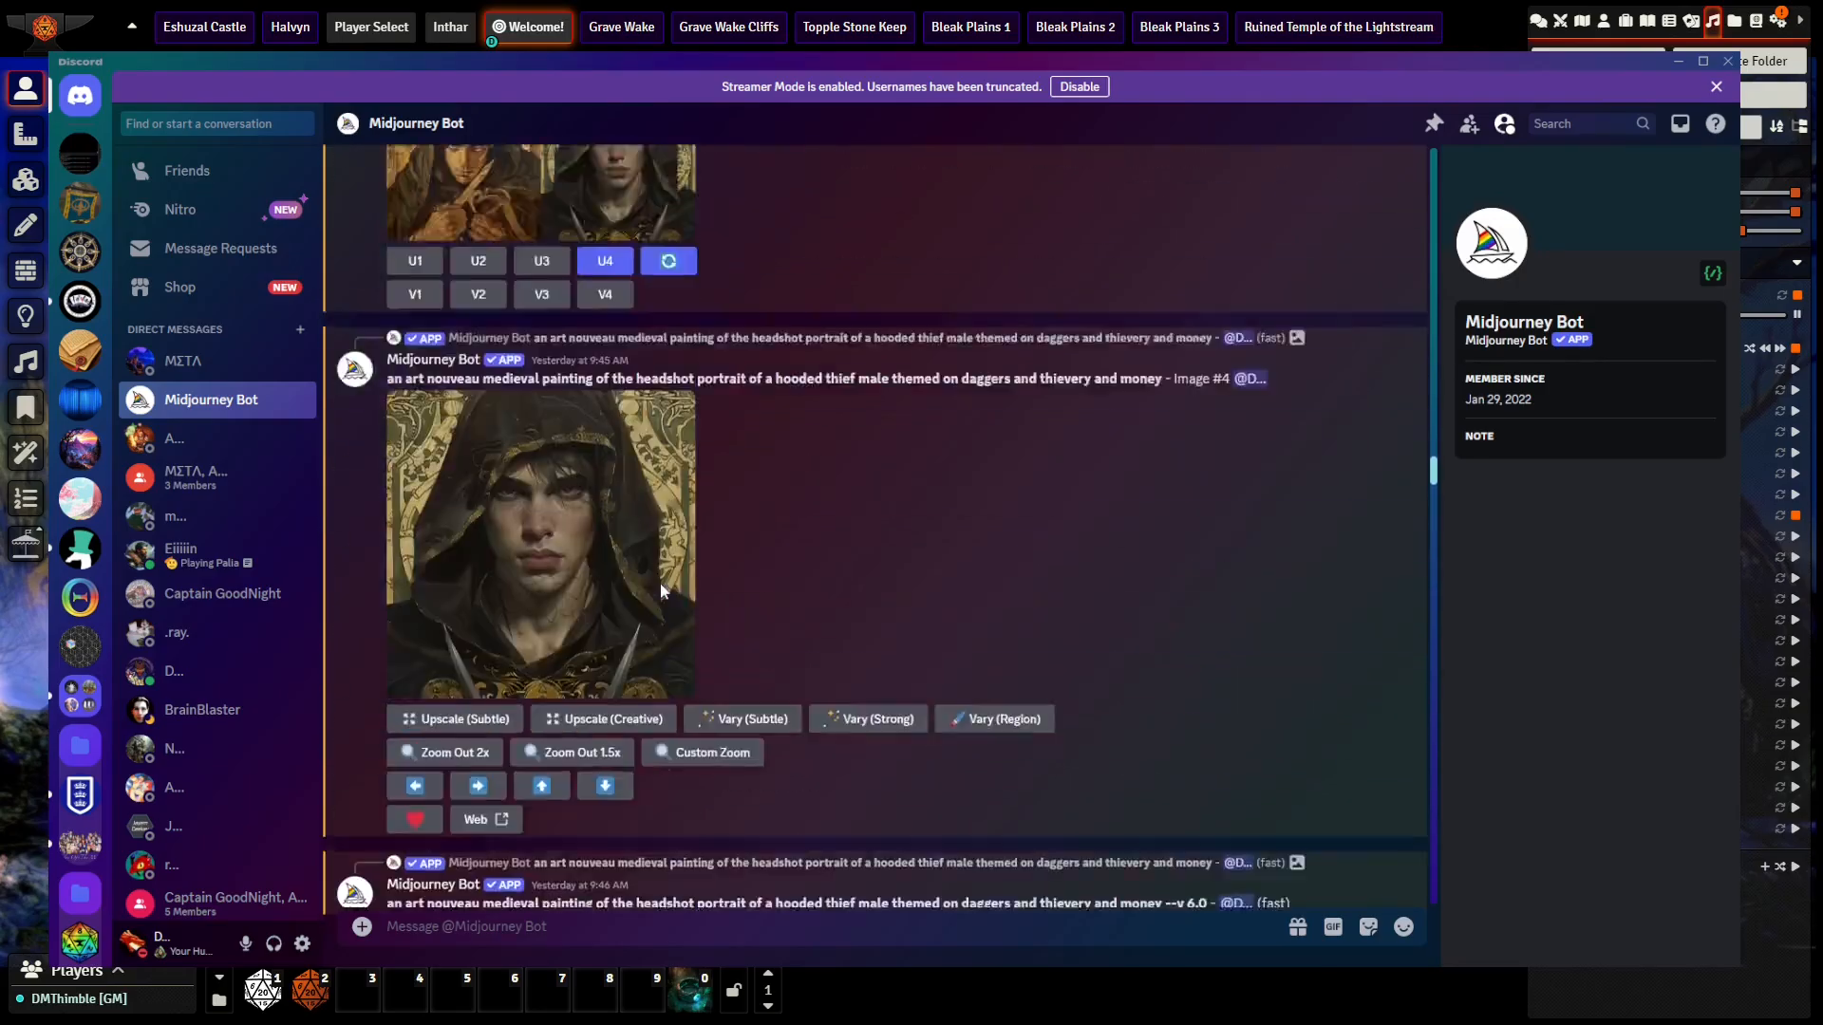
{"action": "scroll", "coordinate": [659, 583], "scroll_direction": "up", "scroll_amount": 15}
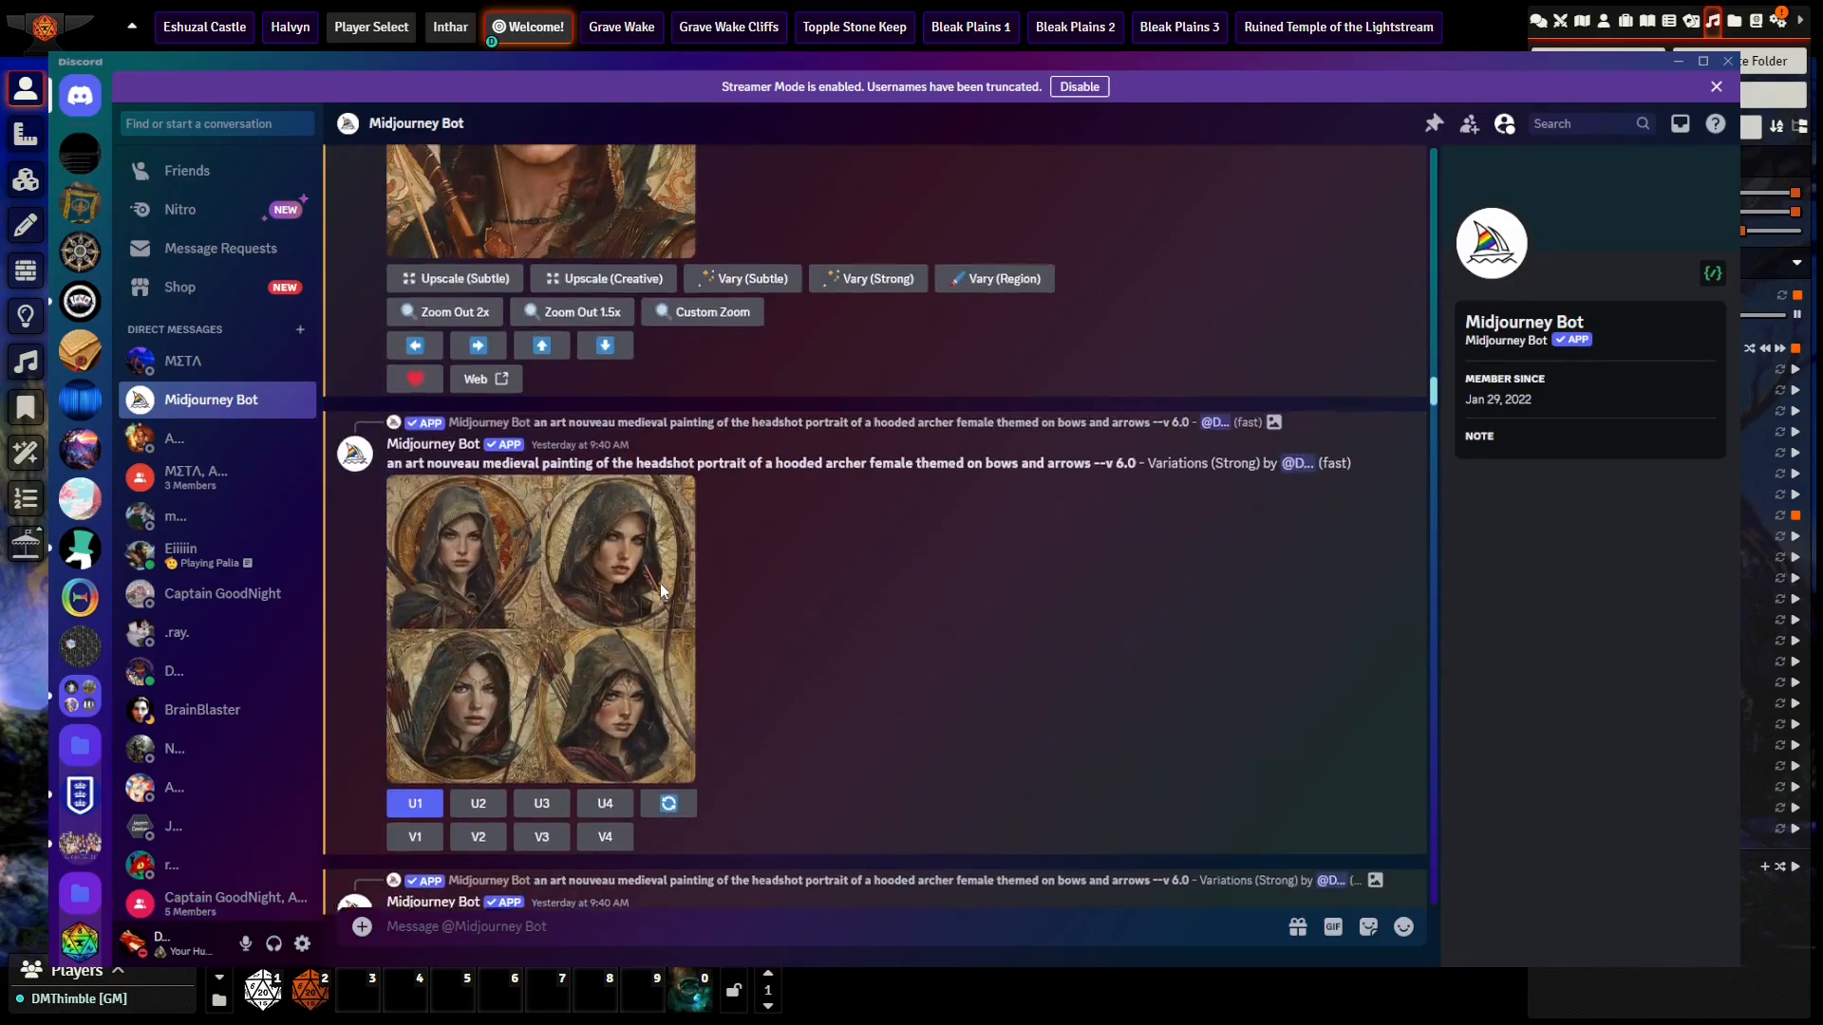
{"action": "scroll", "coordinate": [662, 591], "scroll_direction": "up", "scroll_amount": 15}
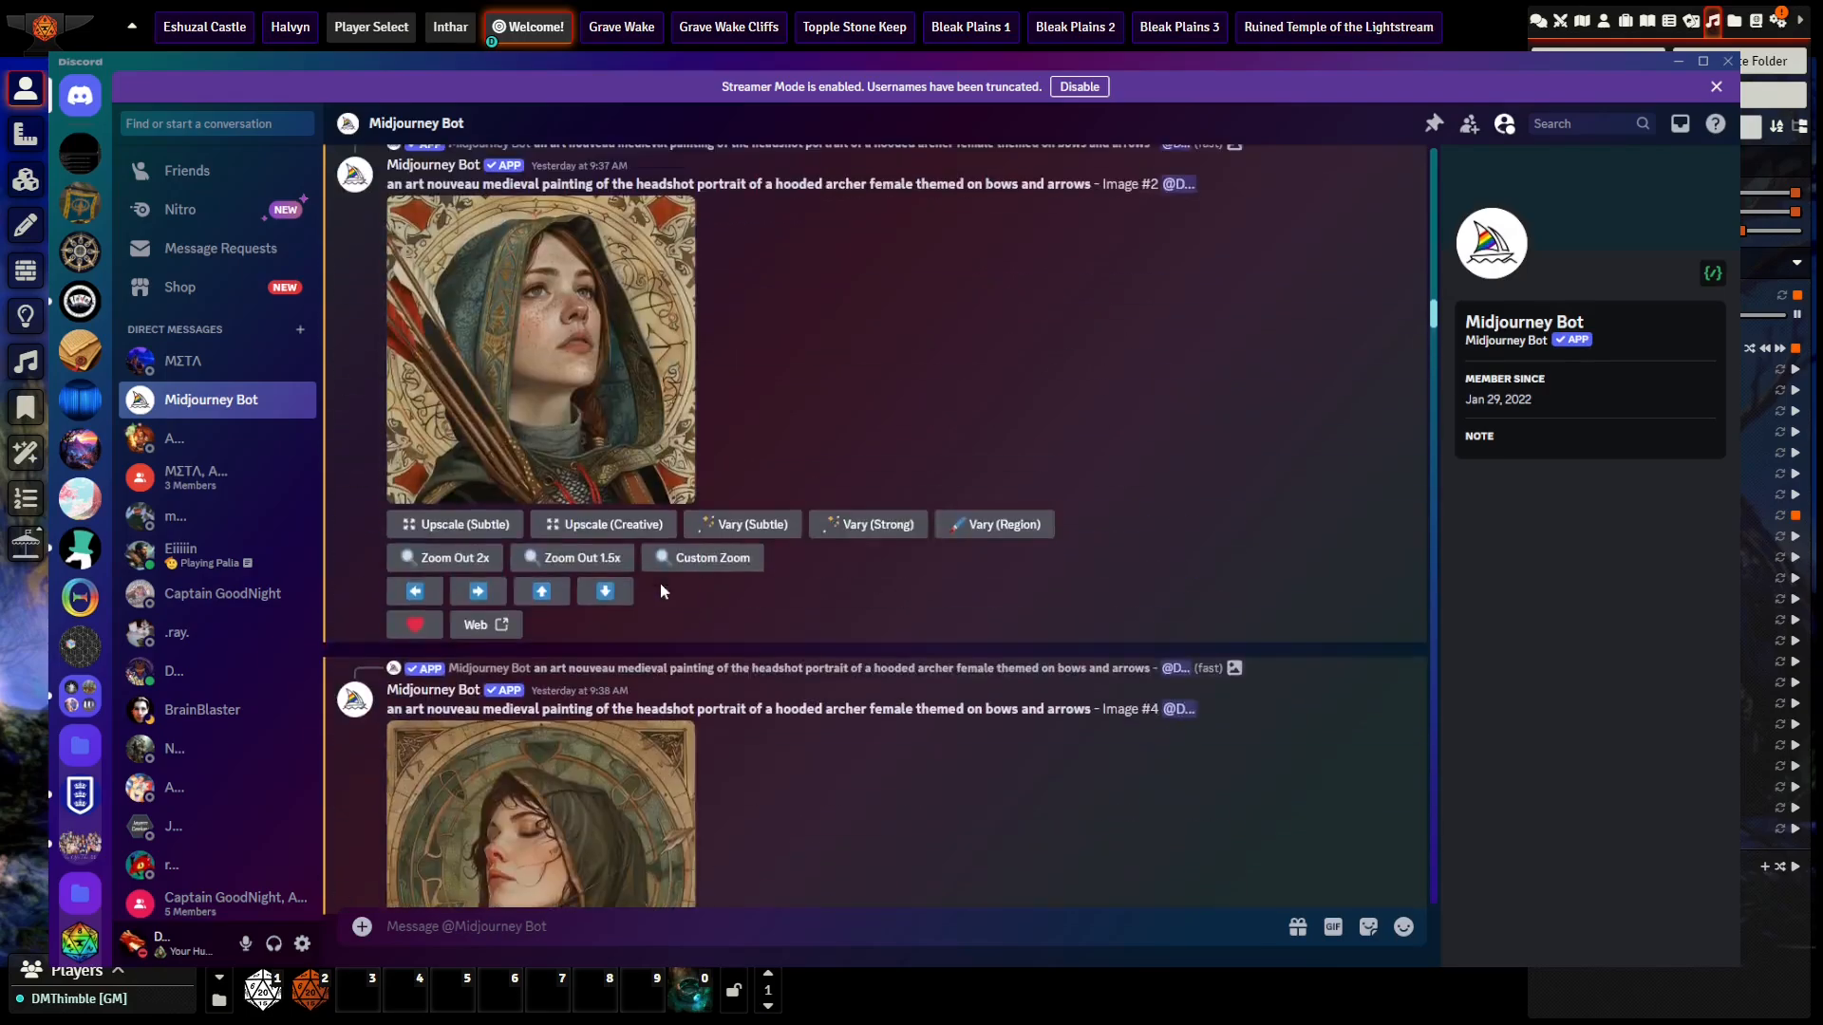
{"action": "scroll", "coordinate": [662, 591], "scroll_direction": "up", "scroll_amount": 15}
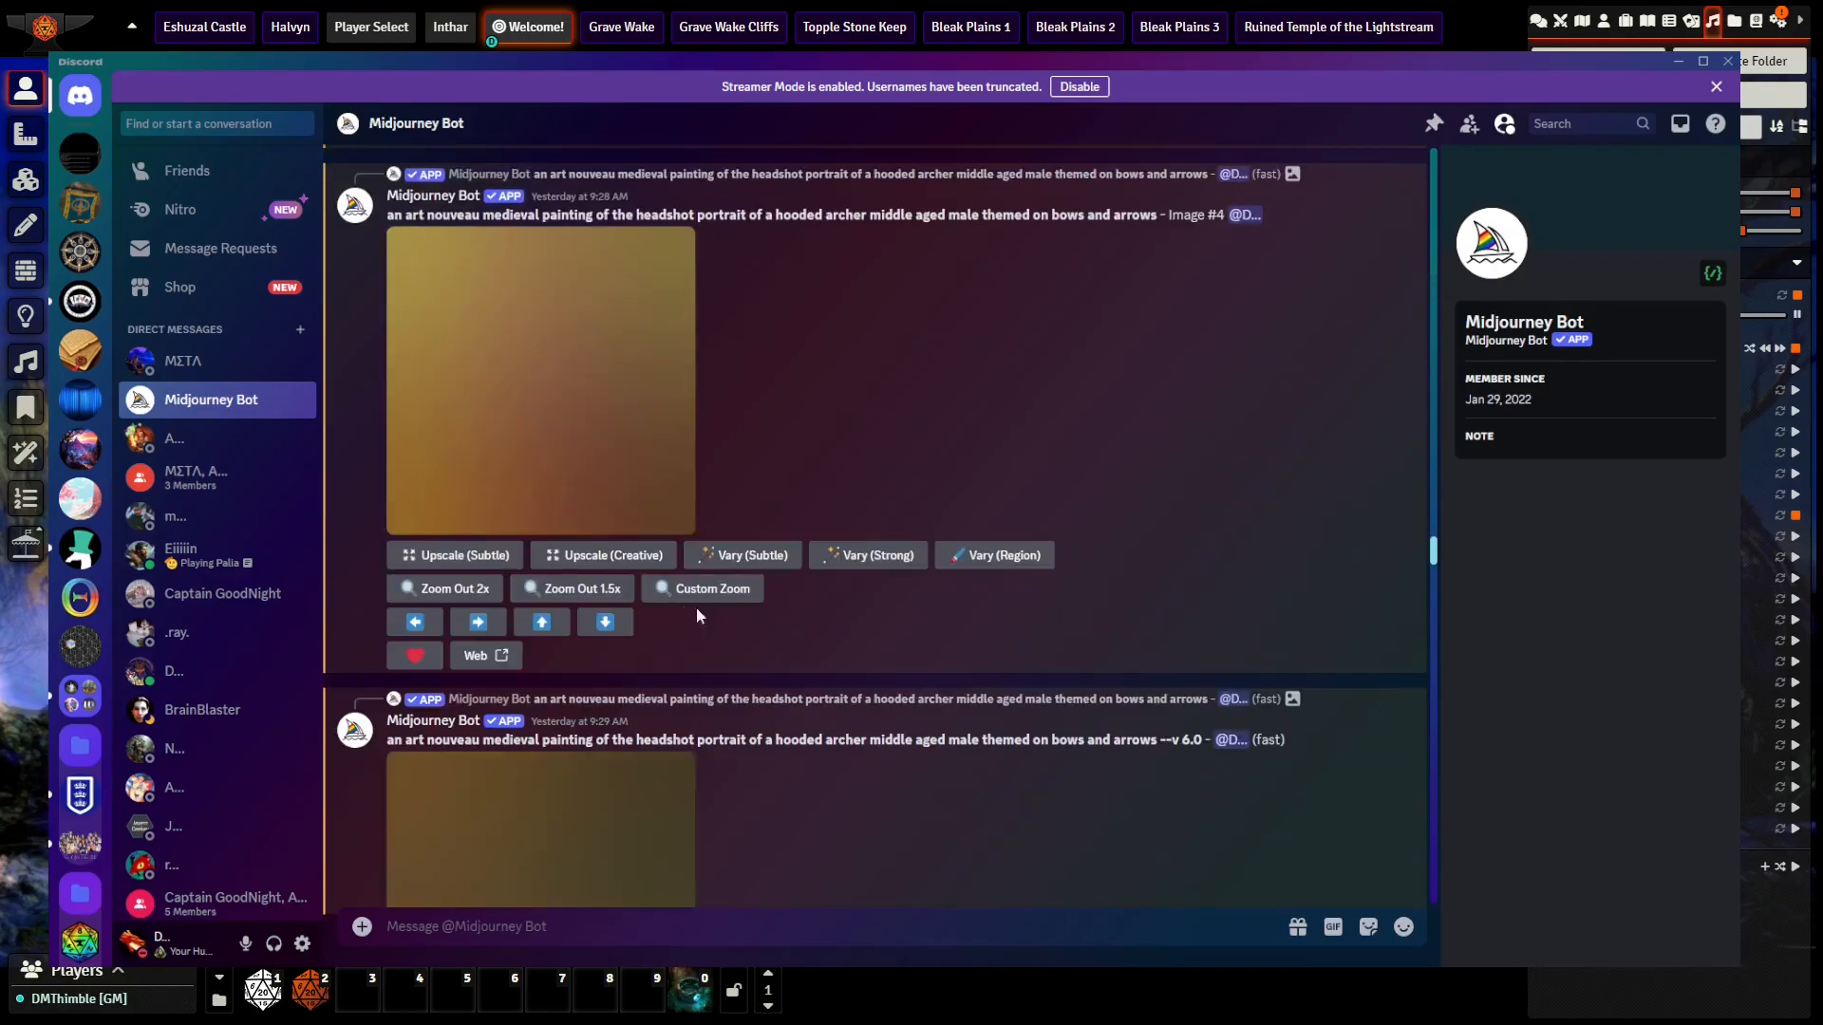
{"action": "scroll", "coordinate": [863, 636], "scroll_direction": "up", "scroll_amount": 15}
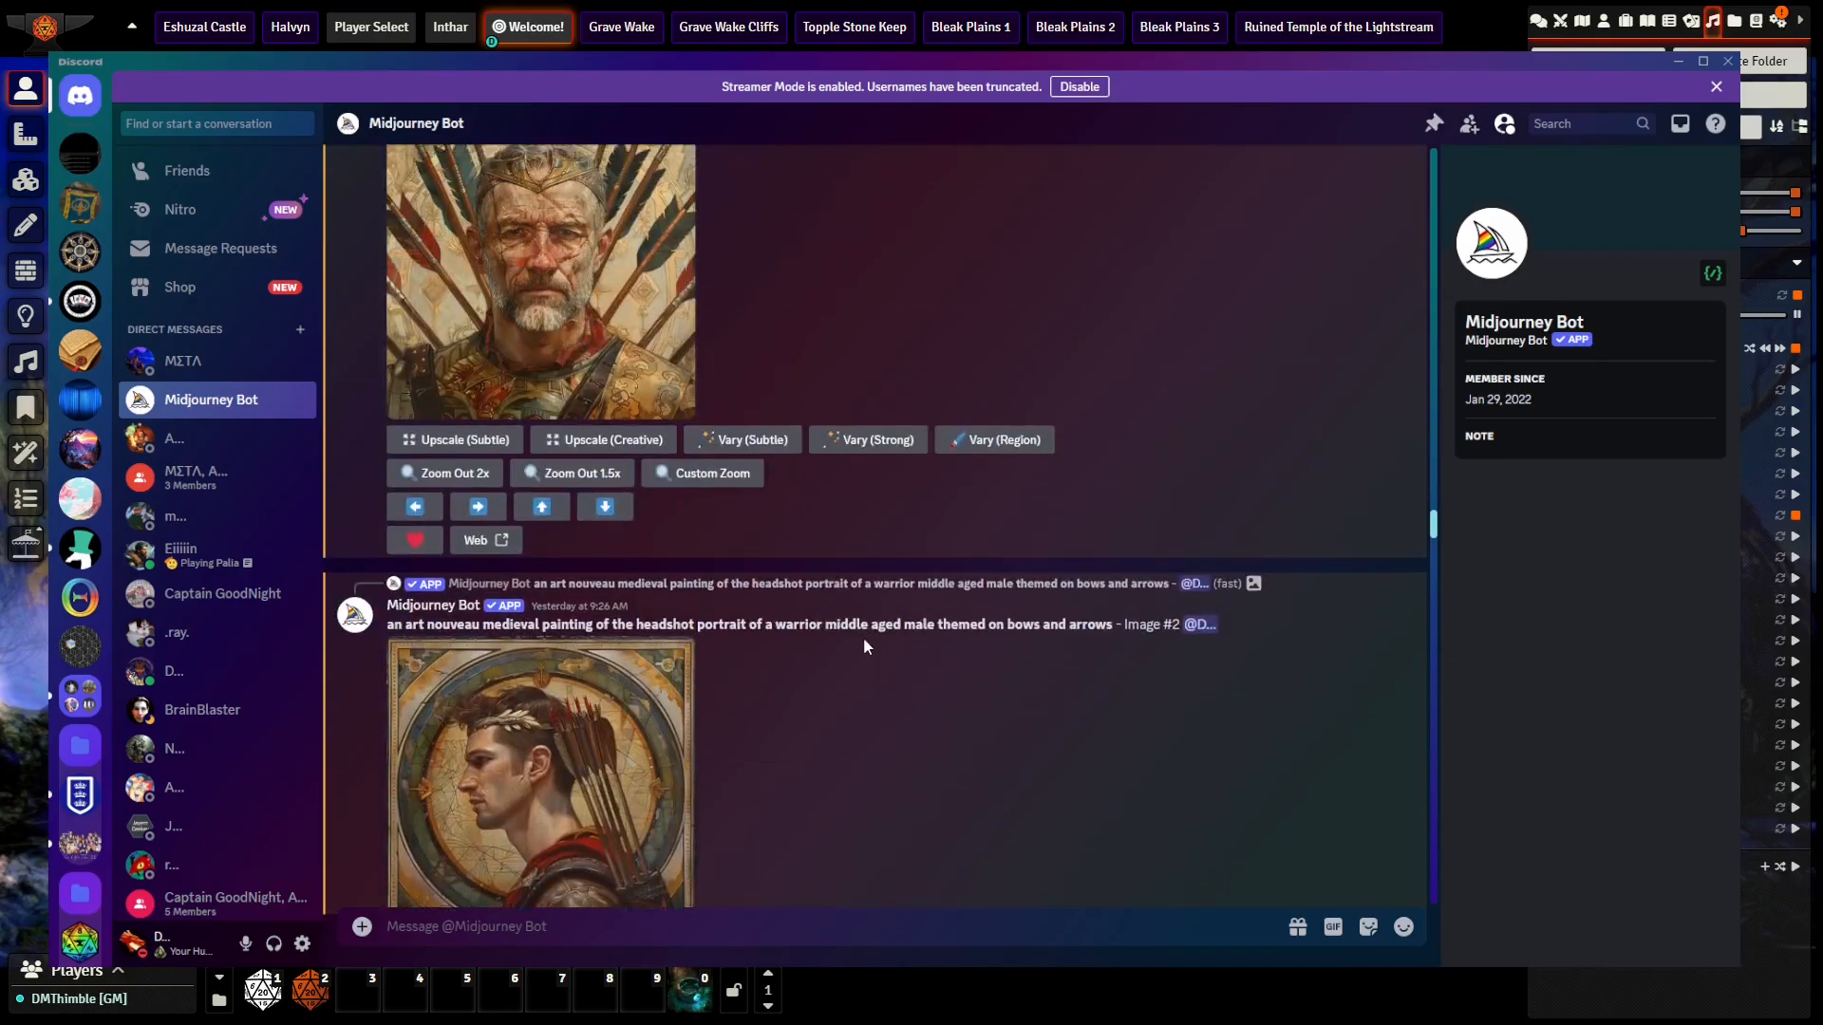
{"action": "scroll", "coordinate": [863, 636], "scroll_direction": "up", "scroll_amount": 10}
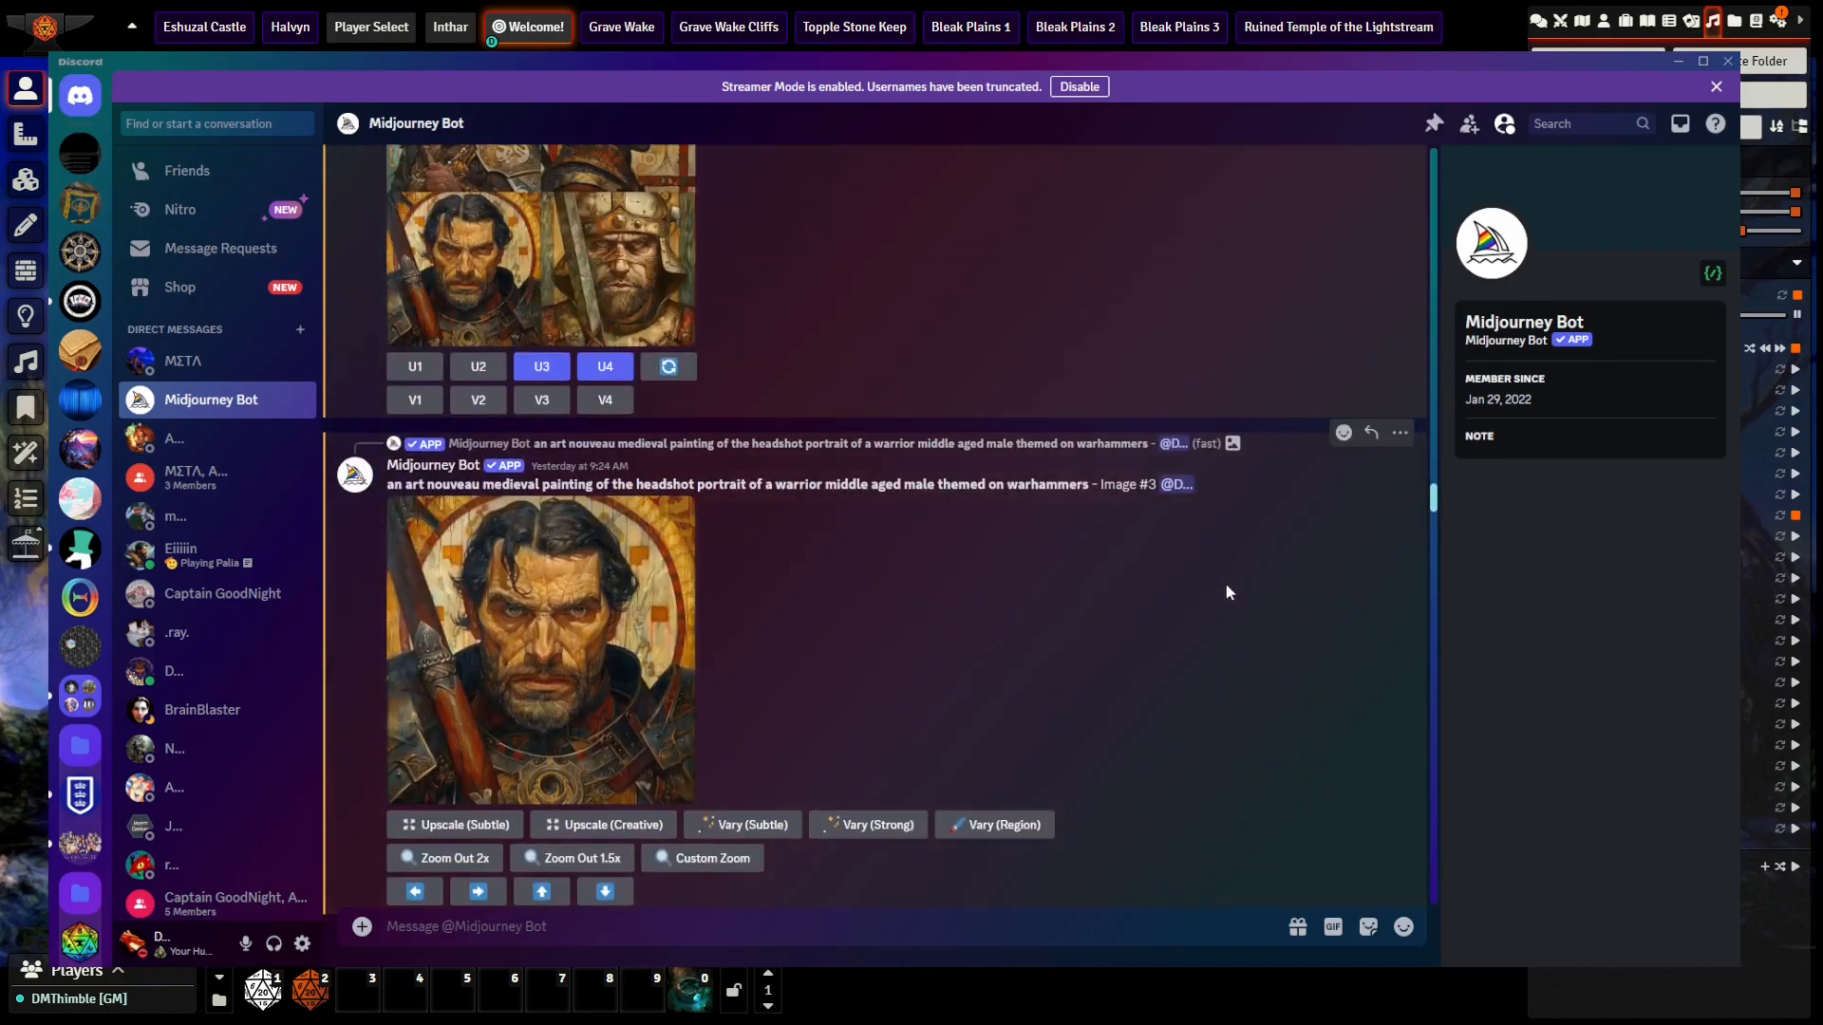
Step: Copy the prompt of the latest holiness-and-light portrait into a new /imagine command
{"action": "left_click_drag", "start_coordinate": [1433, 501], "coordinate": [1405, 893]}
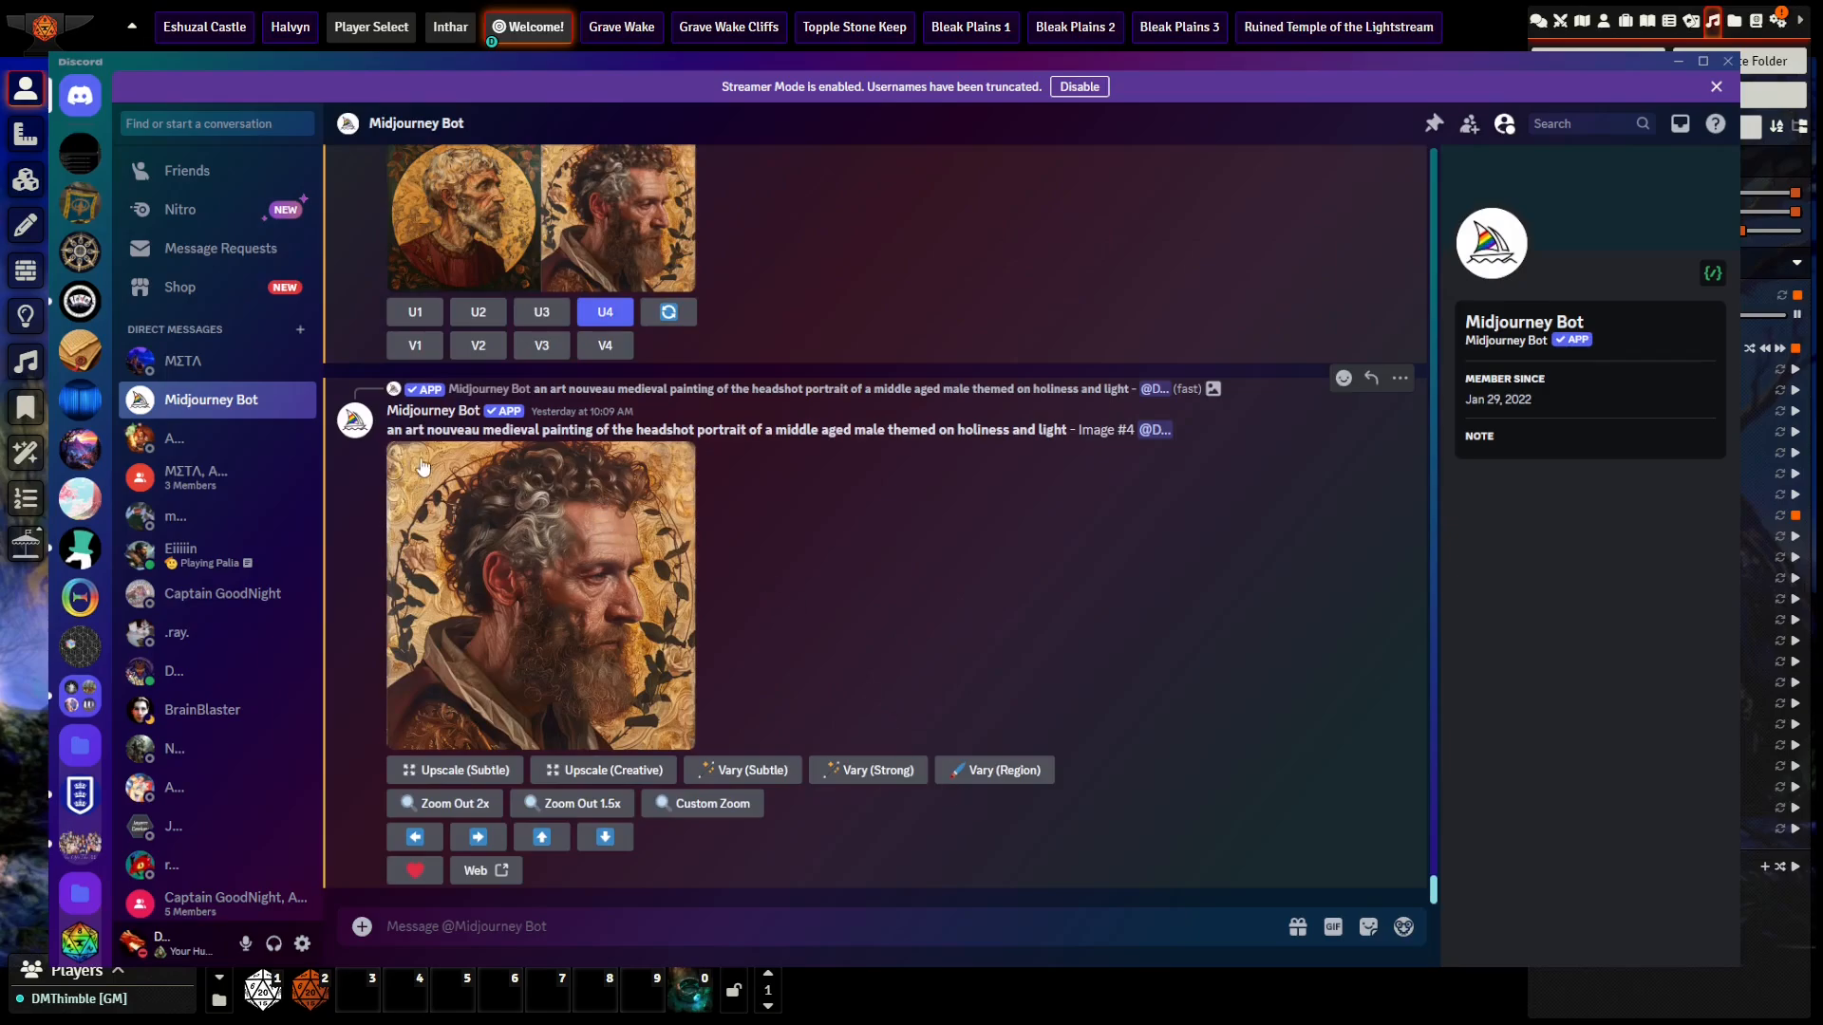
{"action": "left_click_drag", "start_coordinate": [390, 431], "coordinate": [508, 433]}
{"action": "left_click_drag", "start_coordinate": [1130, 444], "coordinate": [1067, 431]}
{"action": "key", "text": "ctrl+c"}
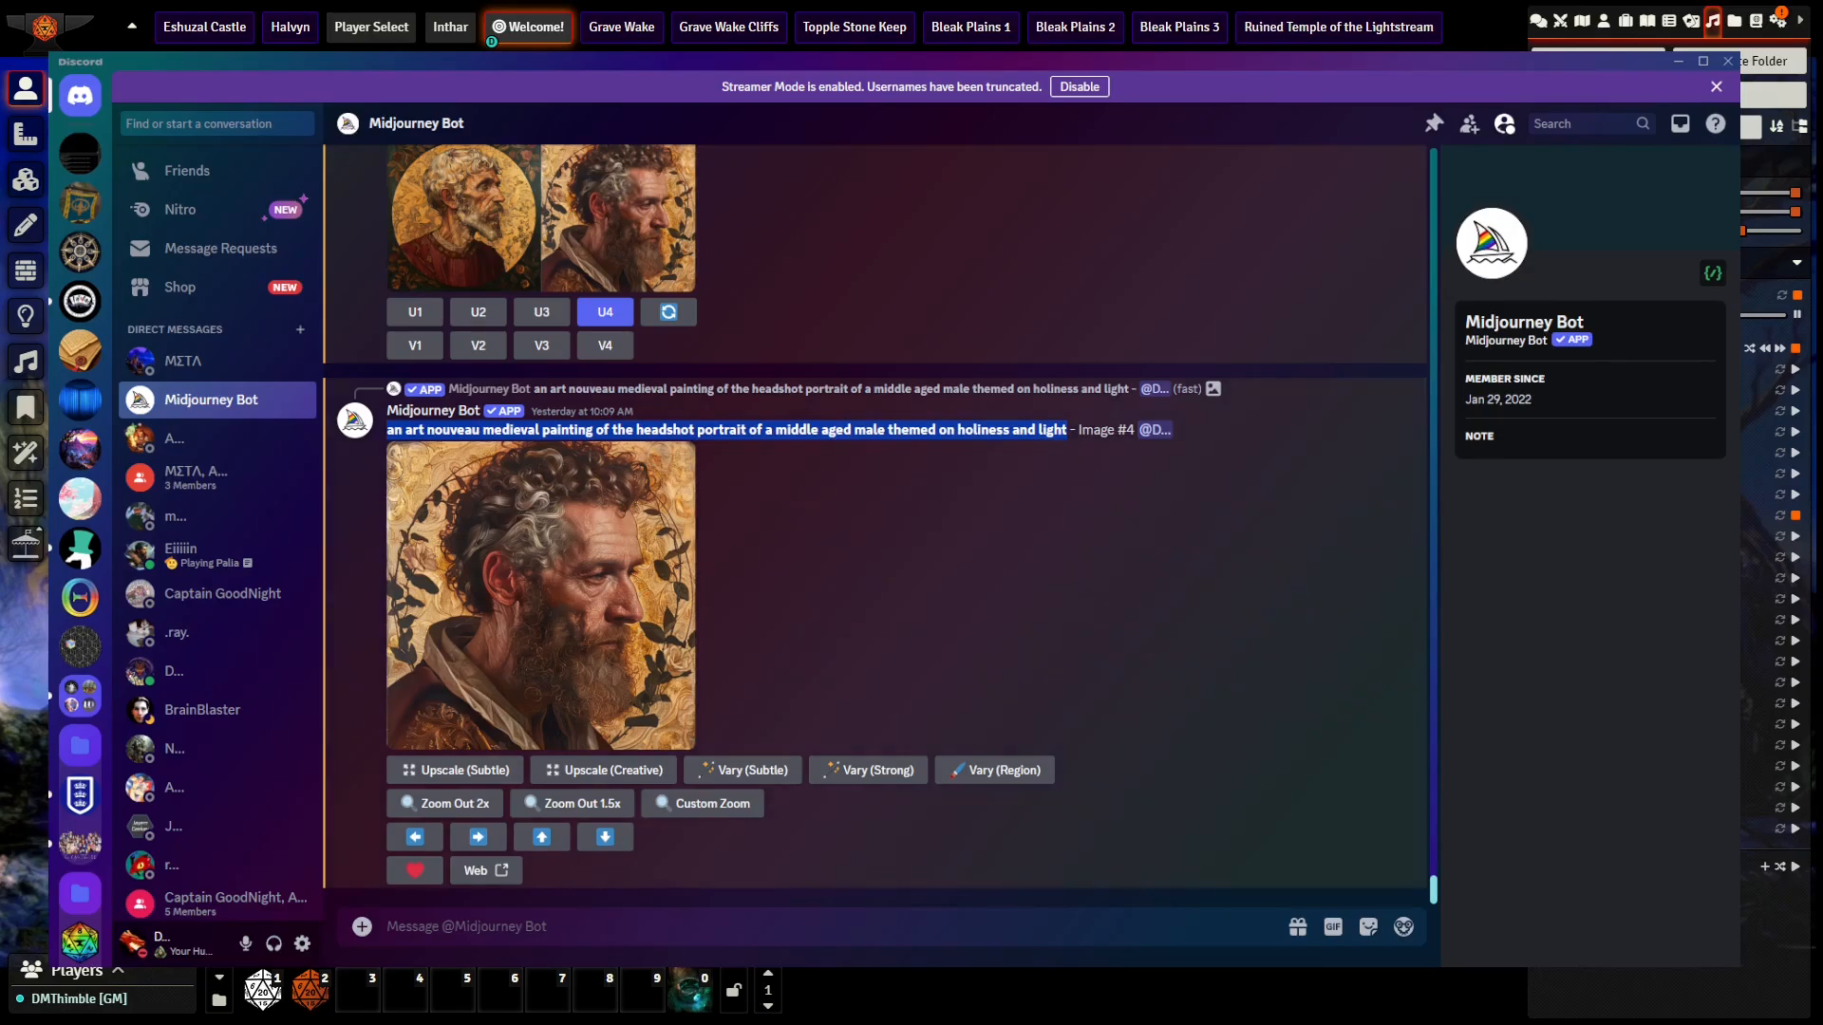
{"action": "left_click", "coordinate": [617, 930]}
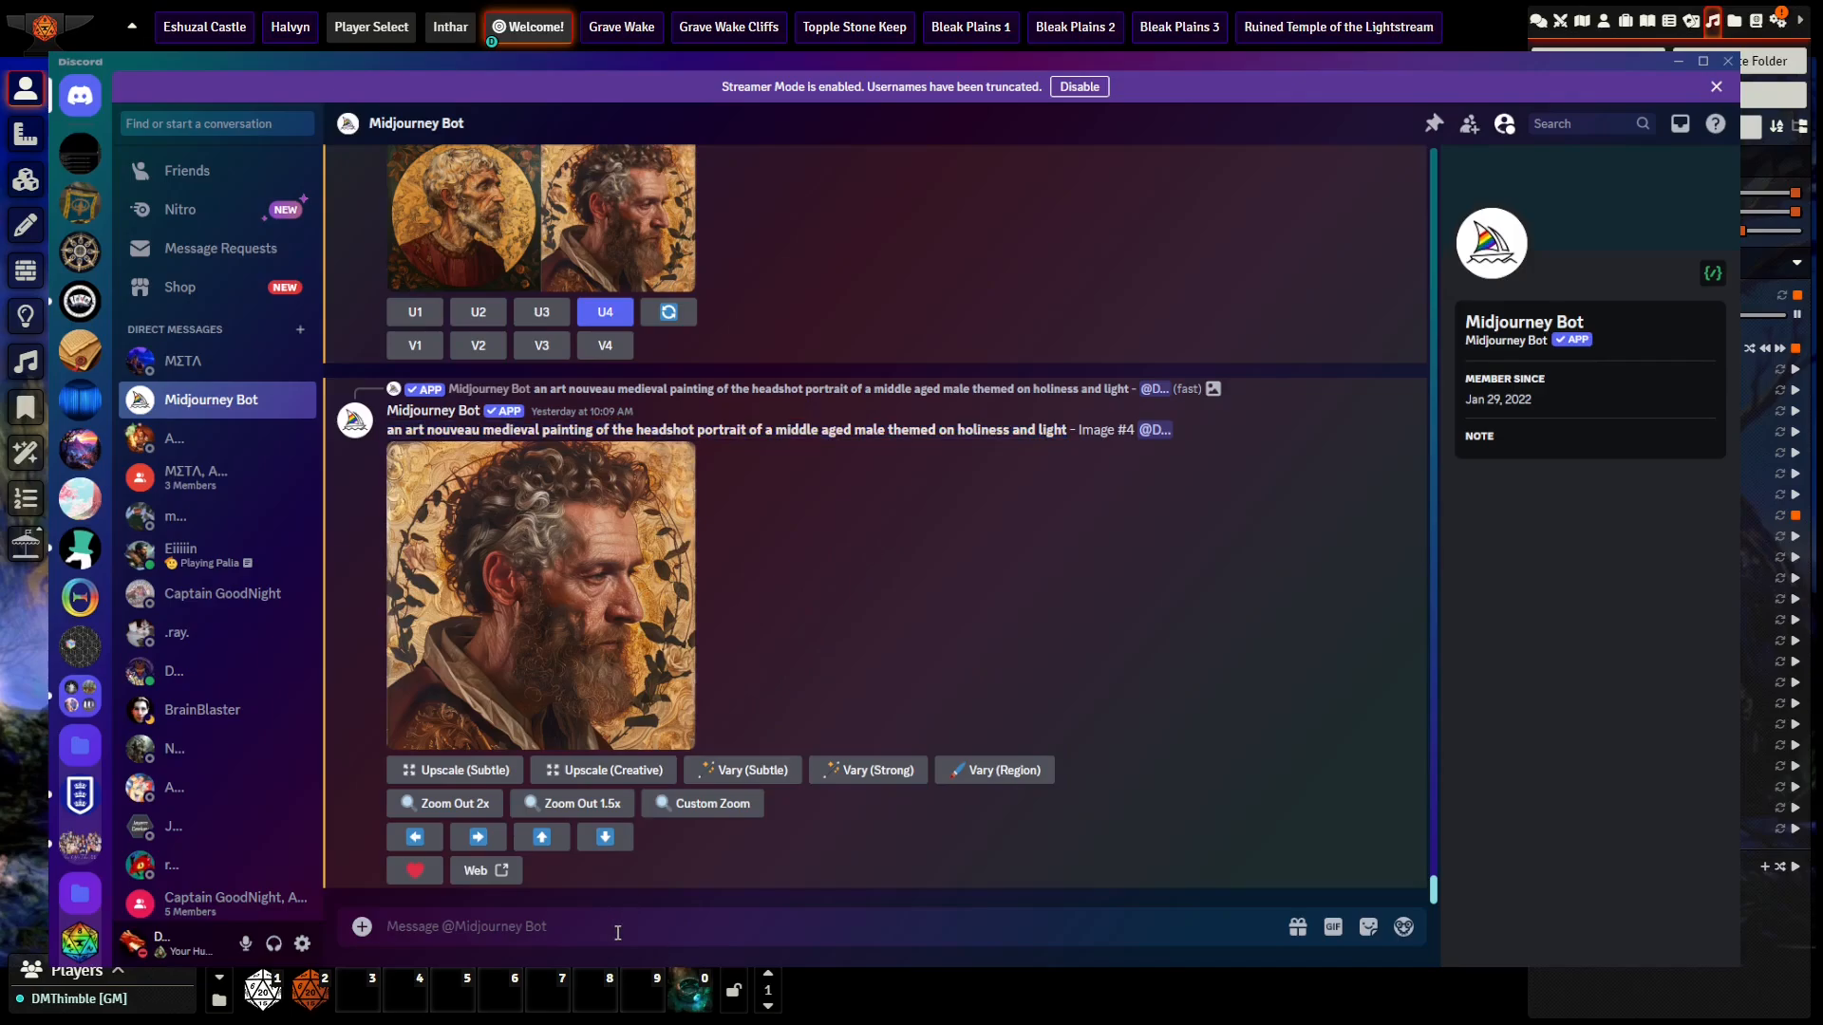
{"action": "type", "text": "/imagine"}
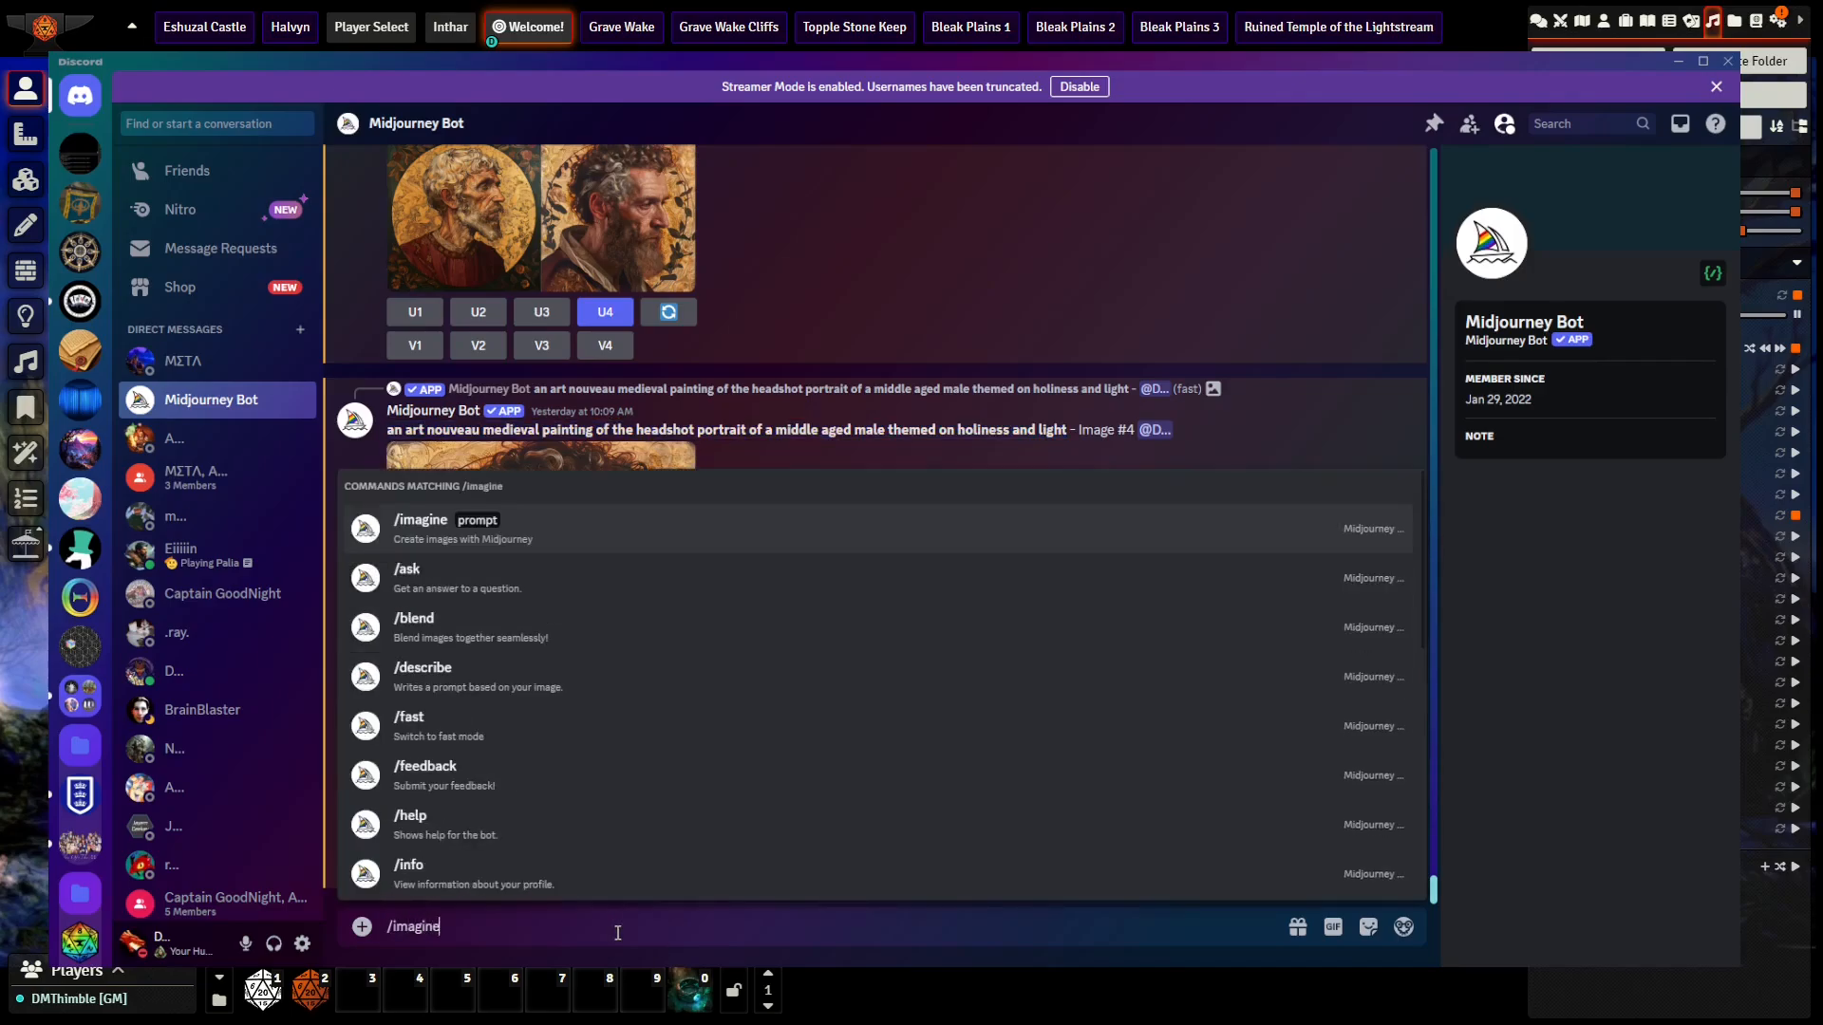
{"action": "key", "text": "Tab"}
{"action": "key", "text": "ctrl+v"}
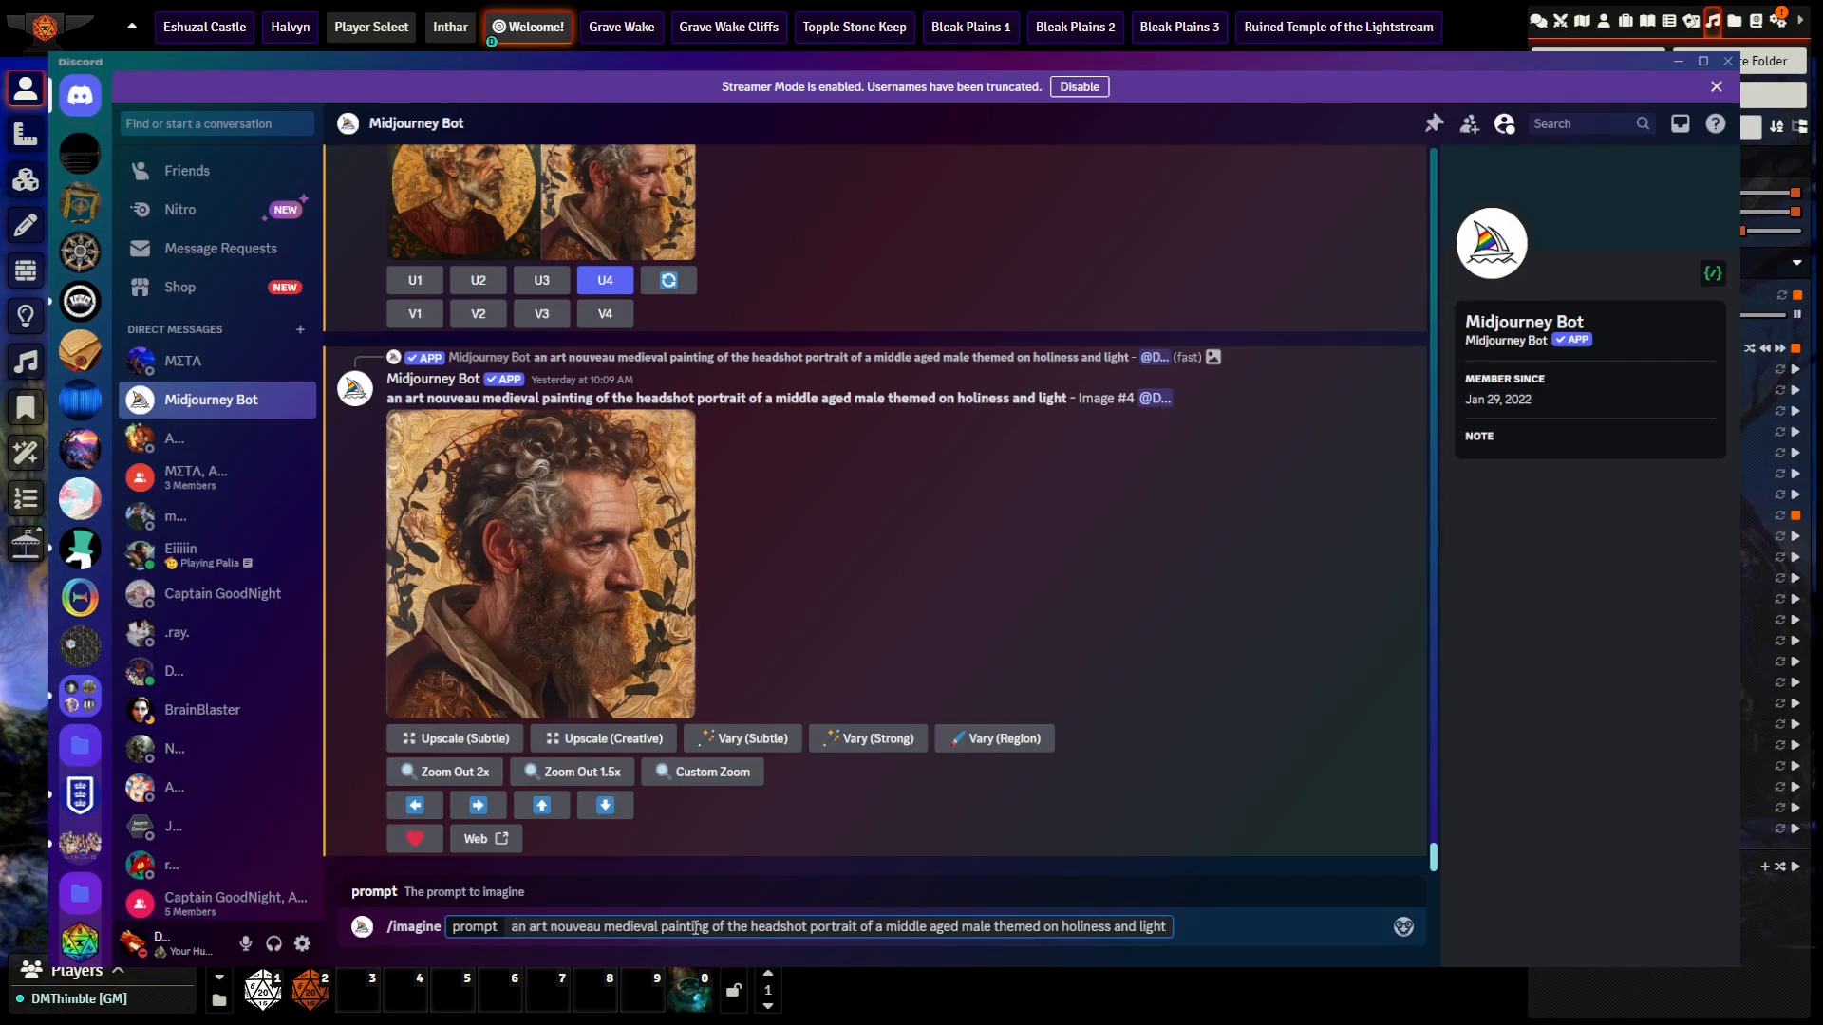
Step: Change the prompt's subject to "the landscape portrait of a high fantasy medieval castle", removing the middle aged male and holiness wording
{"action": "double_click", "coordinate": [783, 930]}
{"action": "type", "text": "landscape"}
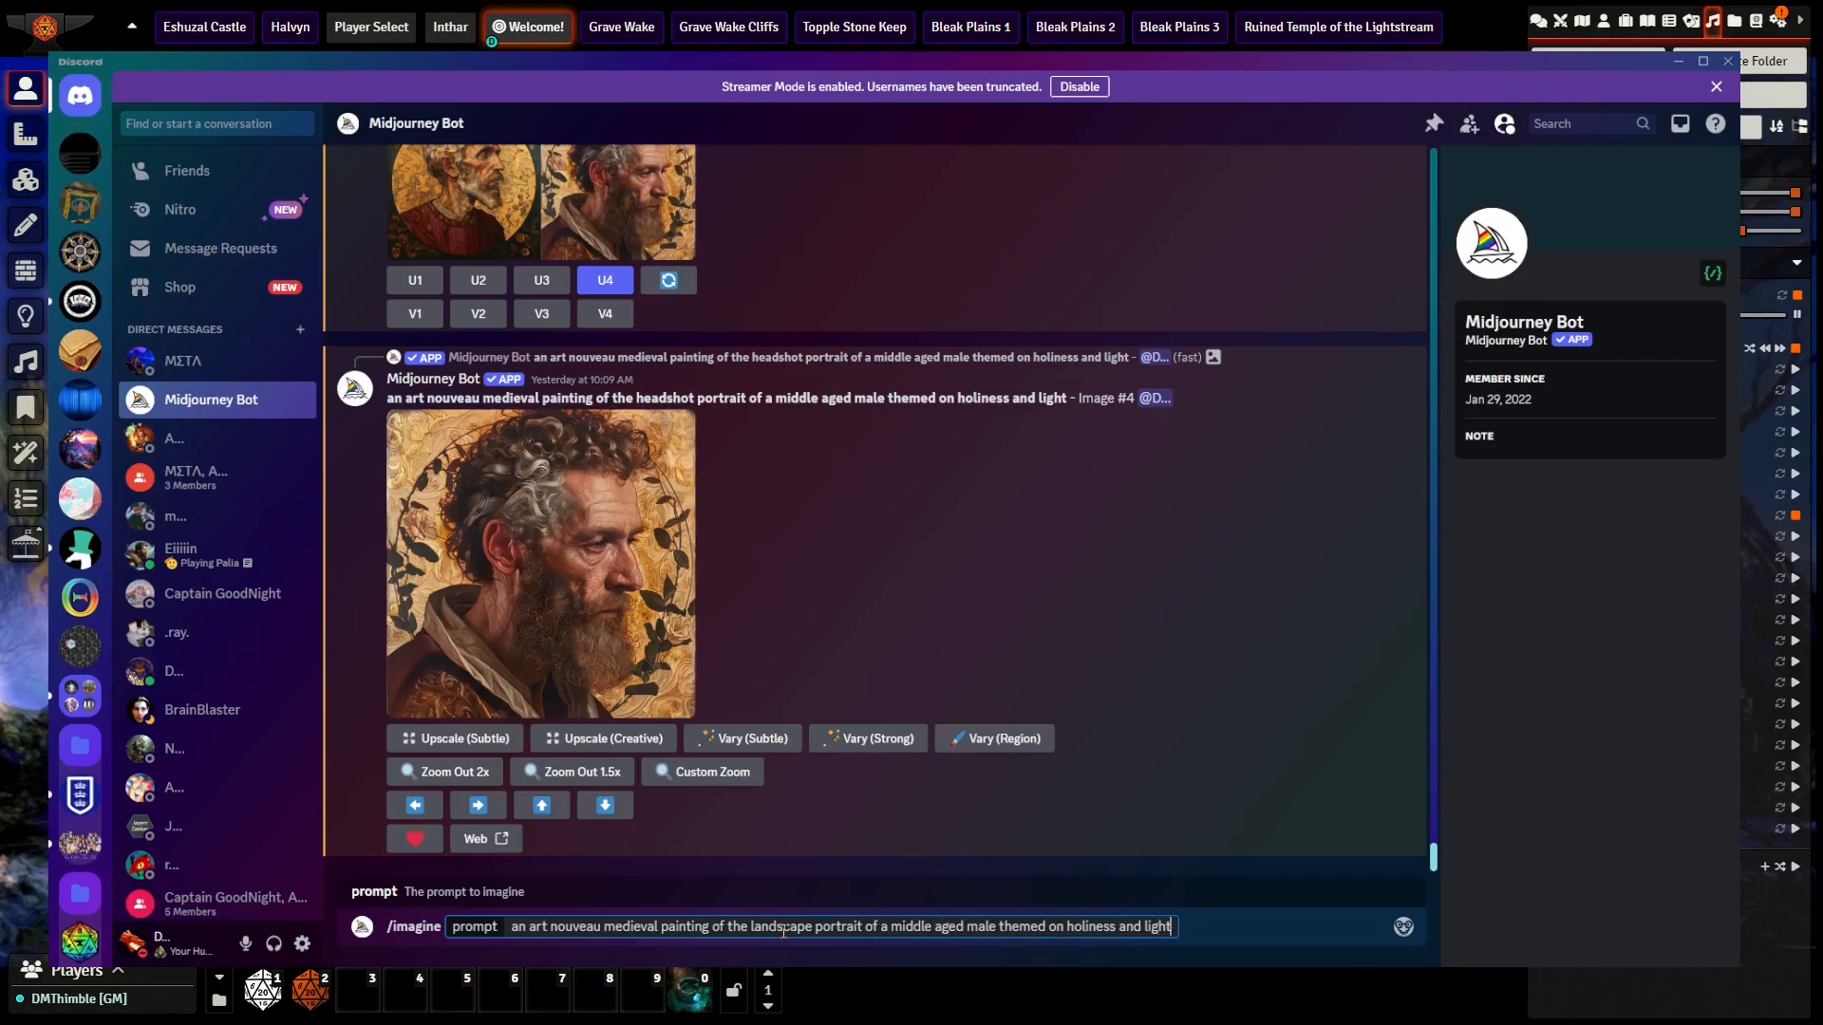
{"action": "key", "text": "BackSpace"}
{"action": "key", "text": "BackSpace"}
{"action": "key", "text": "BackSpace"}
{"action": "key", "text": "BackSpace"}
{"action": "key", "text": "BackSpace"}
{"action": "key", "text": "BackSpace"}
{"action": "key", "text": "BackSpace"}
{"action": "key", "text": "BackSpace"}
{"action": "key", "text": "BackSpace"}
{"action": "key", "text": "BackSpace"}
{"action": "key", "text": "BackSpace"}
{"action": "key", "text": "BackSpace"}
{"action": "key", "text": "BackSpace"}
{"action": "key", "text": "BackSpace"}
{"action": "key", "text": "BackSpace"}
{"action": "key", "text": "BackSpace"}
{"action": "key", "text": "BackSpace"}
{"action": "key", "text": "BackSpace"}
{"action": "key", "text": "BackSpace"}
{"action": "key", "text": "BackSpace"}
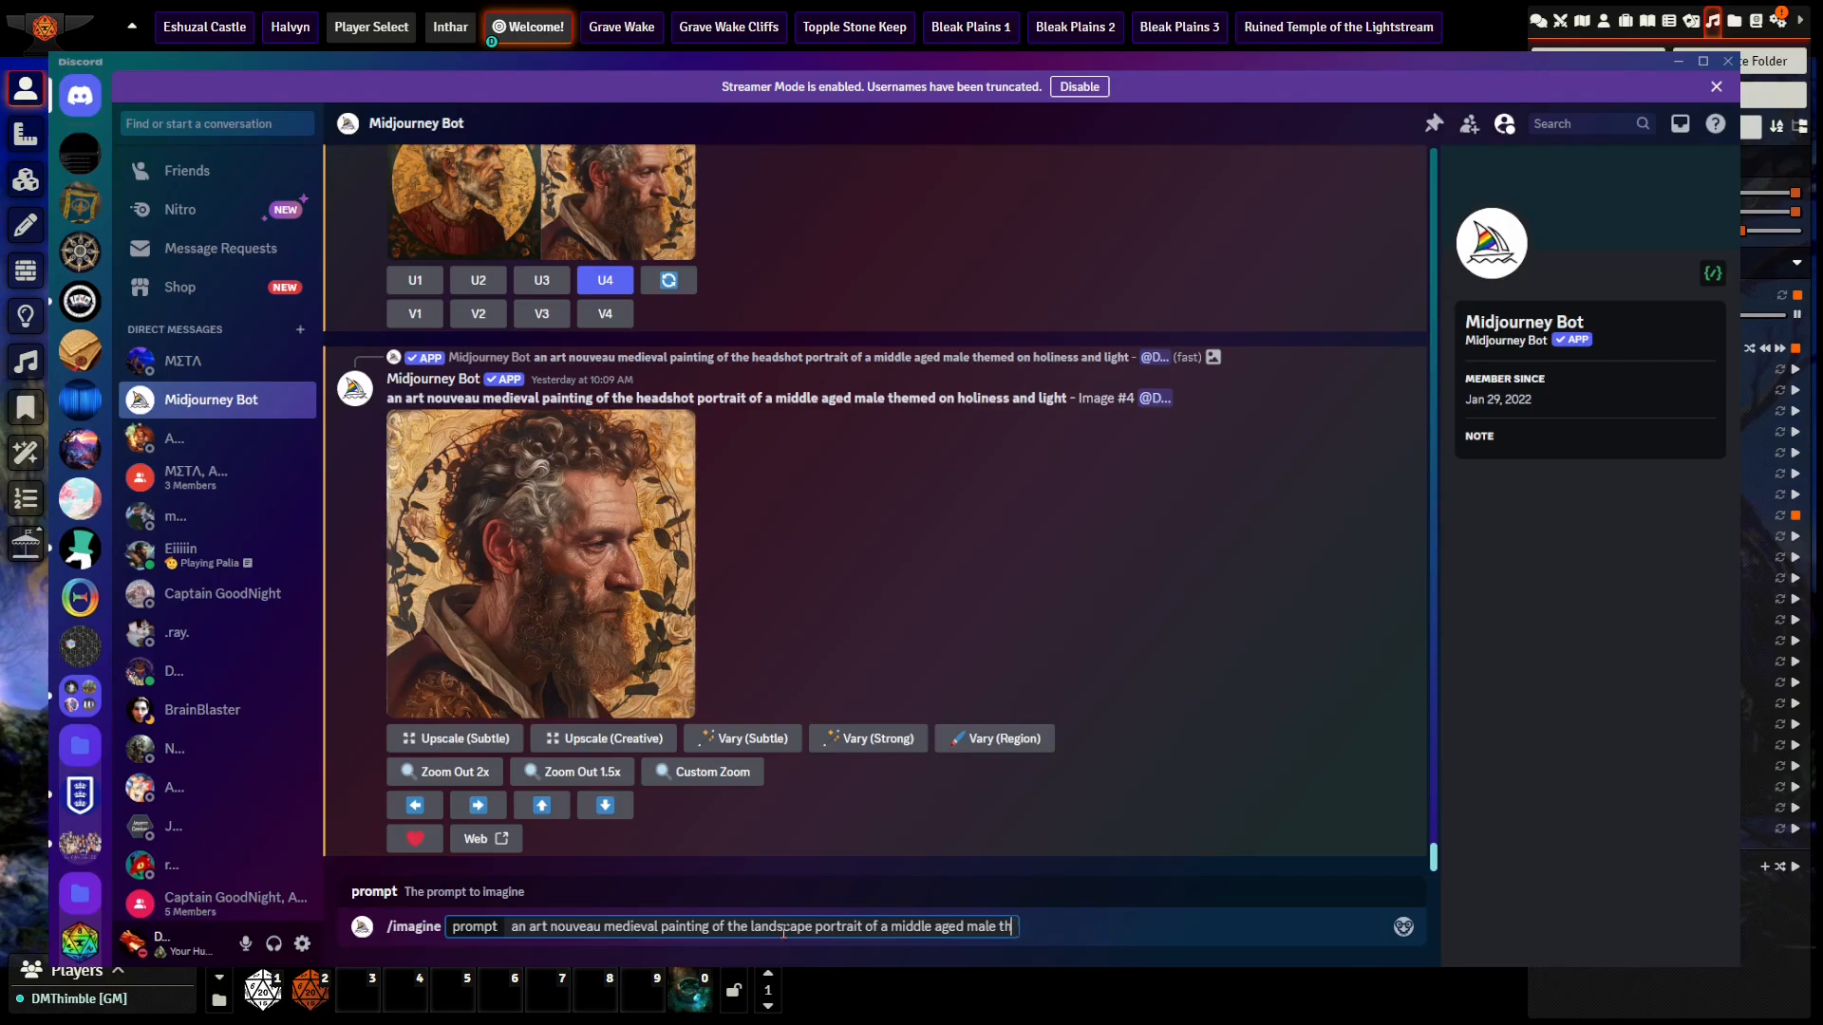
{"action": "key", "text": "BackSpace"}
{"action": "key", "text": "BackSpace"}
{"action": "key", "text": "BackSpace"}
{"action": "key", "text": "BackSpace"}
{"action": "key", "text": "BackSpace"}
{"action": "key", "text": "BackSpace"}
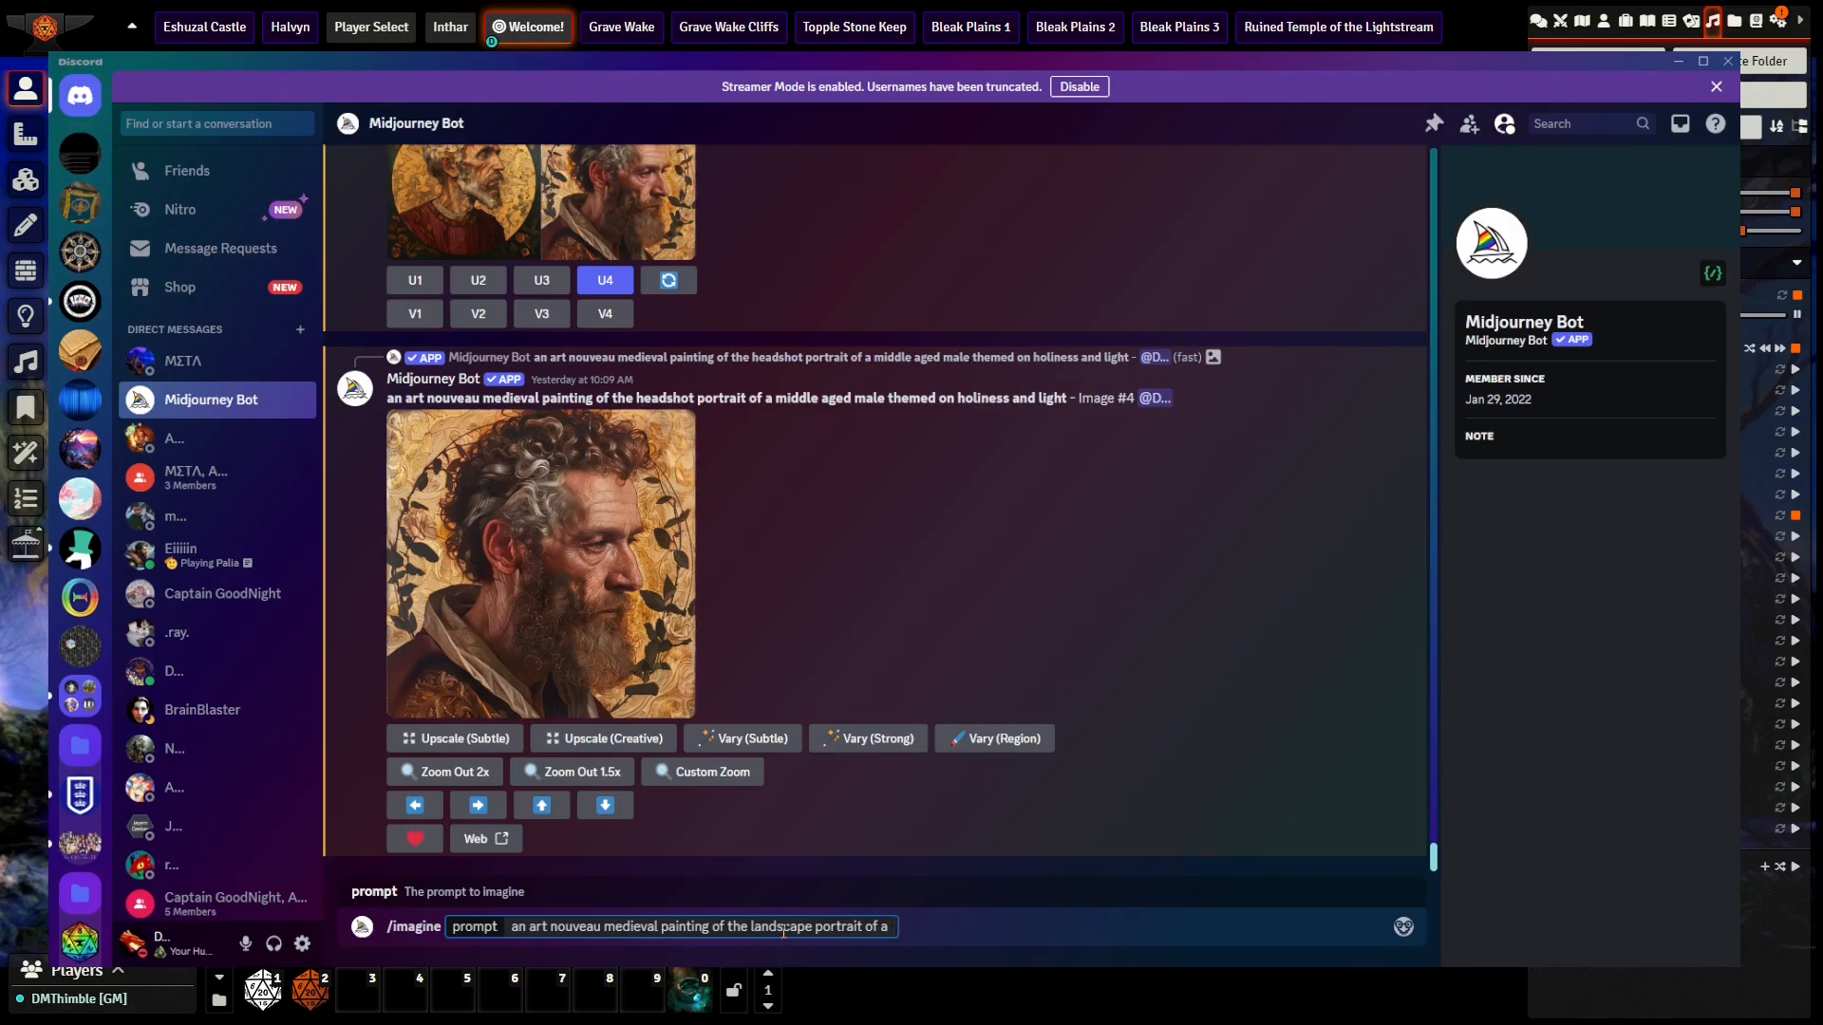
{"action": "type", "text": "high fantasy medieval cast"}
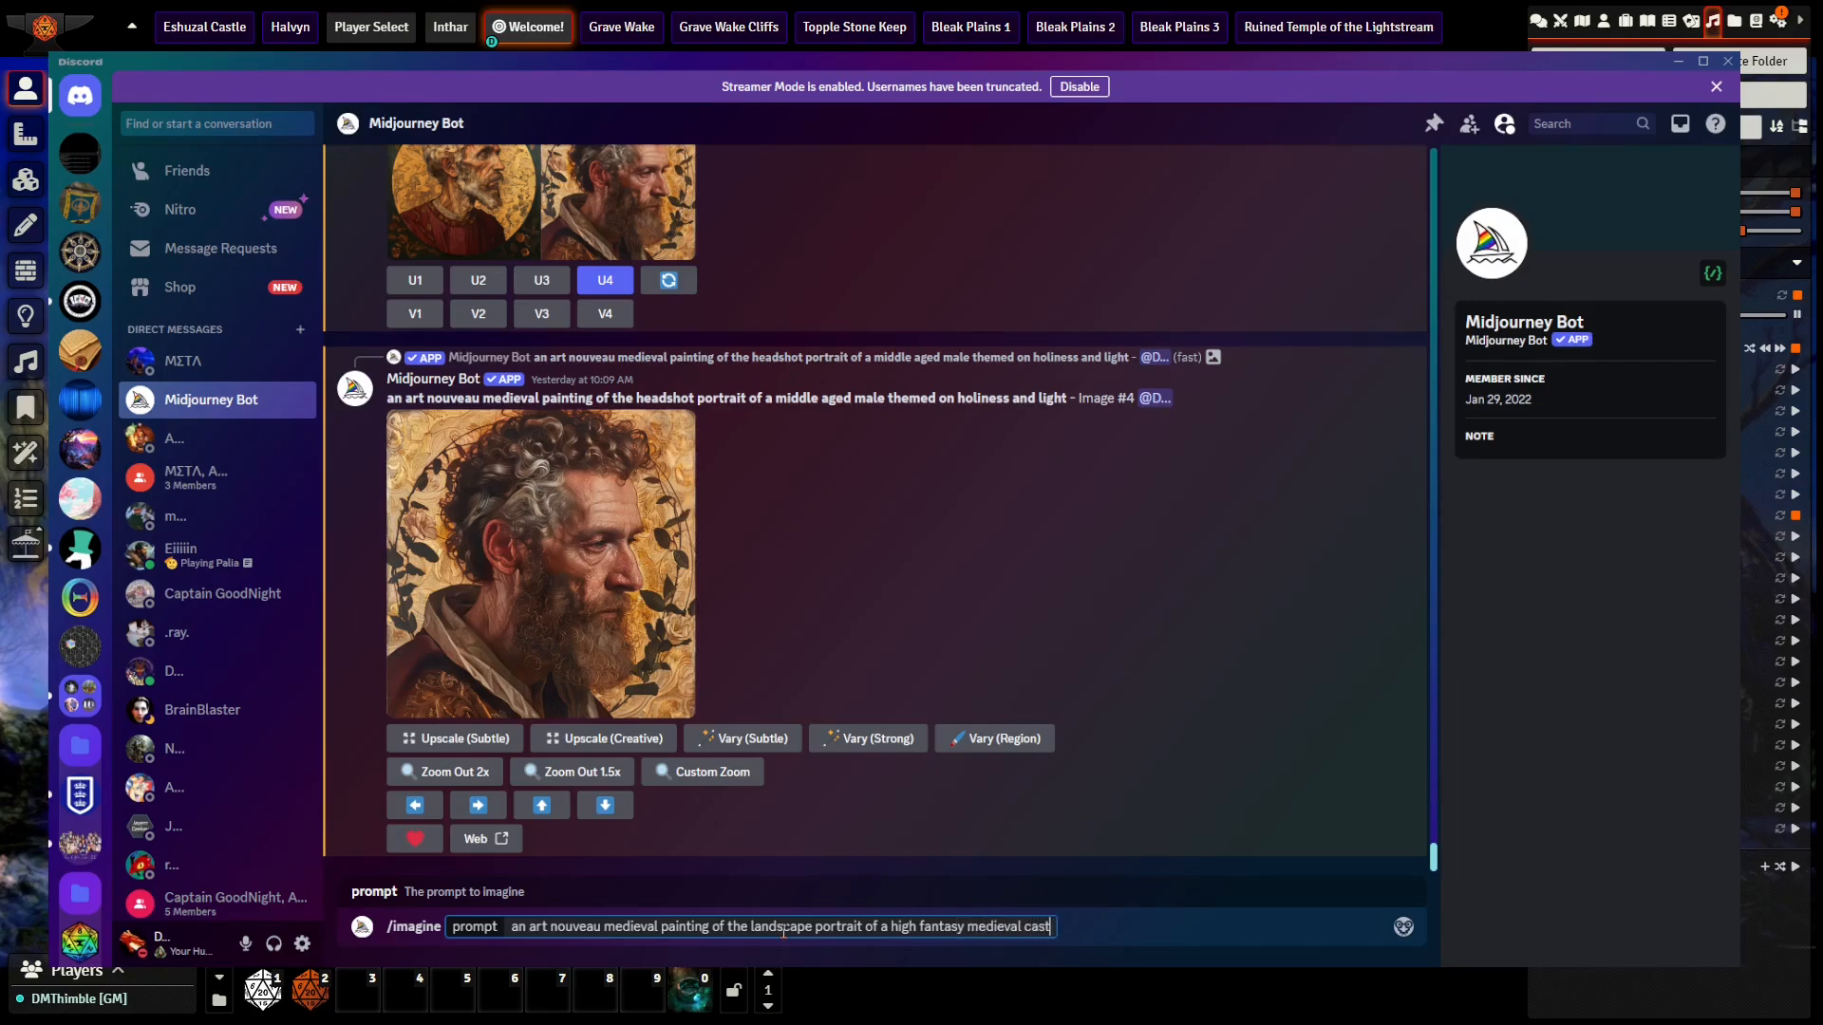
{"action": "type", "text": "le set at day with color themes"}
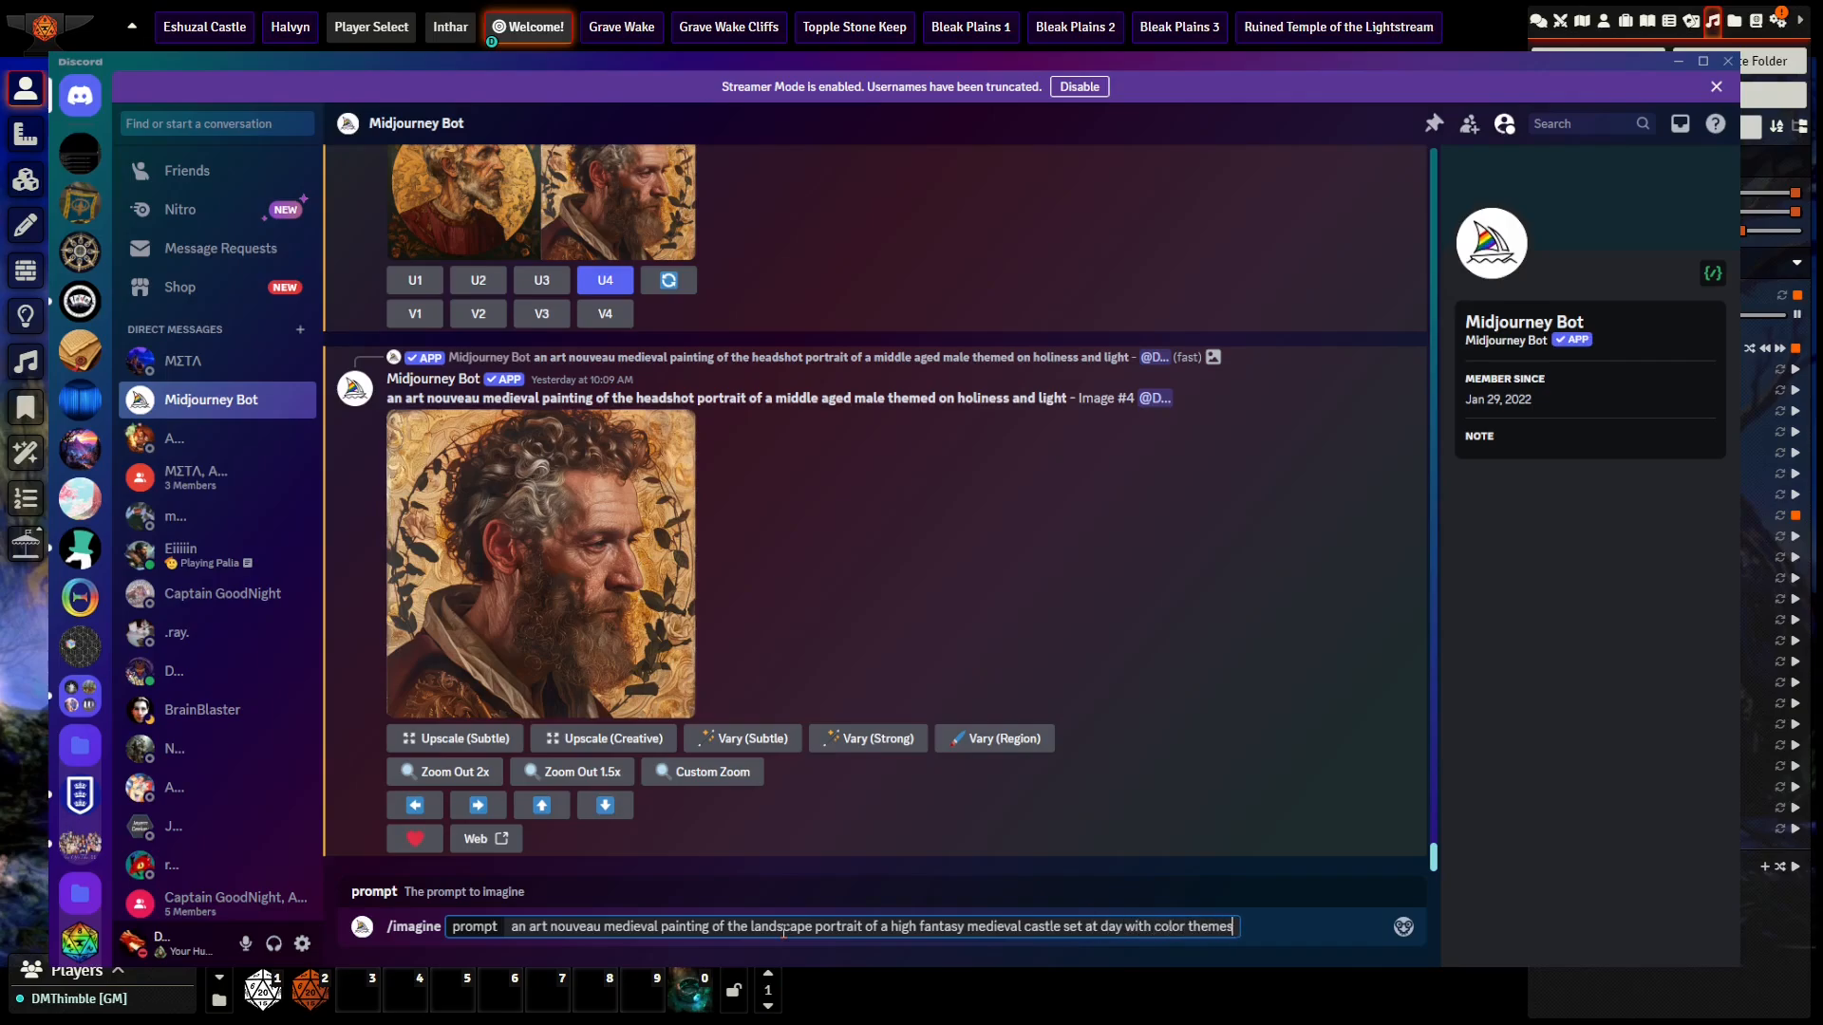
{"action": "type", "text": " of red and darker red"}
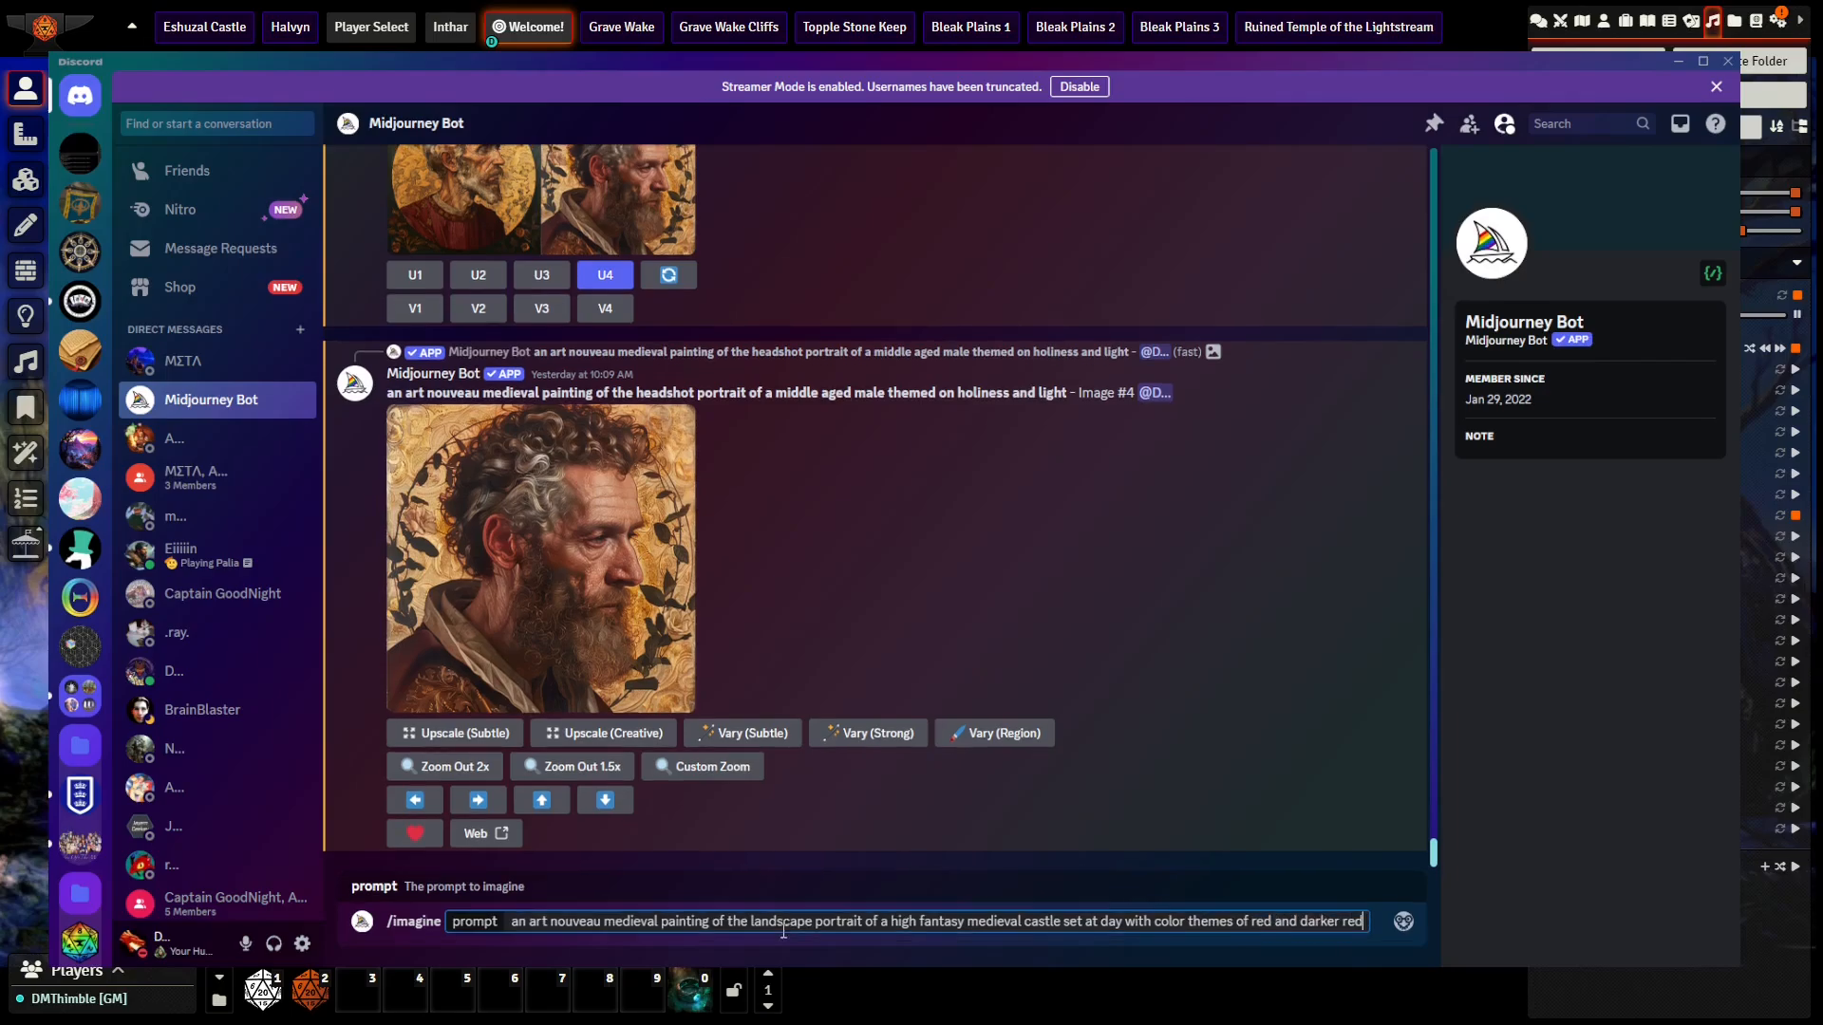
{"action": "type", "text": ", the"}
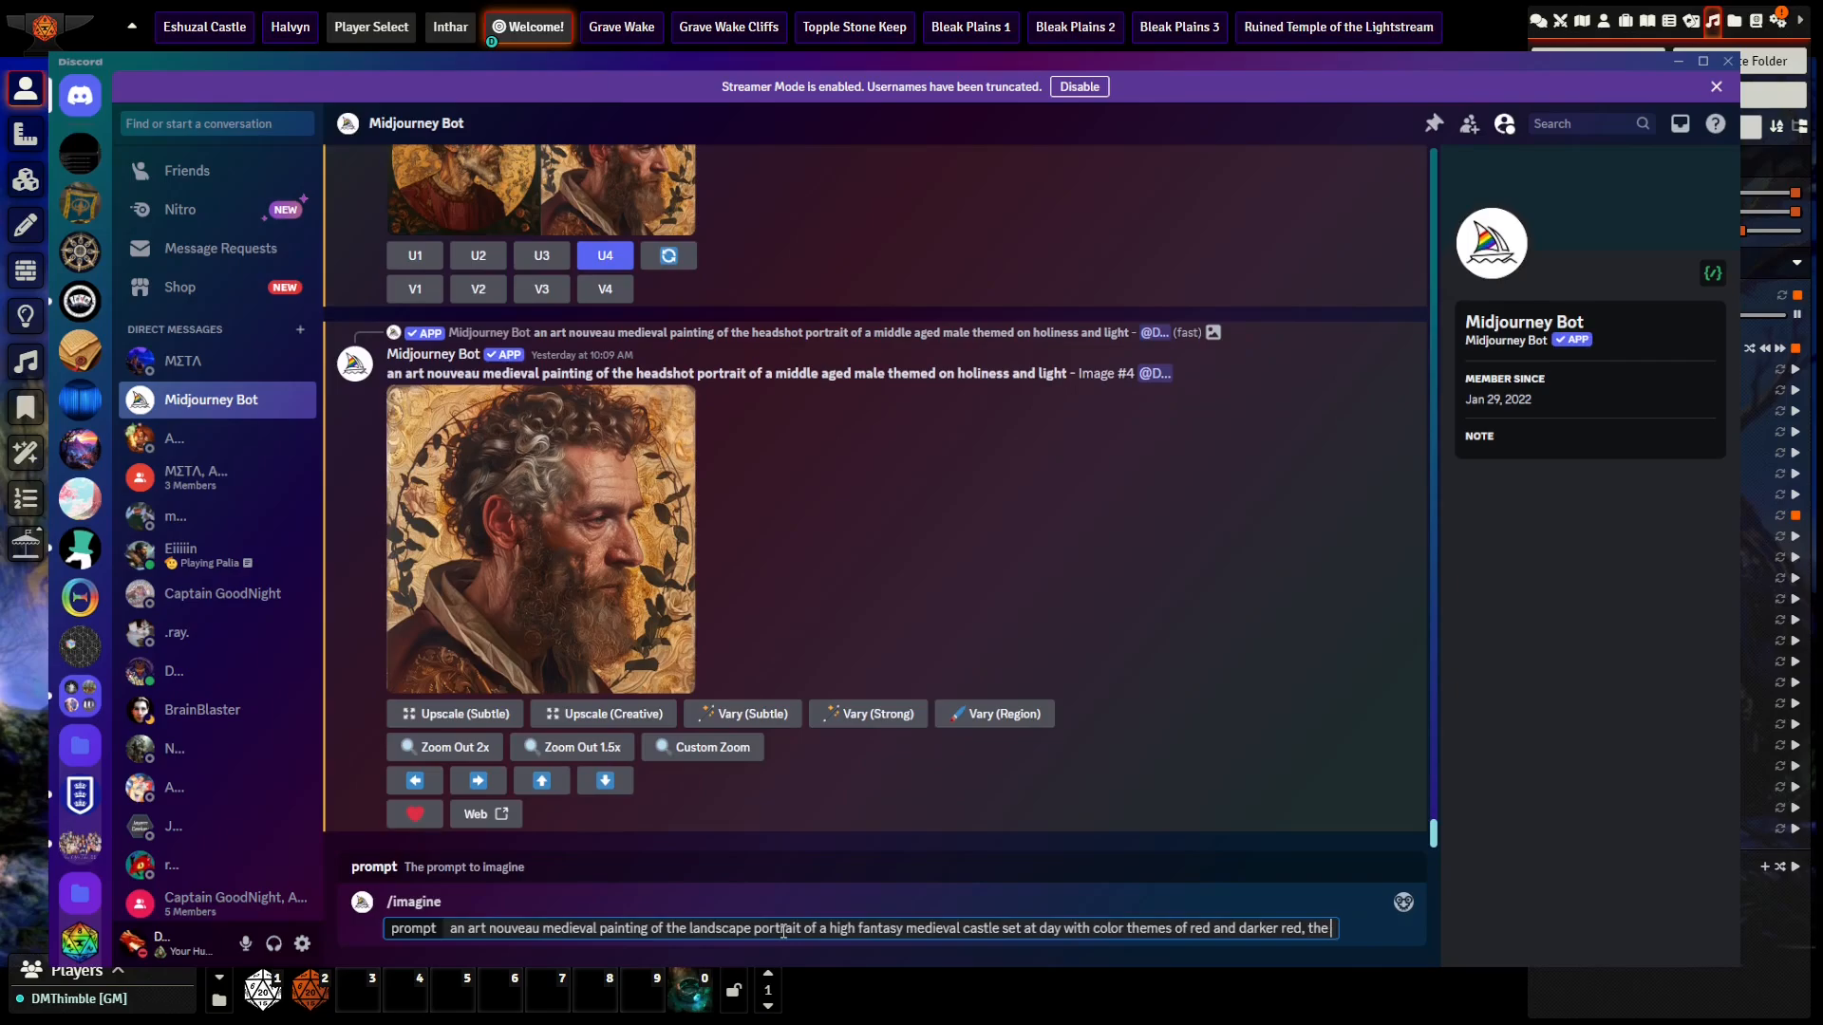
{"action": "type", "text": " mood is dark"}
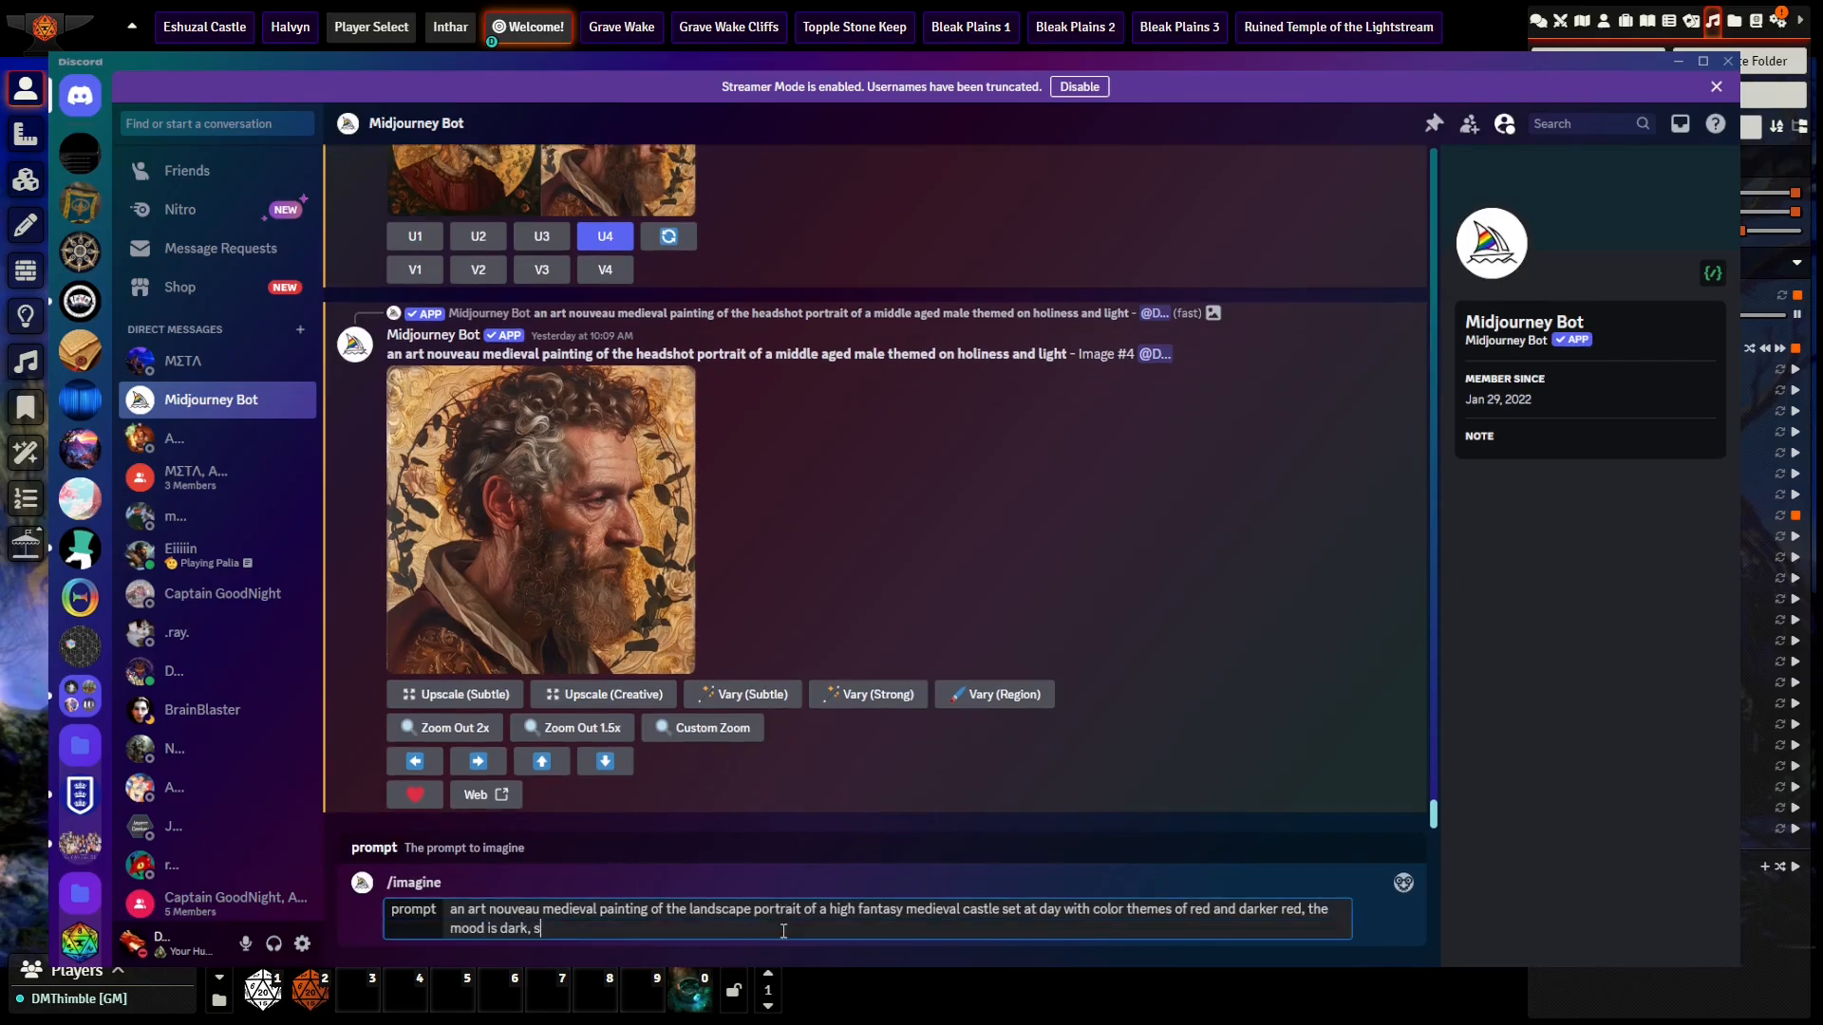
{"action": "type", "text": ", and forboding"}
{"action": "type", "text": " --"}
Step: Add the aspect ratio parameter "--ar 16:9" at the end of the prompt
{"action": "key", "text": "BackSpace"}
{"action": "key", "text": "BackSpace"}
{"action": "type", "text": "--ar 16:9"}
Step: Insert "with dark mountains and black and red trees" before the aspect ratio parameter and submit the prompt
{"action": "left_click", "coordinate": [622, 930]}
{"action": "type", "text": "with dark mountai"}
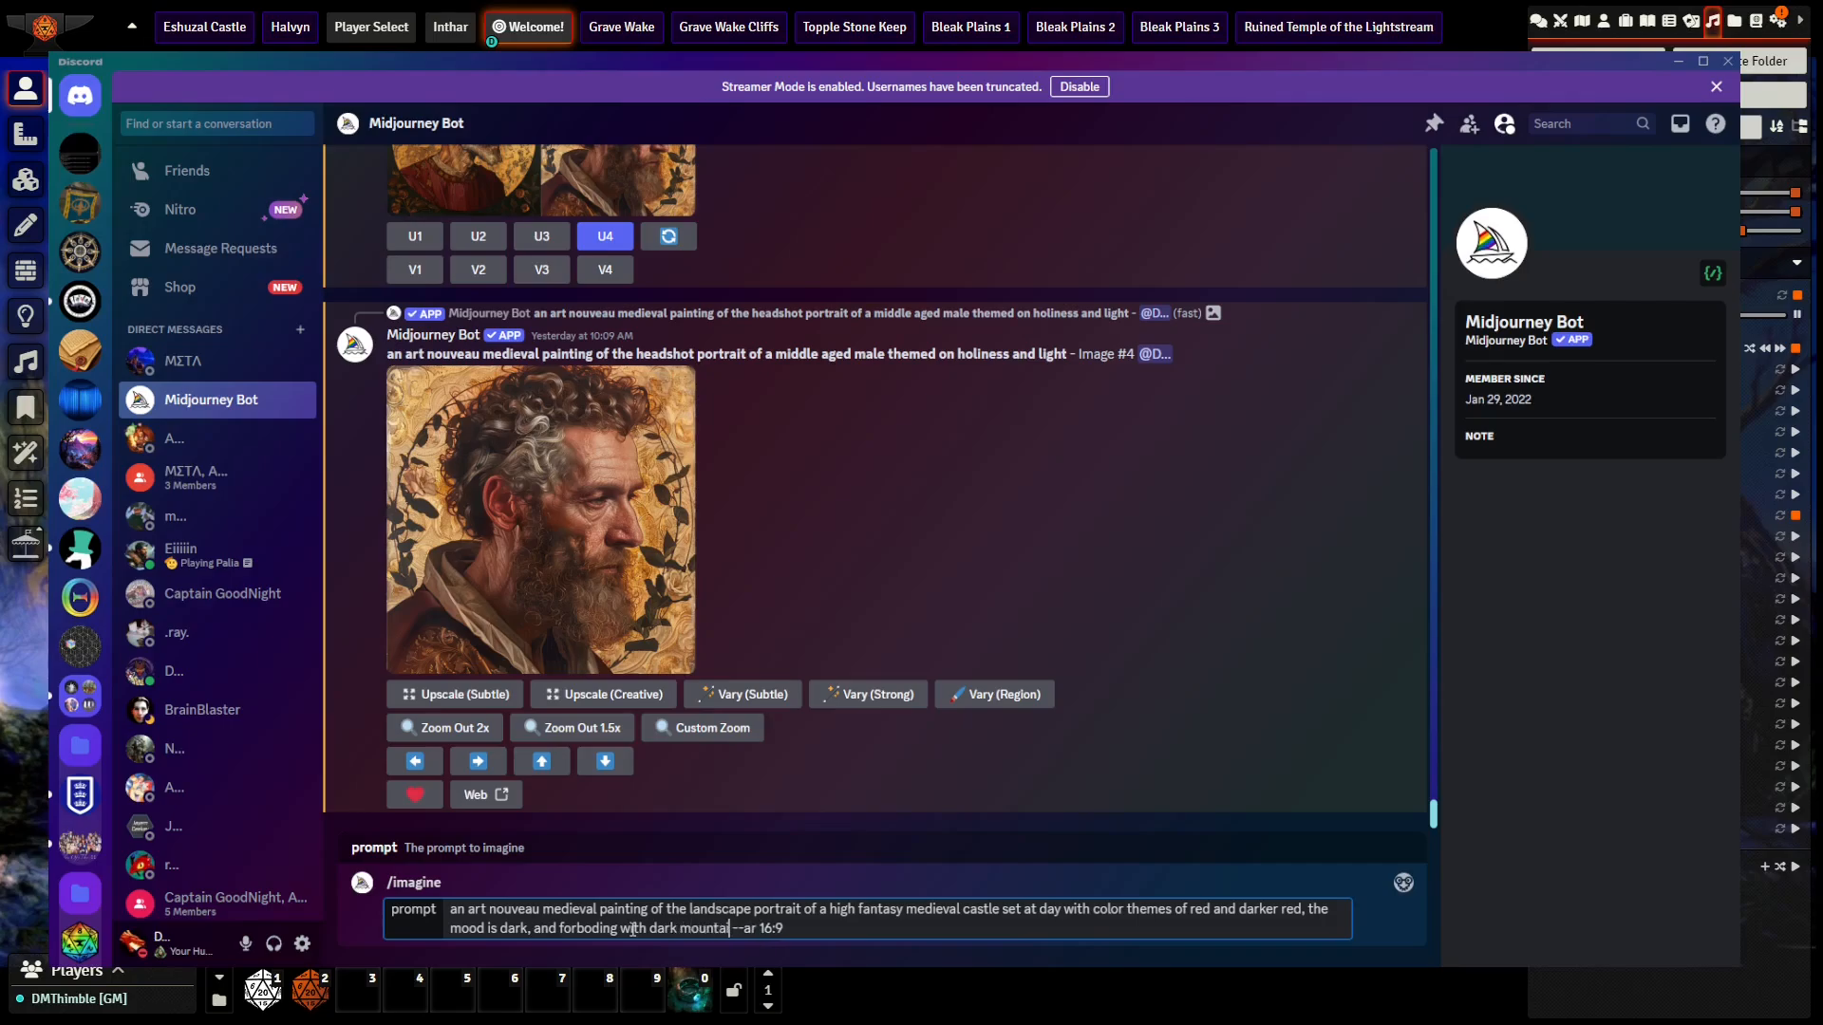
{"action": "type", "text": "ns and black and red trees"}
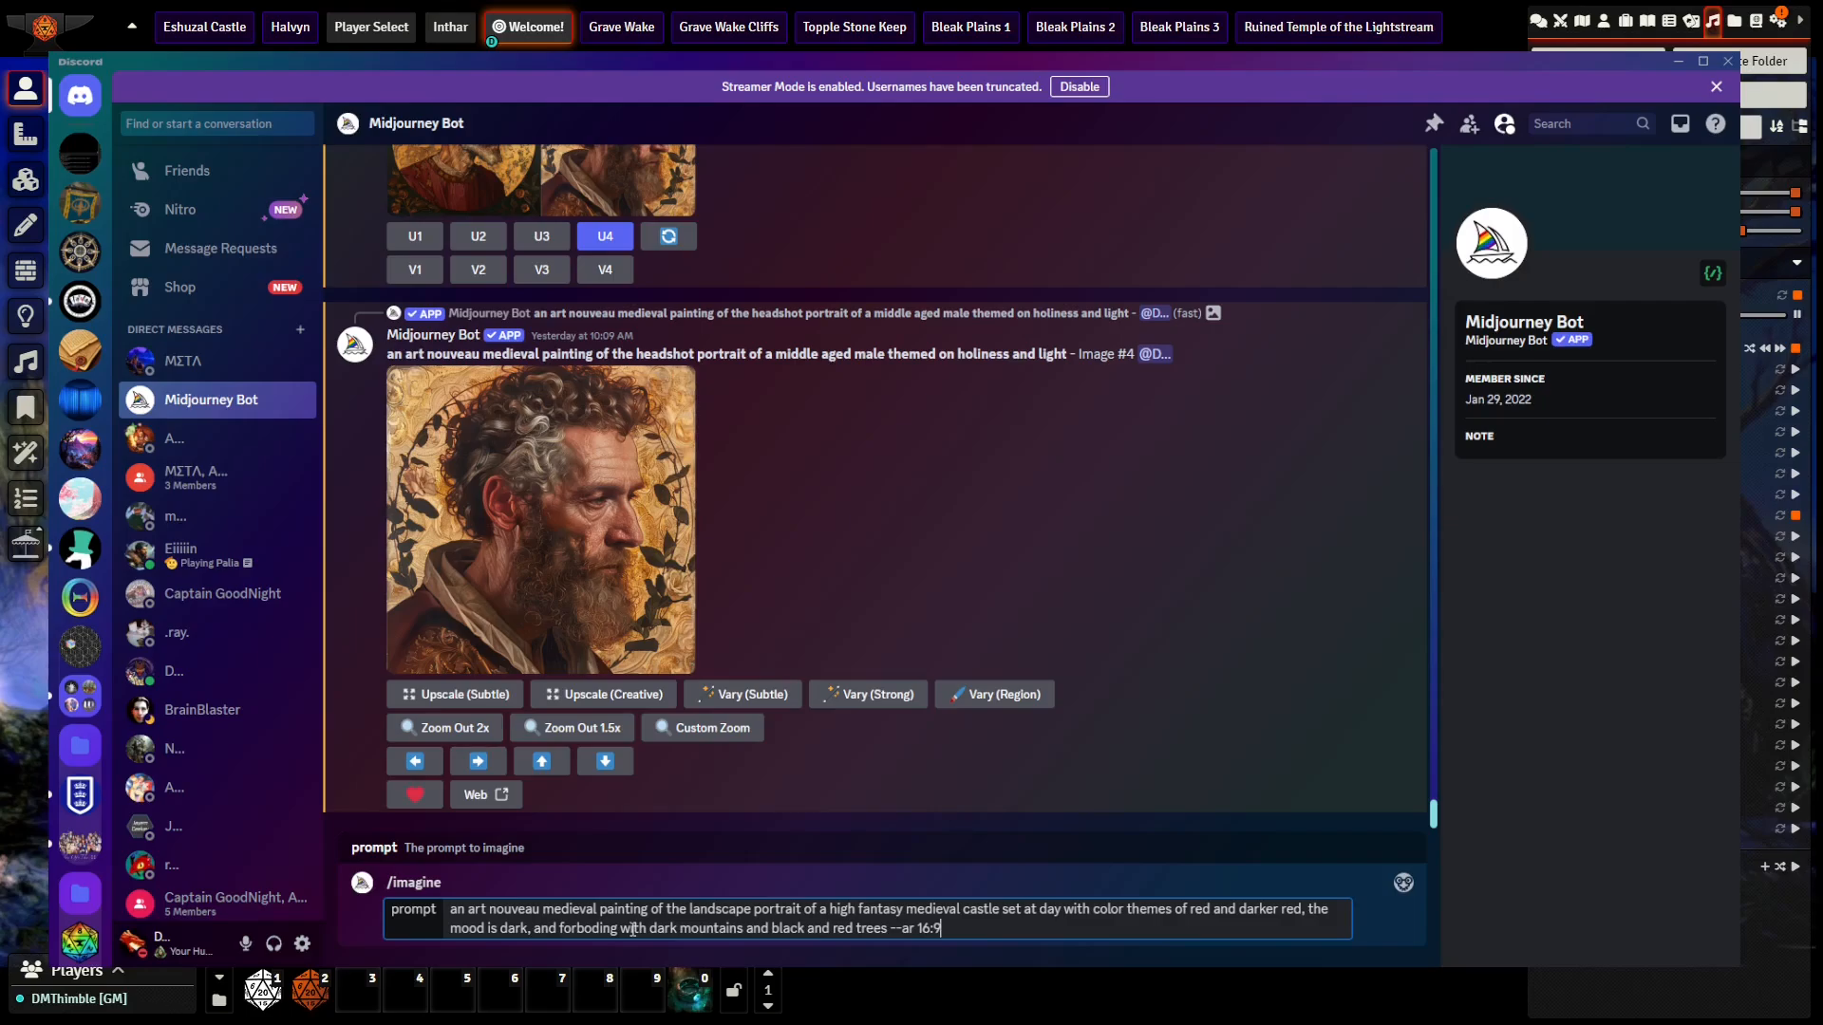
{"action": "key", "text": "Return"}
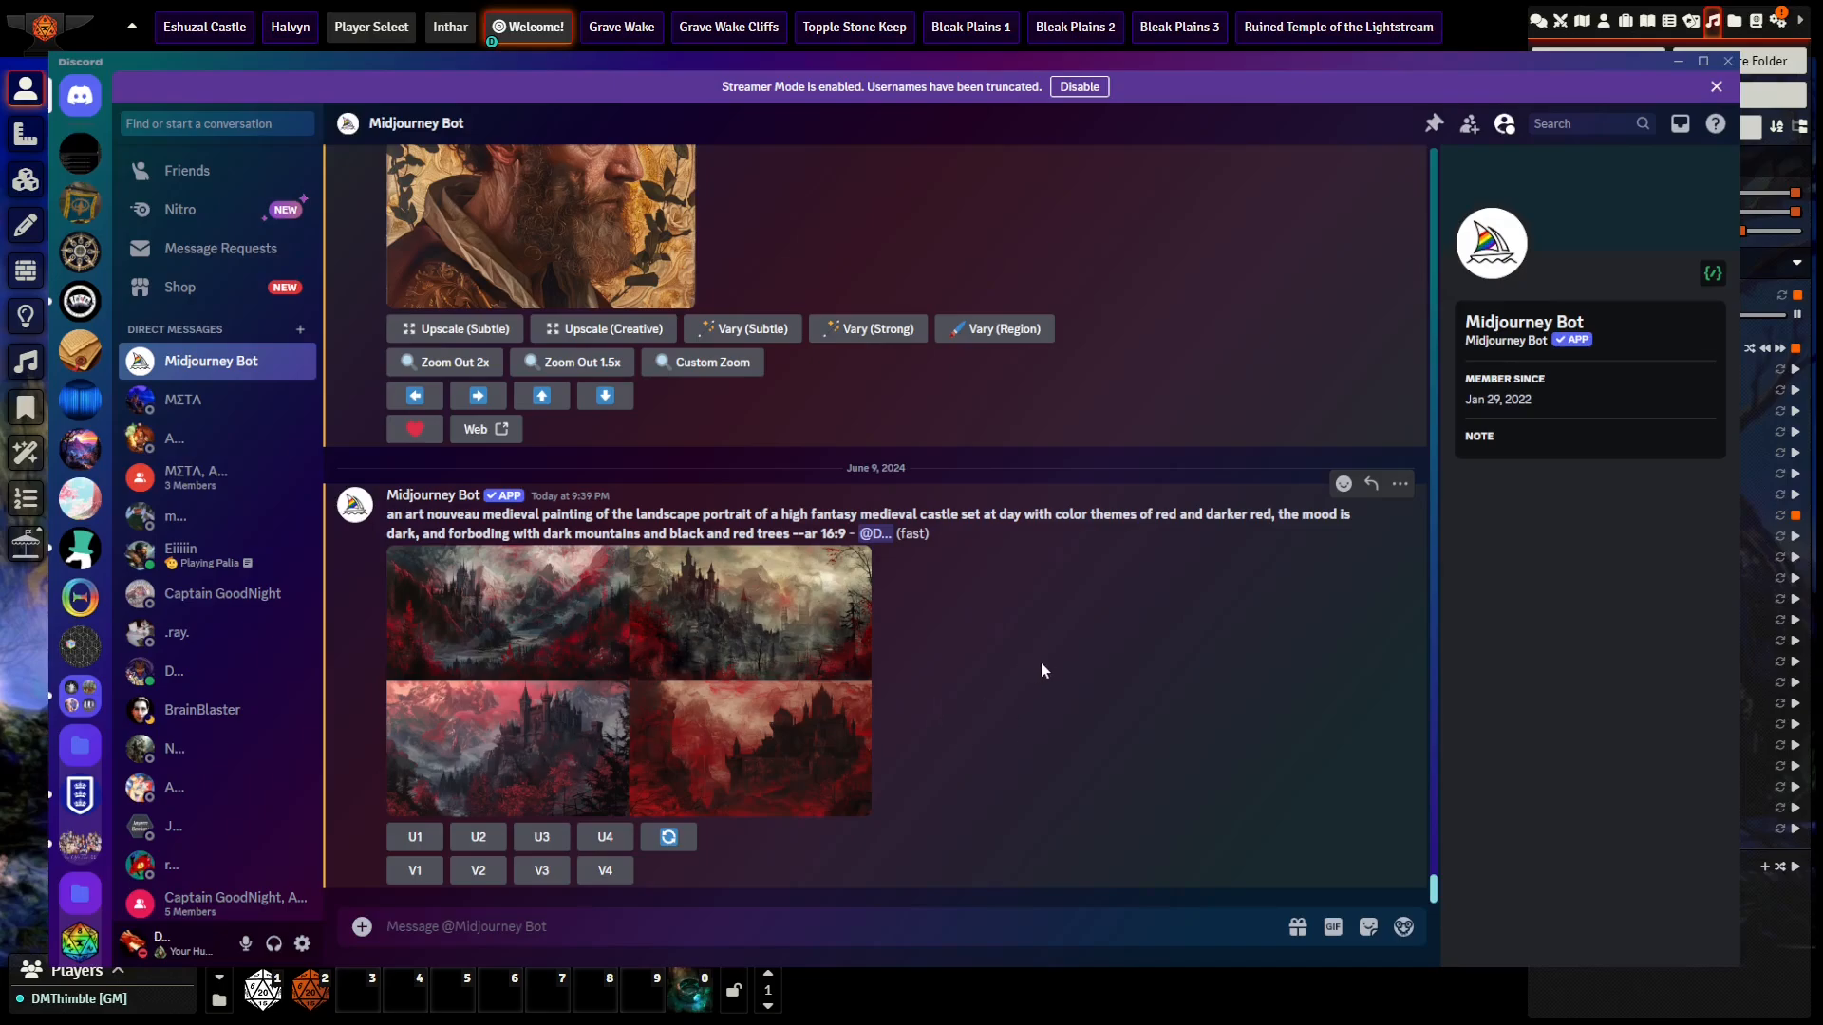
Step: Single out the third castle image from the generated grid and upscale it with the Creative option
{"action": "left_click", "coordinate": [540, 839]}
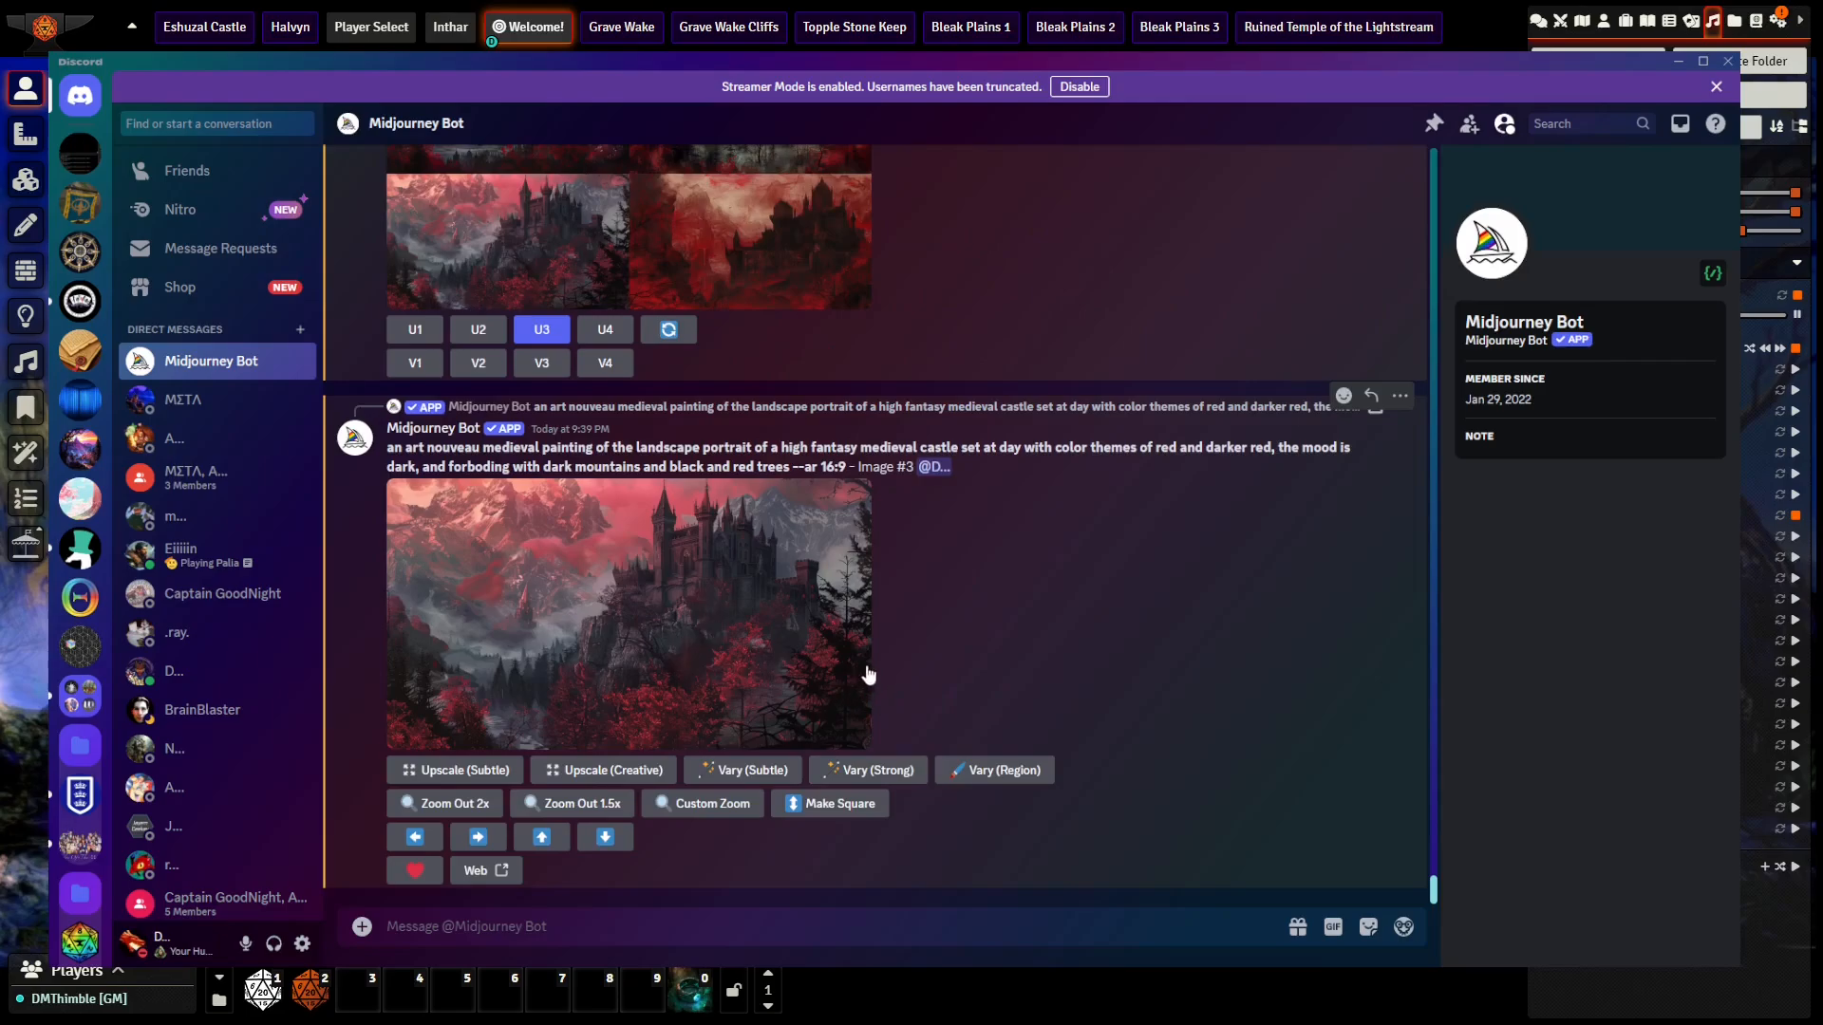
{"action": "left_click", "coordinate": [583, 777]}
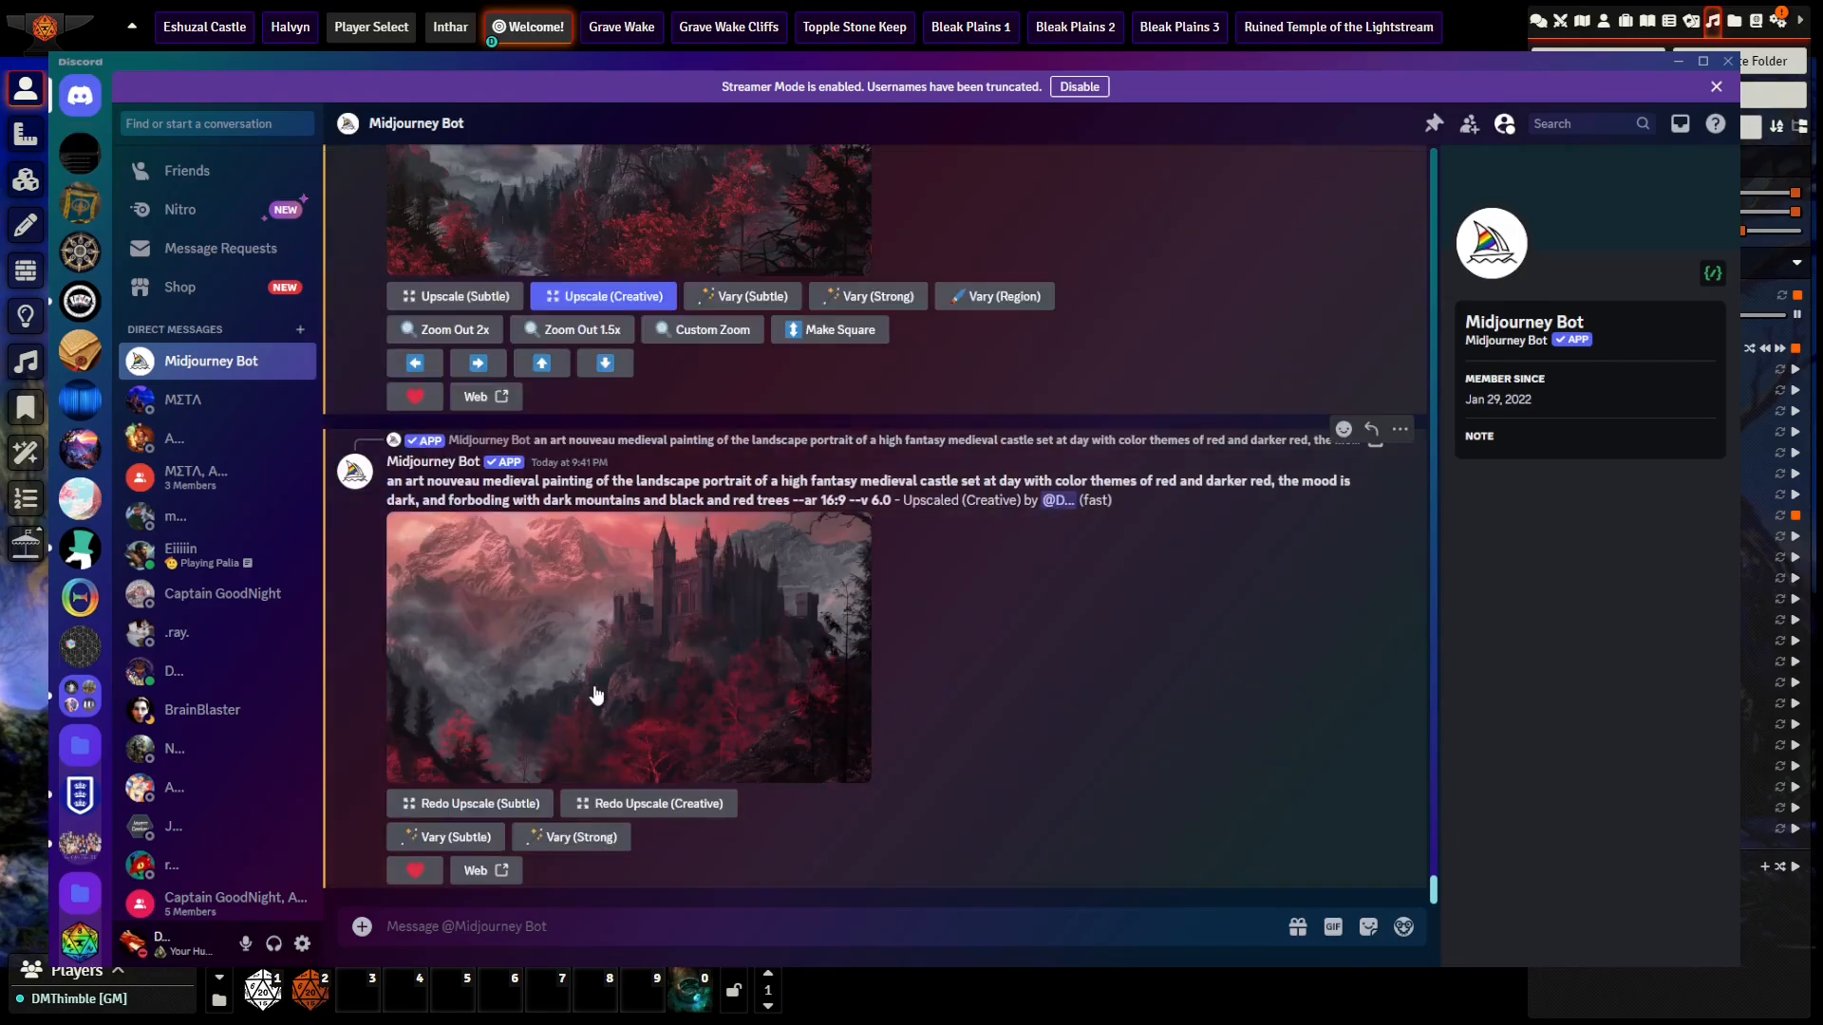
Step: Compare enlarged views of the original third castle image and its Creative upscale, examining differences in the castle, mountains and trees
{"action": "left_click", "coordinate": [662, 675]}
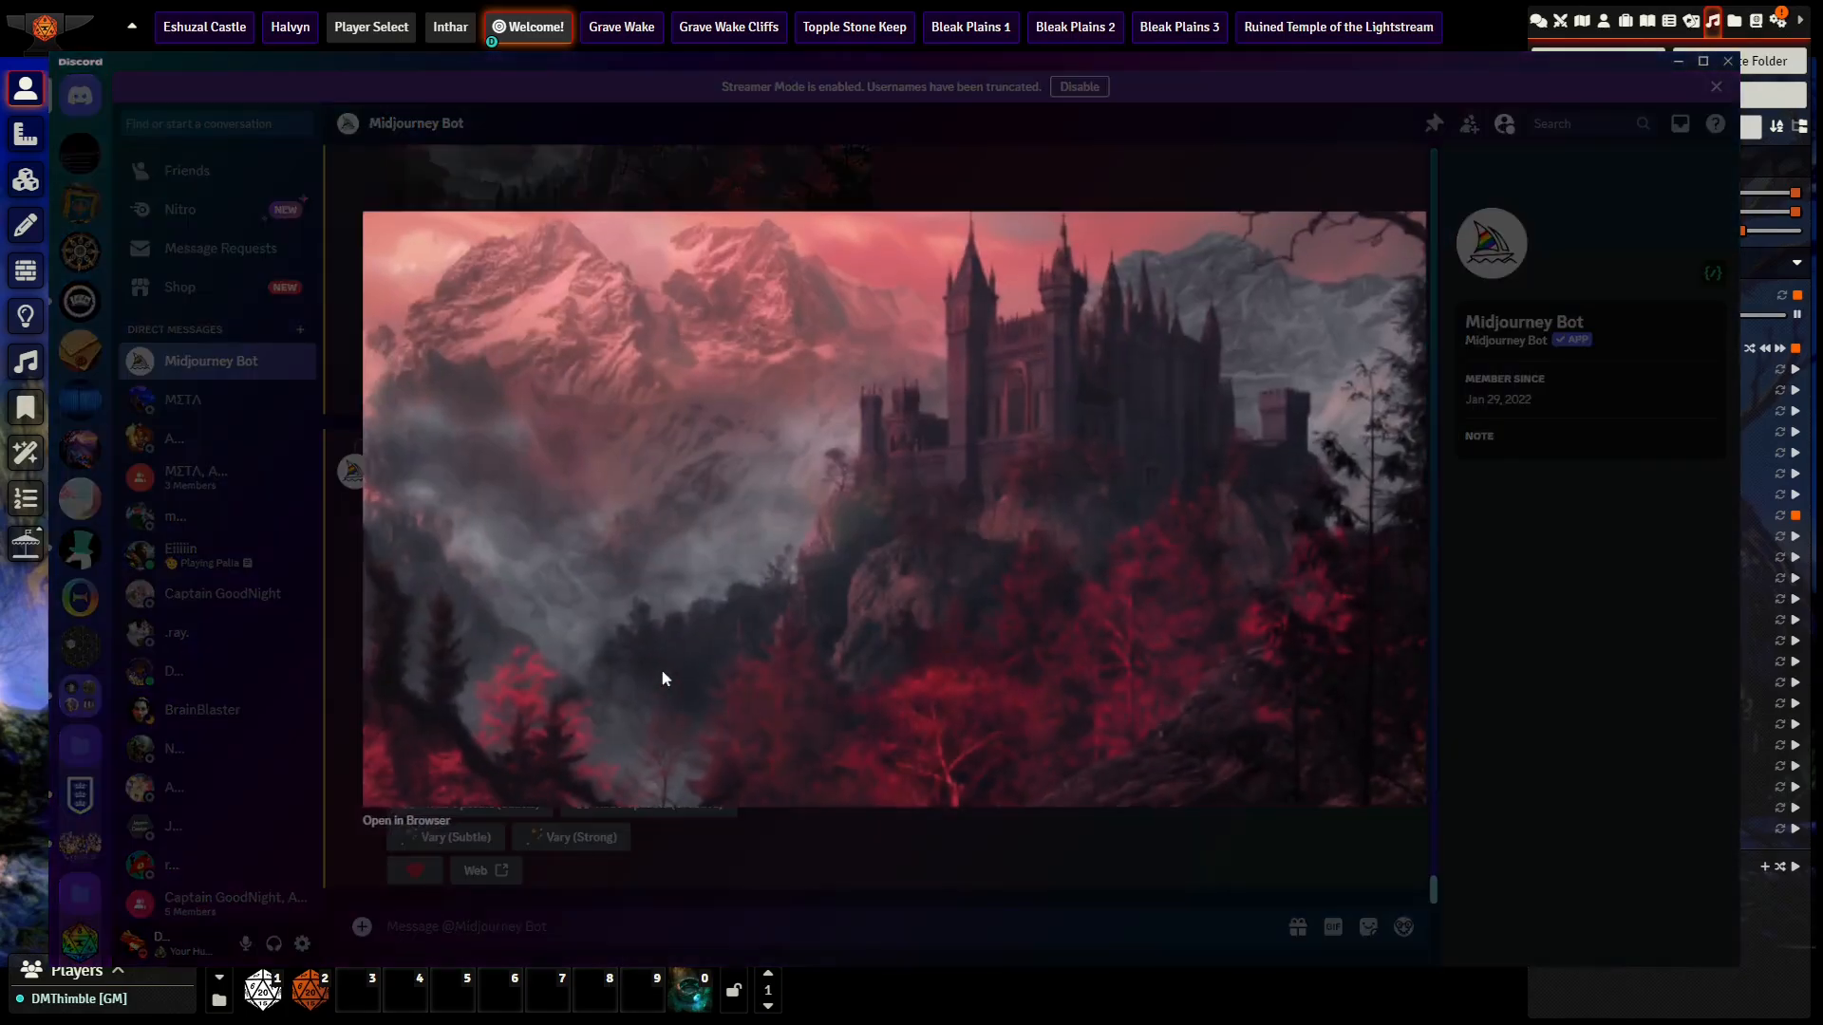
{"action": "left_click", "coordinate": [942, 872]}
{"action": "scroll", "coordinate": [942, 863], "scroll_direction": "up", "scroll_amount": 2}
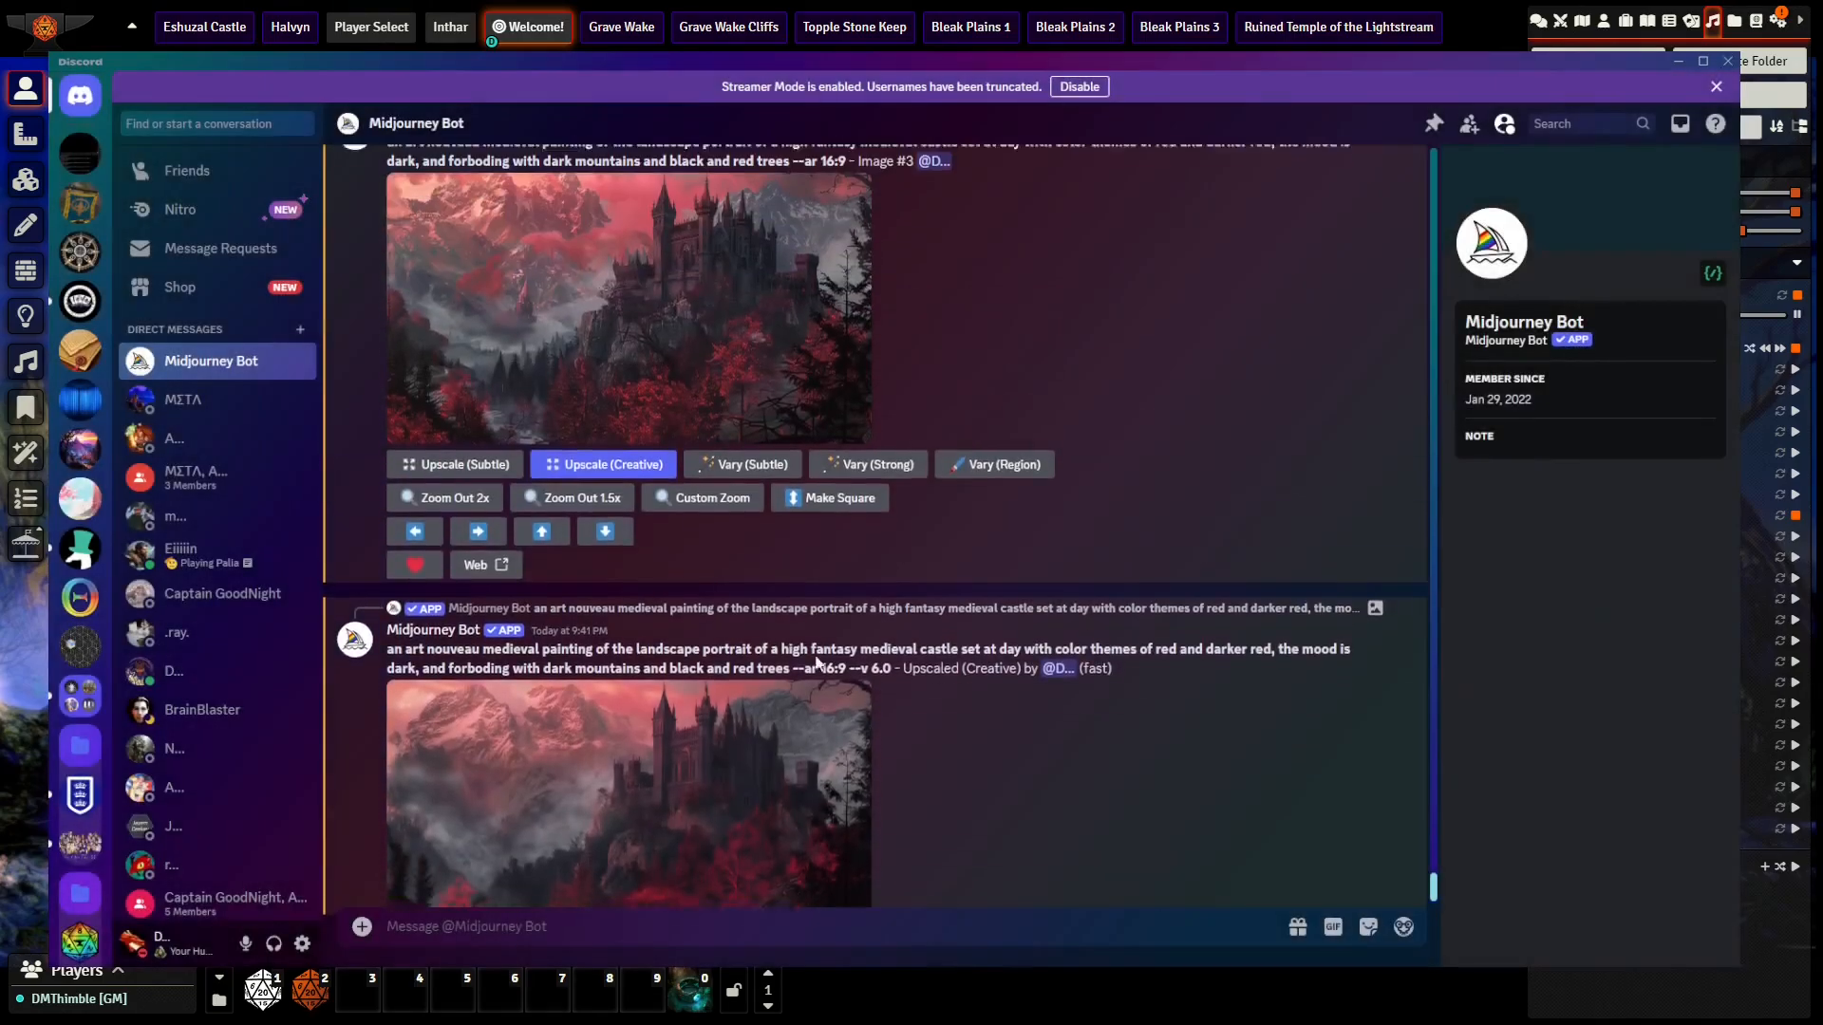
{"action": "left_click", "coordinate": [700, 395]}
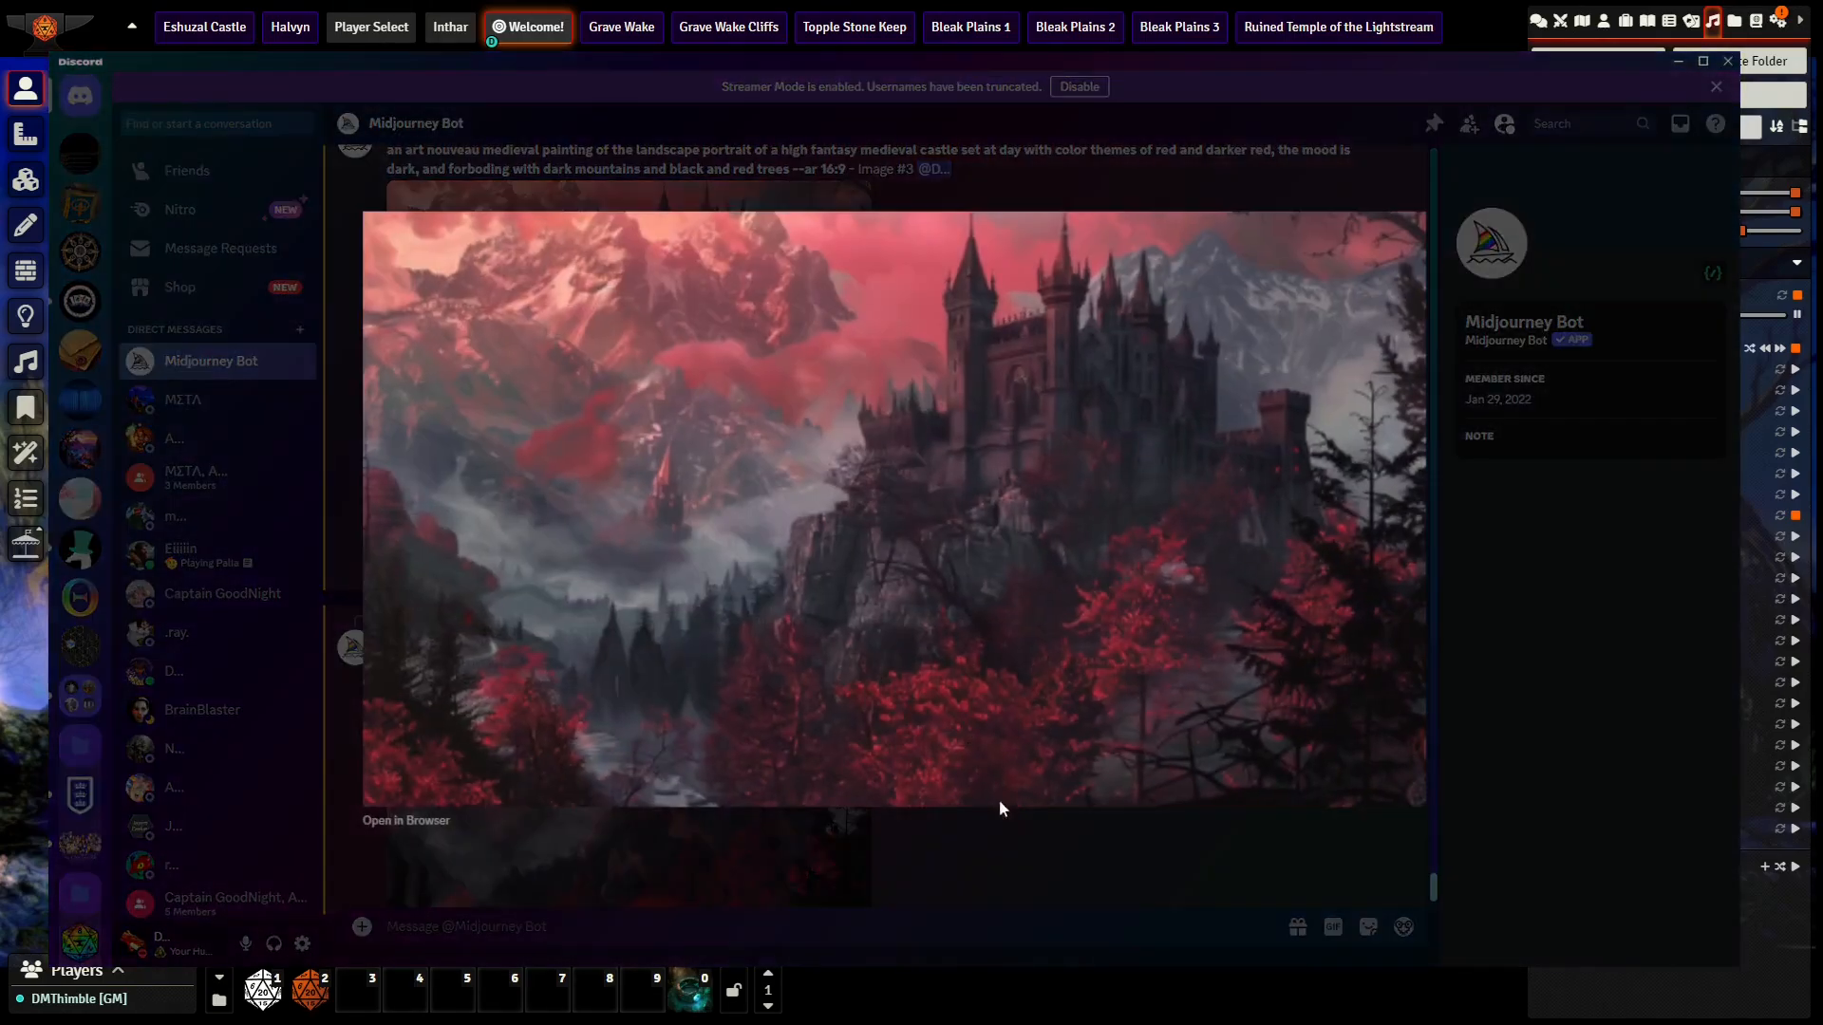
{"action": "left_click", "coordinate": [1104, 893]}
{"action": "left_click", "coordinate": [615, 797]}
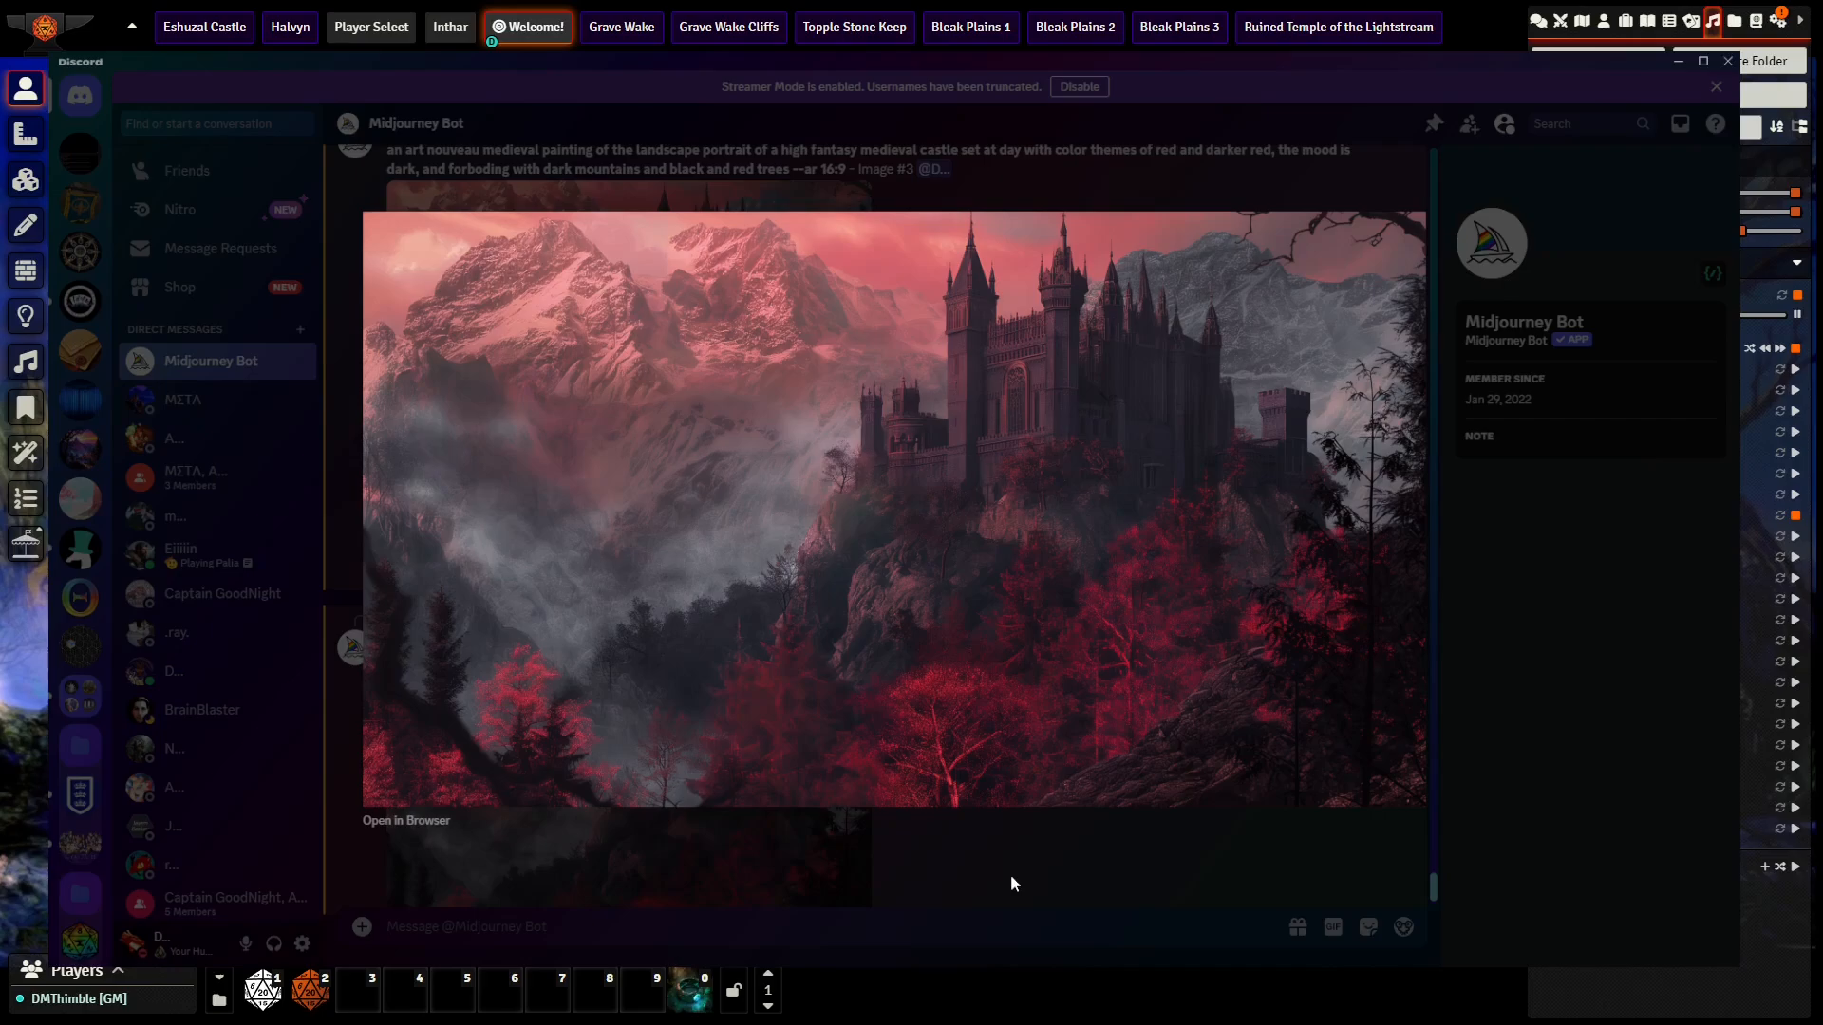
{"action": "left_click", "coordinate": [1011, 876]}
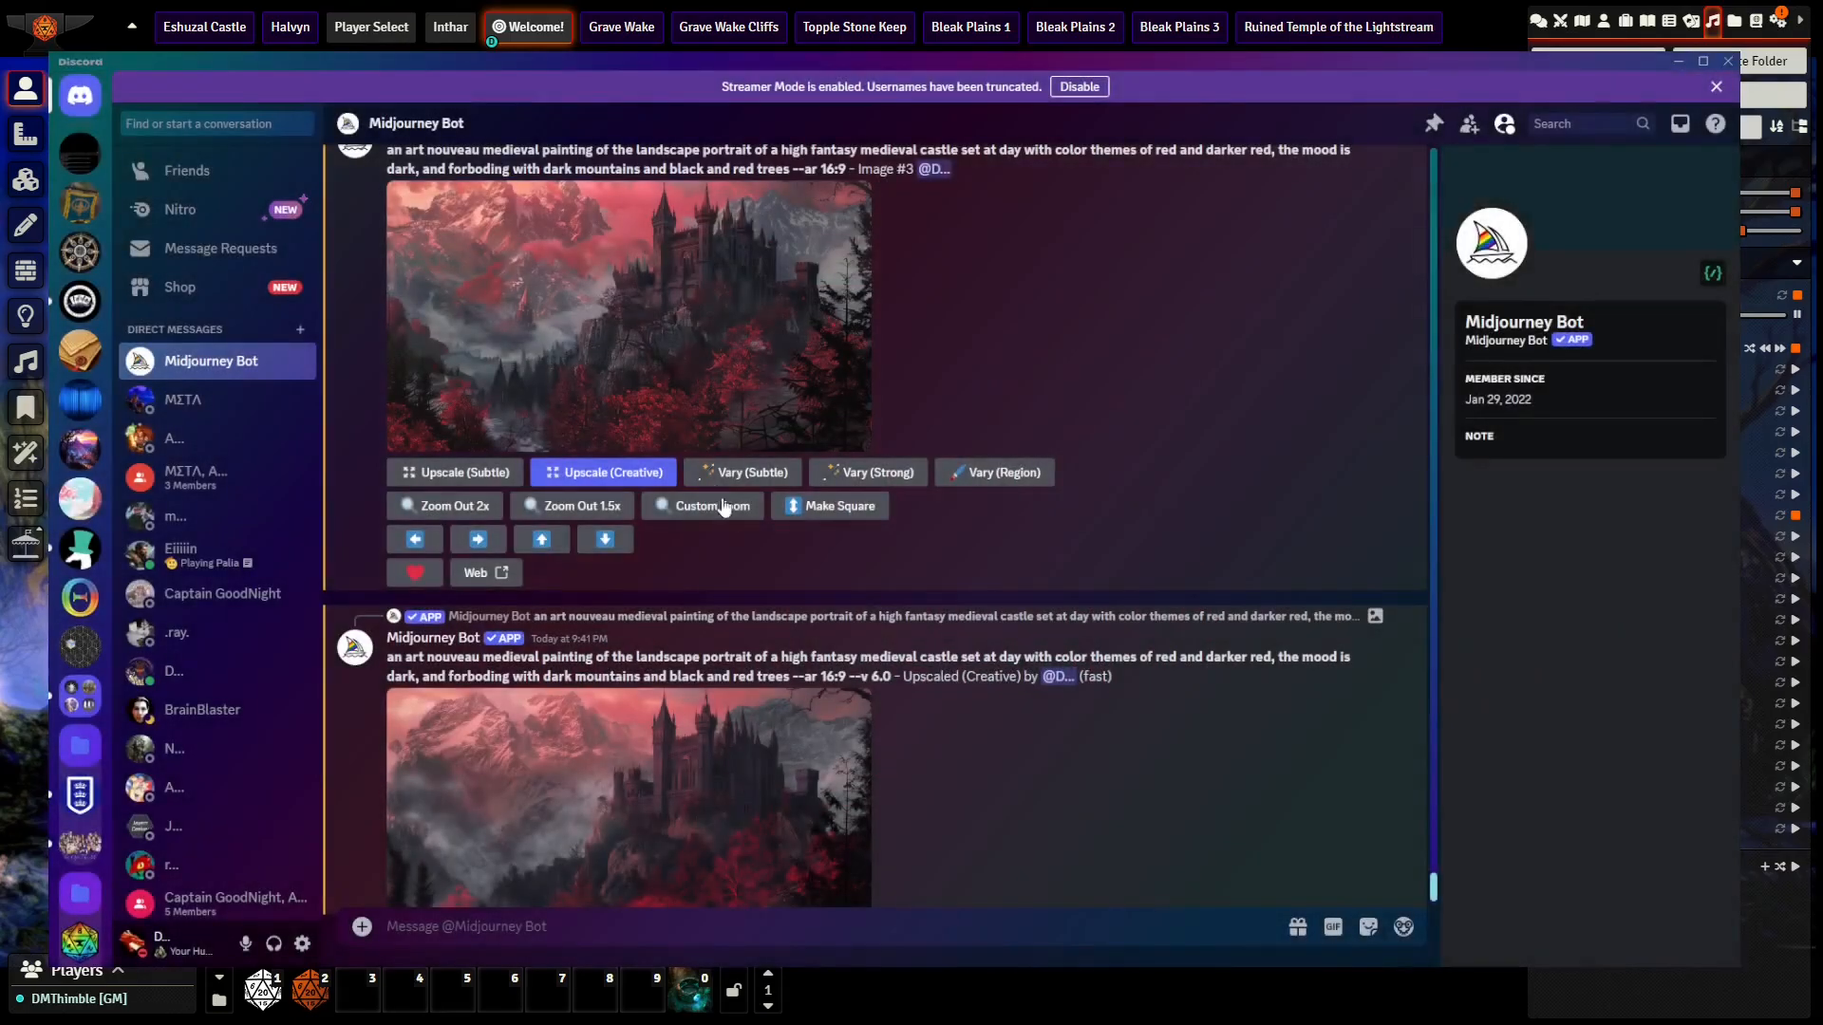
{"action": "left_click", "coordinate": [641, 333]}
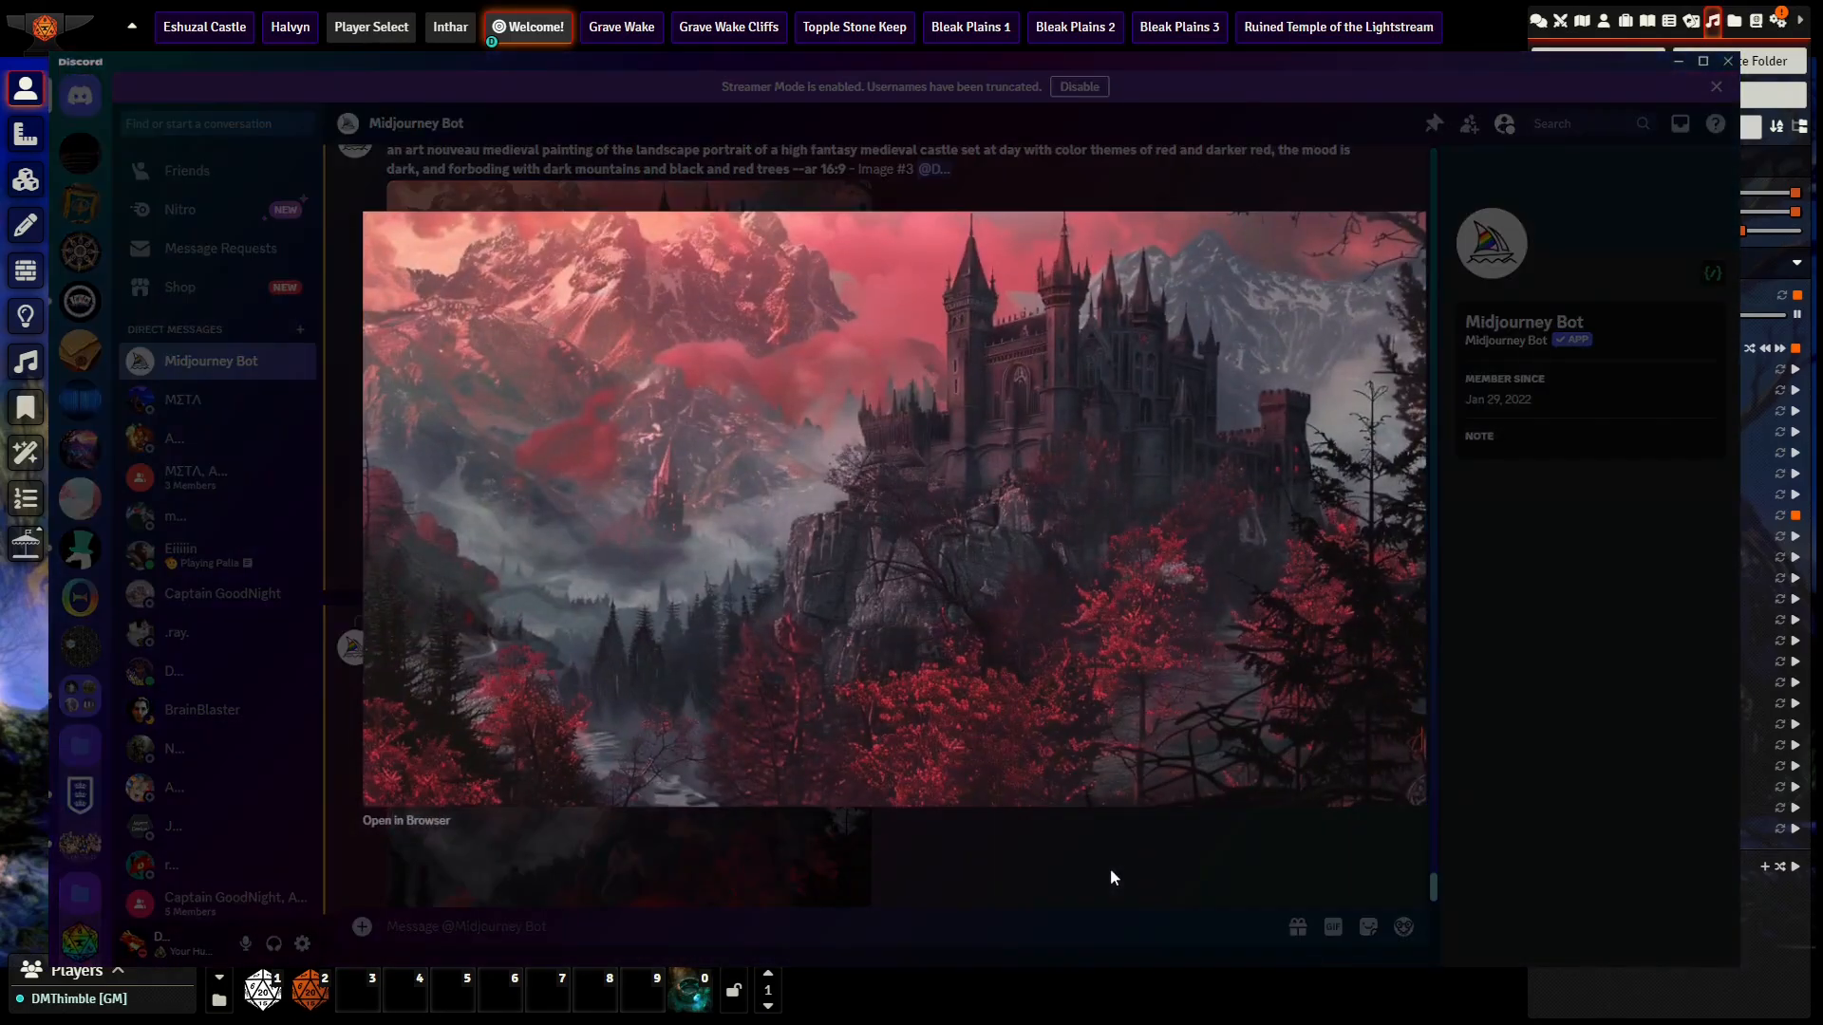
{"action": "left_click", "coordinate": [1109, 878]}
{"action": "left_click", "coordinate": [854, 836]}
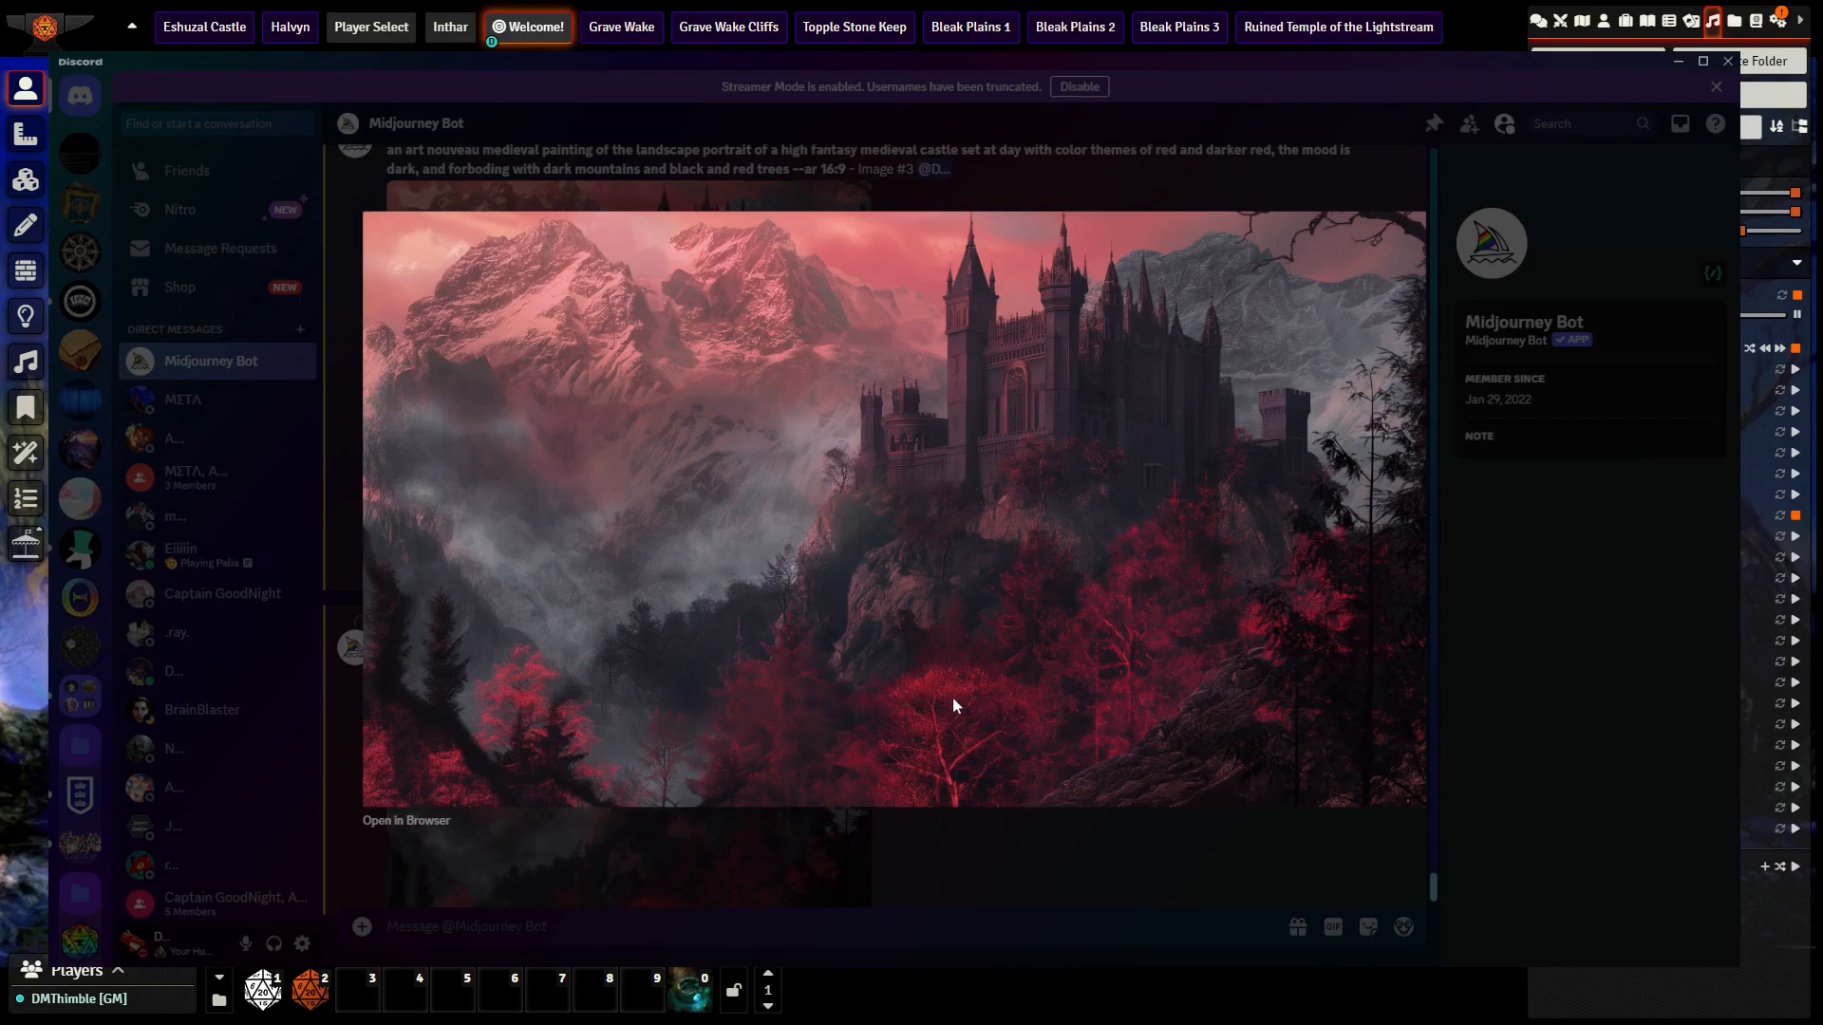
{"action": "left_click", "coordinate": [1098, 888]}
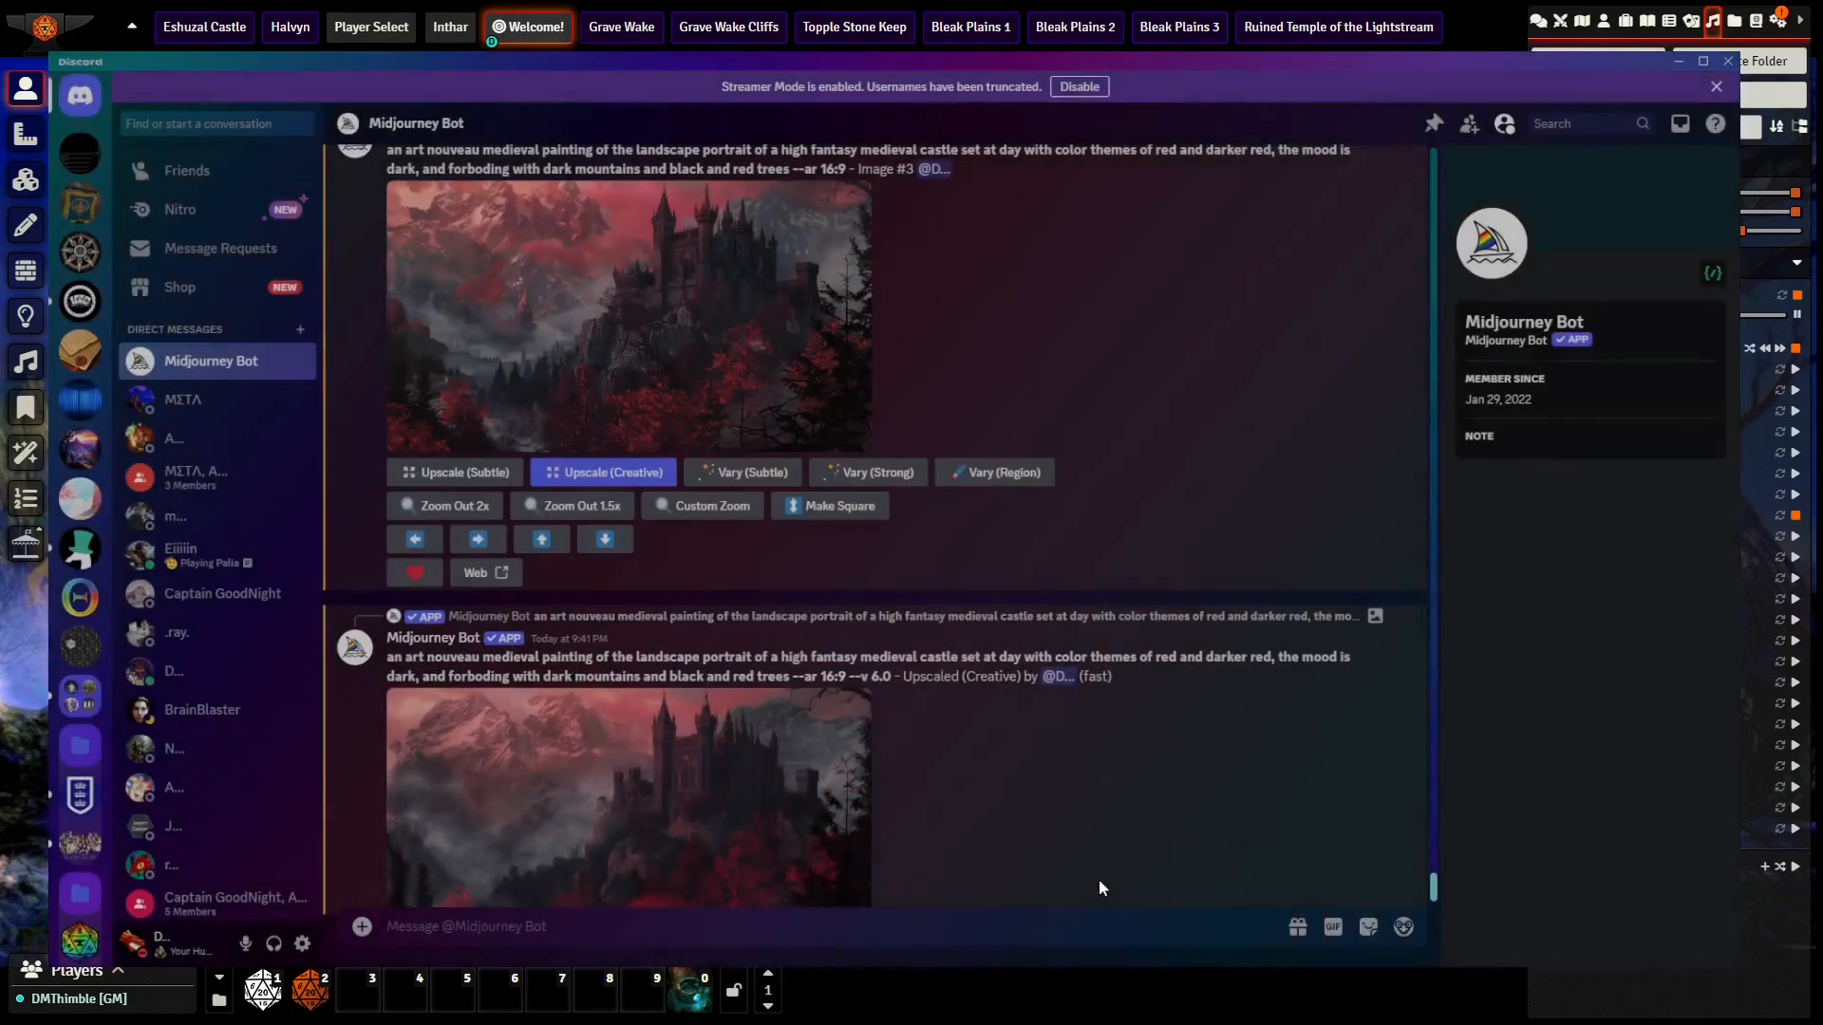
Step: Redo the castle image's upscale with the Subtle option
{"action": "scroll", "coordinate": [664, 665], "scroll_direction": "down", "scroll_amount": 3}
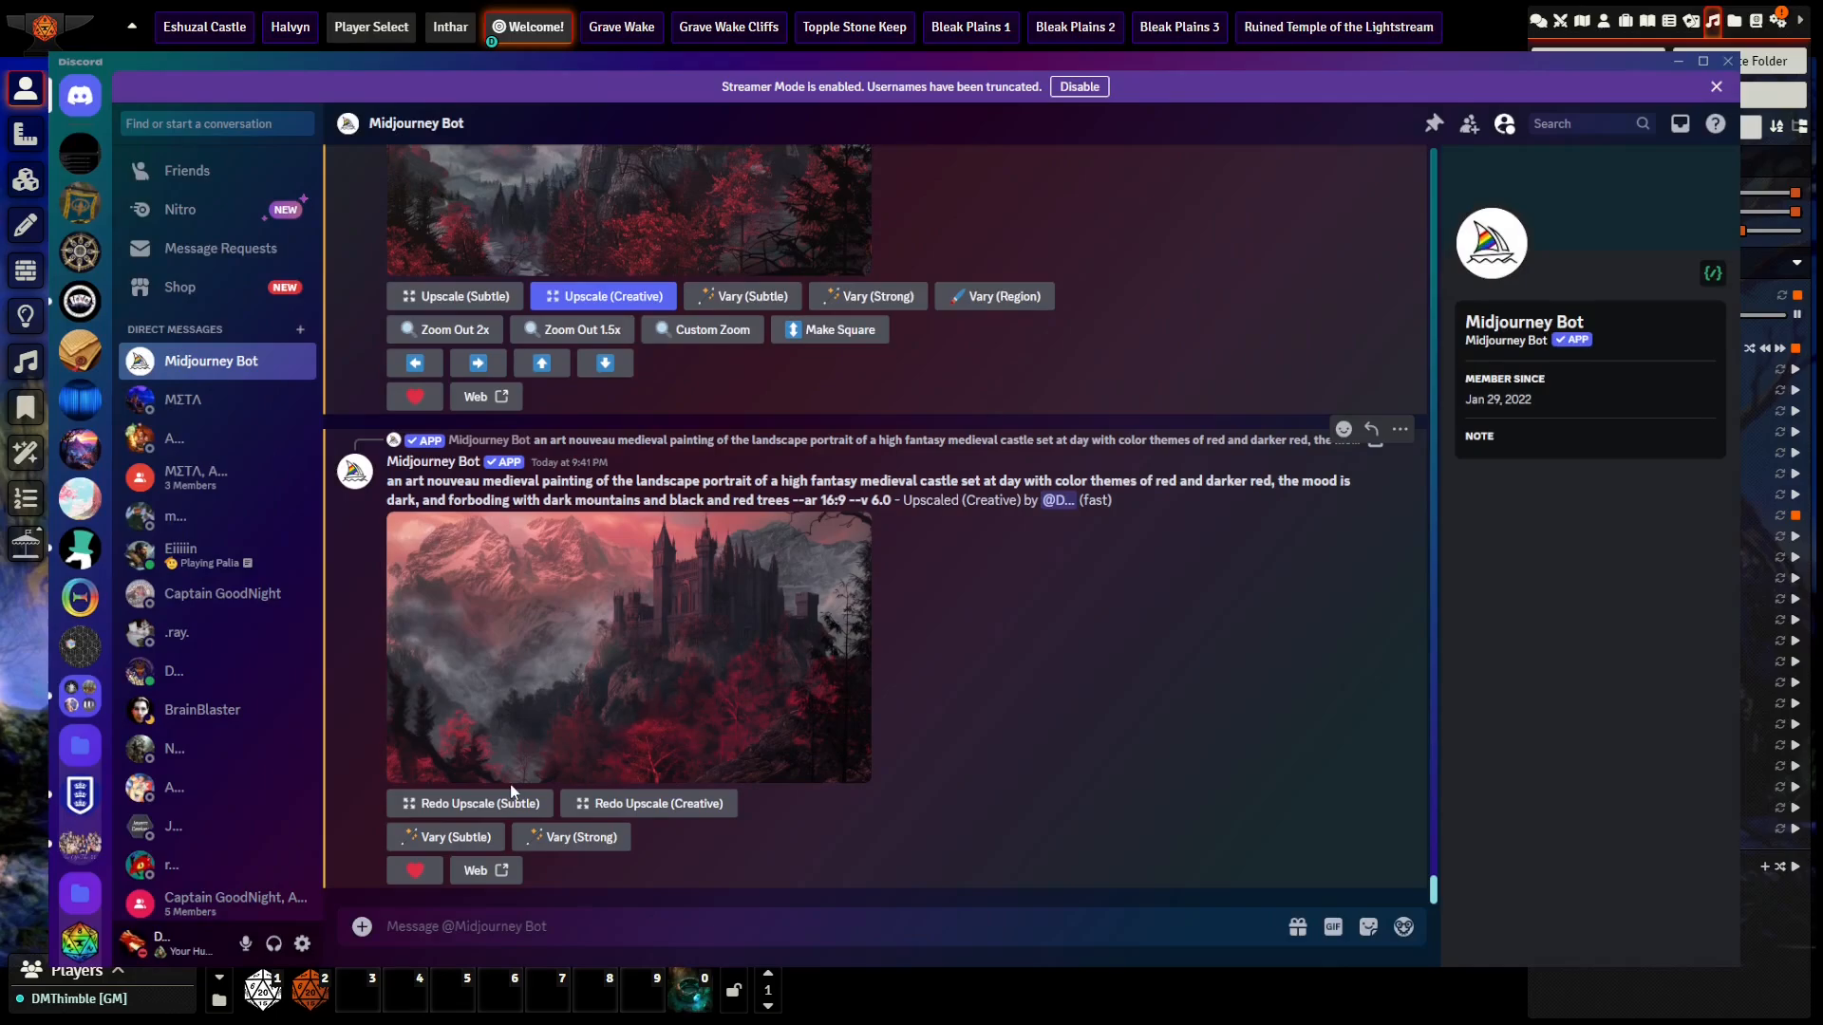
{"action": "left_click", "coordinate": [489, 803]}
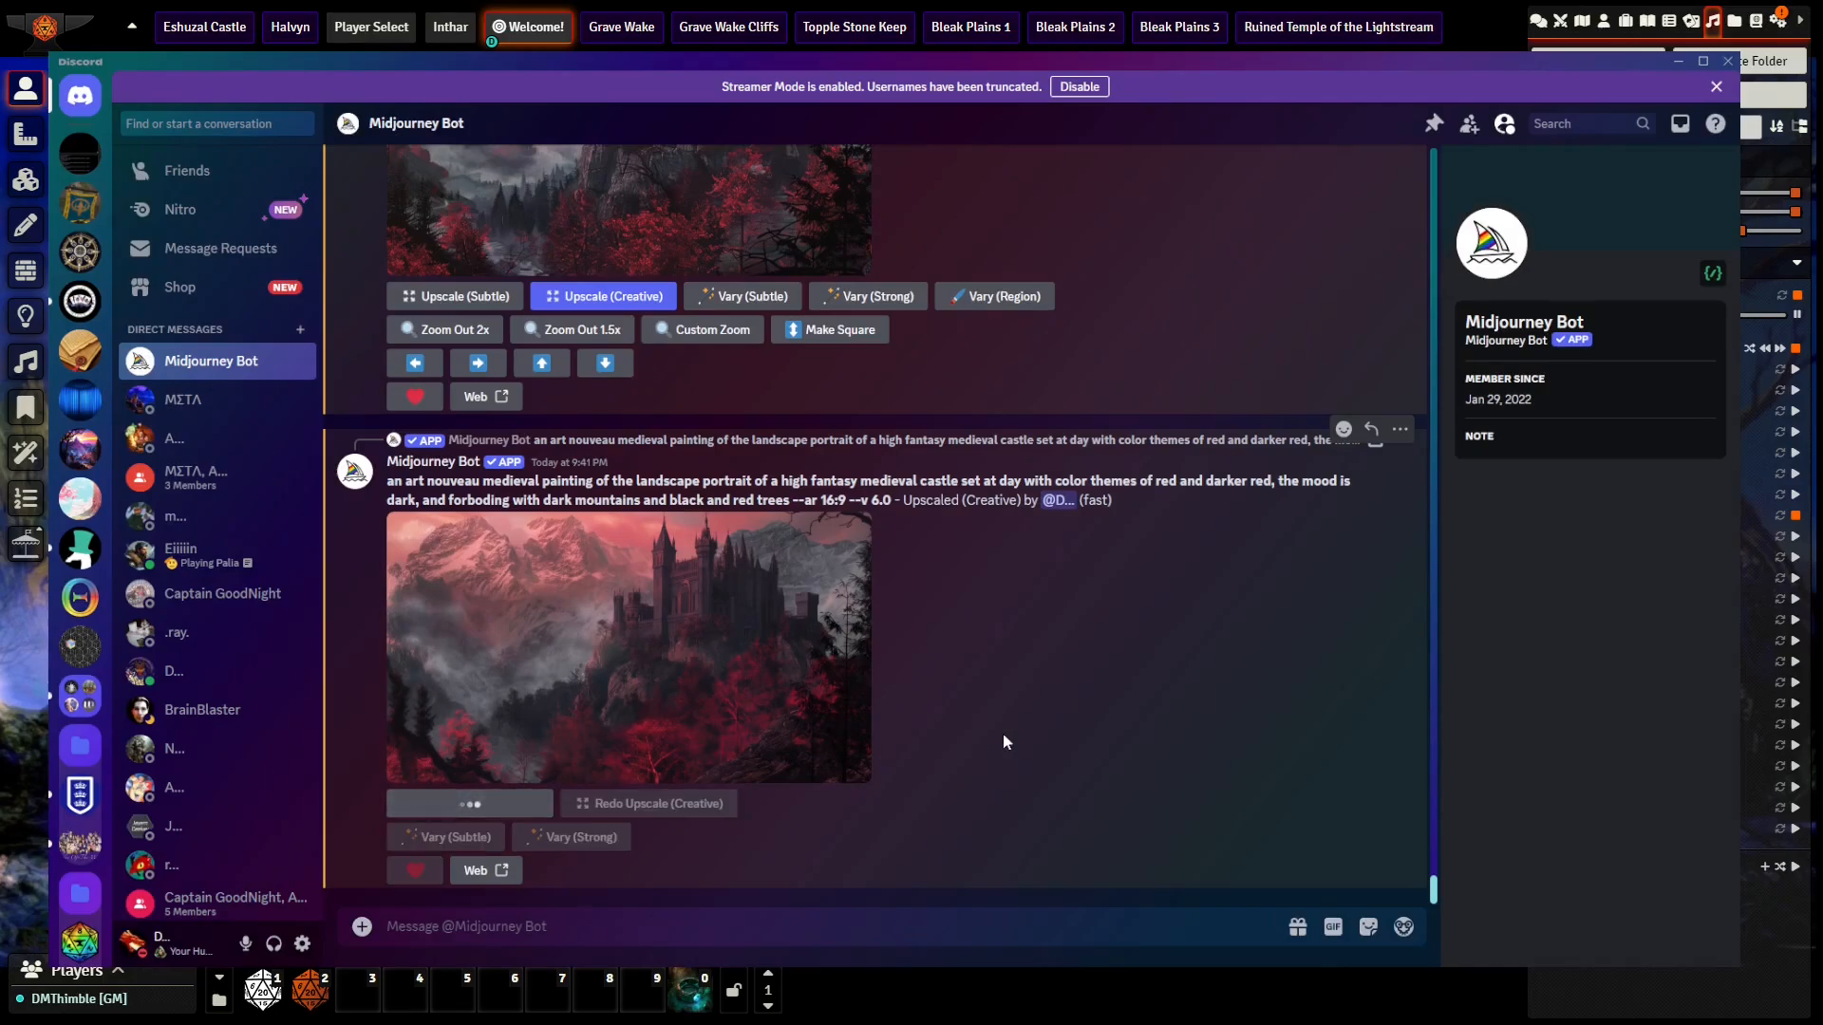
{"action": "right_click", "coordinate": [665, 657]}
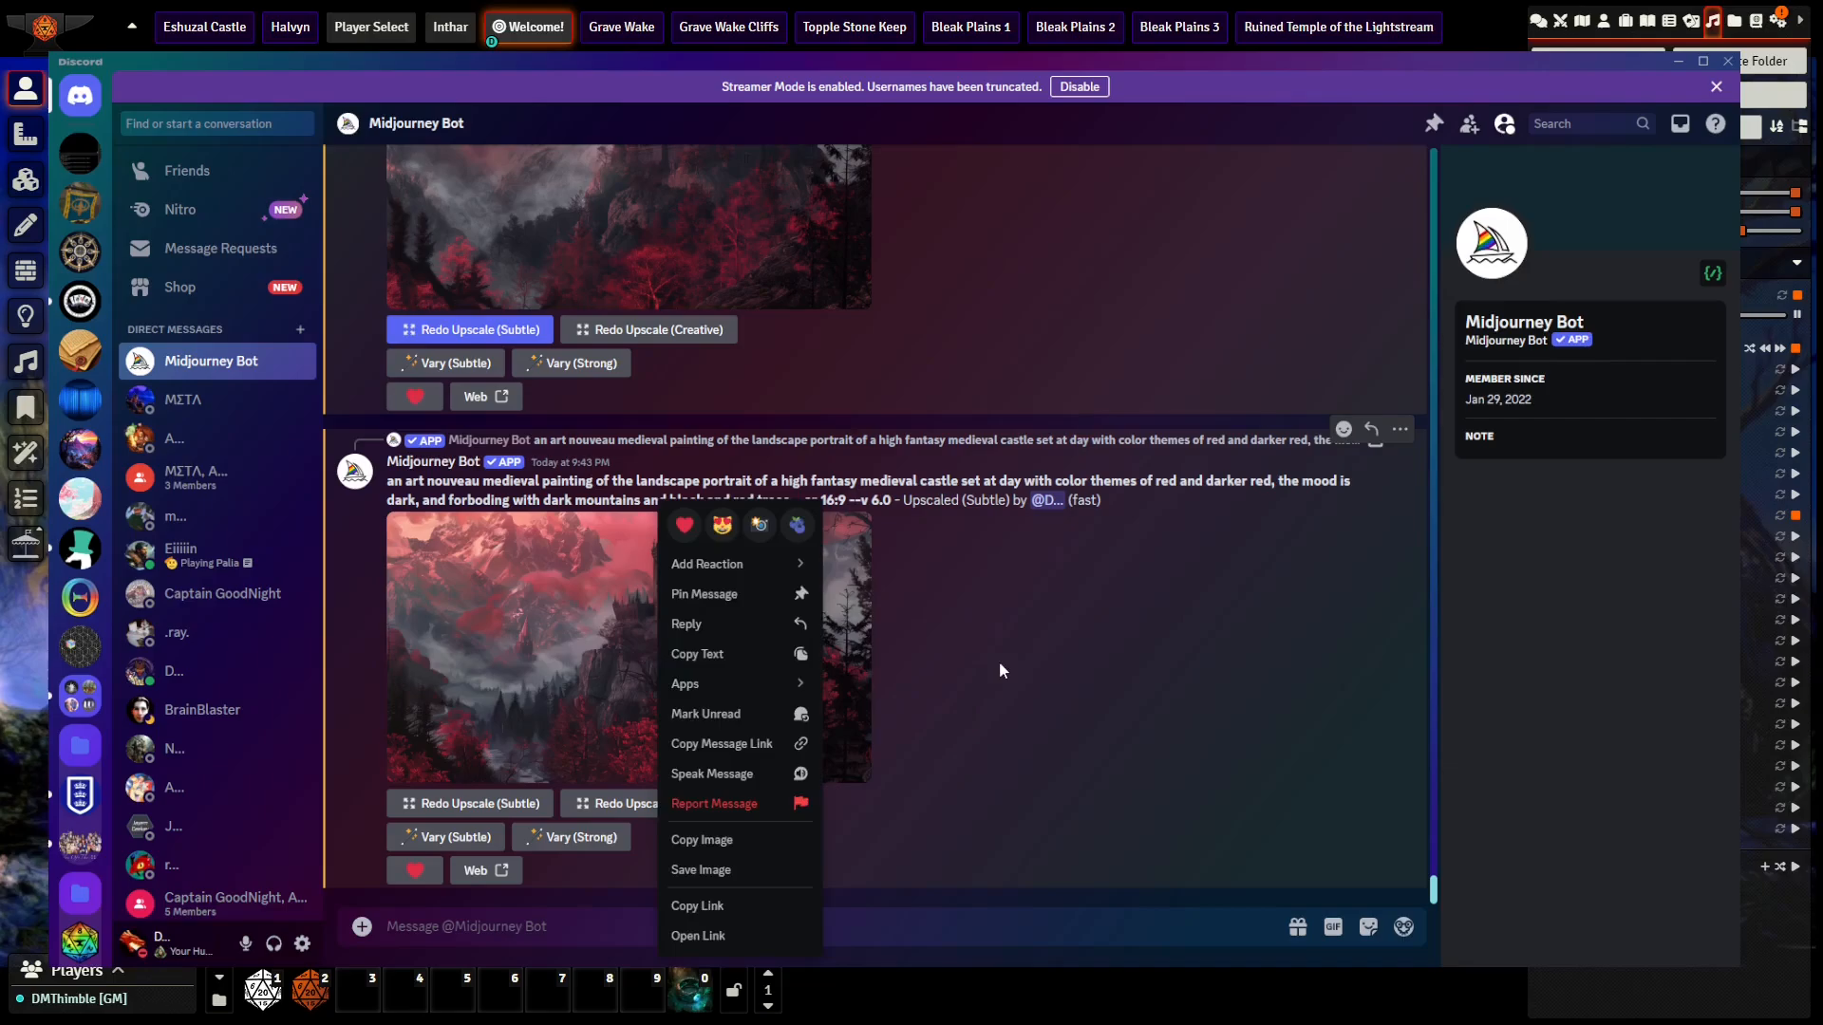
{"action": "left_click", "coordinate": [1000, 665]}
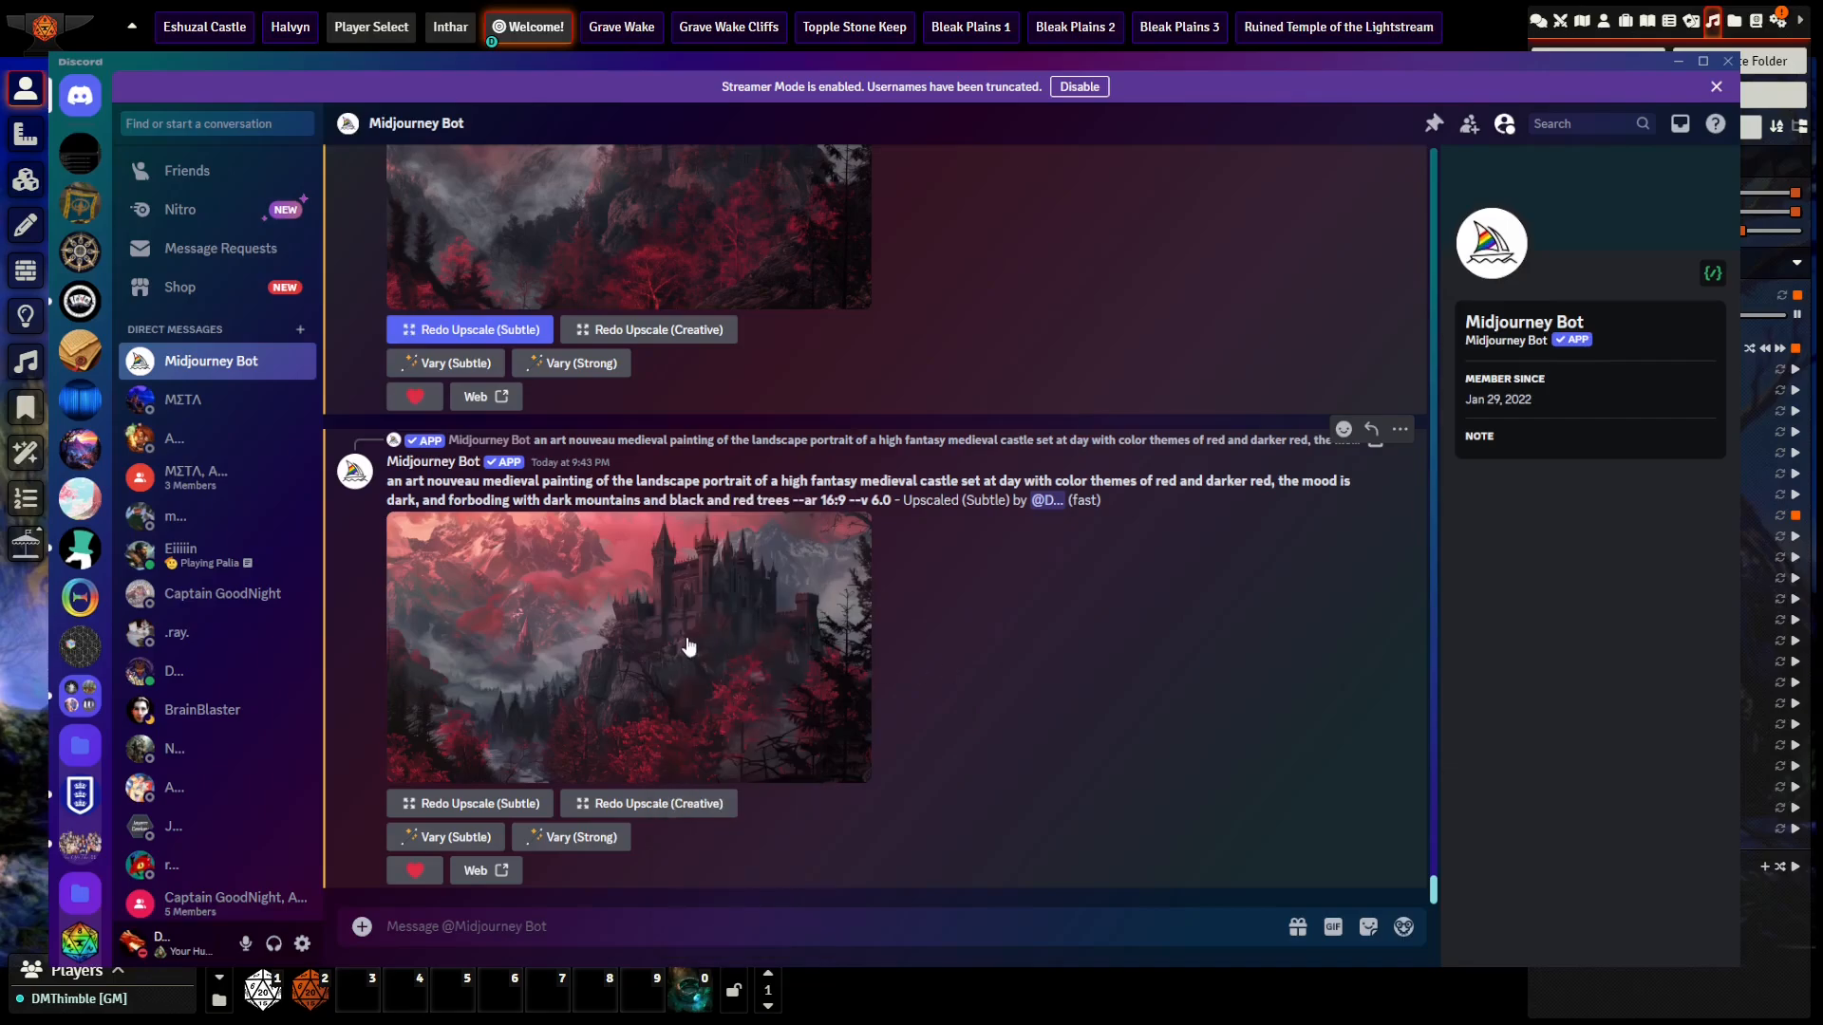
Step: View the Subtle upscale enlarged, and open its image link in the browser
{"action": "left_click", "coordinate": [687, 644]}
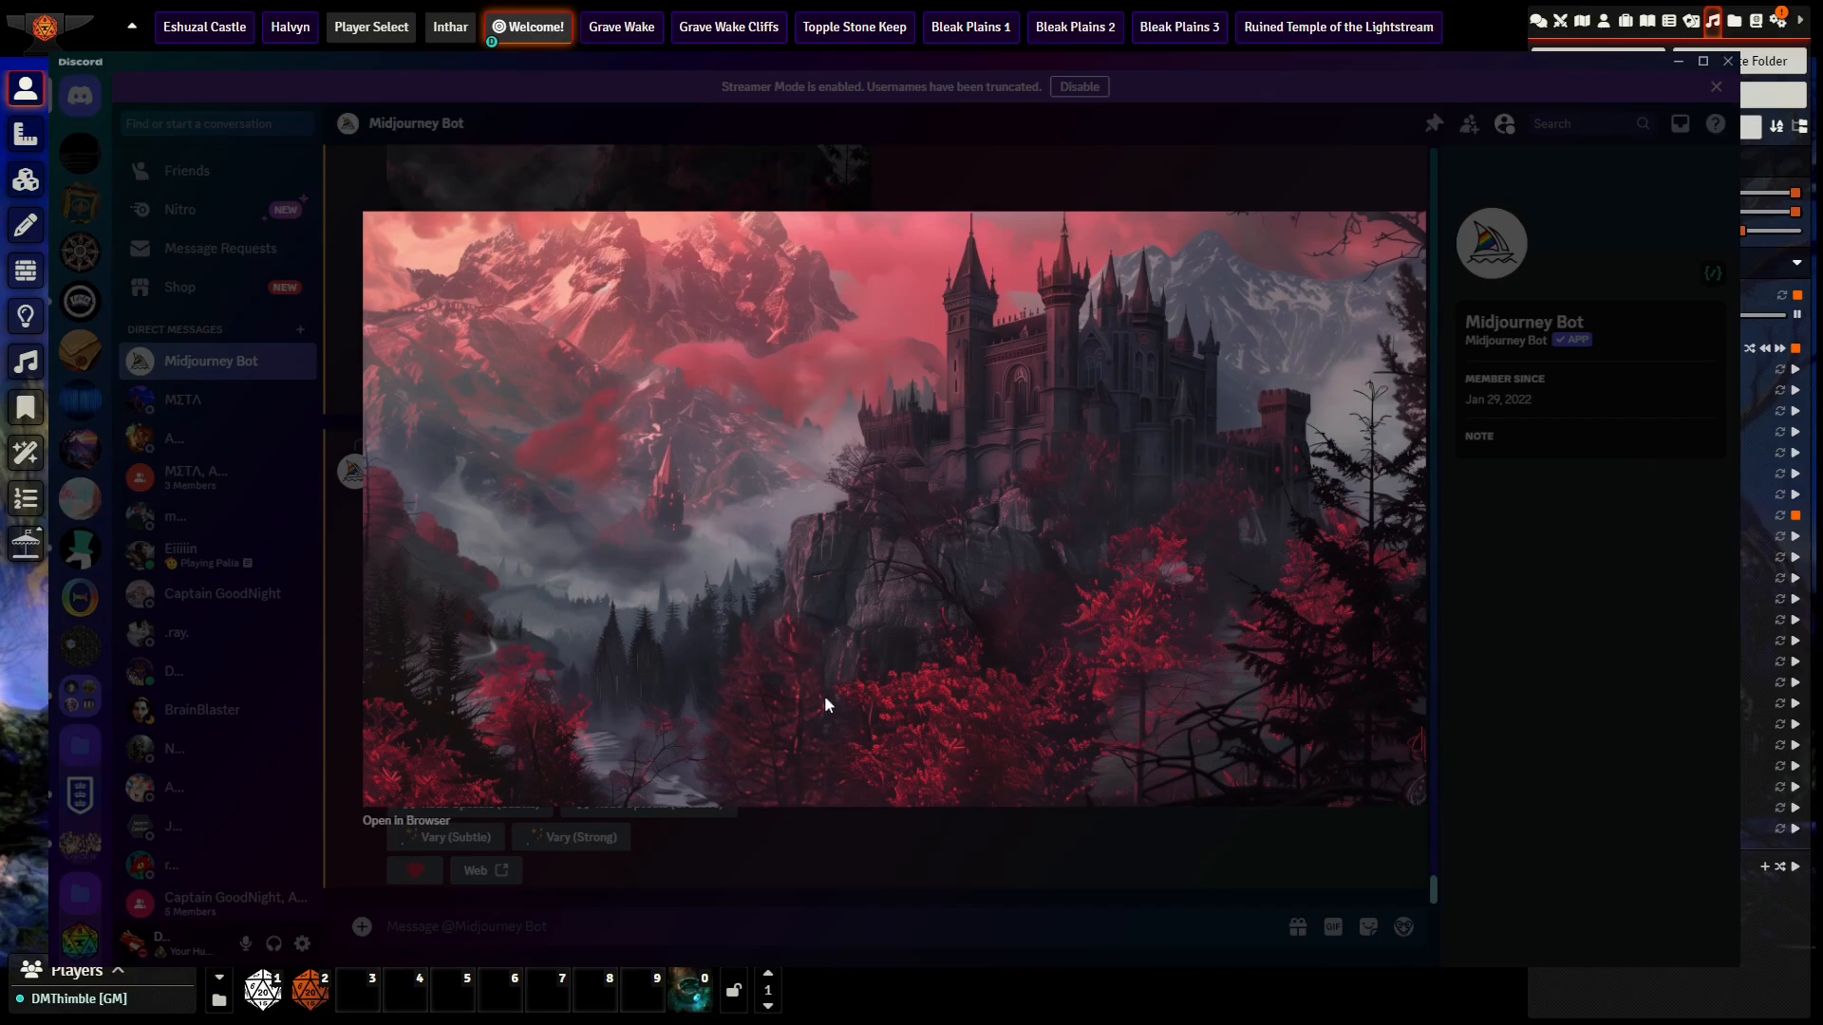
{"action": "left_click", "coordinate": [914, 853]}
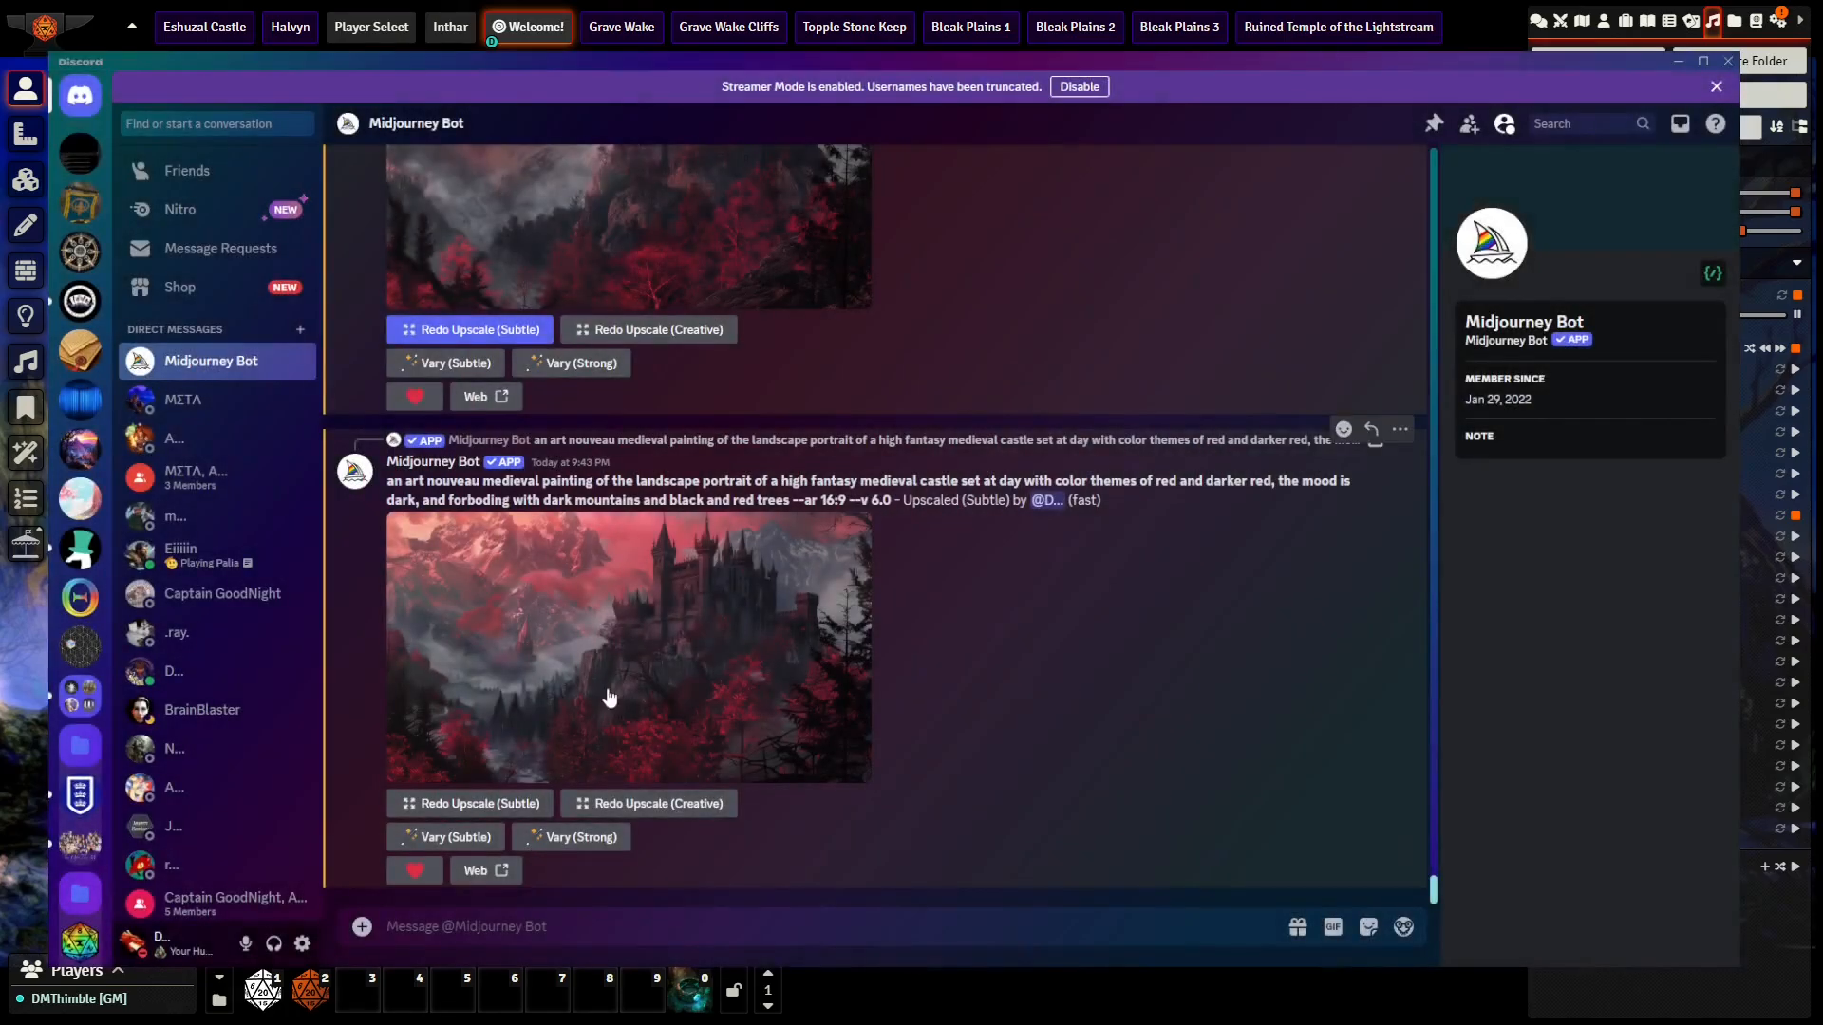
{"action": "right_click", "coordinate": [608, 700]}
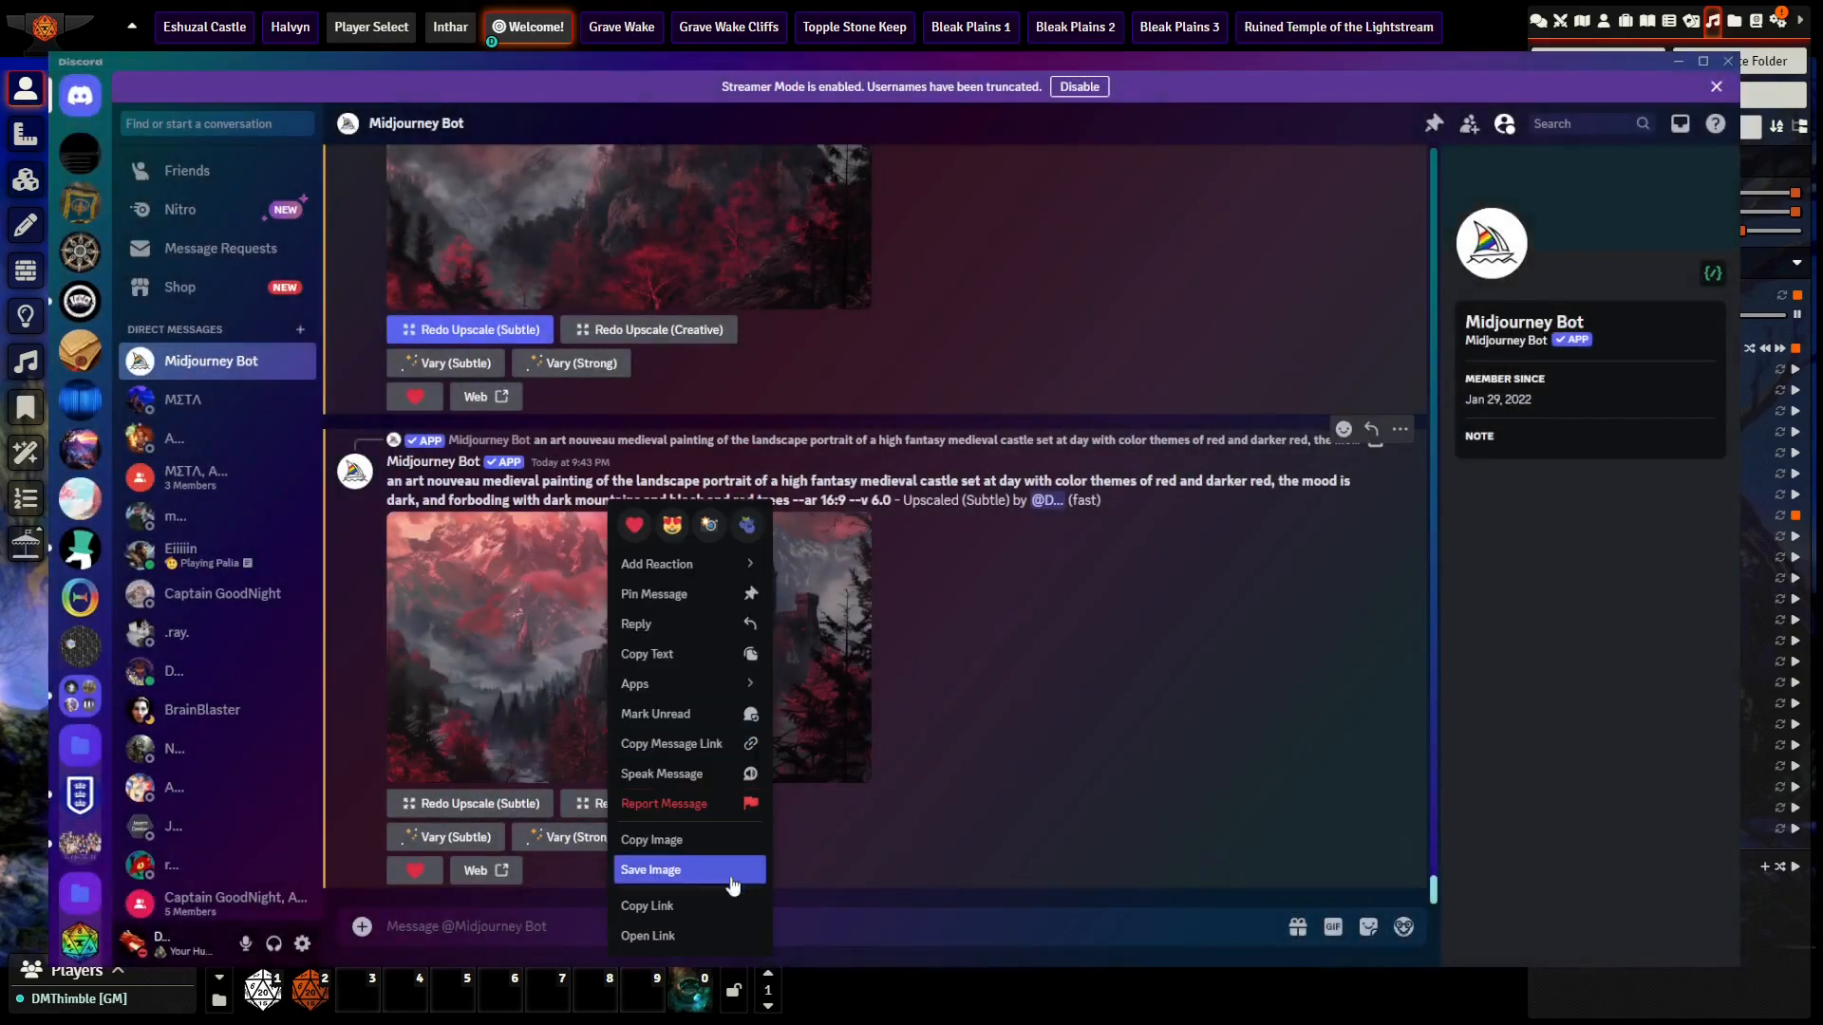
{"action": "left_click", "coordinate": [693, 936]}
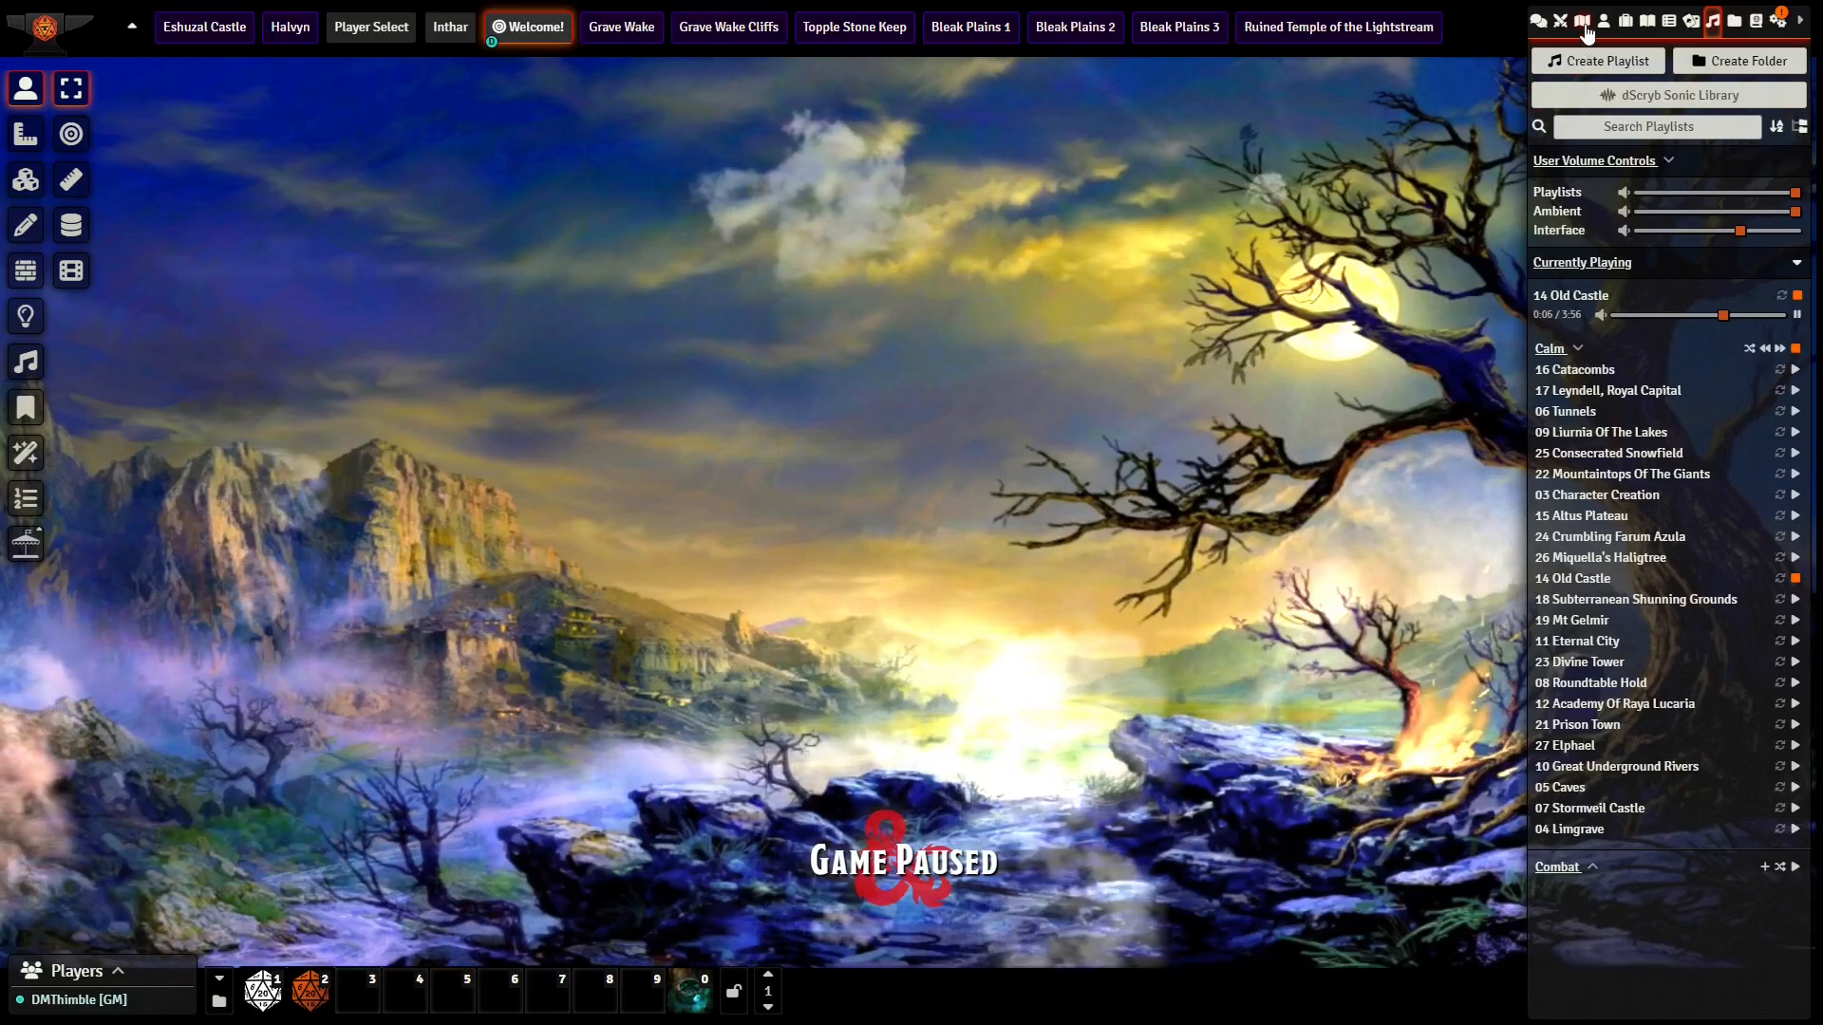
Step: Switch to Foundry VTT and create a new scene named "The Red Castle"
{"action": "left_click", "coordinate": [1583, 25]}
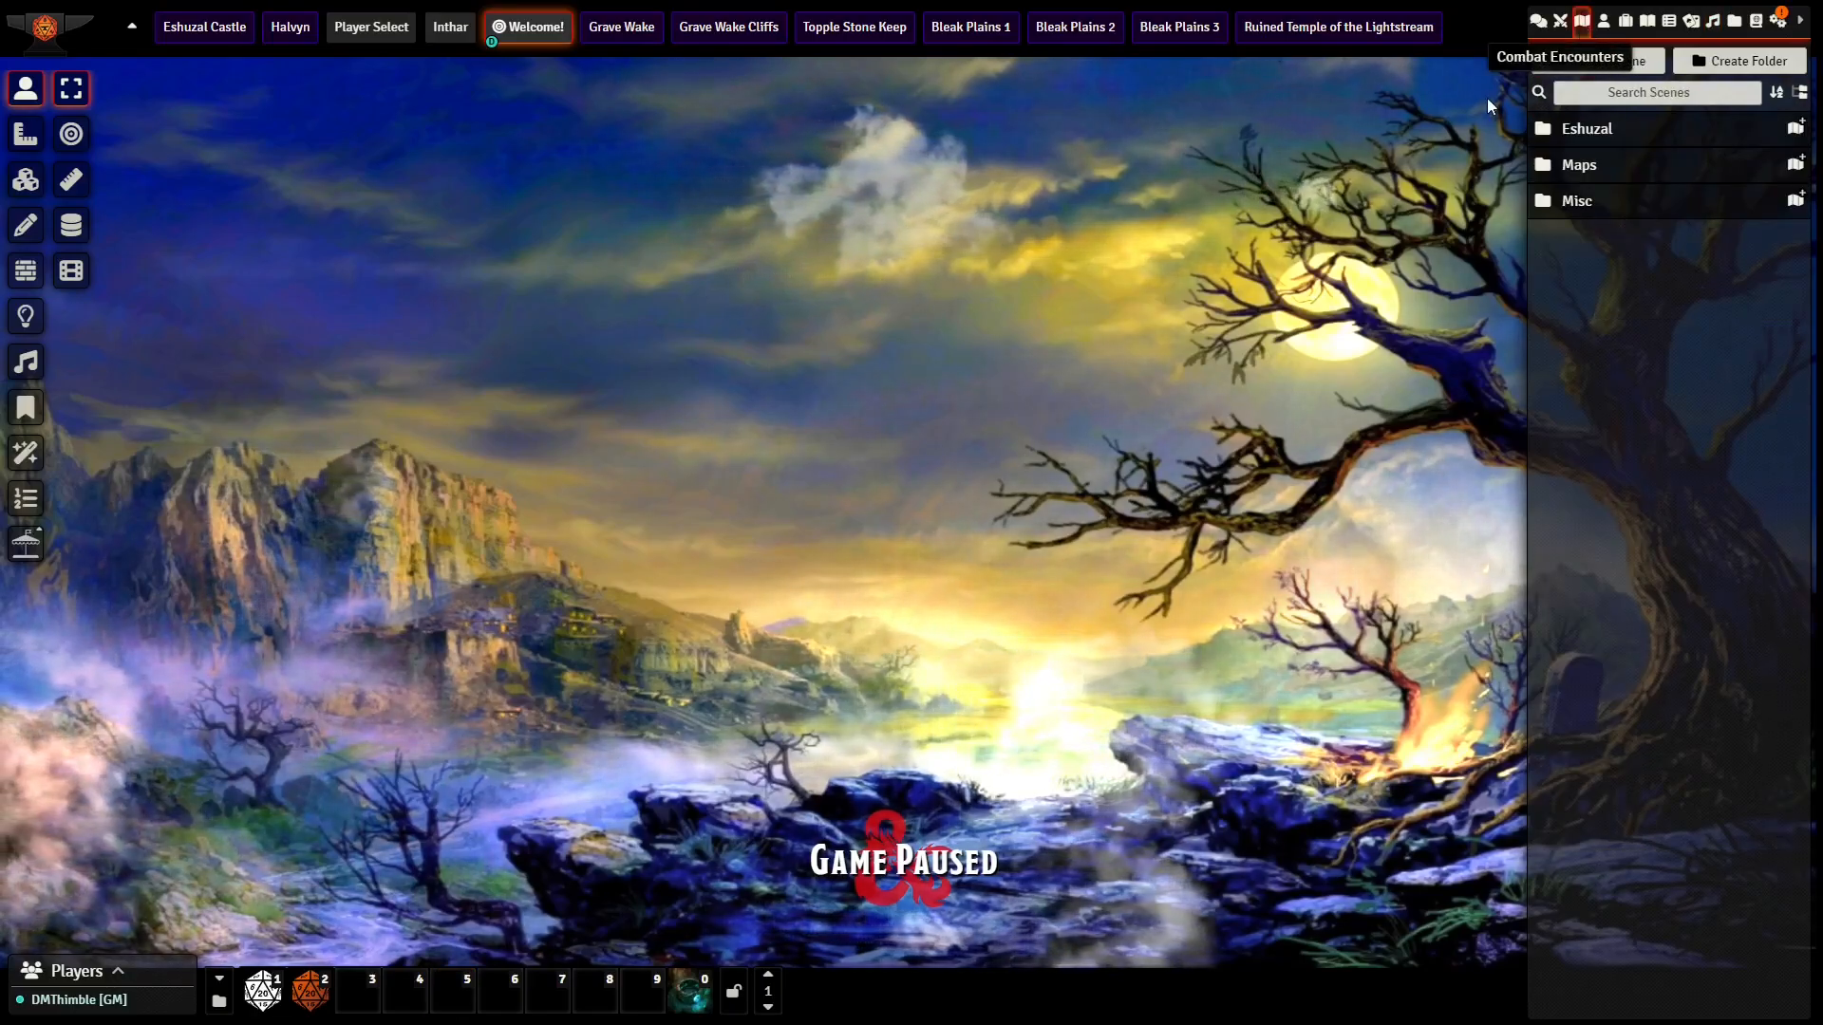
{"action": "left_click", "coordinate": [1598, 61]}
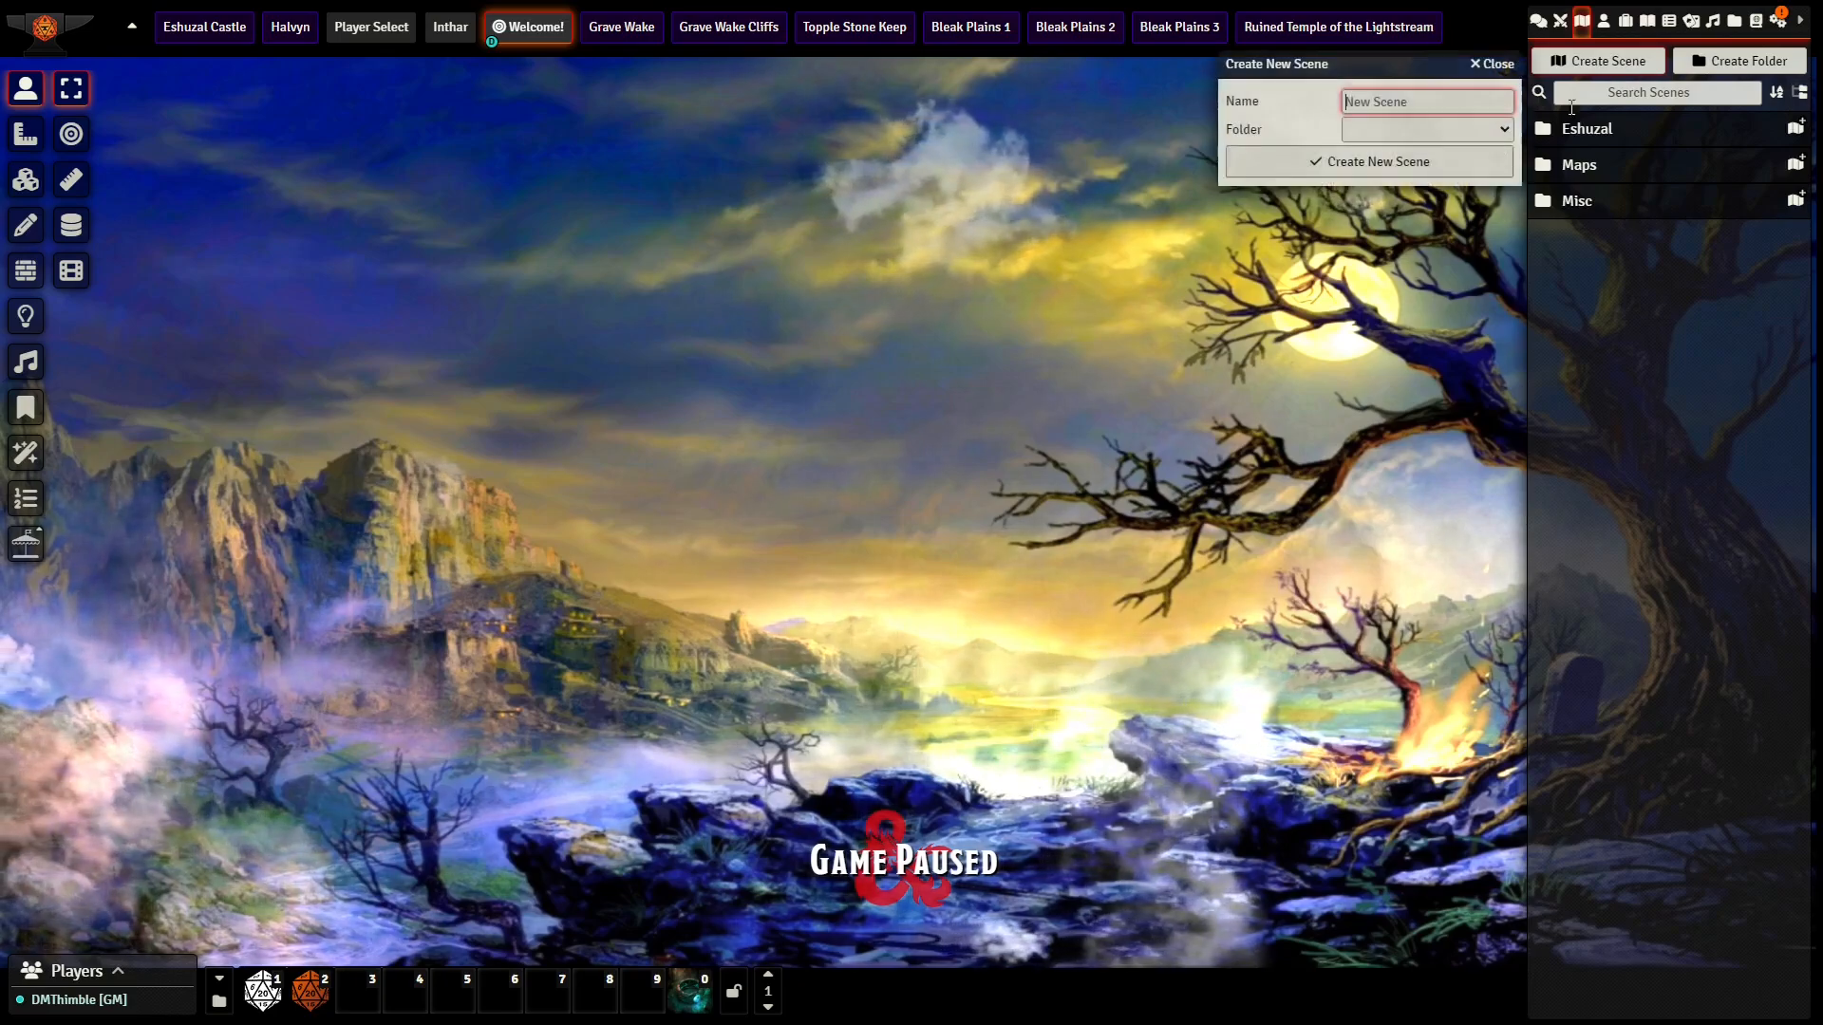
{"action": "type", "text": "T"}
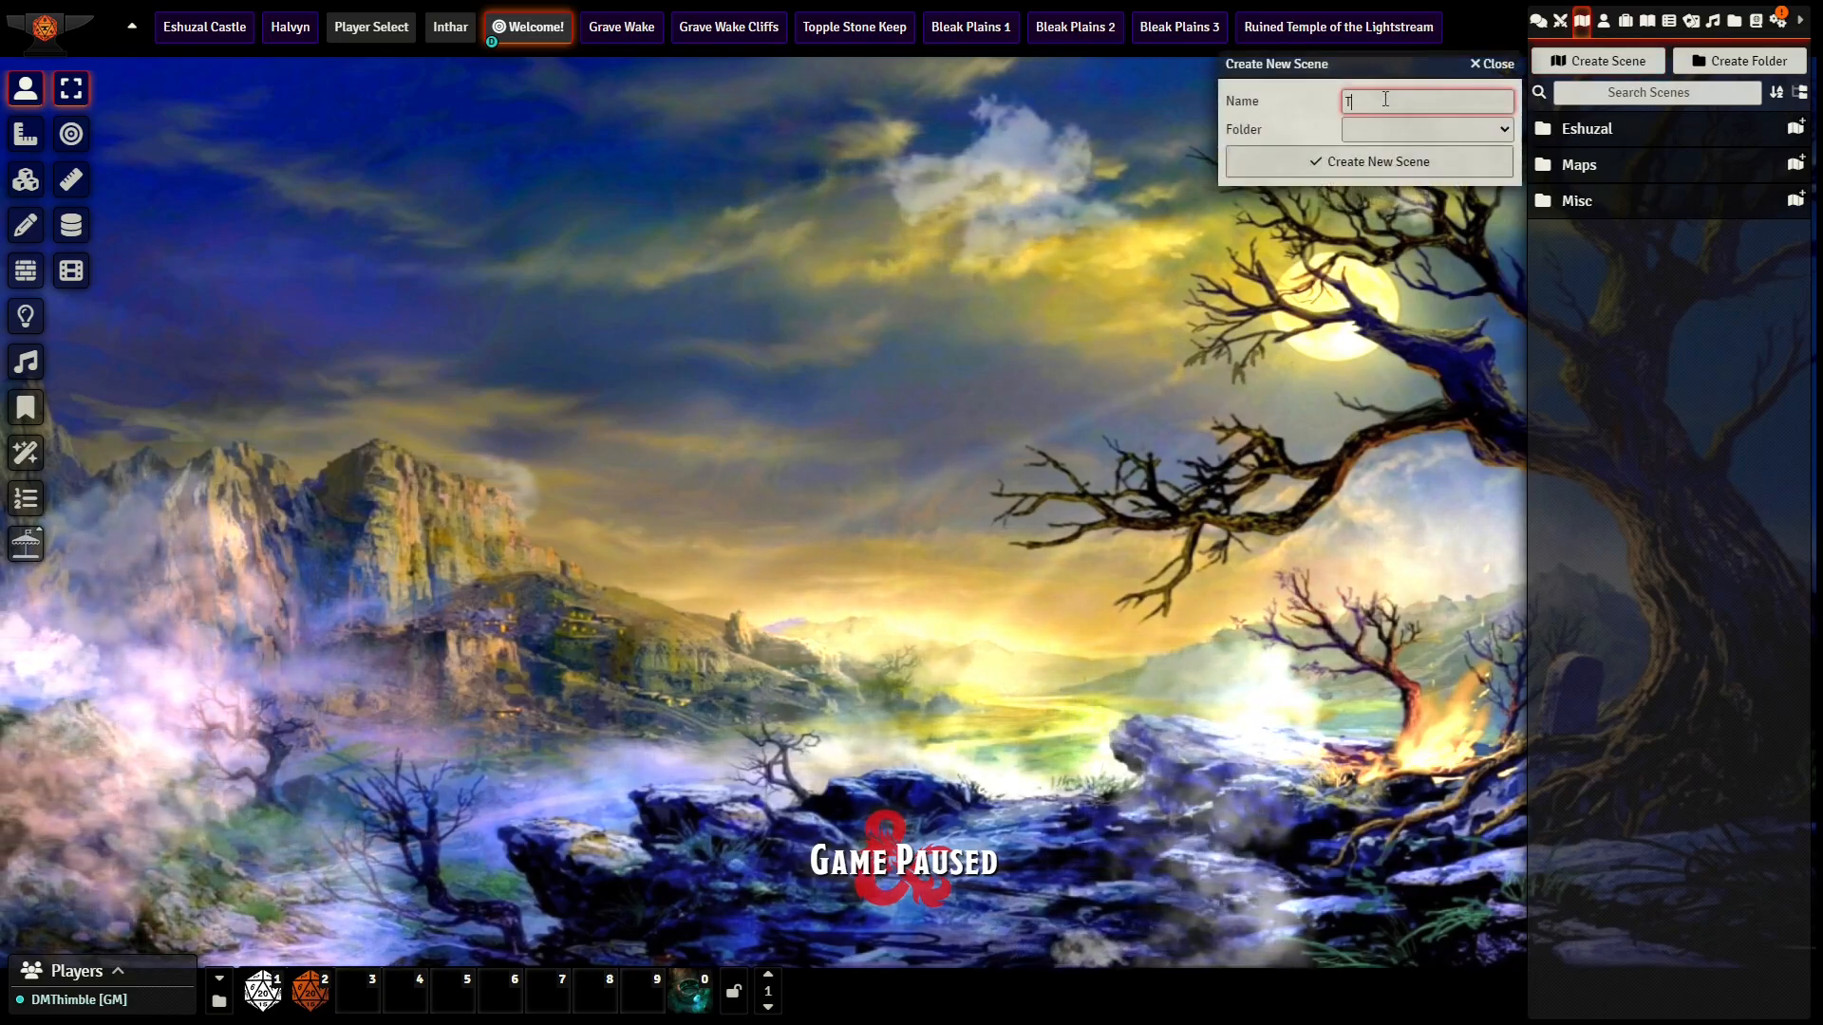
{"action": "type", "text": "he Red Castle"}
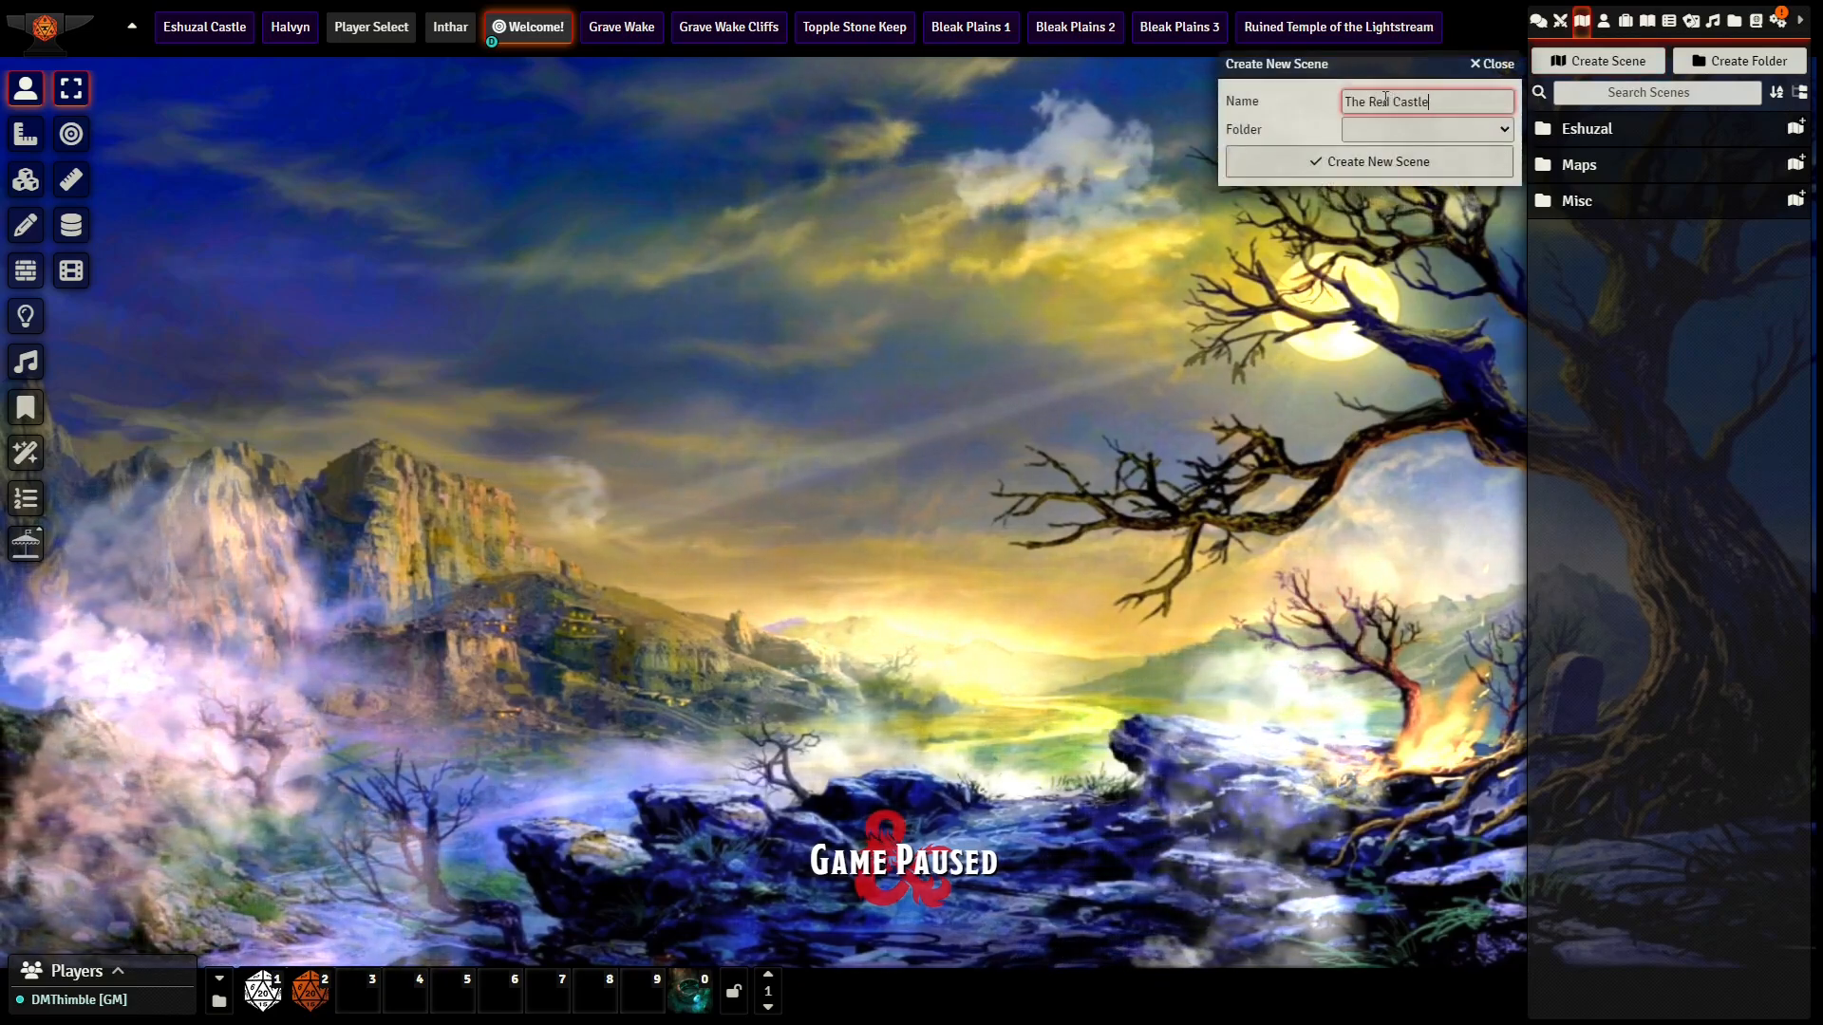
{"action": "key", "text": "Return"}
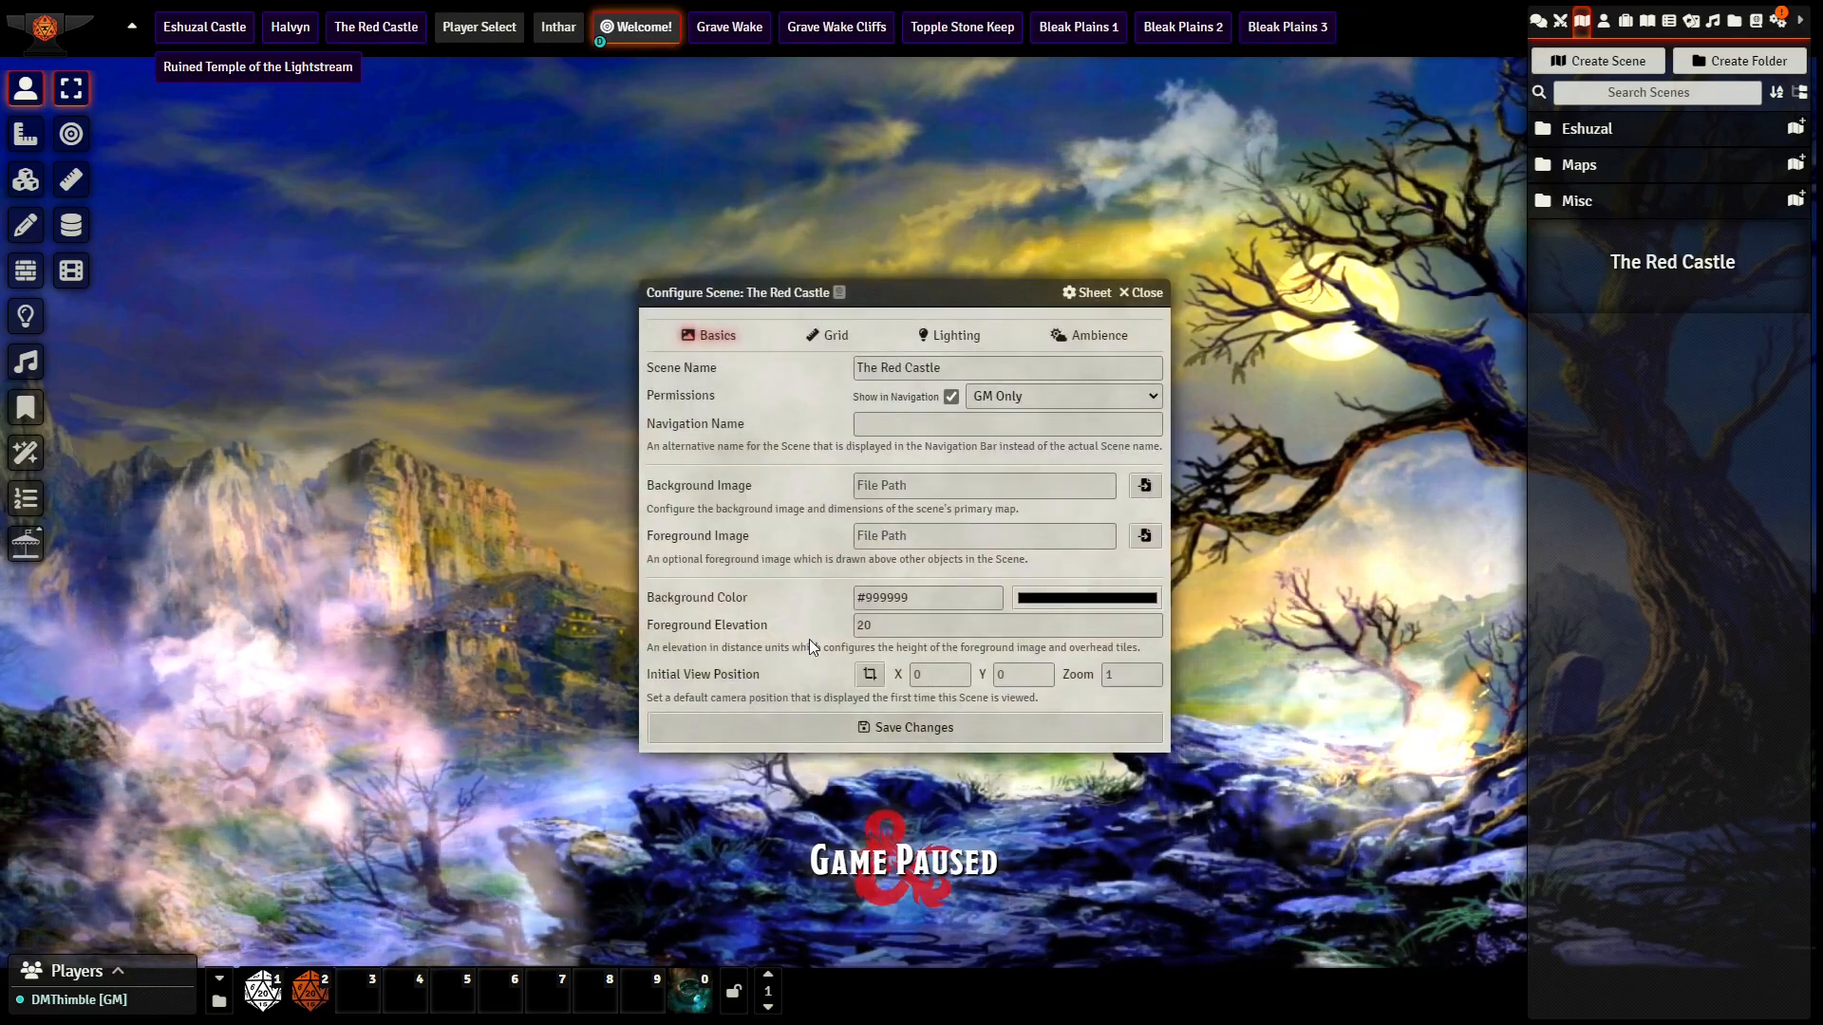
Step: Set the scene's background image to "red castle.png" from worlds/tanviir/Image/Midjourney/Art Nouveau/locations
{"action": "left_click", "coordinate": [1138, 491]}
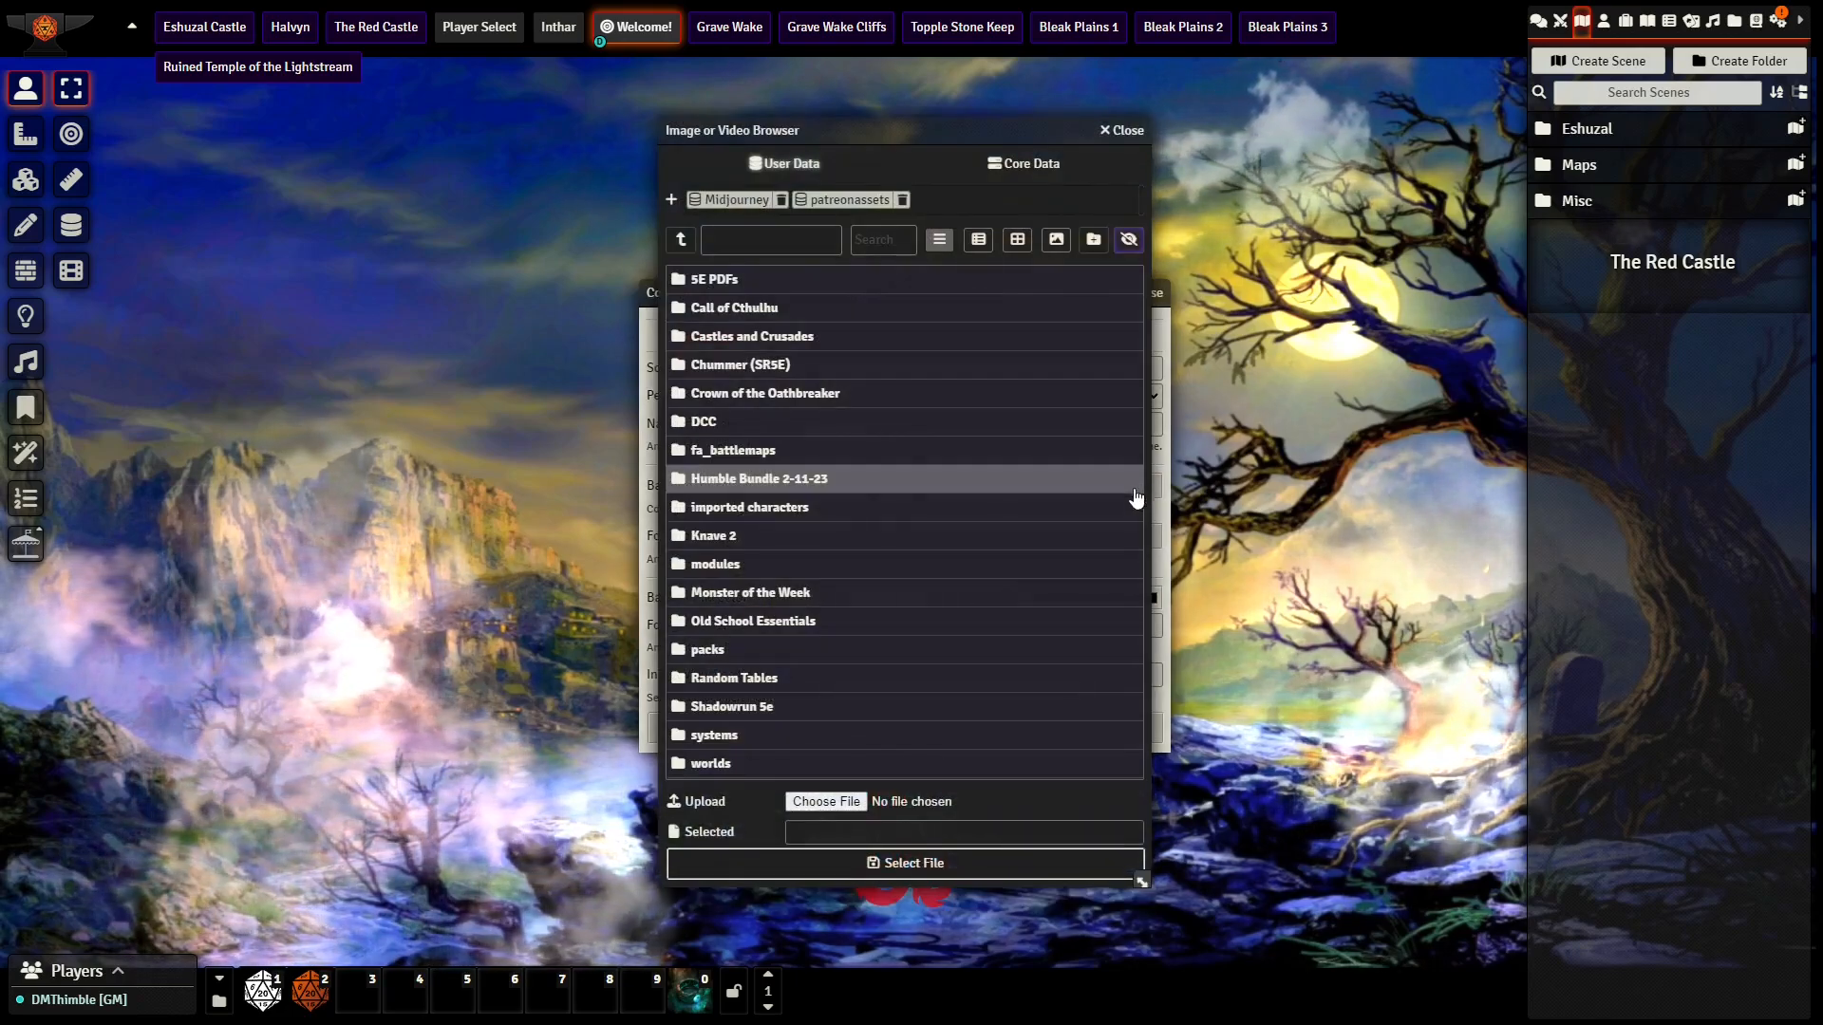
{"action": "left_click", "coordinate": [738, 760]}
{"action": "left_click", "coordinate": [765, 591]}
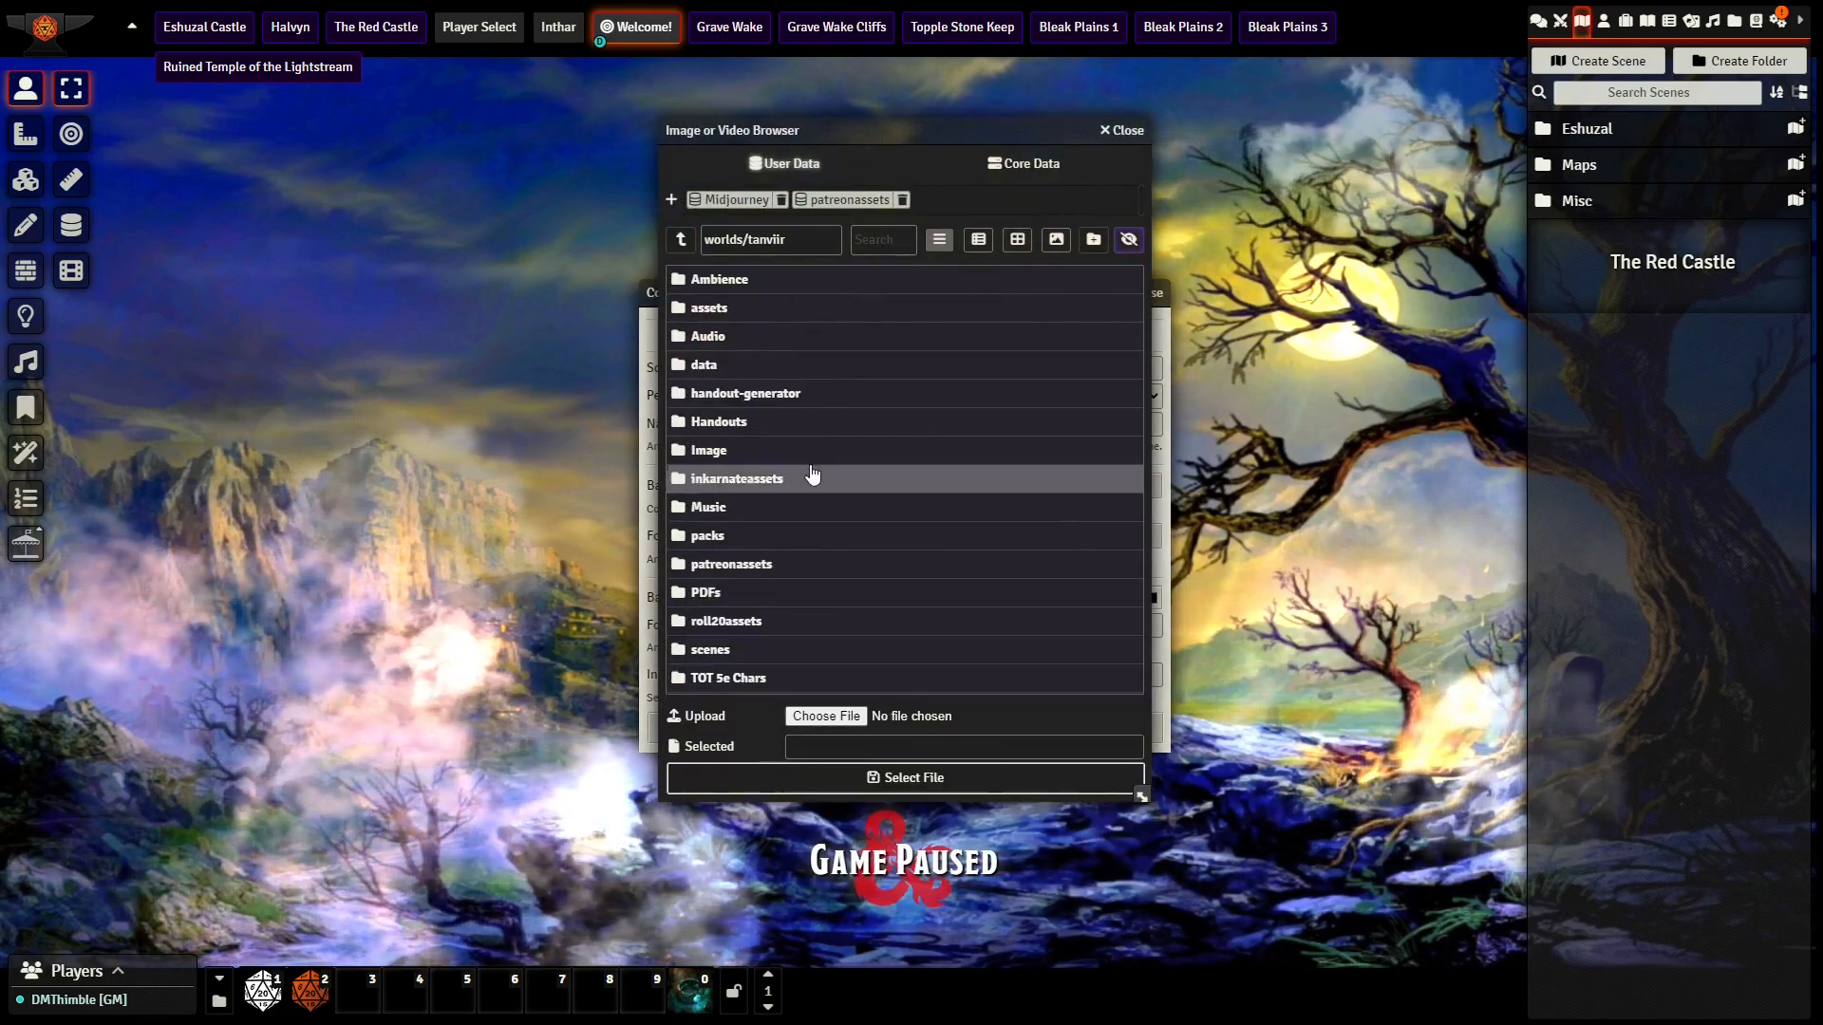
{"action": "left_click", "coordinate": [765, 452]}
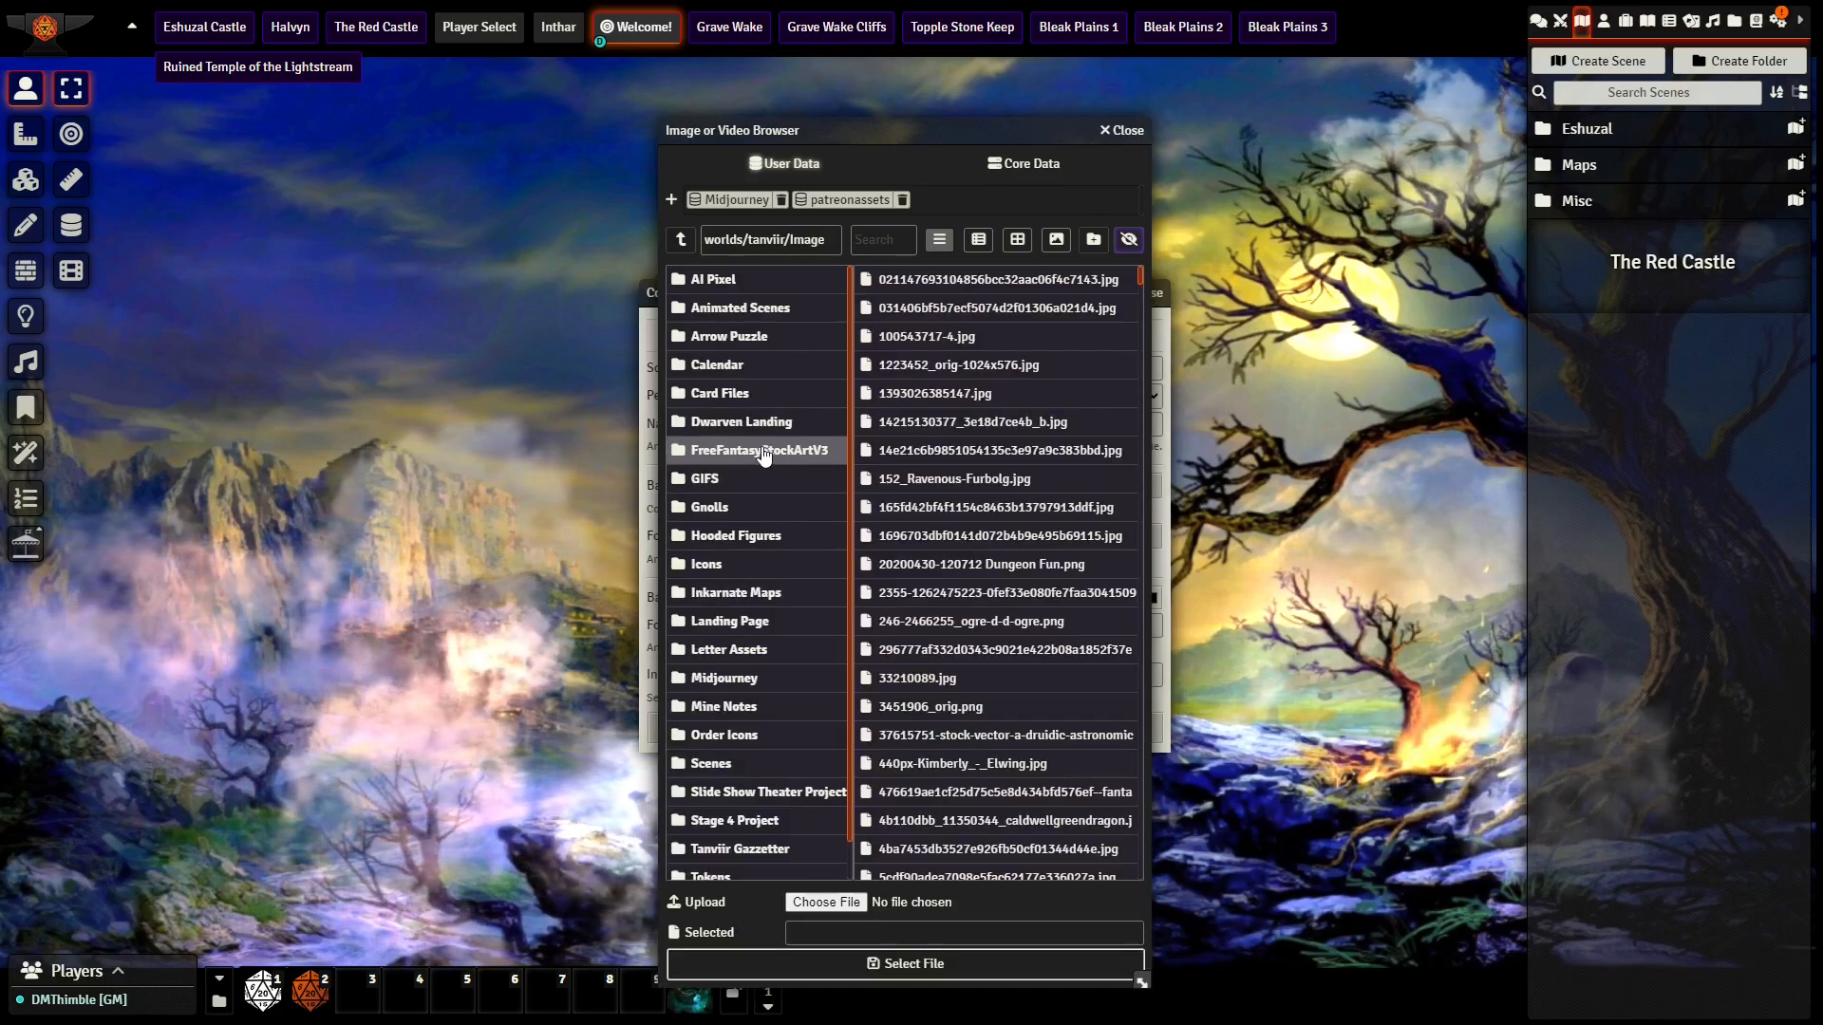
{"action": "scroll", "coordinate": [757, 472], "scroll_direction": "down", "scroll_amount": 1}
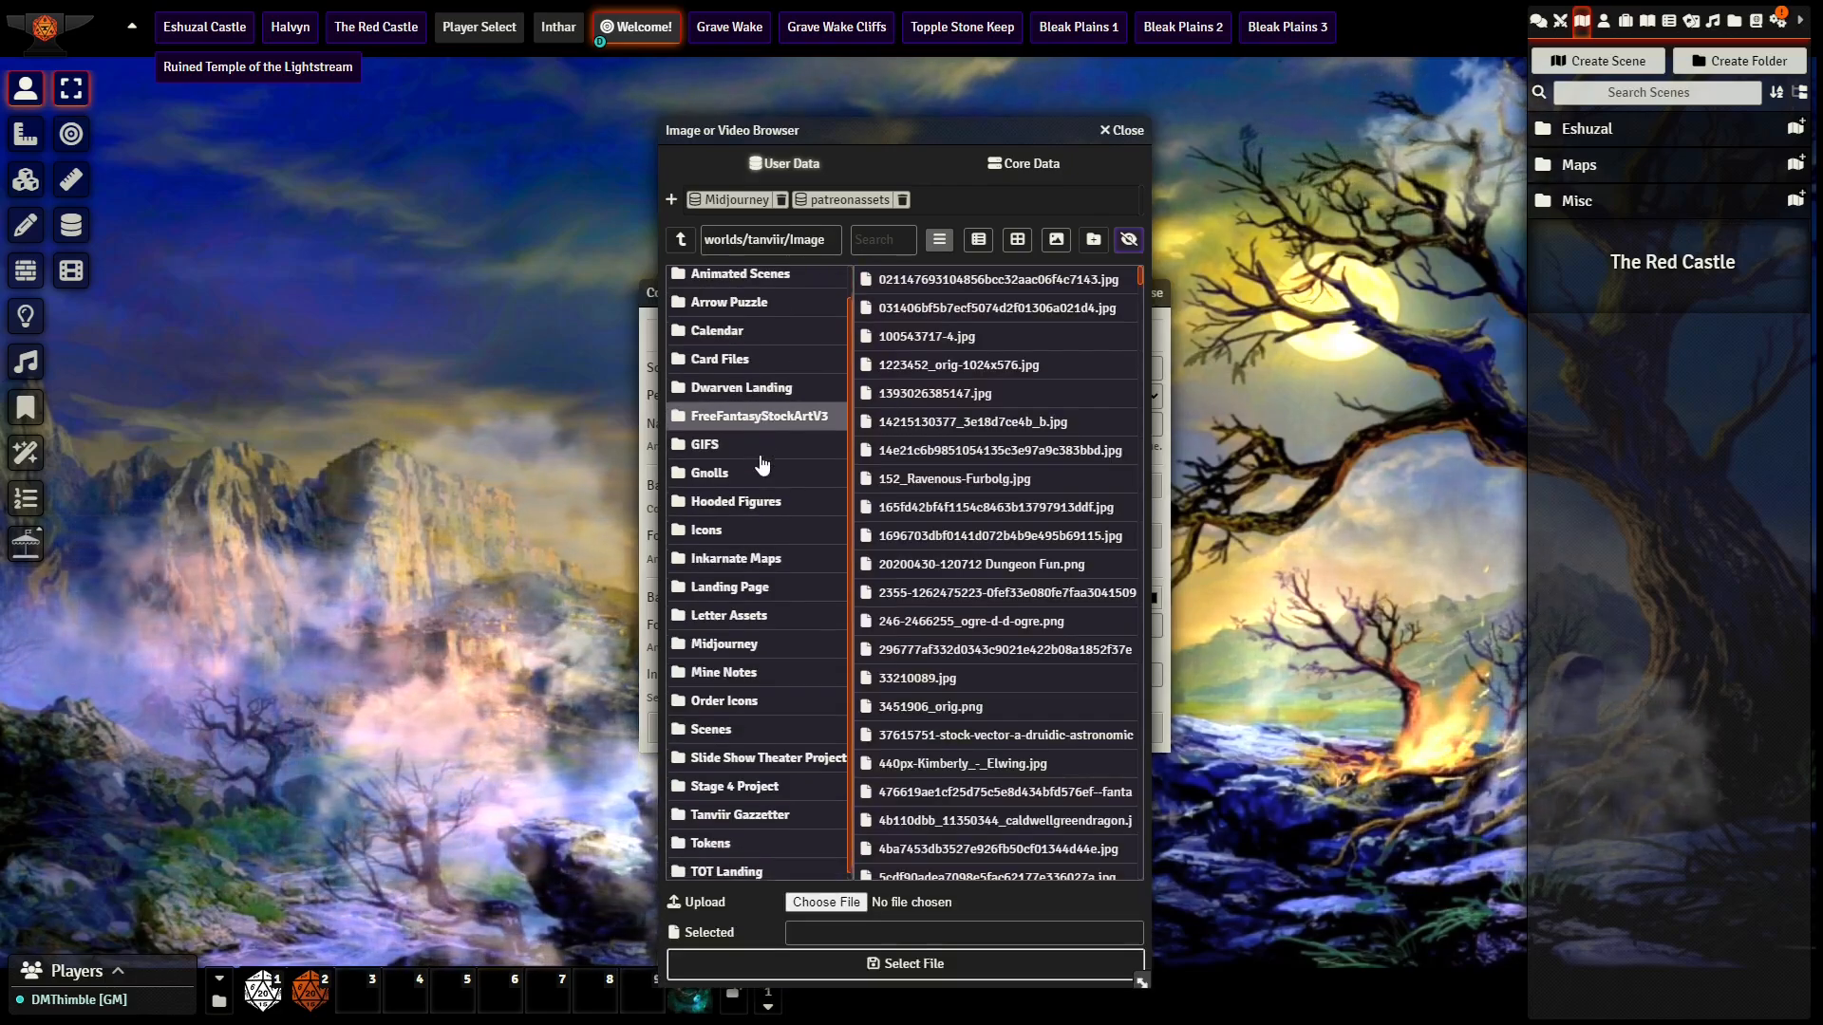
{"action": "left_click", "coordinate": [729, 646]}
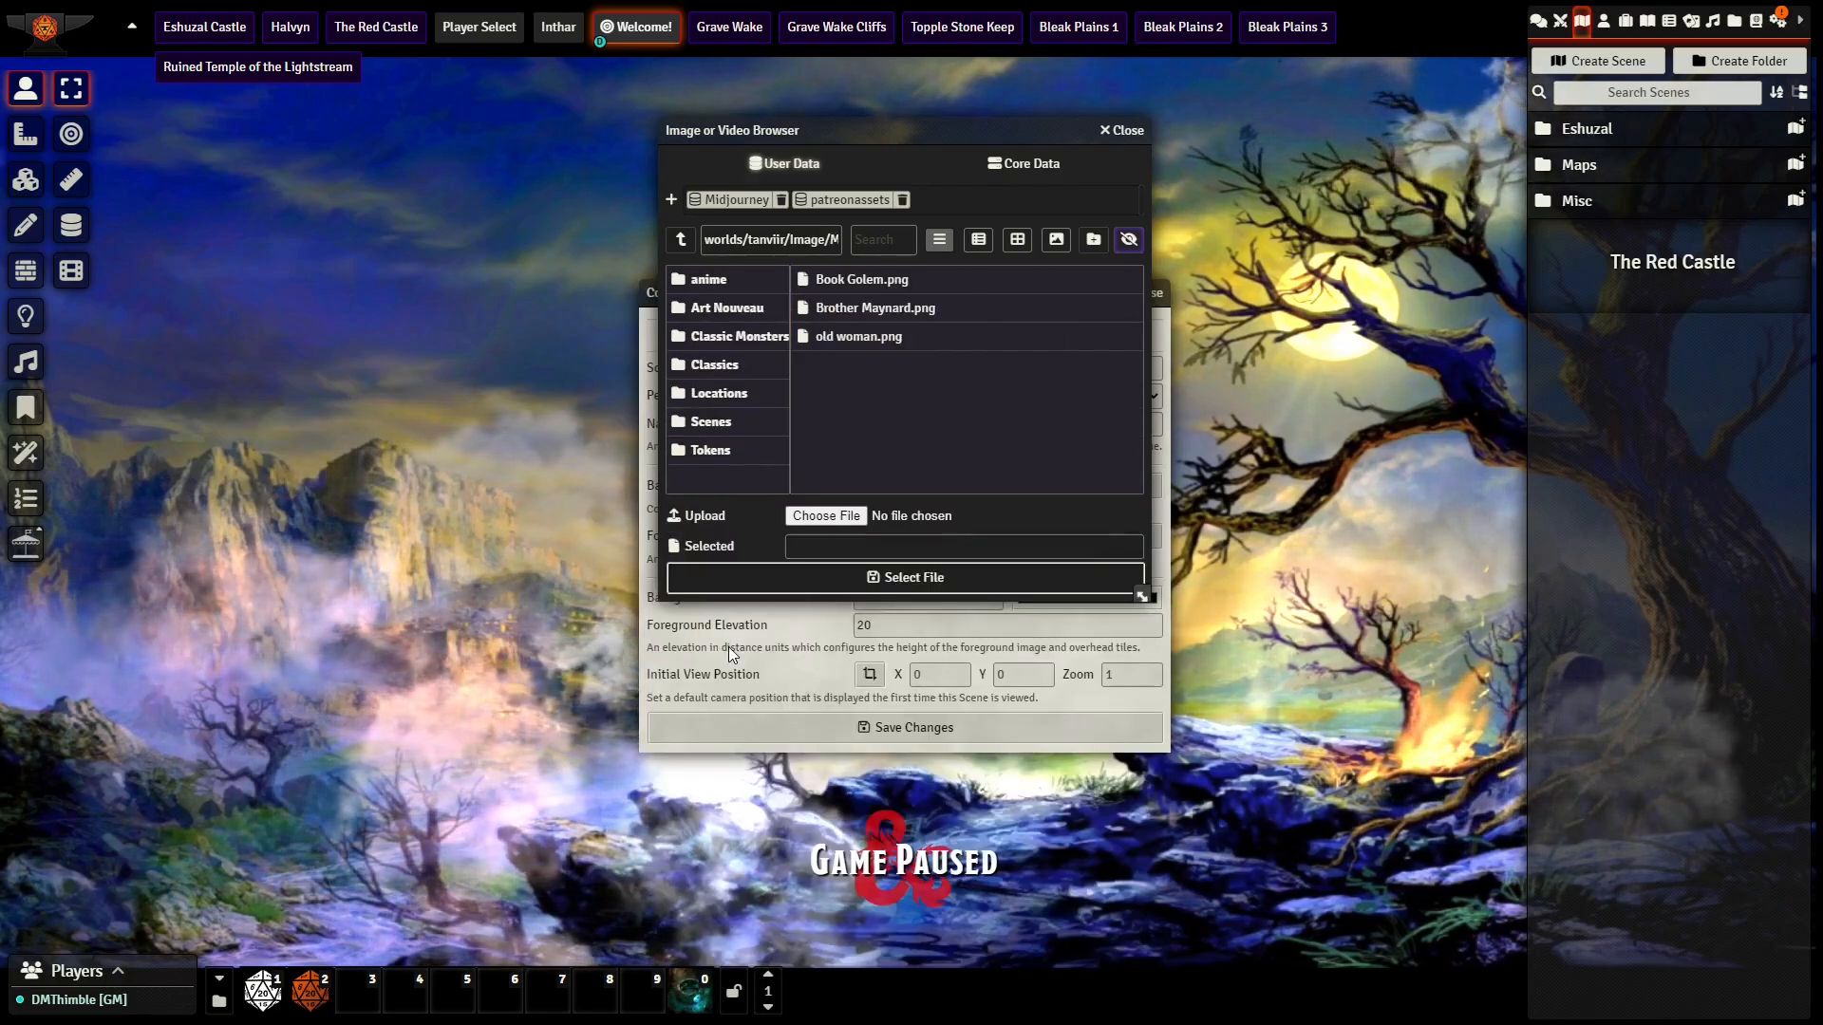
{"action": "left_click", "coordinate": [732, 319]}
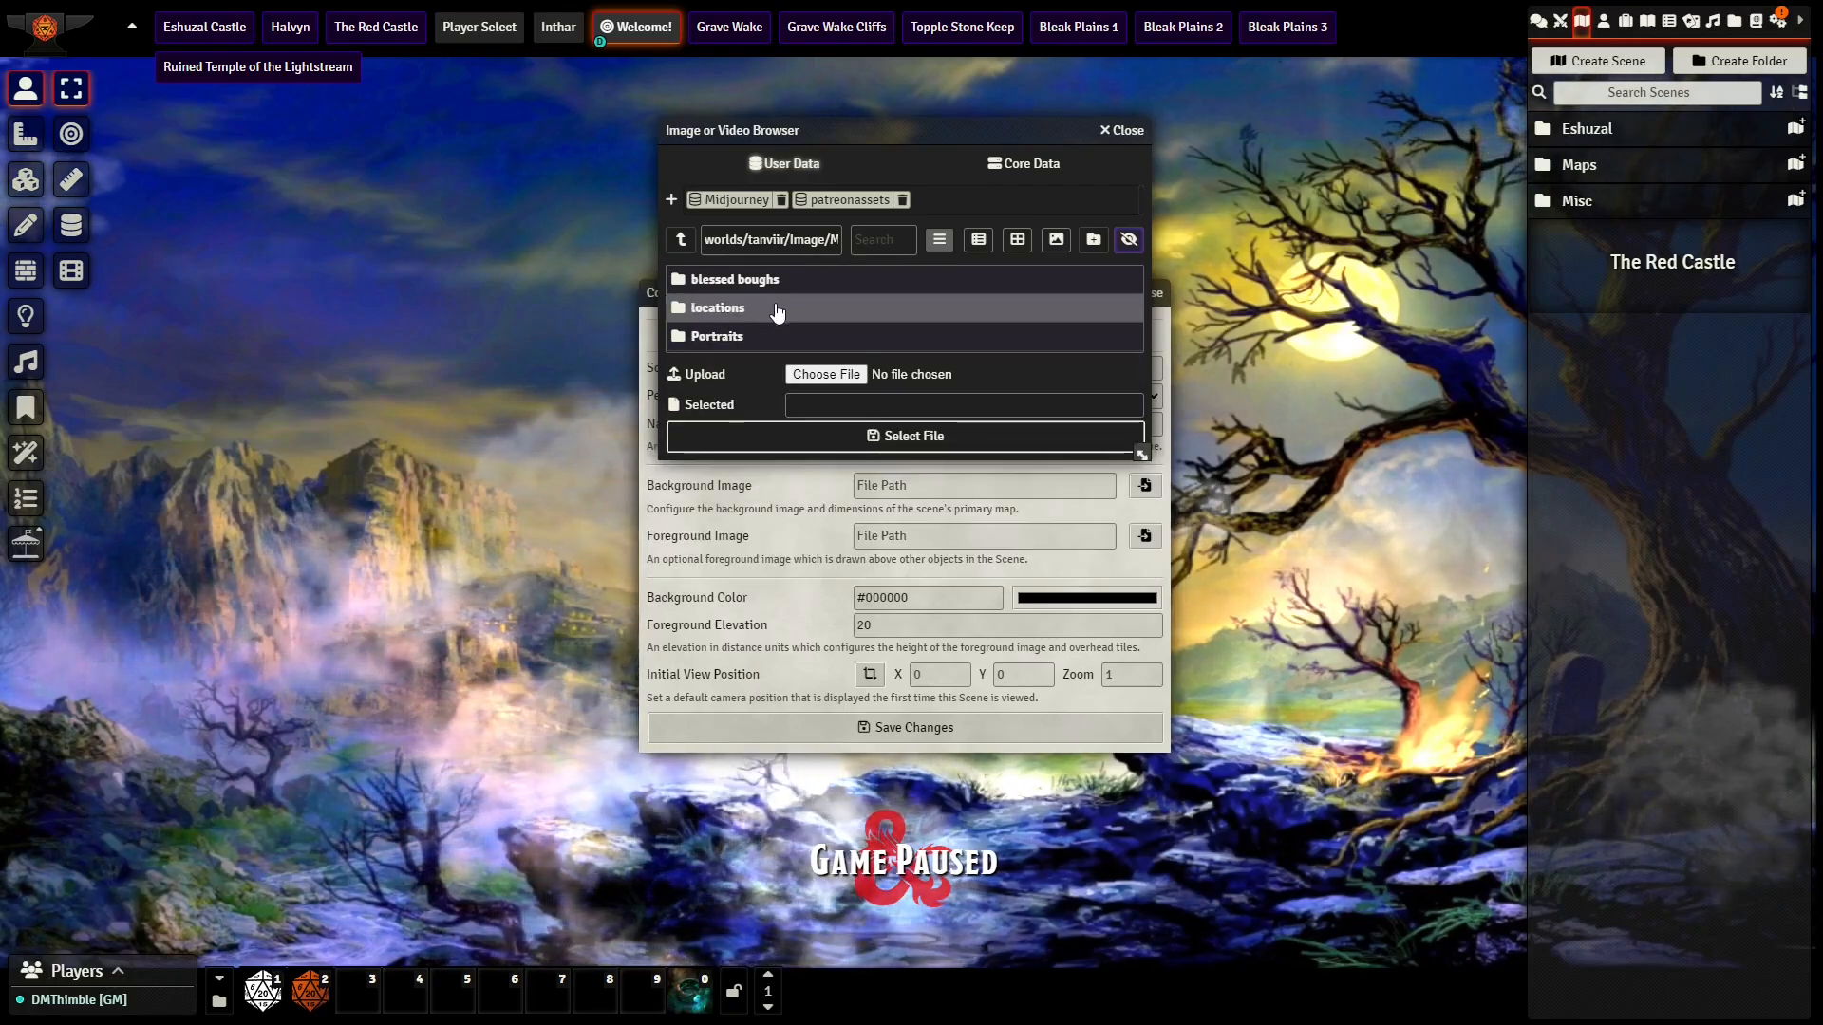
{"action": "left_click", "coordinate": [778, 310]}
{"action": "mouse_move", "coordinate": [757, 313]}
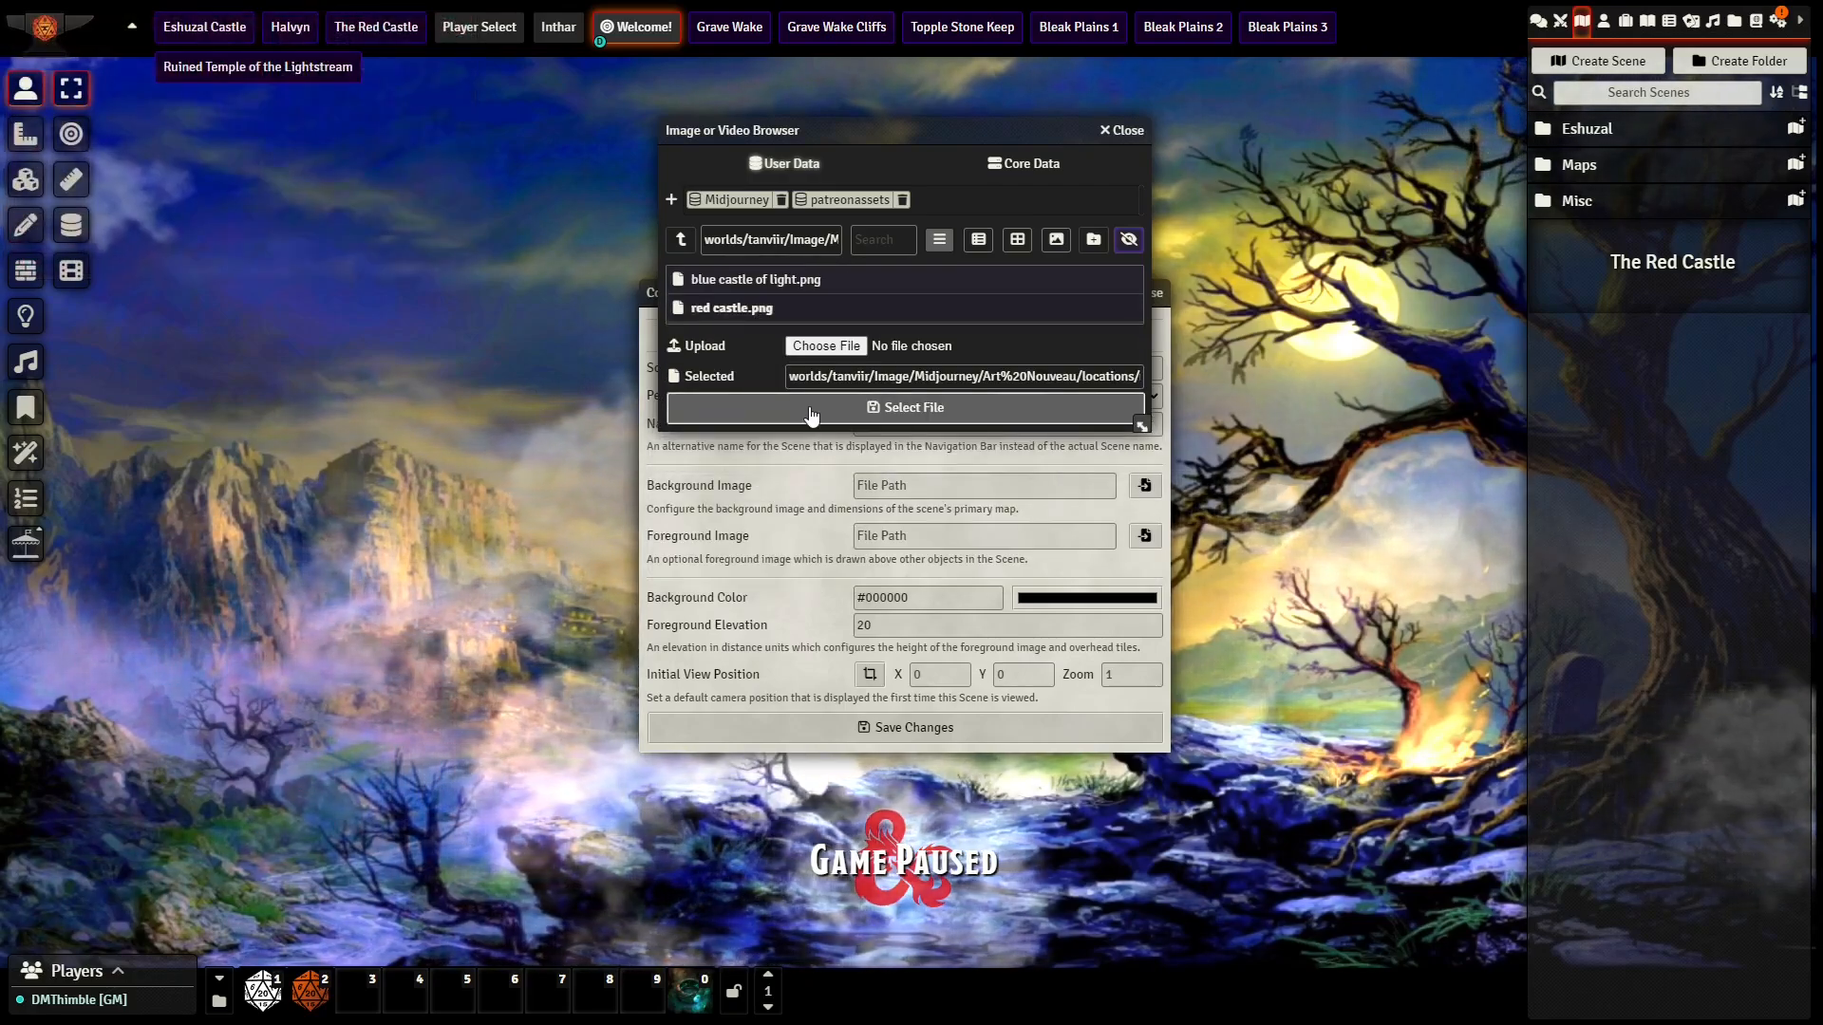
{"action": "left_click", "coordinate": [809, 407]}
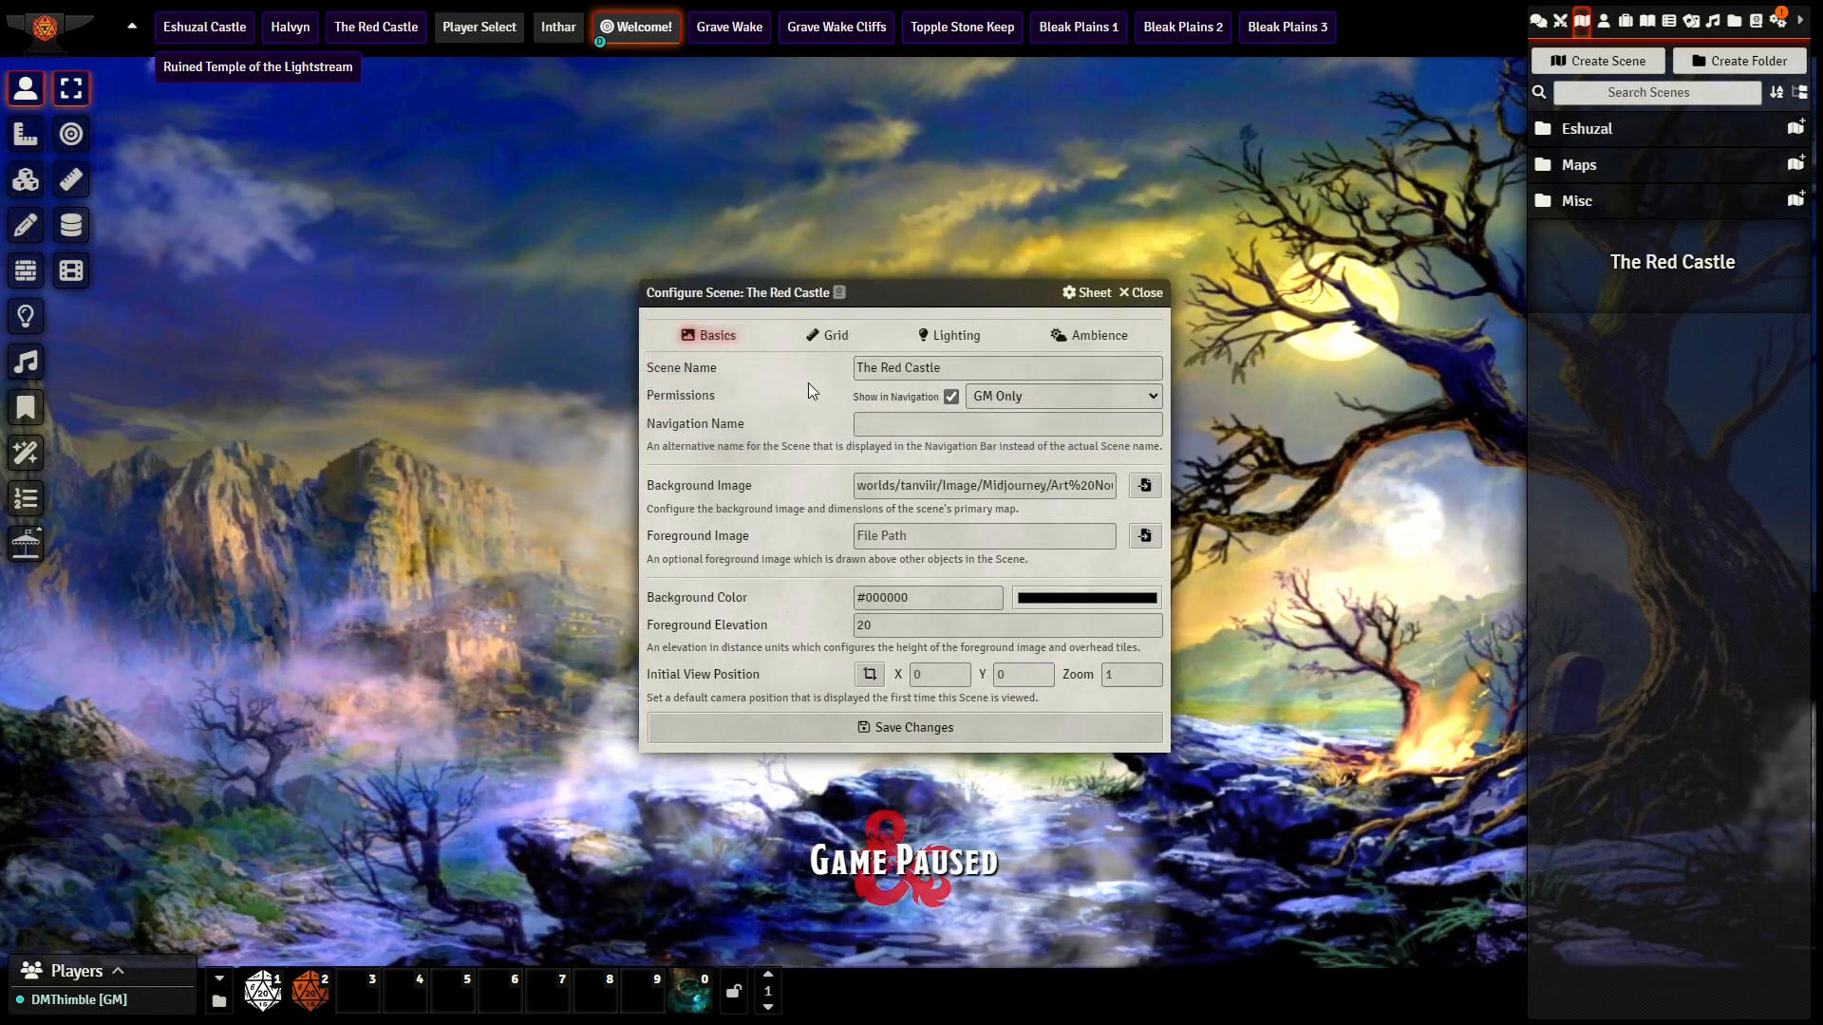
Step: Set the scene's grid type to Gridless, and configure its lighting with Token Vision and Fog Exploration off and Global Illumination on
{"action": "left_click", "coordinate": [833, 337]}
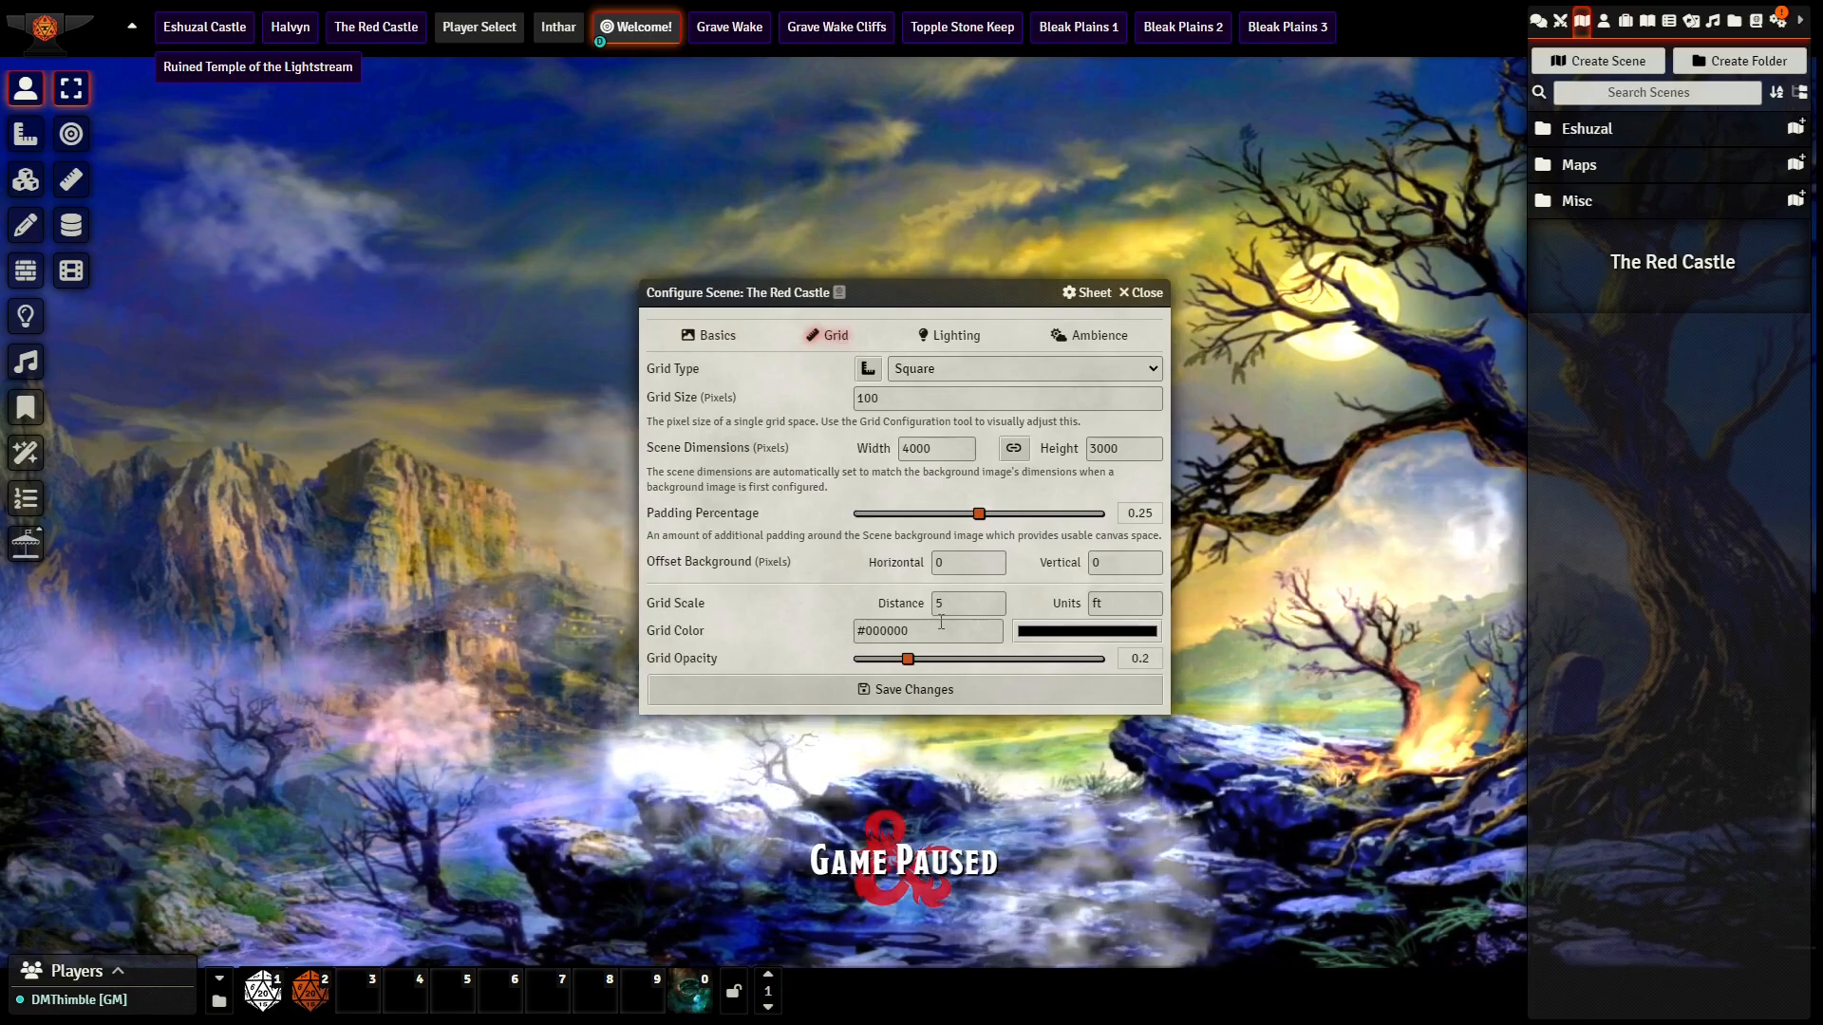
{"action": "left_click", "coordinate": [952, 373]}
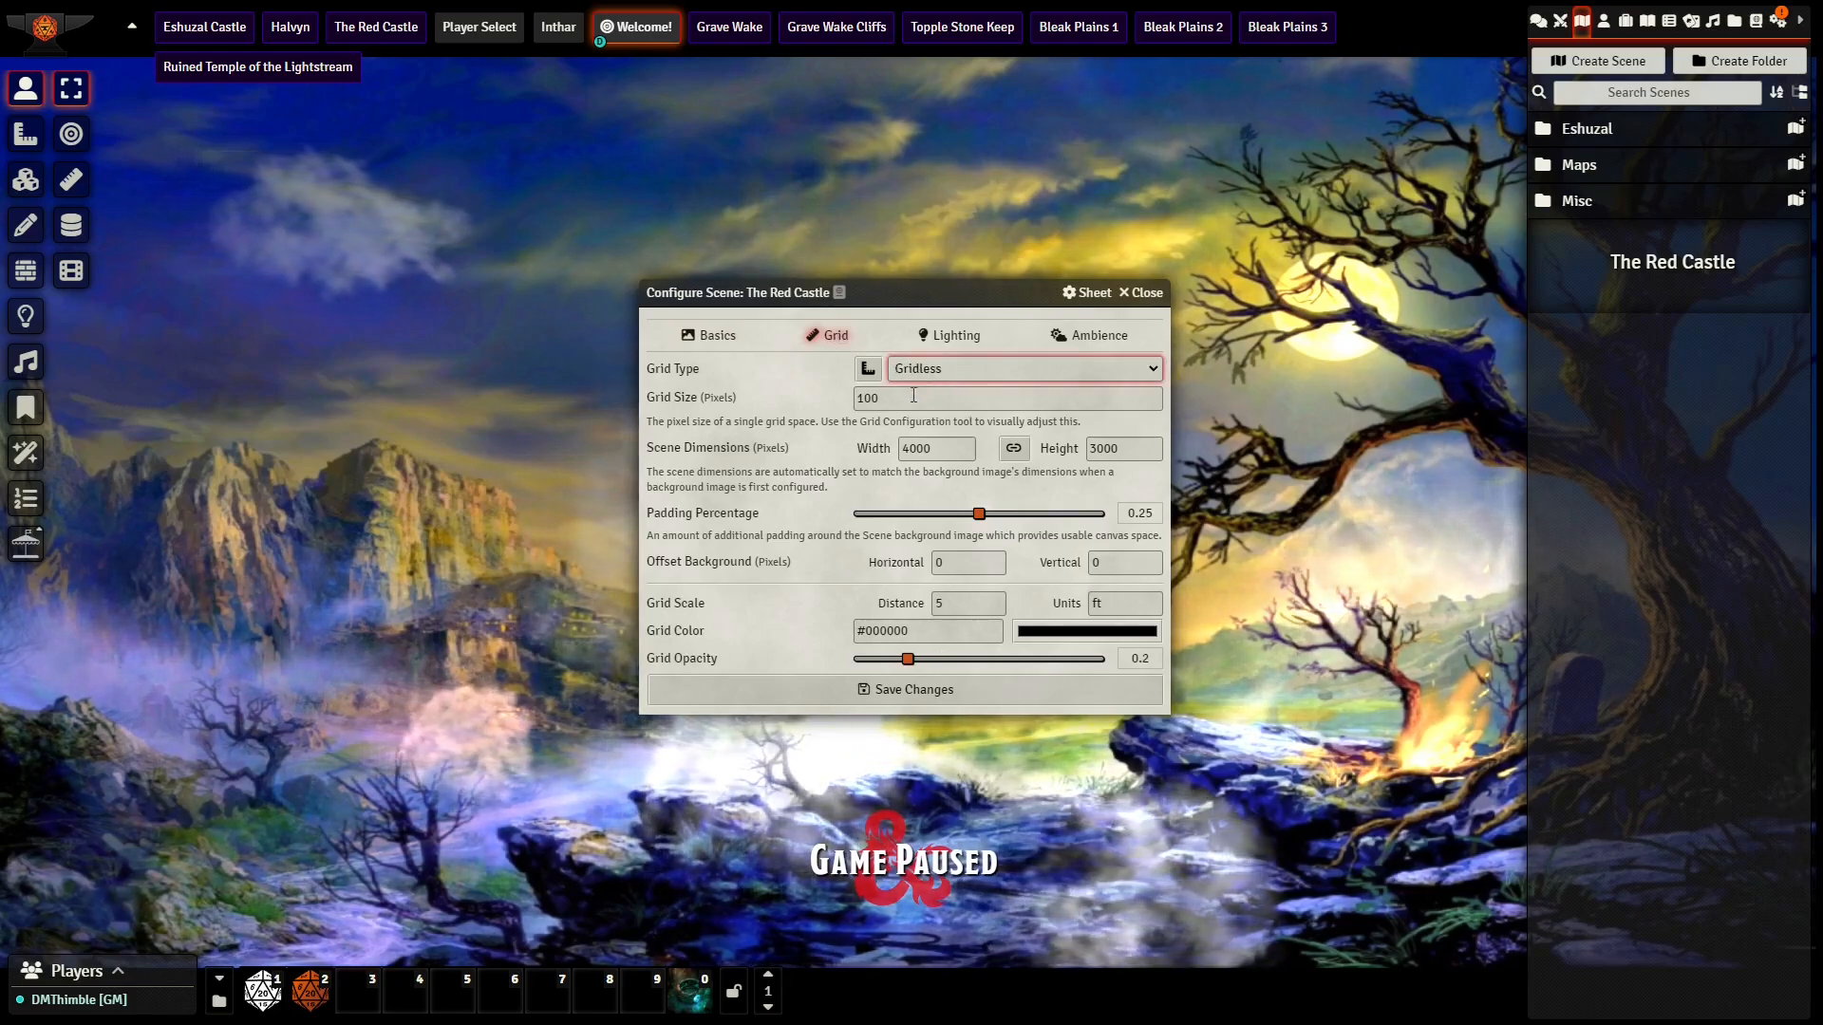
{"action": "left_click", "coordinate": [931, 342]}
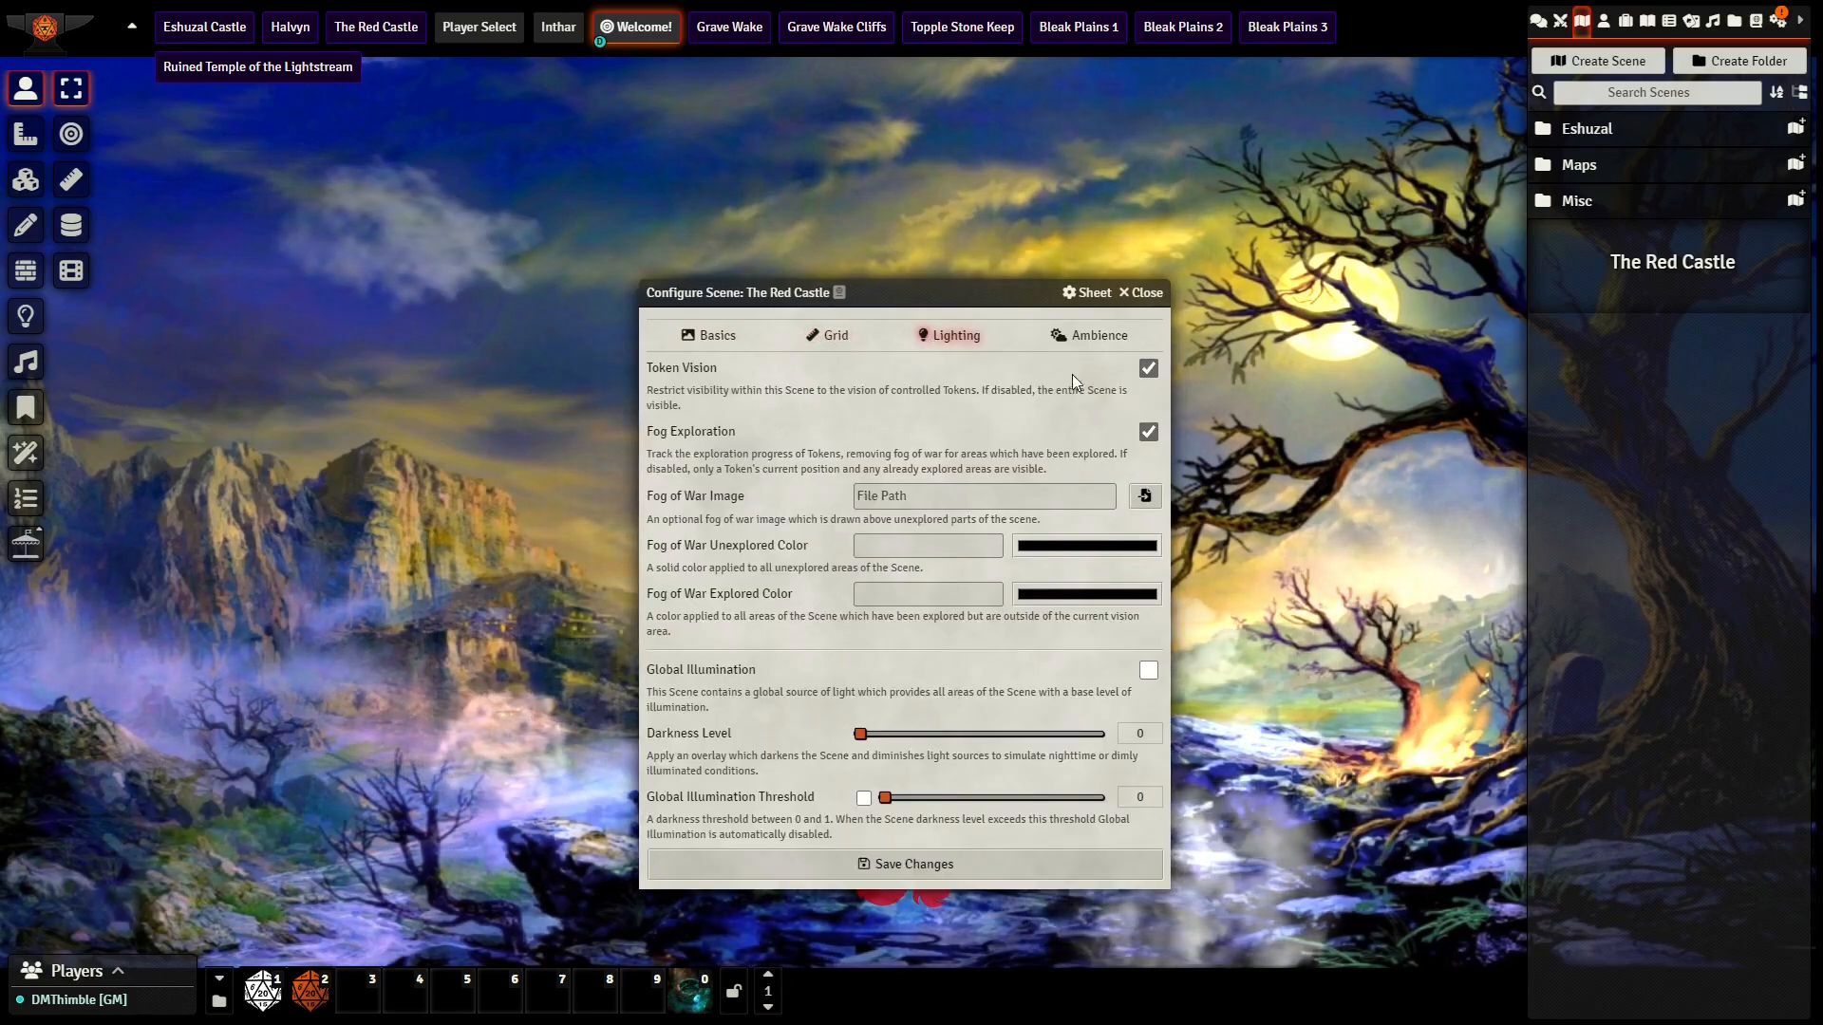
{"action": "left_click", "coordinate": [1150, 368]}
{"action": "left_click", "coordinate": [1148, 433]}
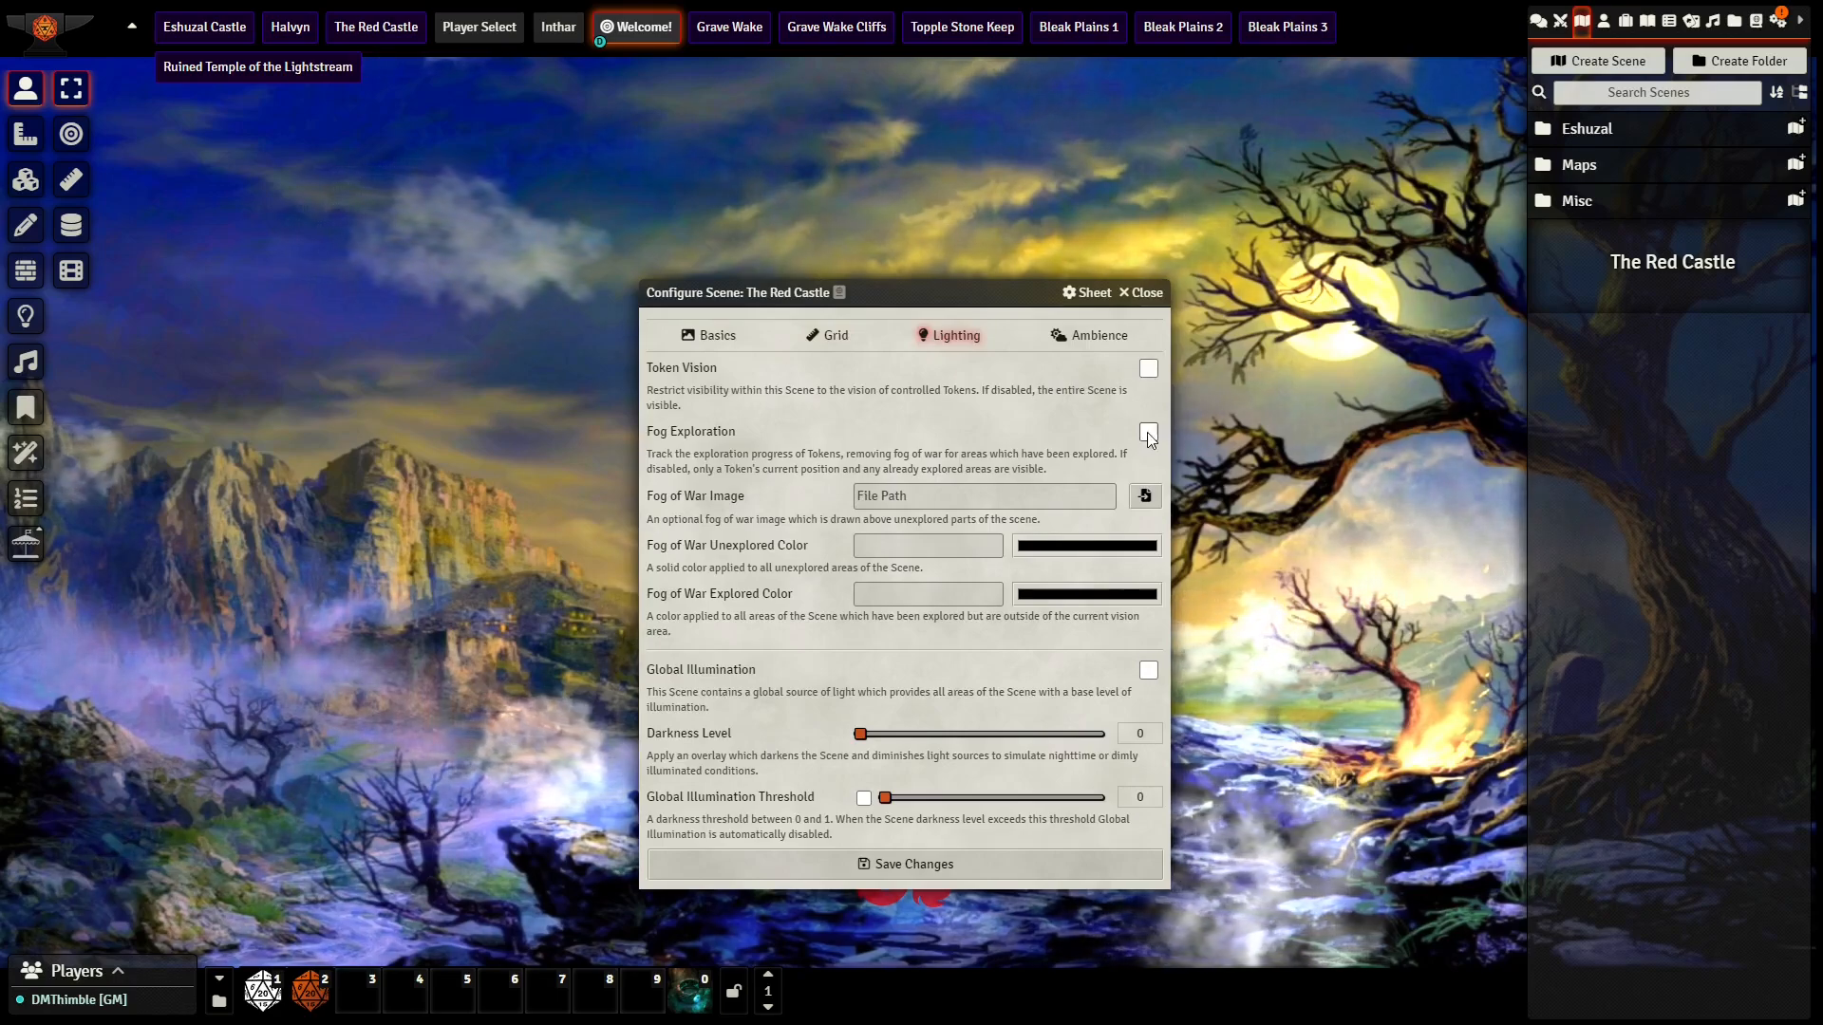
{"action": "left_click", "coordinate": [1149, 671]}
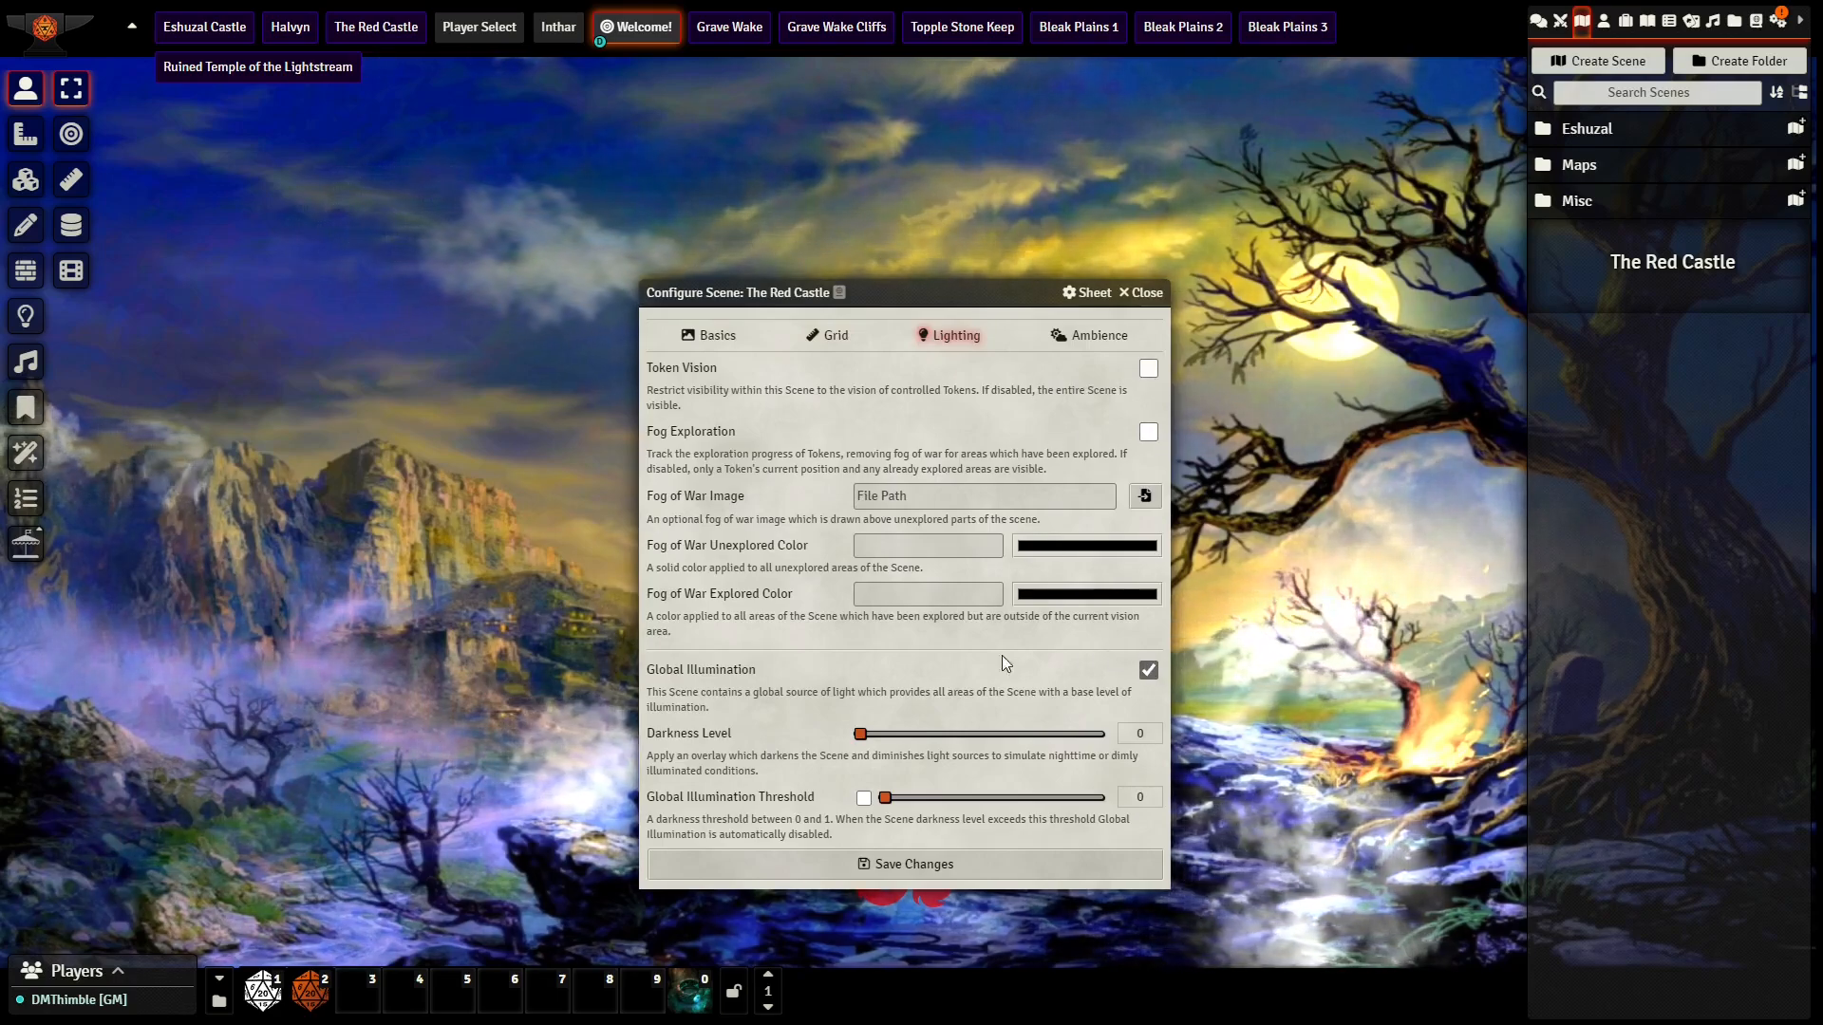
Step: Save the scene configuration and open The Red Castle scene on the canvas
{"action": "left_click", "coordinate": [802, 864]}
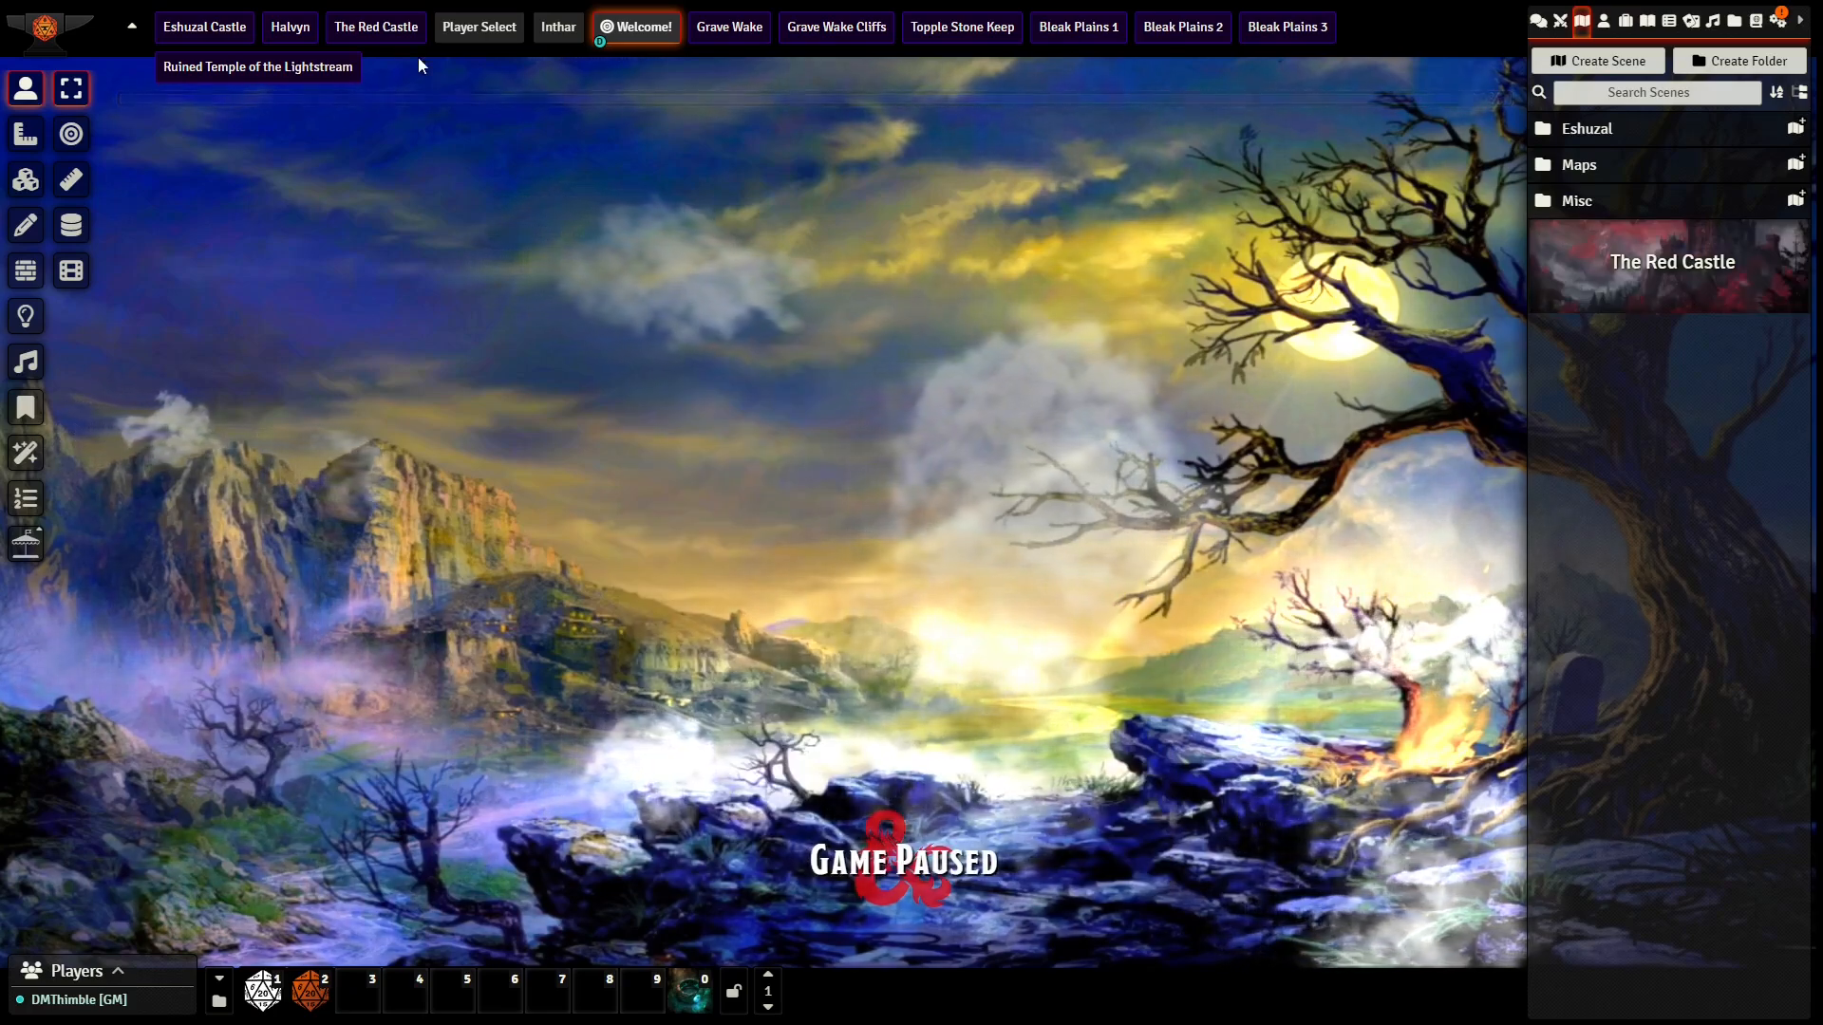
{"action": "left_click", "coordinate": [395, 35]}
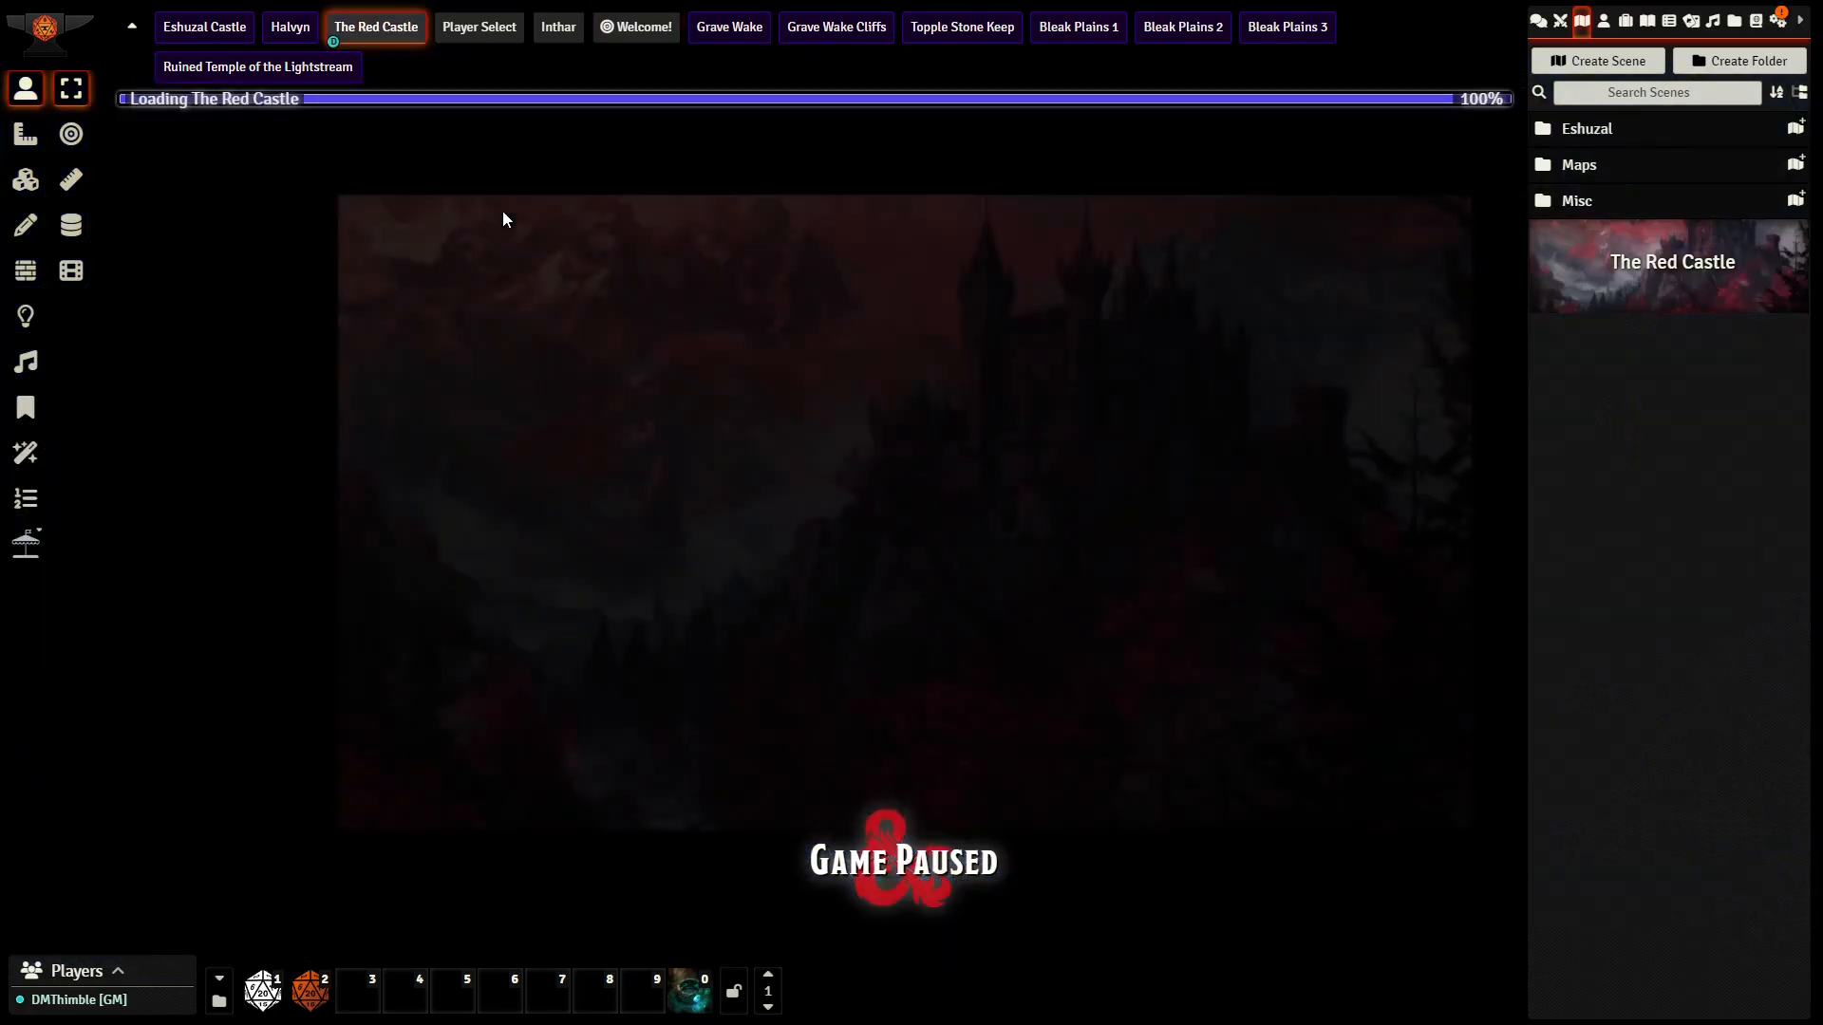
Step: Frame the castle artwork so it fills the canvas, capture that view as the scene's initial view position, and save the scene
{"action": "left_click_drag", "start_coordinate": [856, 420], "coordinate": [816, 440]}
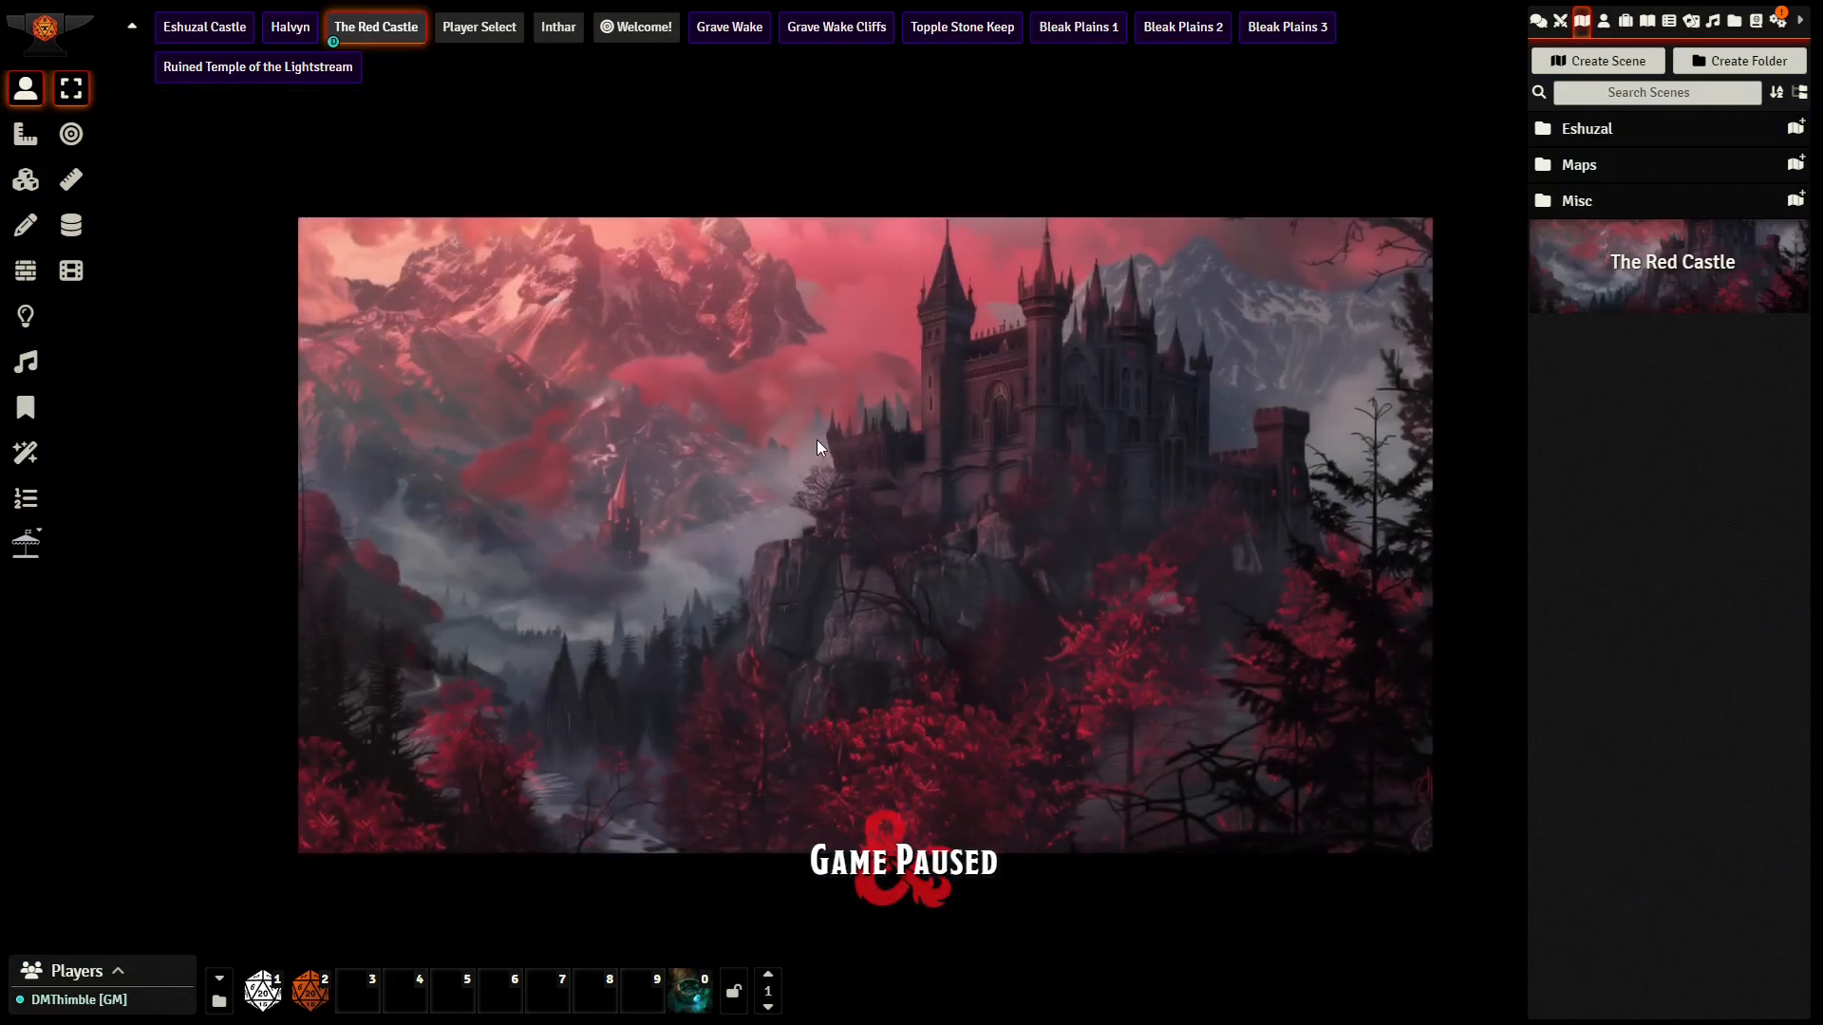
{"action": "scroll", "coordinate": [816, 441], "scroll_direction": "up", "scroll_amount": 6}
{"action": "scroll", "coordinate": [817, 441], "scroll_direction": "up", "scroll_amount": 3}
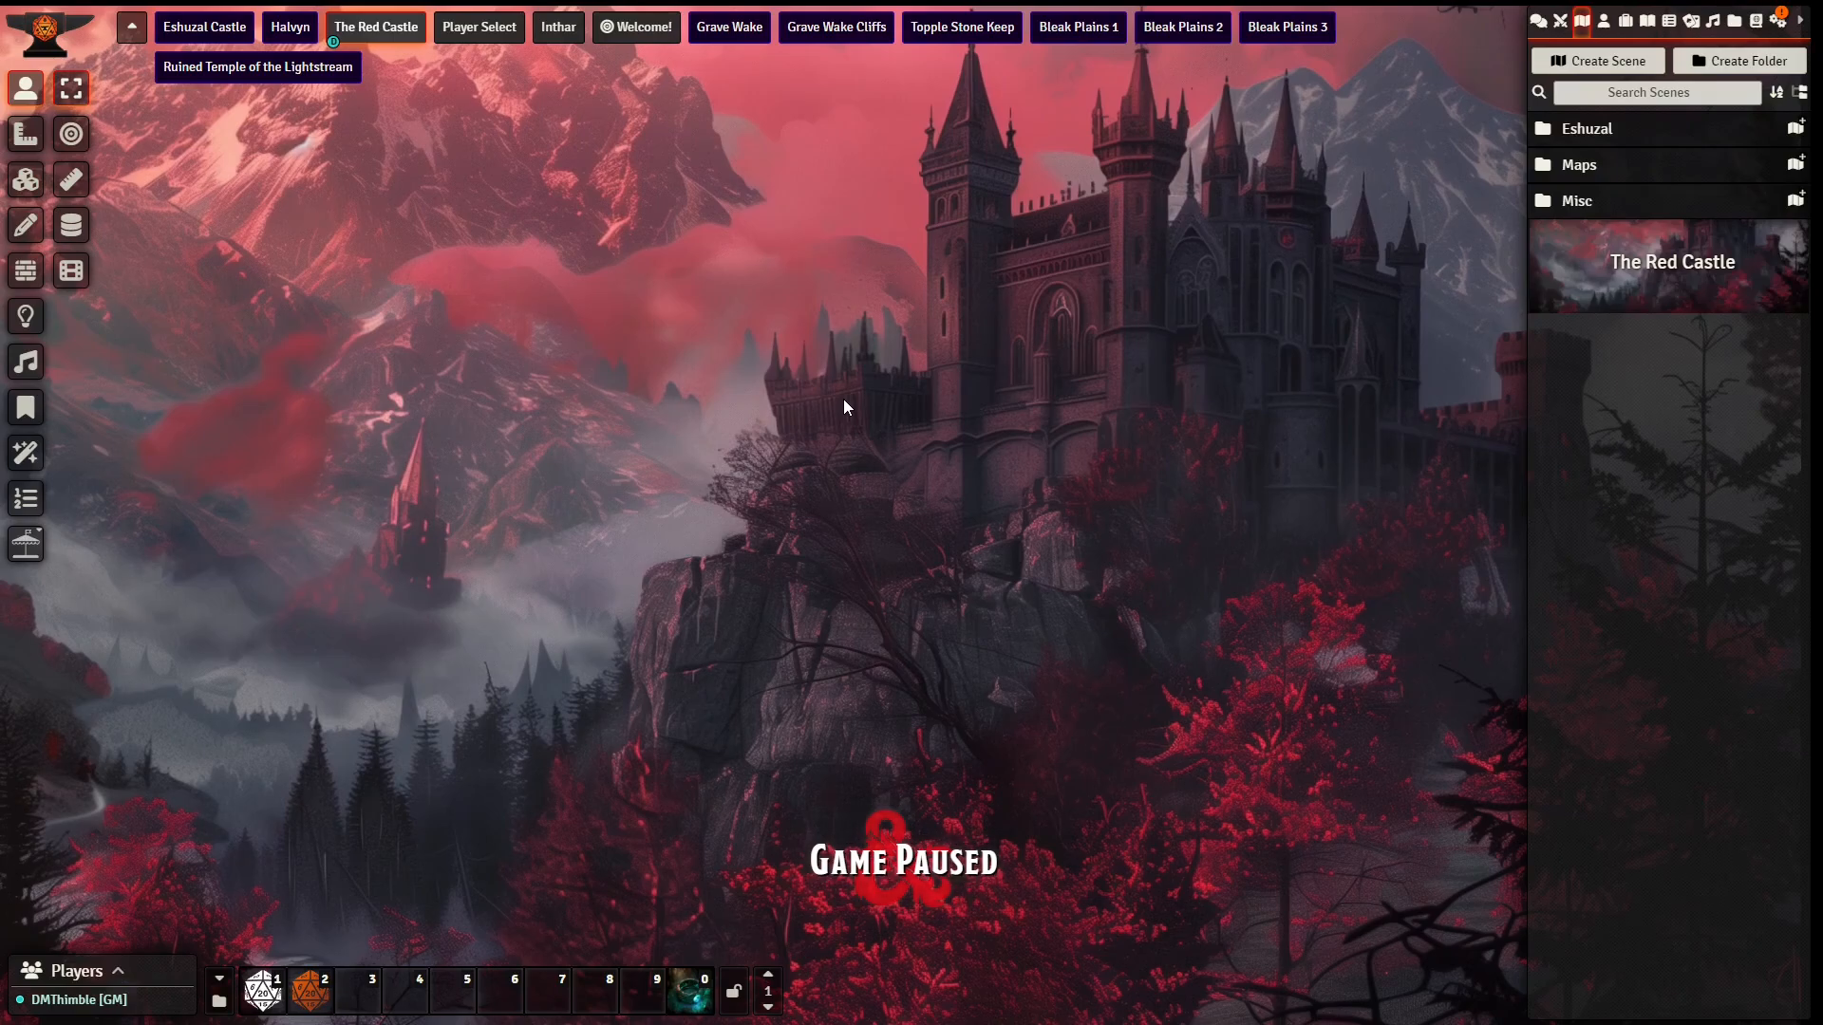
{"action": "right_click", "coordinate": [384, 33]}
{"action": "left_click", "coordinate": [372, 95]}
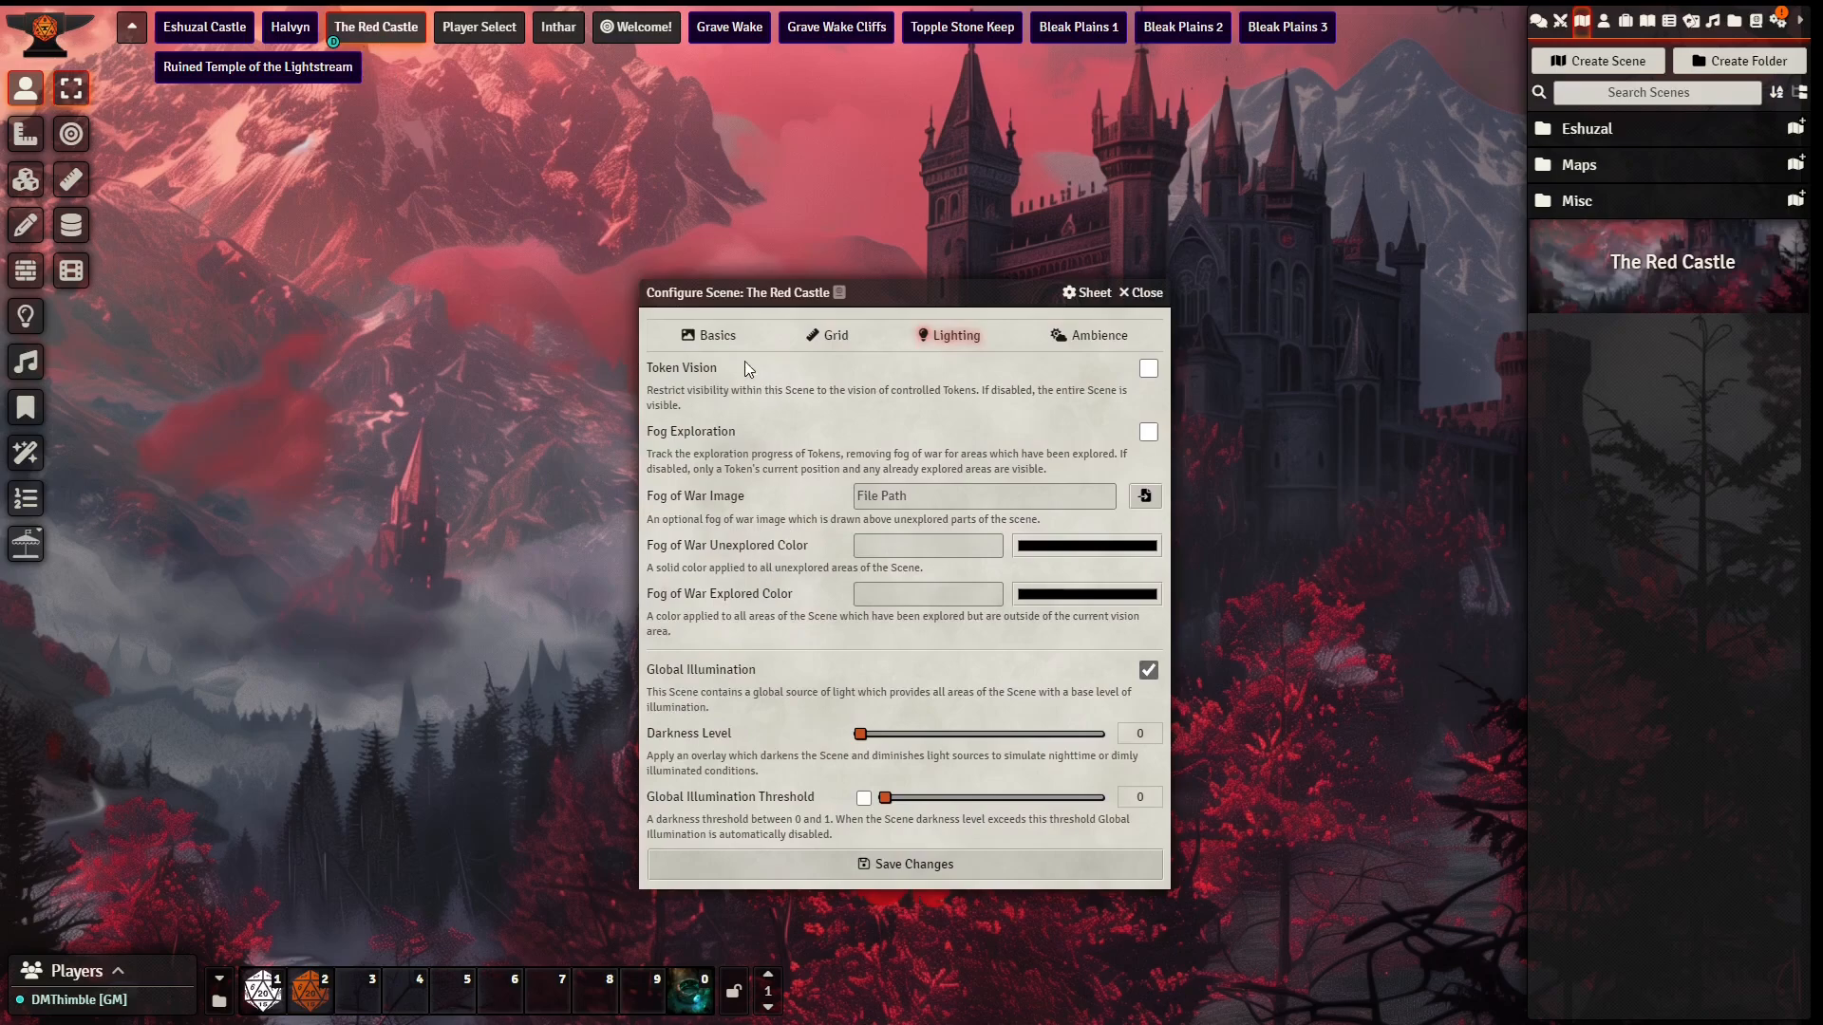
{"action": "left_click", "coordinate": [706, 338]}
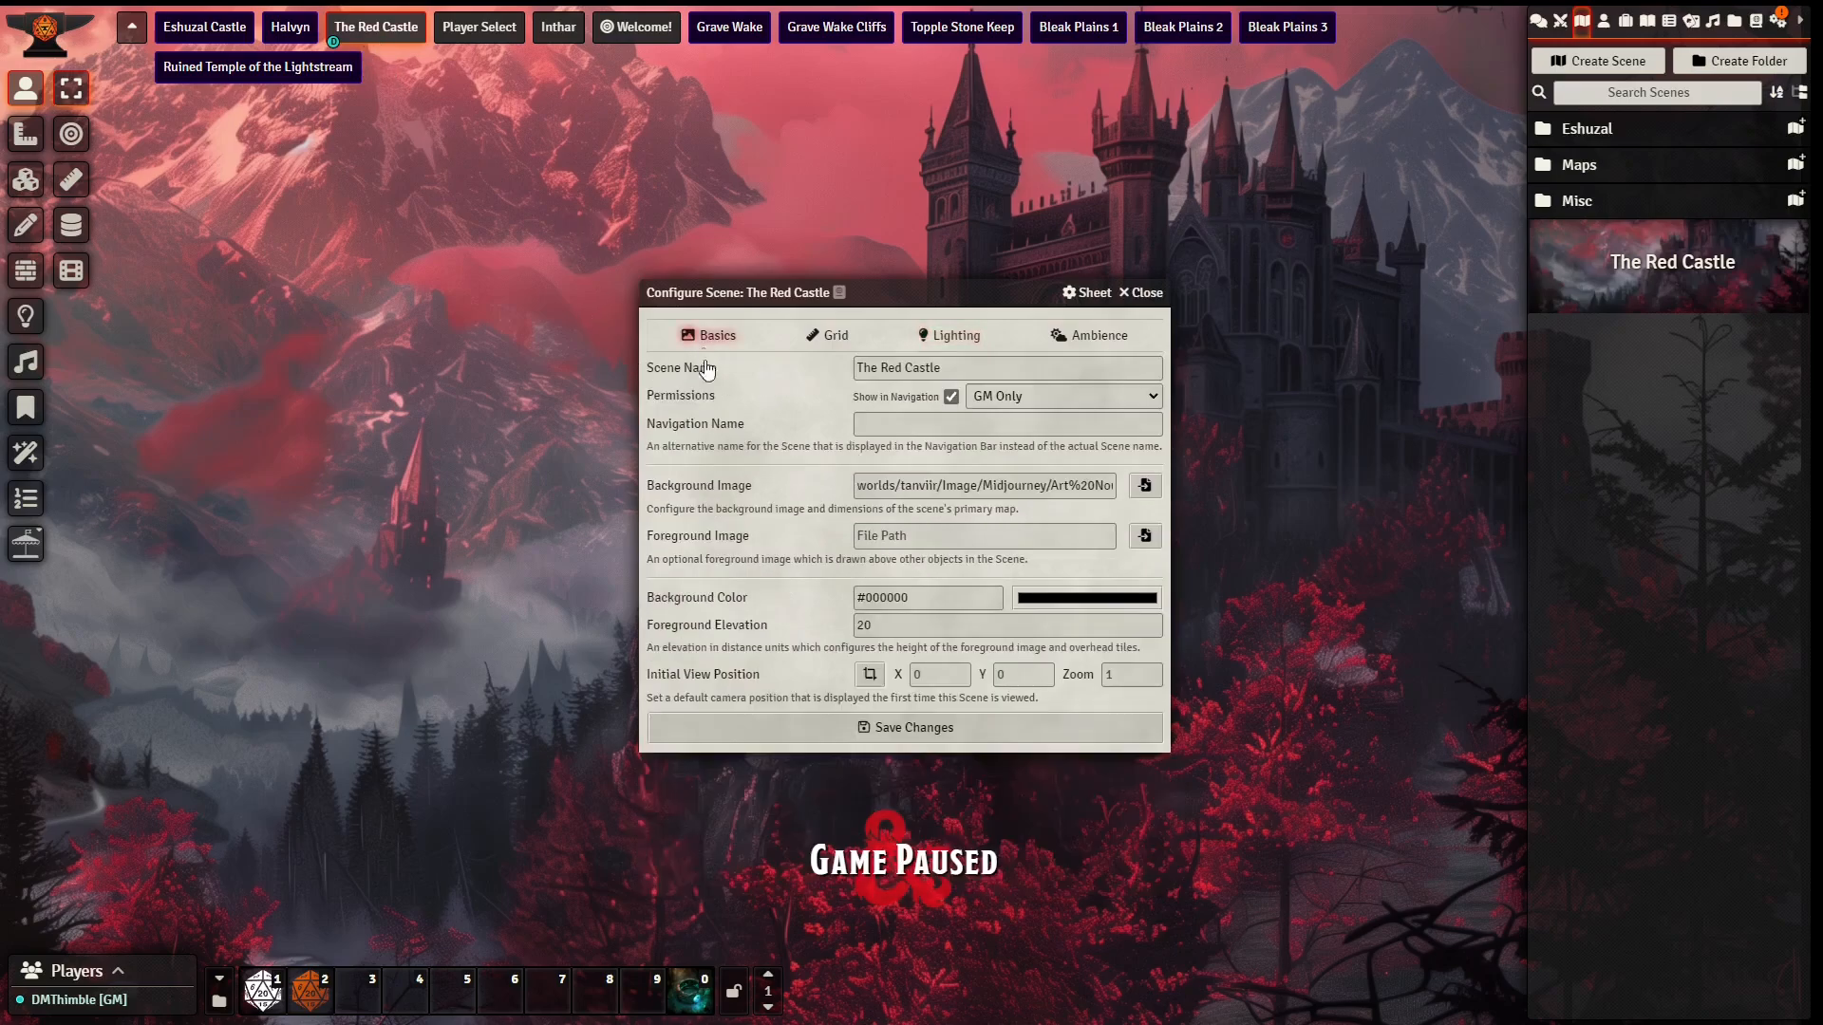
{"action": "left_click", "coordinate": [871, 677]}
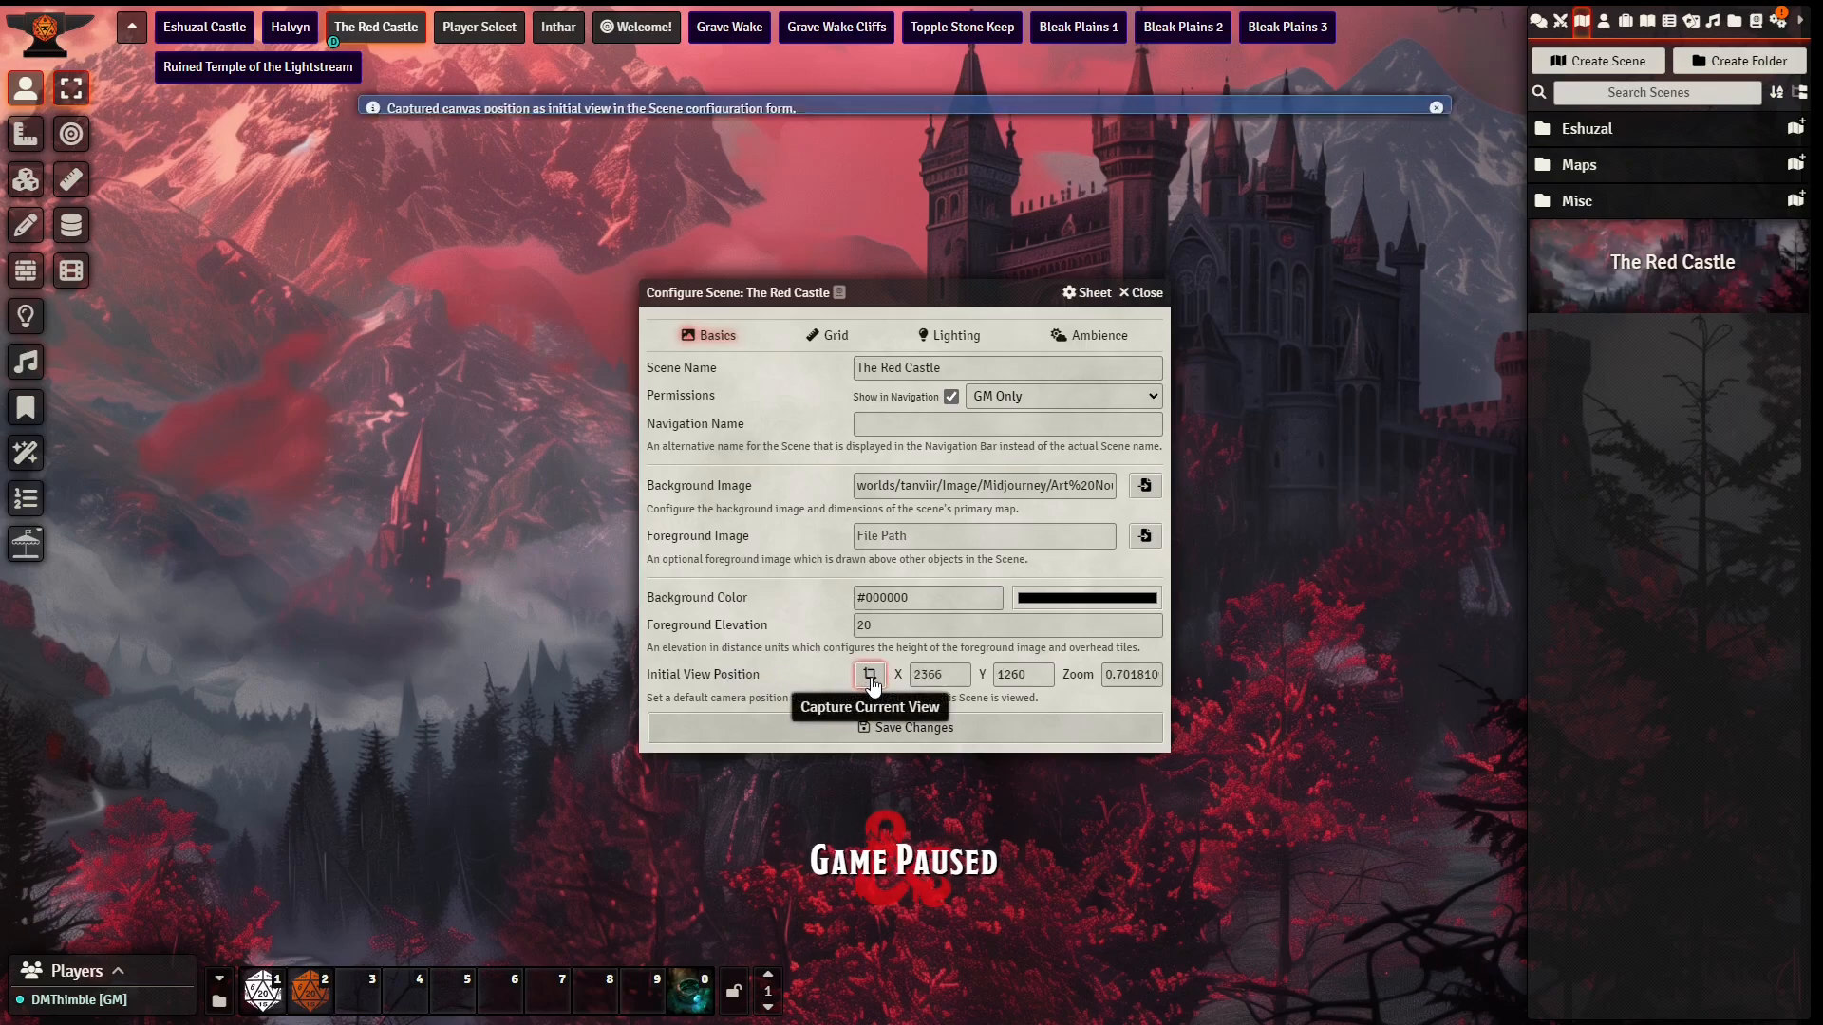
{"action": "left_click", "coordinate": [814, 728]}
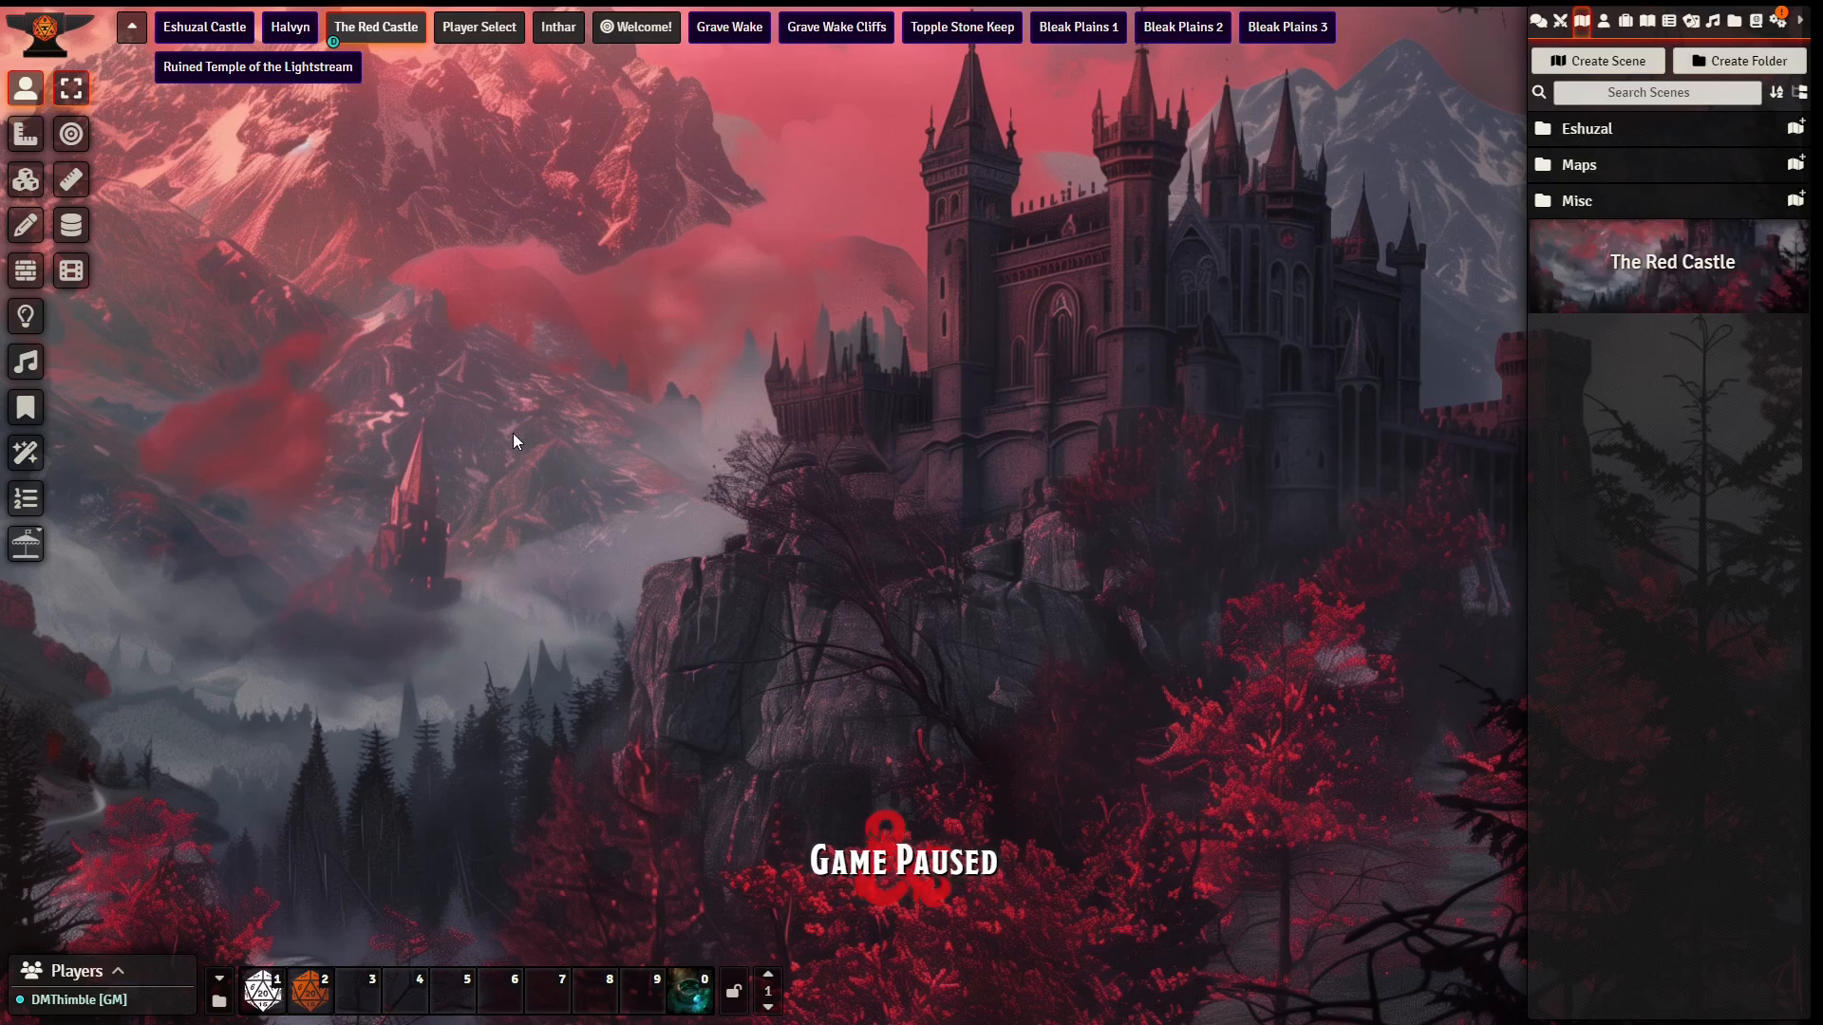
Step: Place an ambient light above the mountain peaks with a dim radius of about 88 ft and set its animation type to Star Light
{"action": "left_click", "coordinate": [38, 319]}
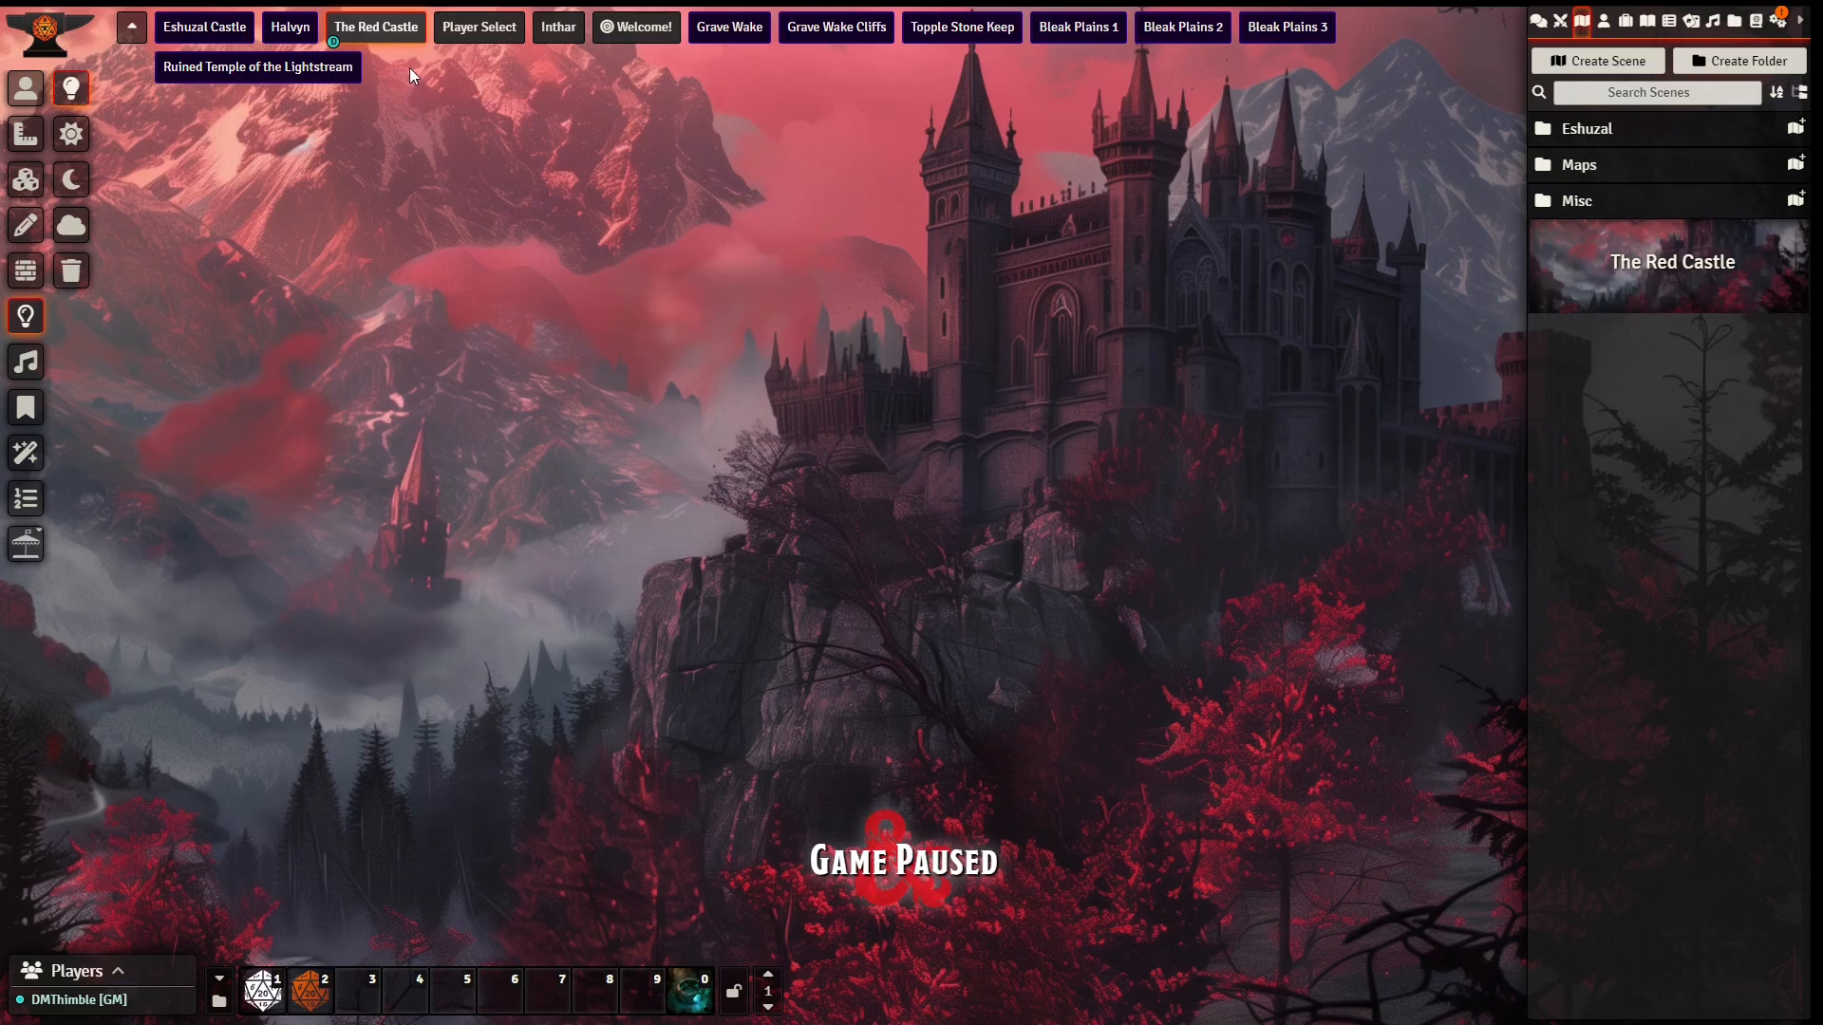
{"action": "left_click_drag", "start_coordinate": [402, 61], "coordinate": [1148, 959]}
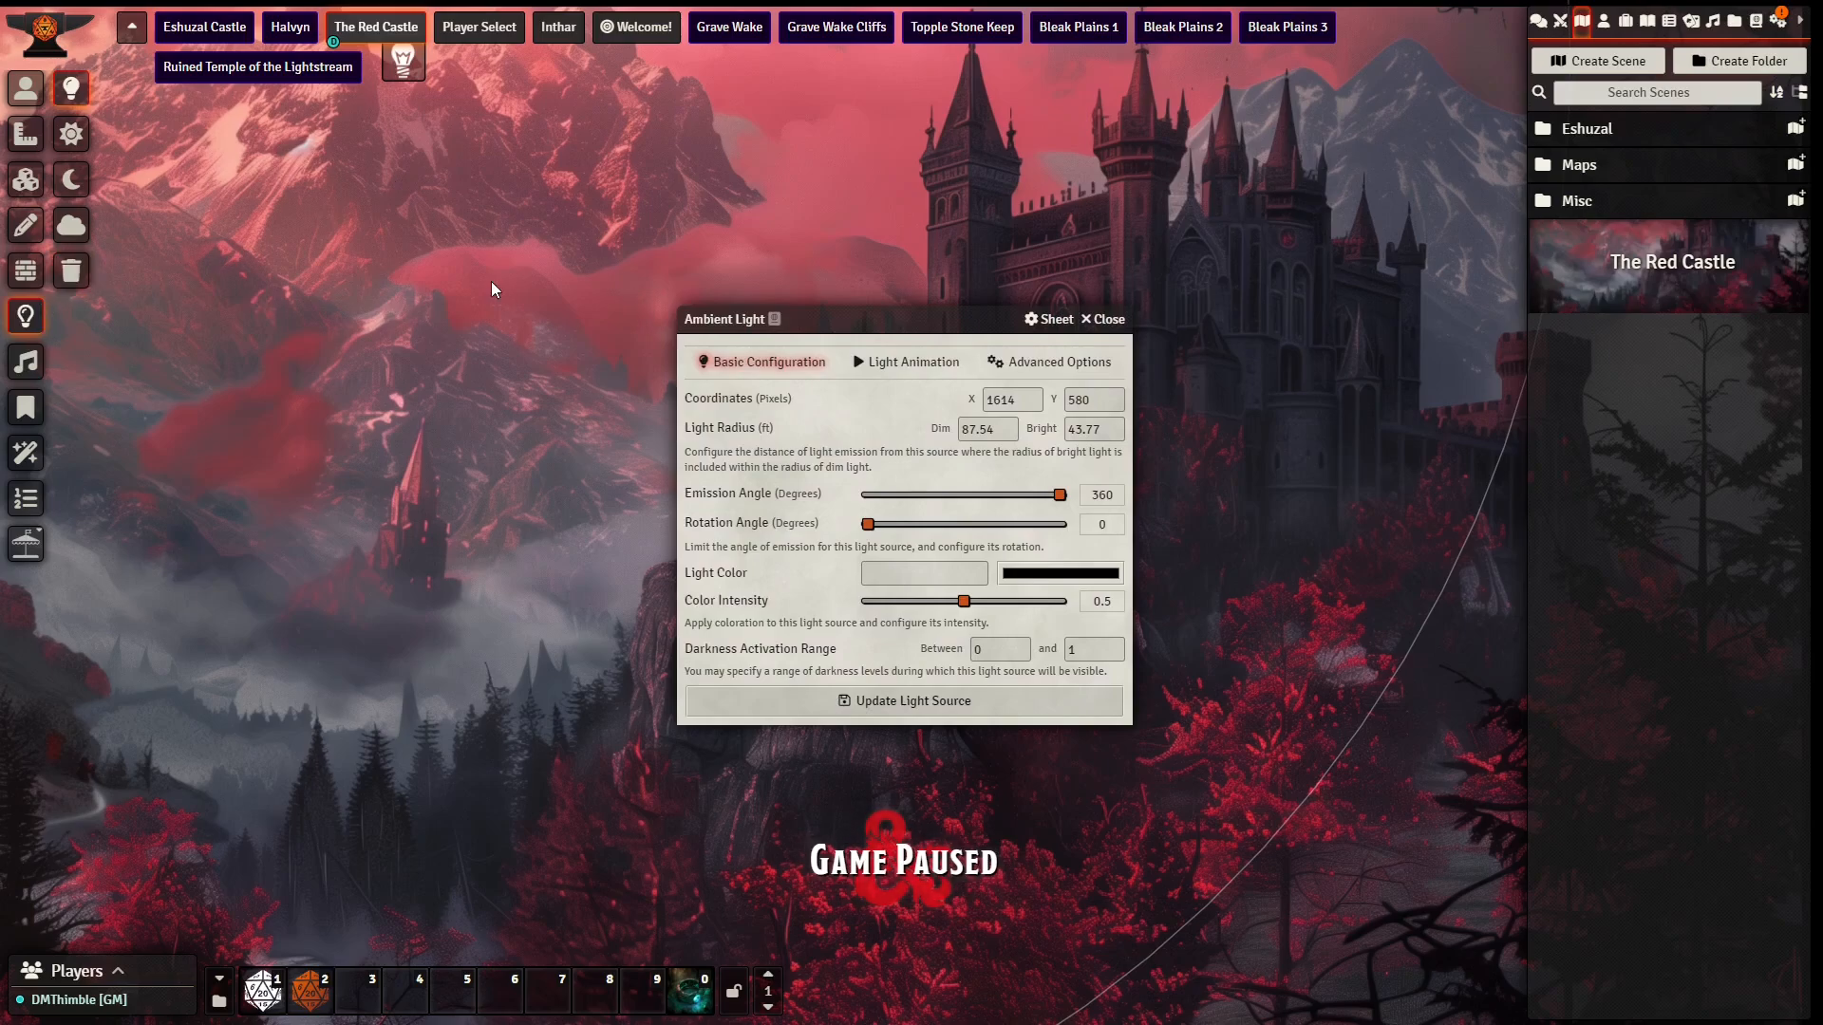
{"action": "left_click", "coordinate": [904, 363]}
{"action": "left_click", "coordinate": [891, 402]}
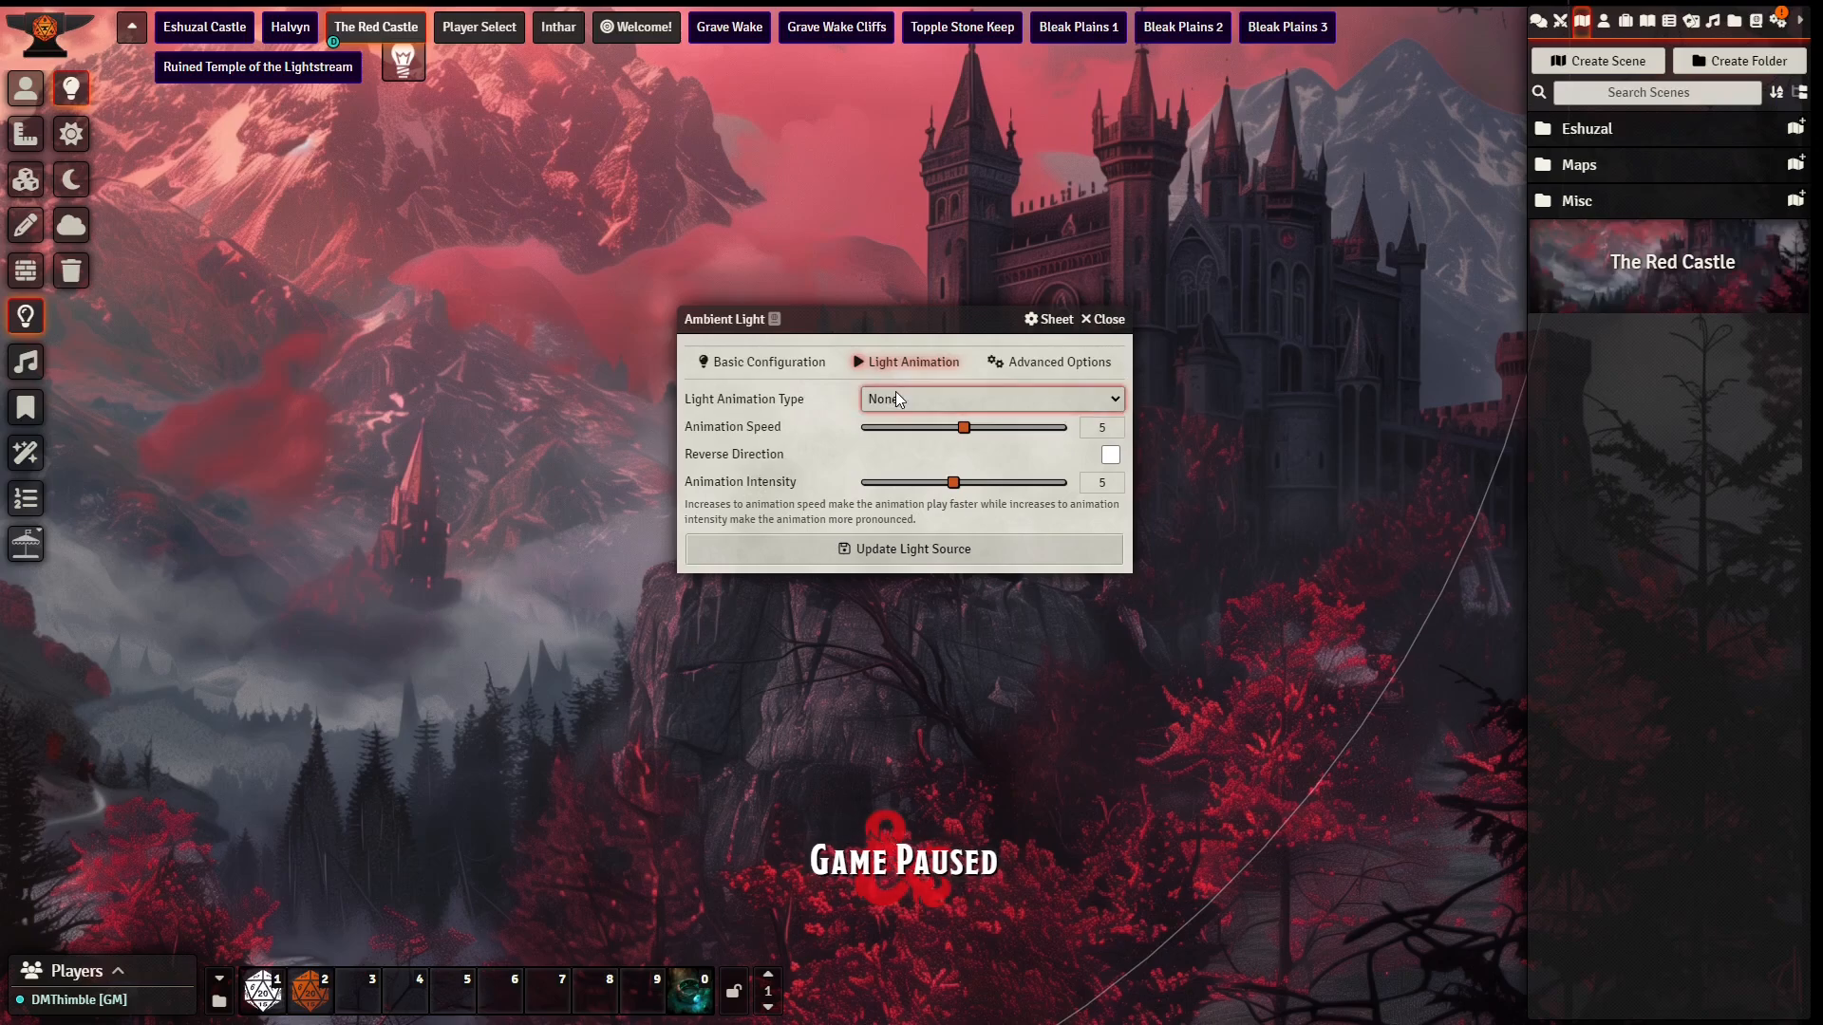
{"action": "left_click", "coordinate": [935, 743]}
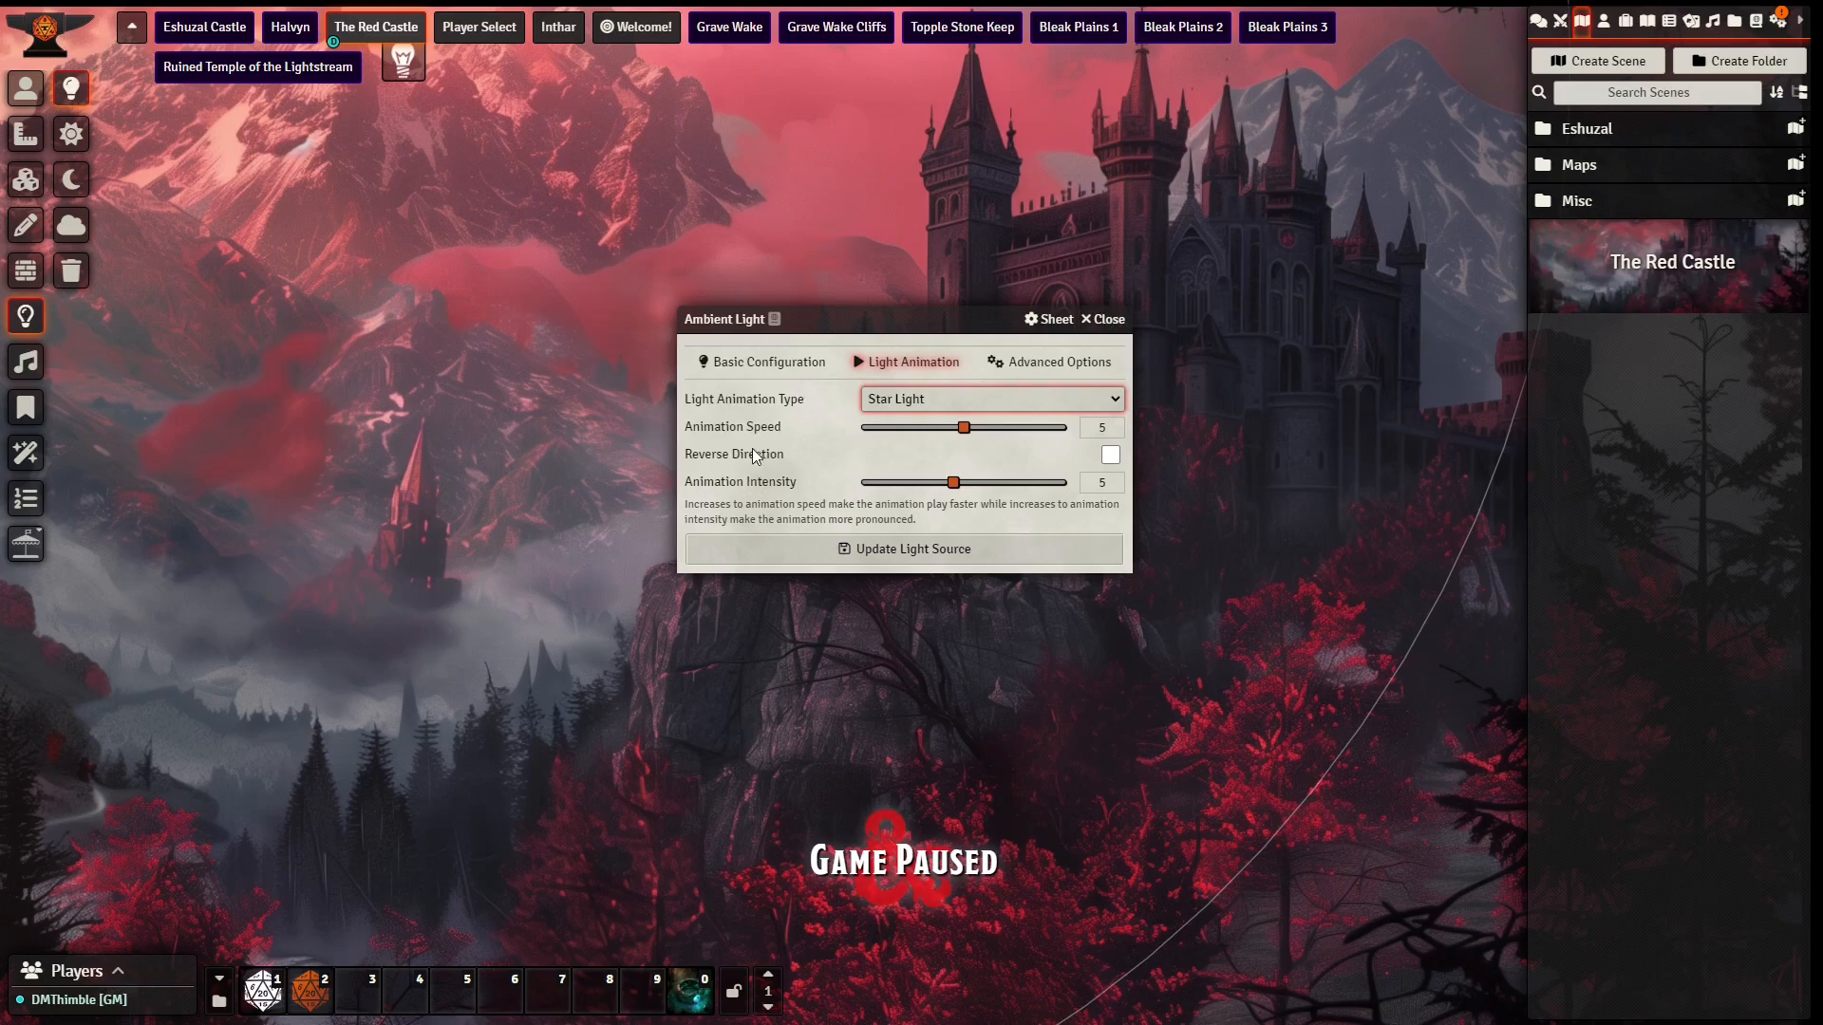
Step: Set the light color to red #d72c4a sampled from the screen, lower its animation speed to 1, and update the light source
{"action": "left_click", "coordinate": [769, 362]}
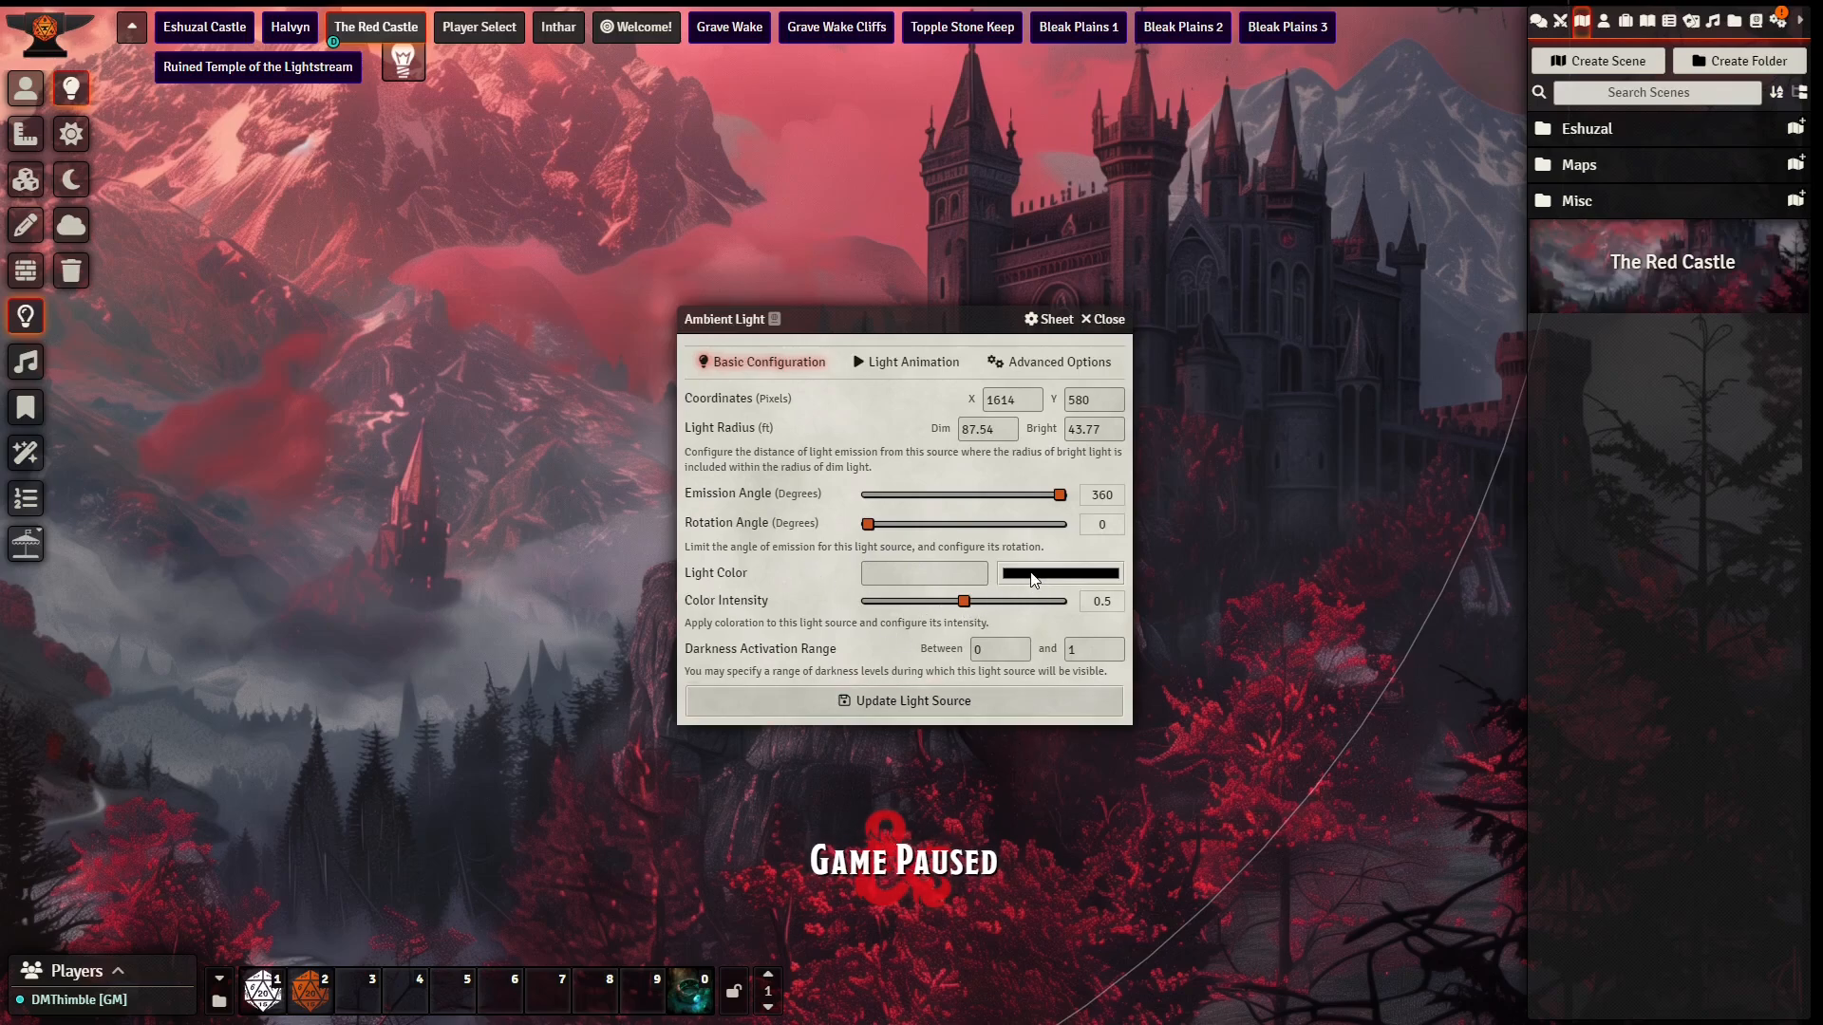
{"action": "left_click", "coordinate": [1020, 737]}
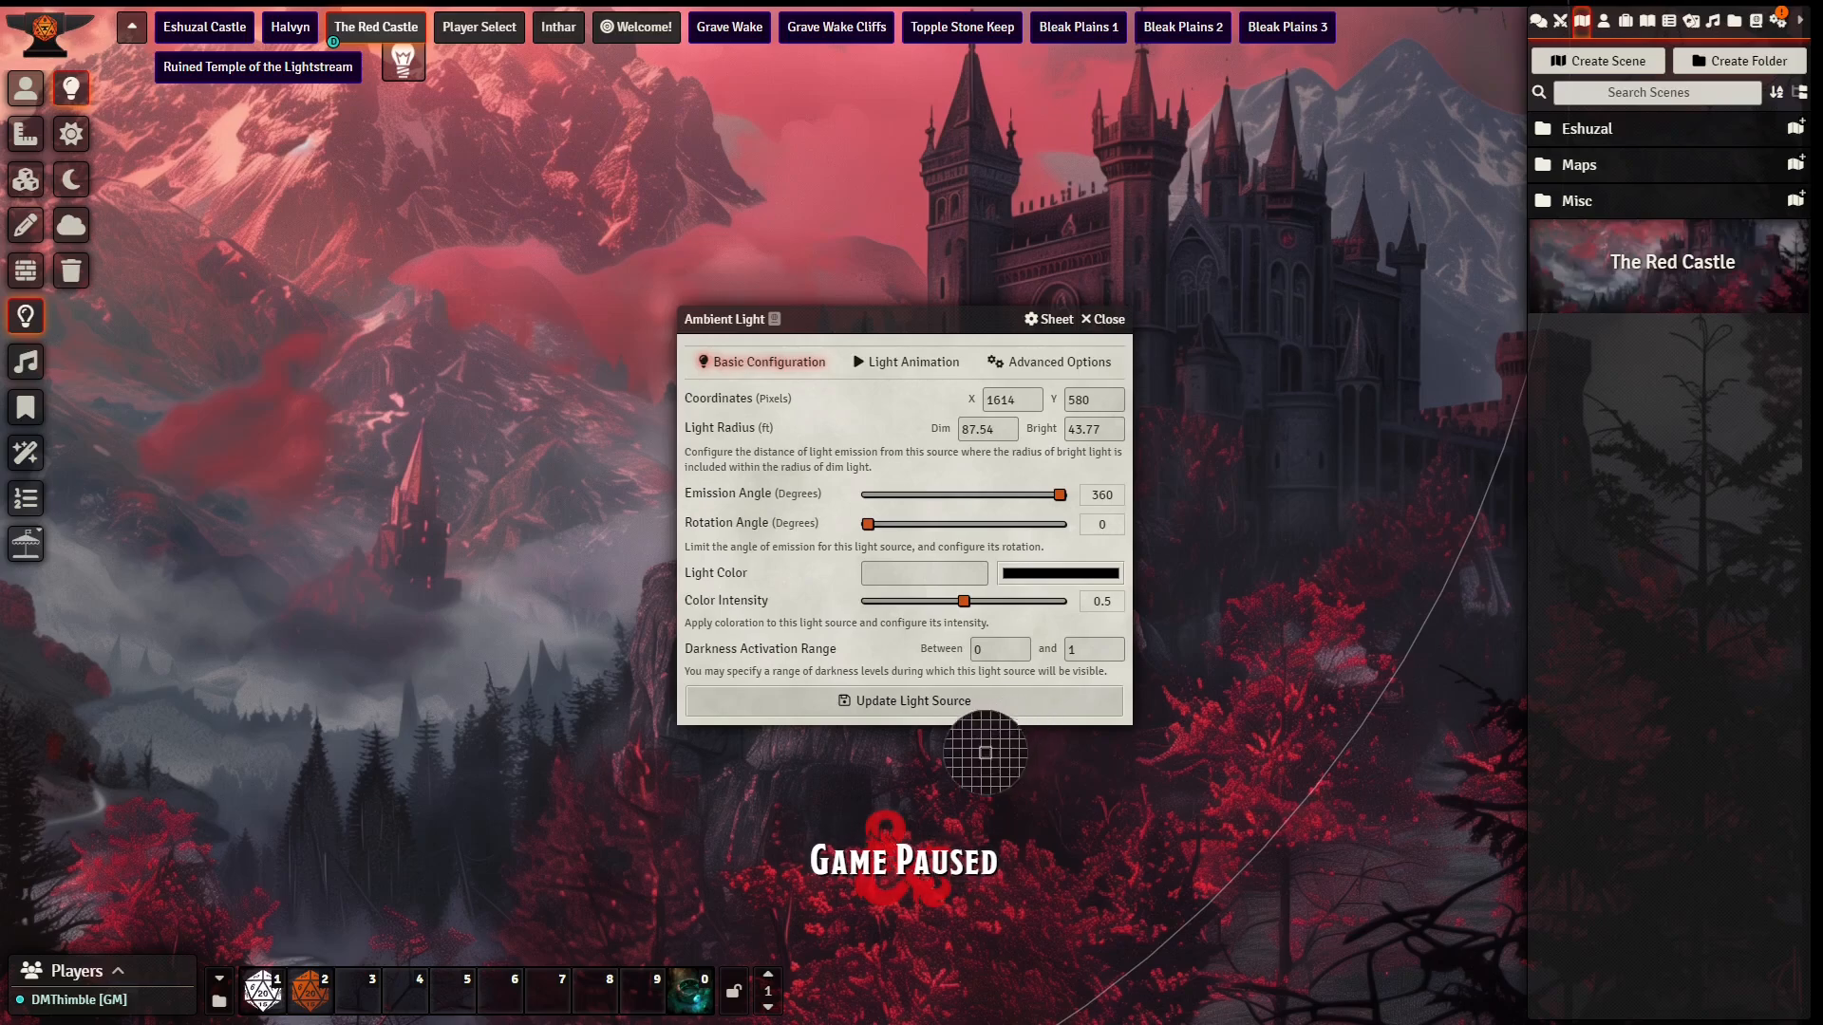
{"action": "left_click", "coordinate": [1288, 696]}
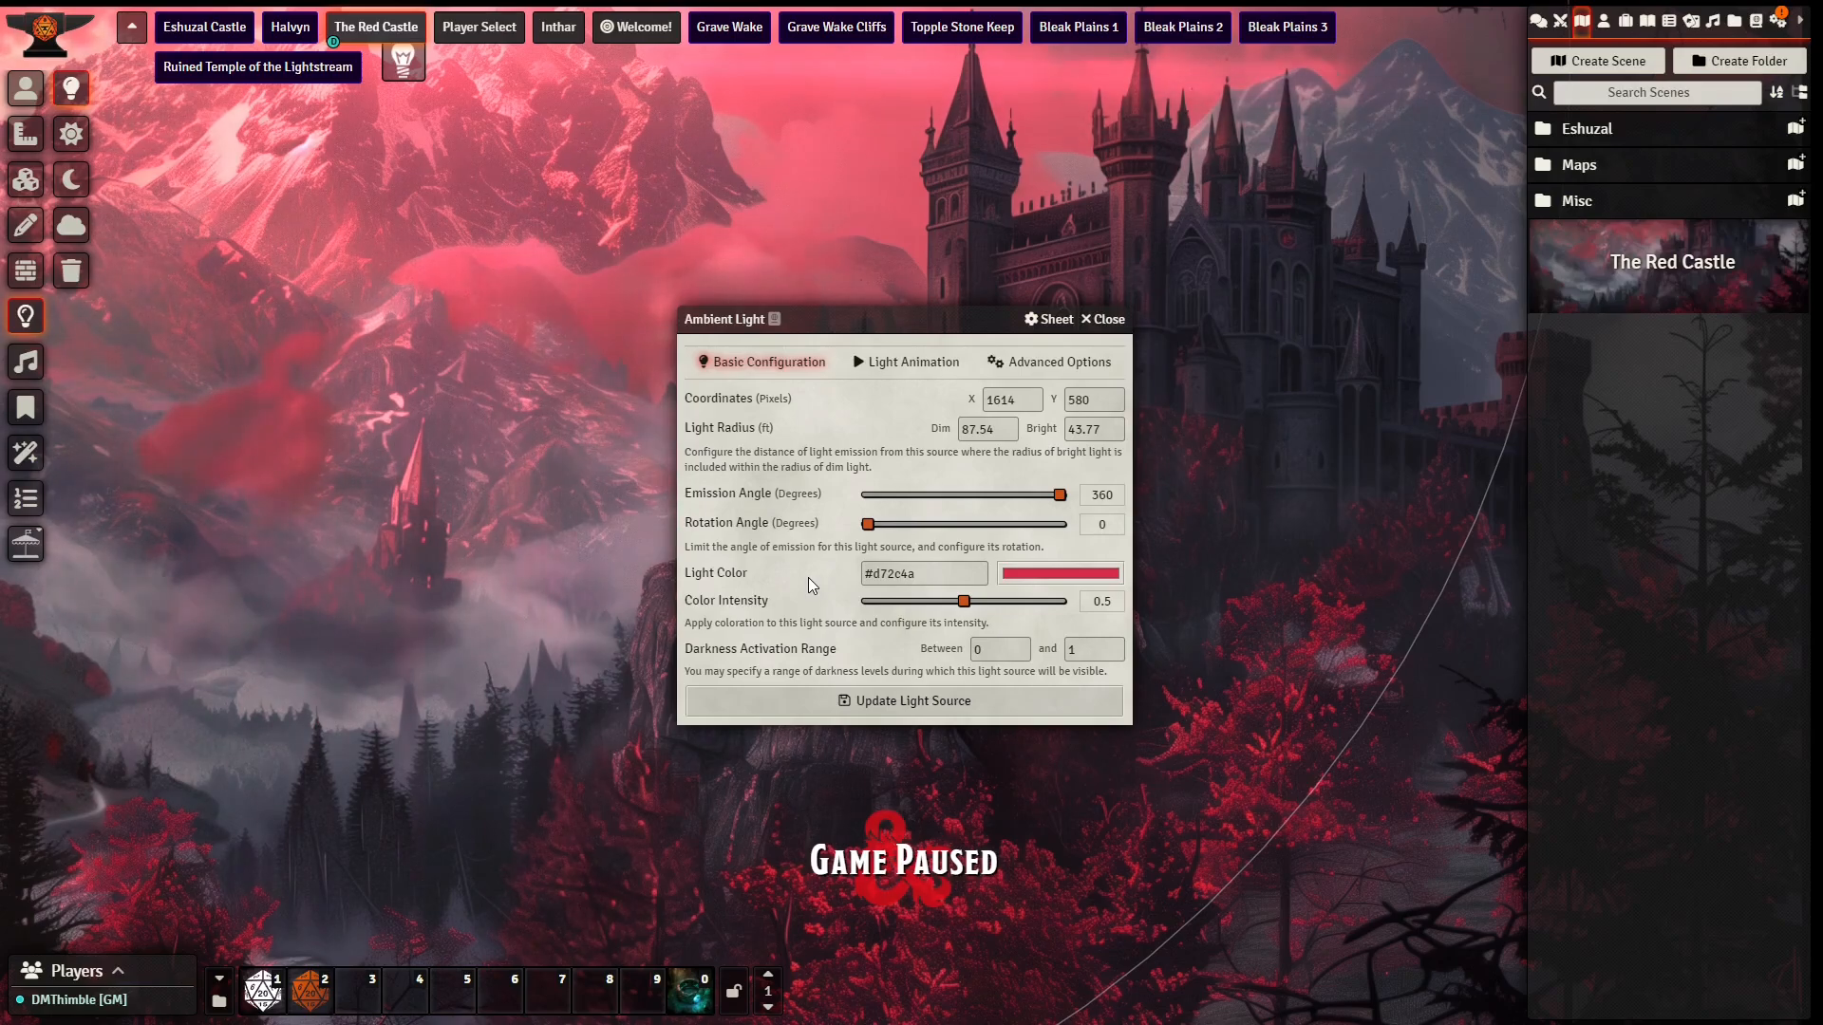
{"action": "left_click", "coordinate": [891, 369]}
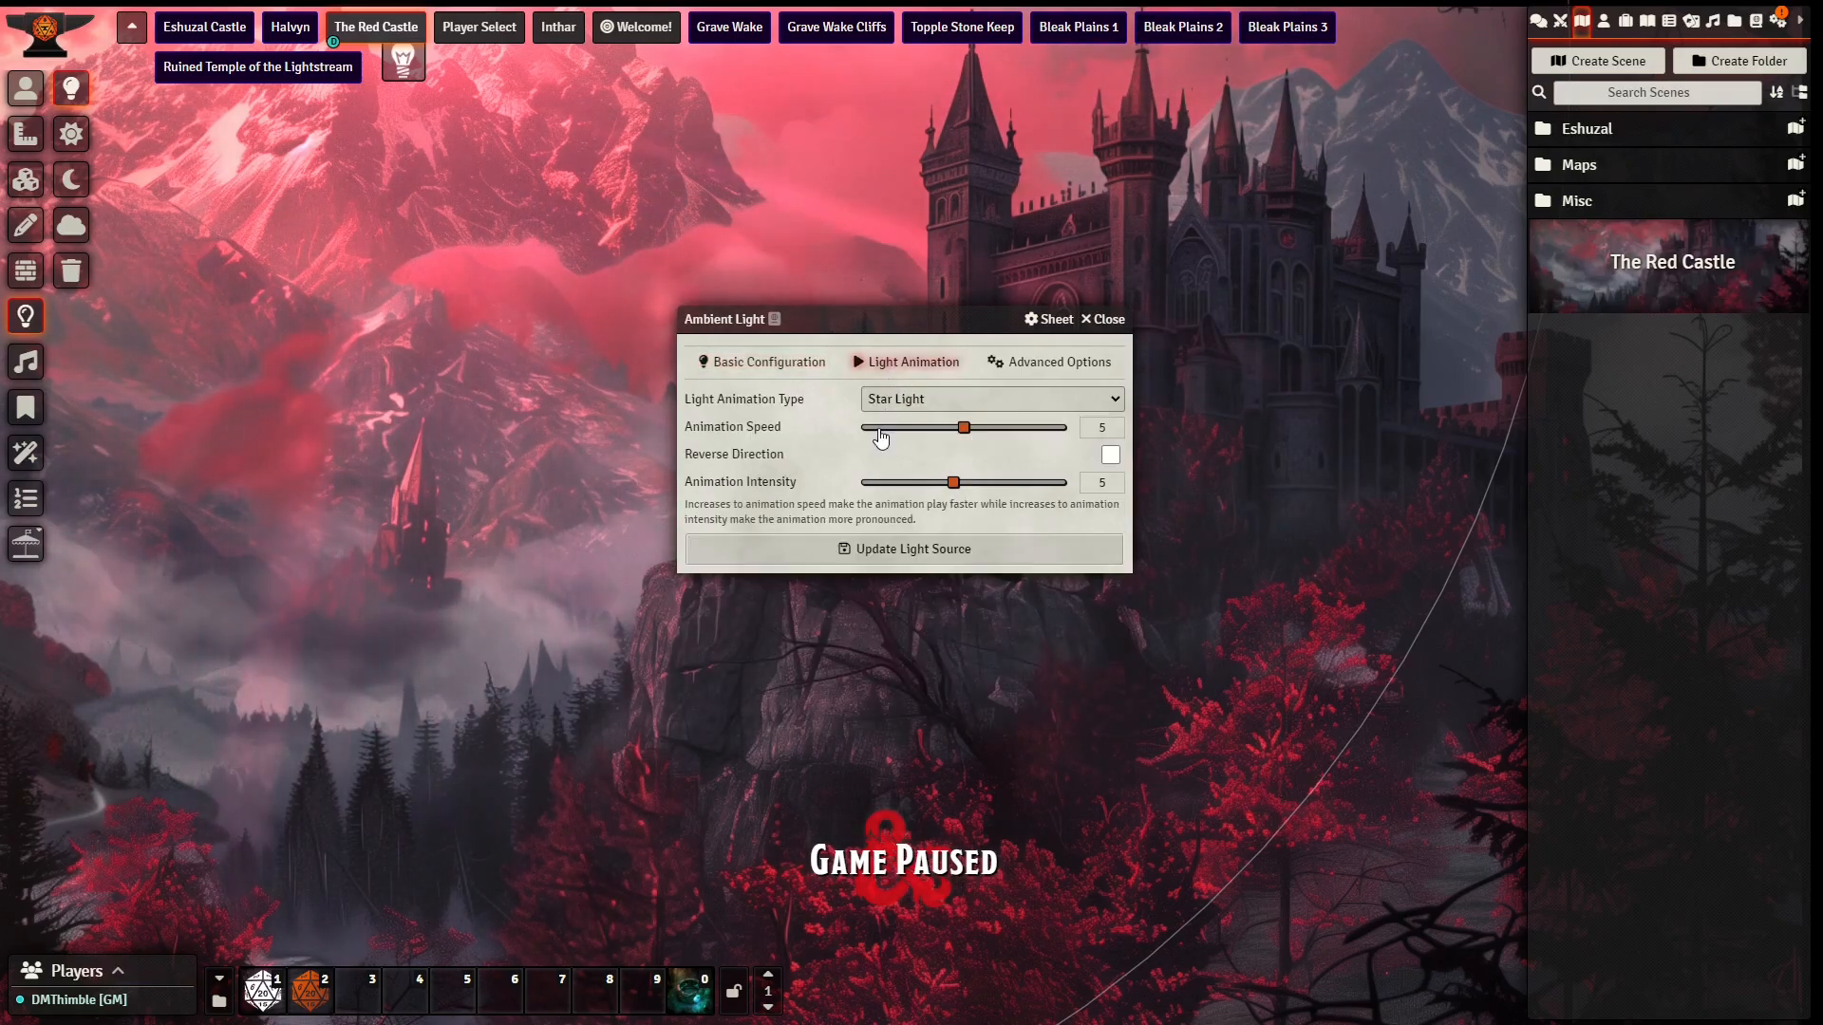
{"action": "left_click_drag", "start_coordinate": [964, 427], "coordinate": [879, 435]}
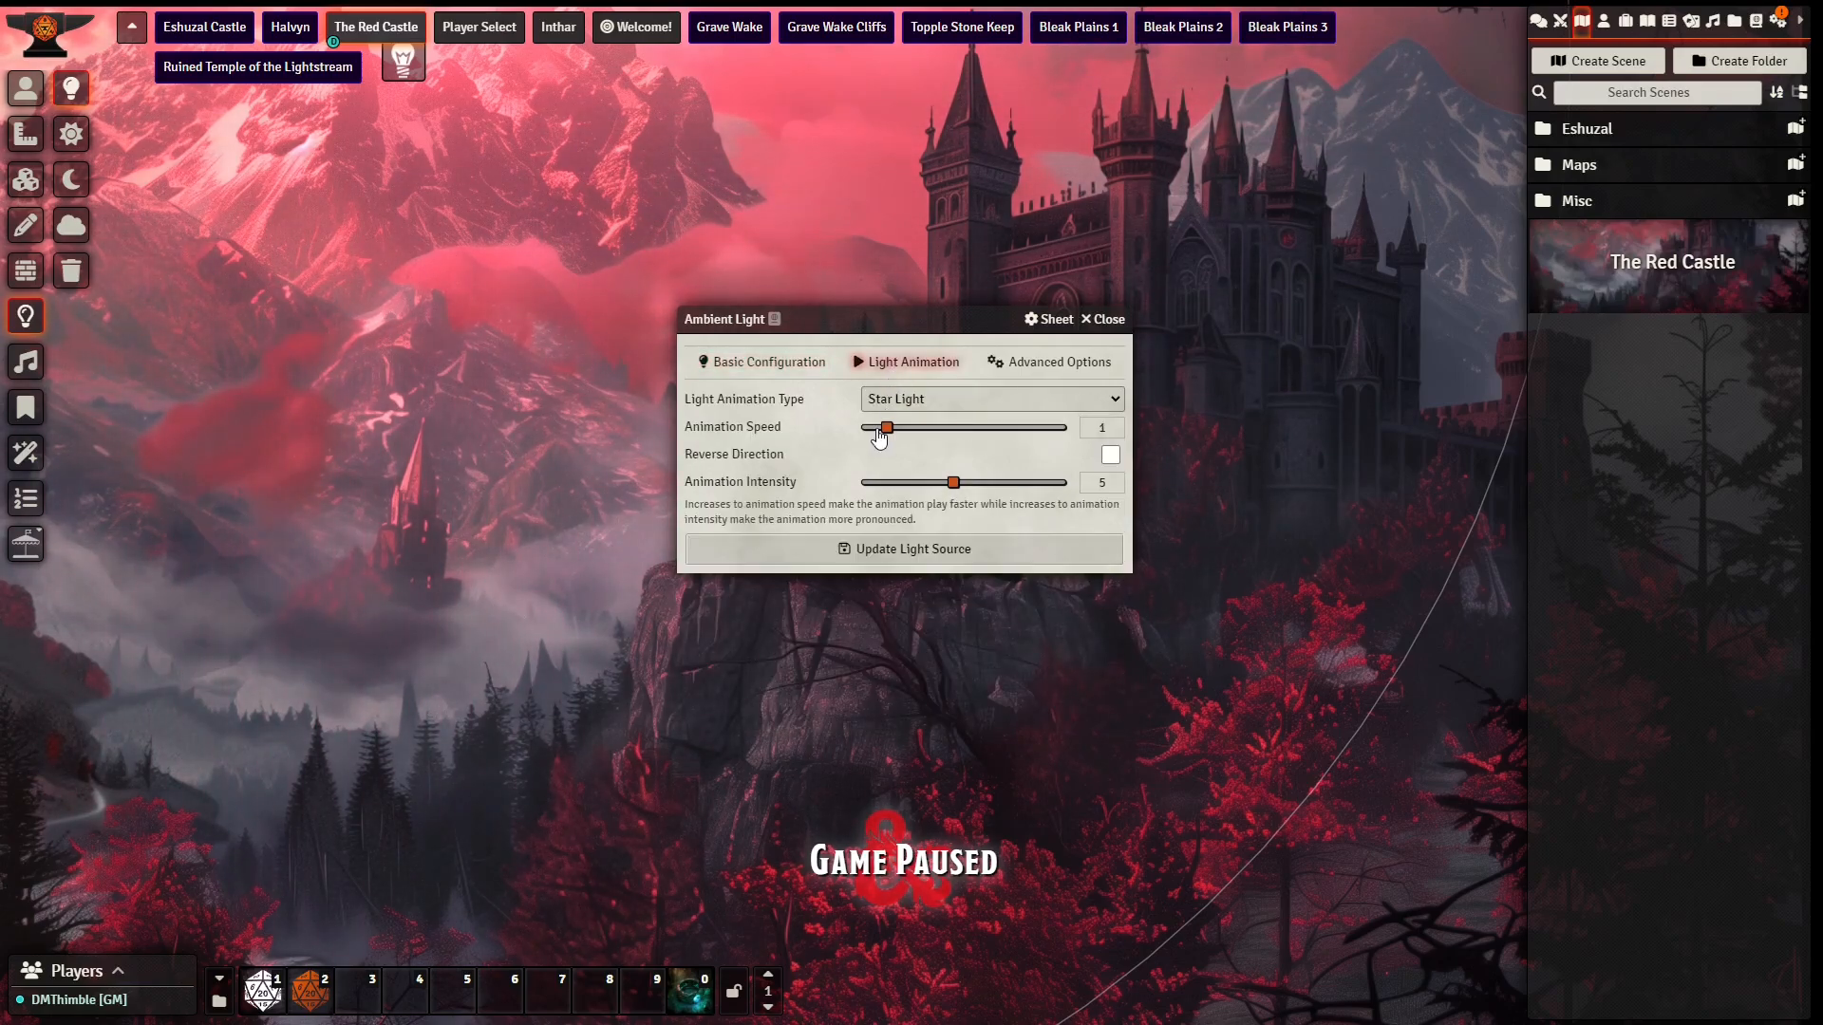
{"action": "left_click", "coordinate": [768, 363]}
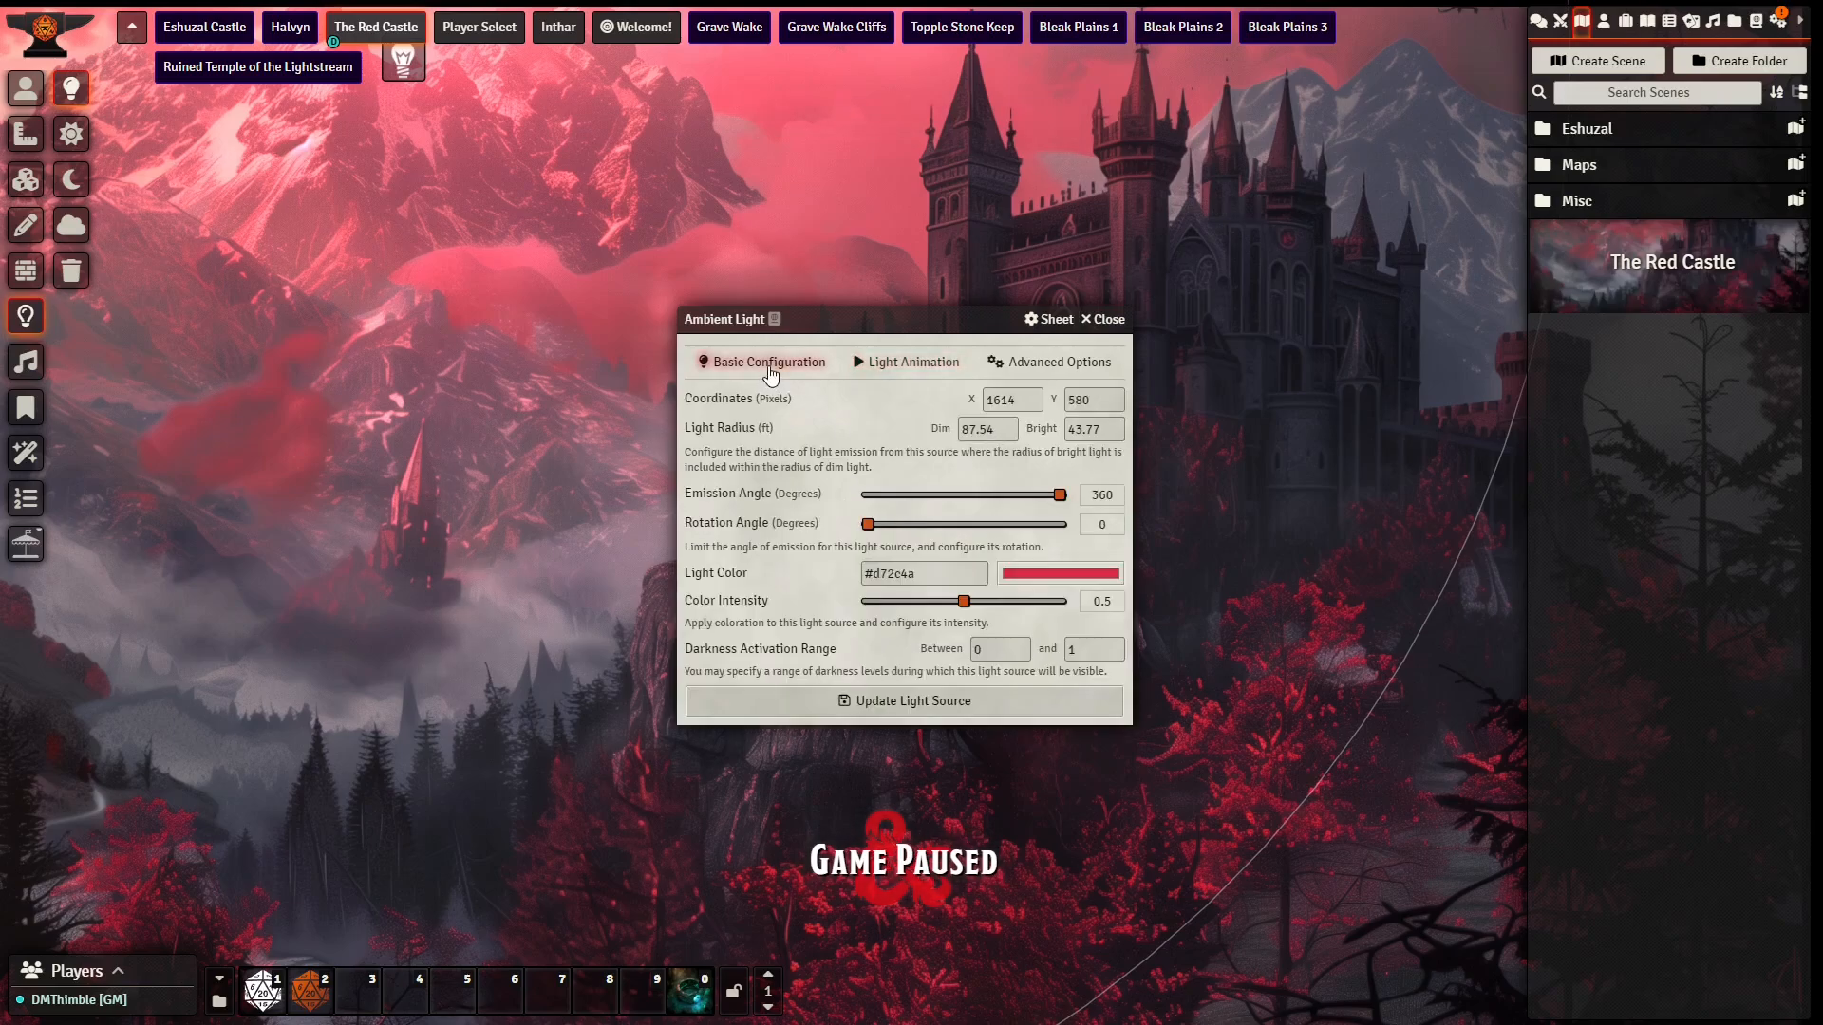
{"action": "left_click", "coordinate": [831, 699]}
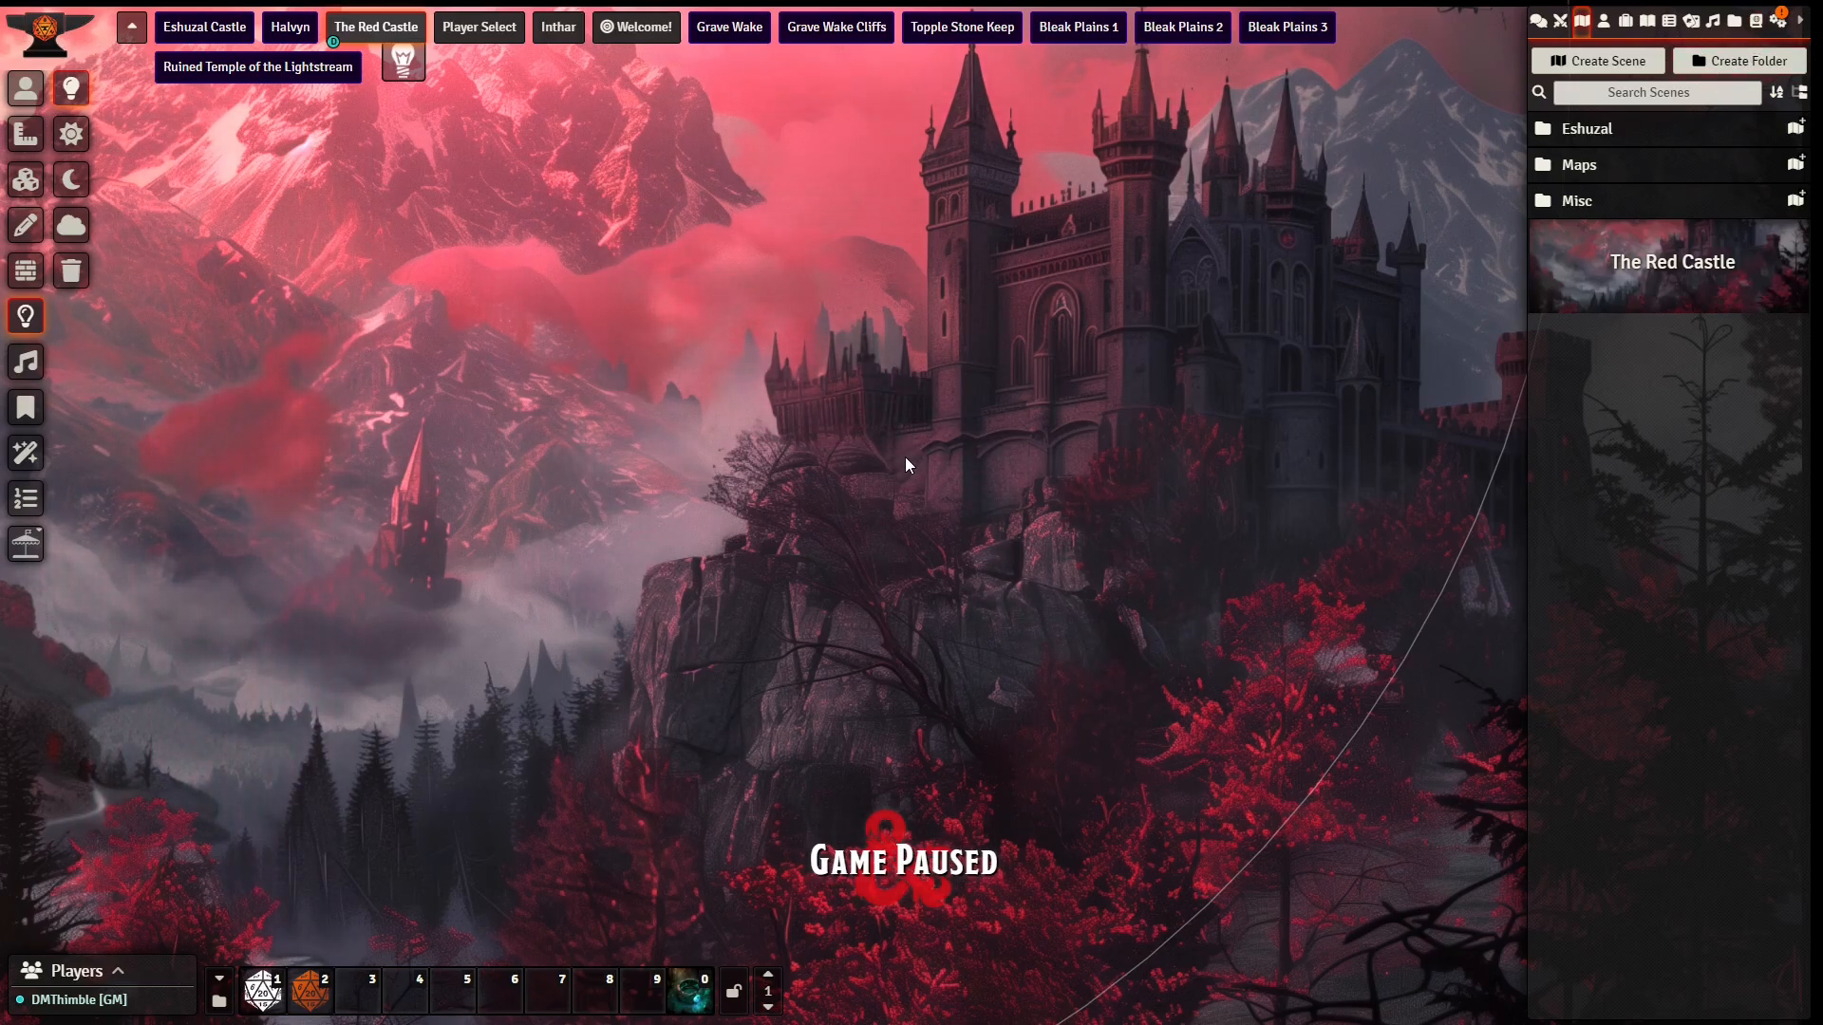
Step: Enable the Clouds weather effect in the scene's particle effects management
{"action": "left_click", "coordinate": [27, 459]}
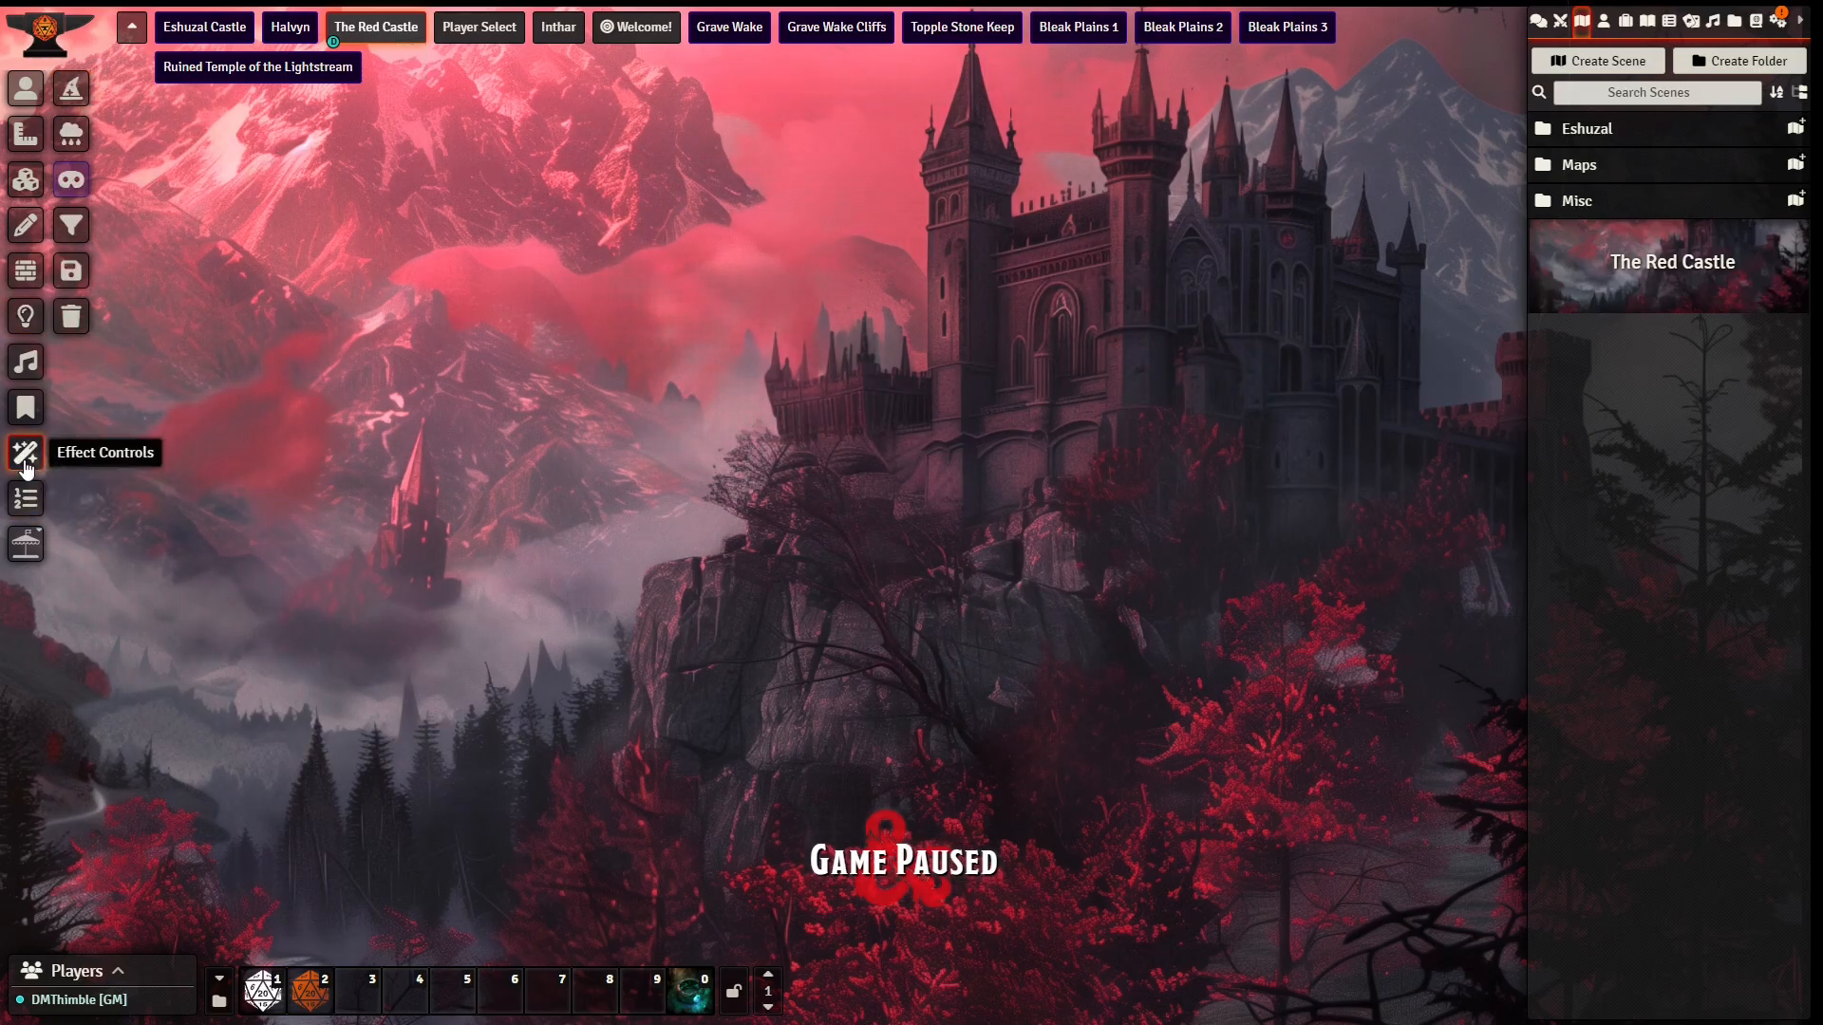
{"action": "left_click", "coordinate": [74, 136]}
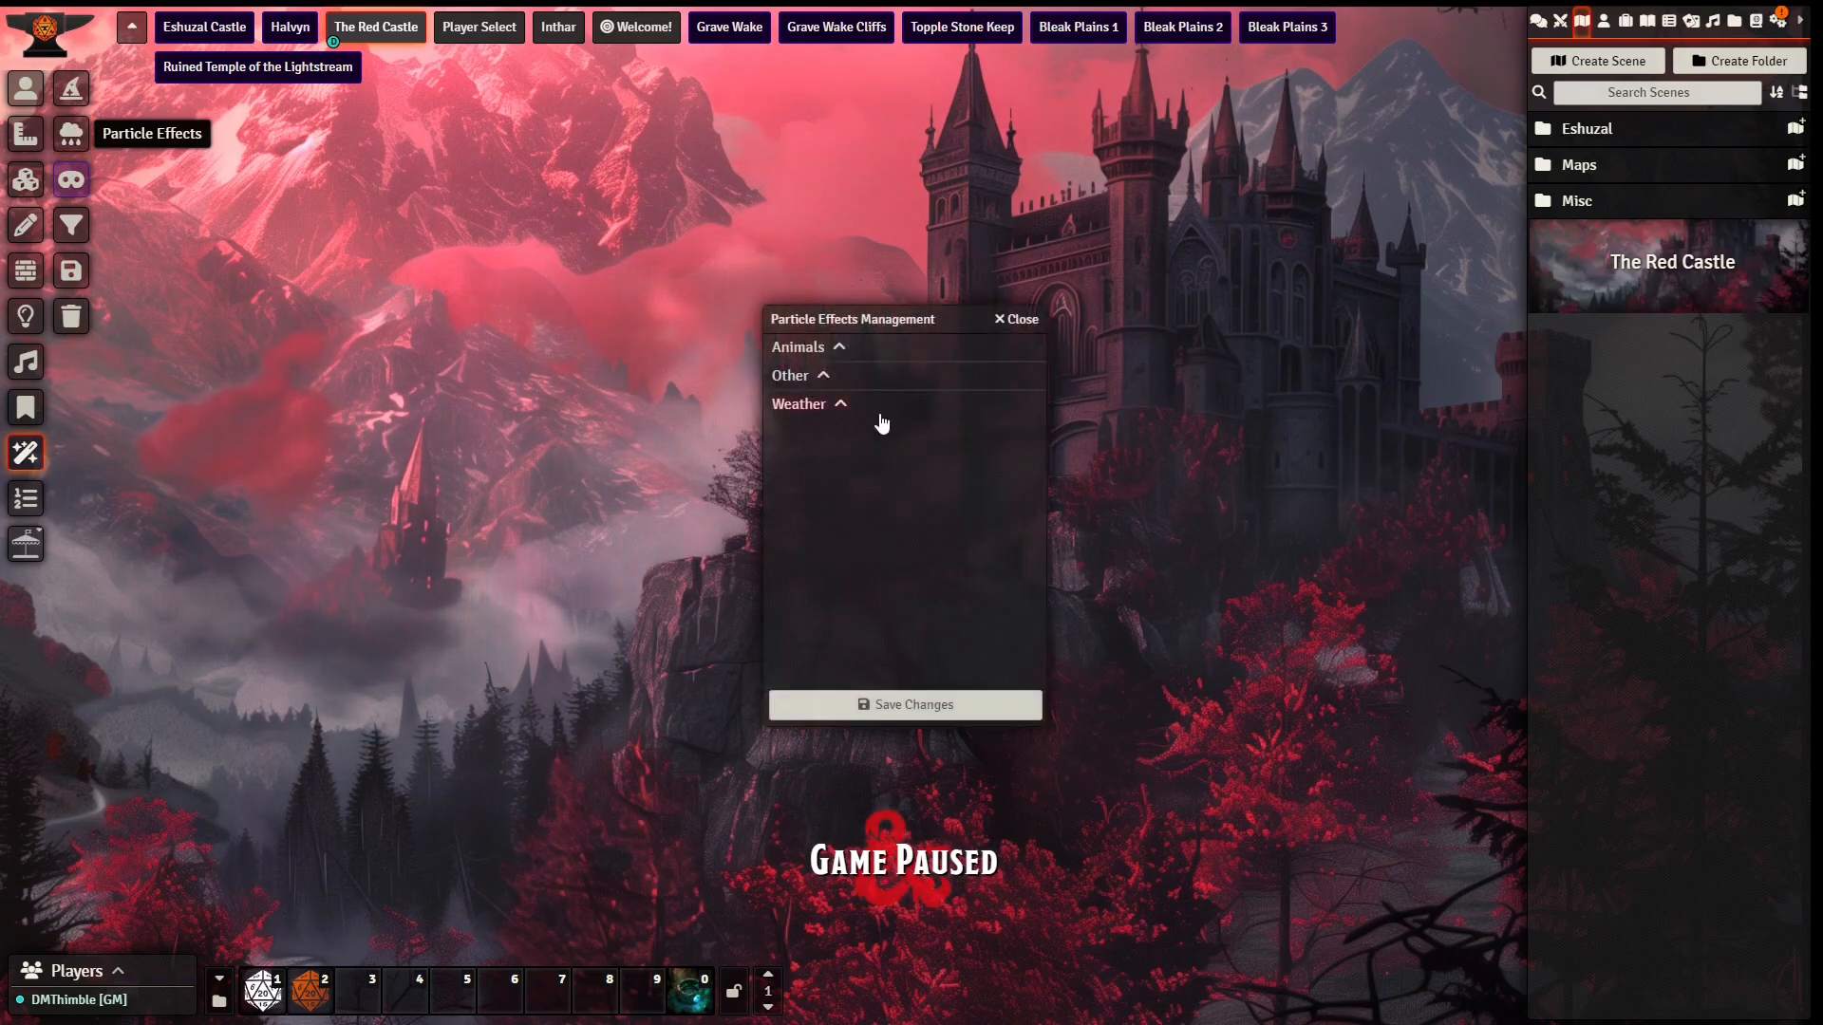
{"action": "left_click", "coordinate": [829, 406]}
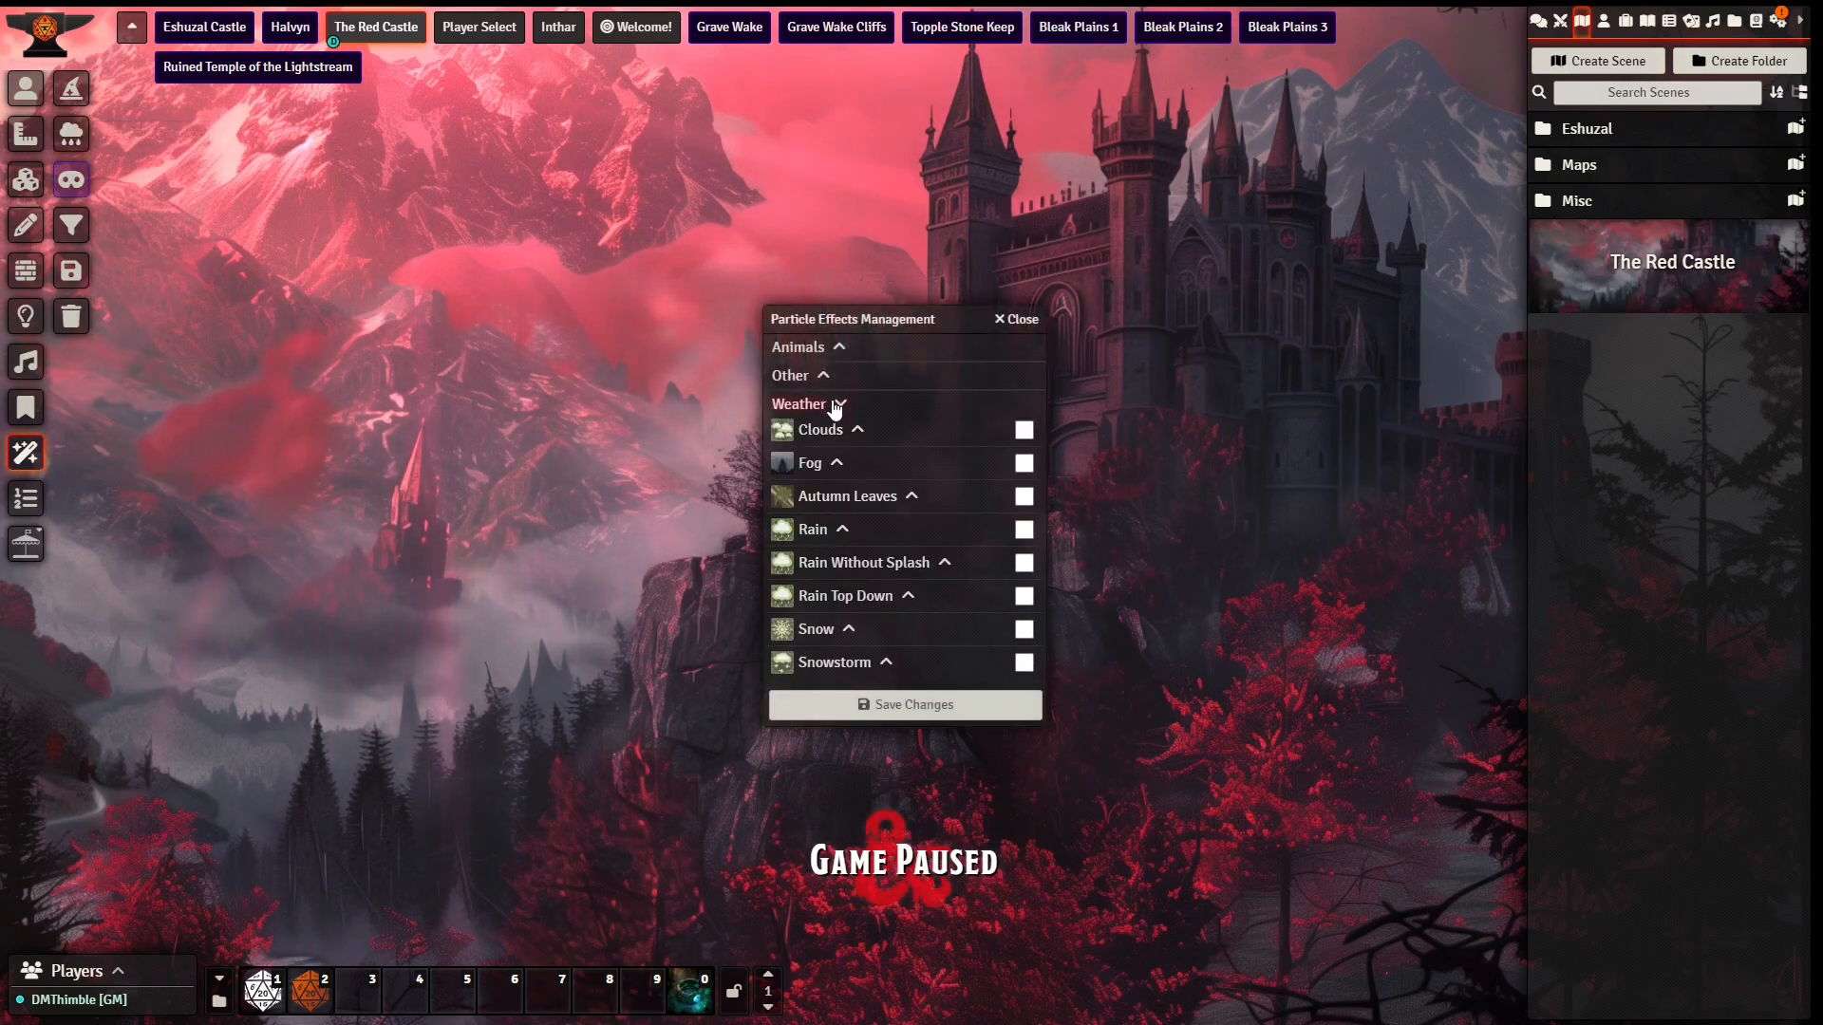
{"action": "left_click", "coordinate": [1024, 430]}
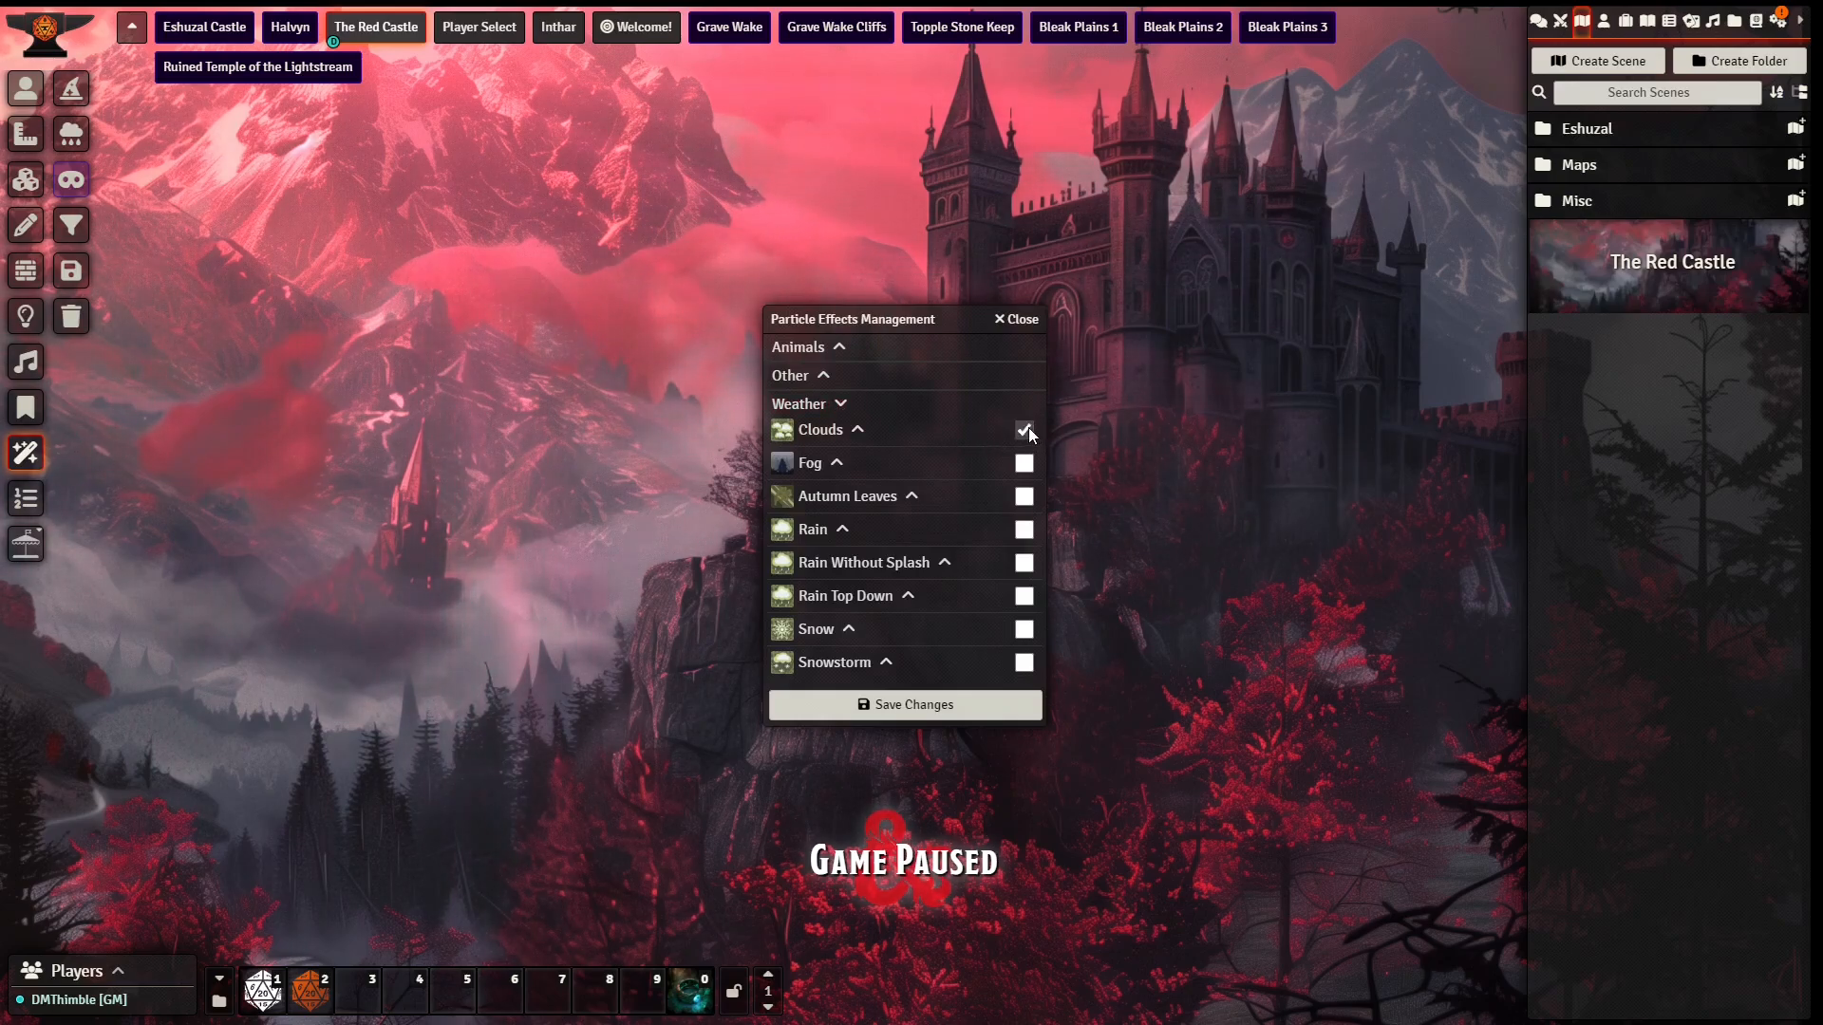
Step: Tint the Clouds effect muted red, sampled from the red mist over the mountains, and set its direction to 0
{"action": "left_click", "coordinate": [861, 432]}
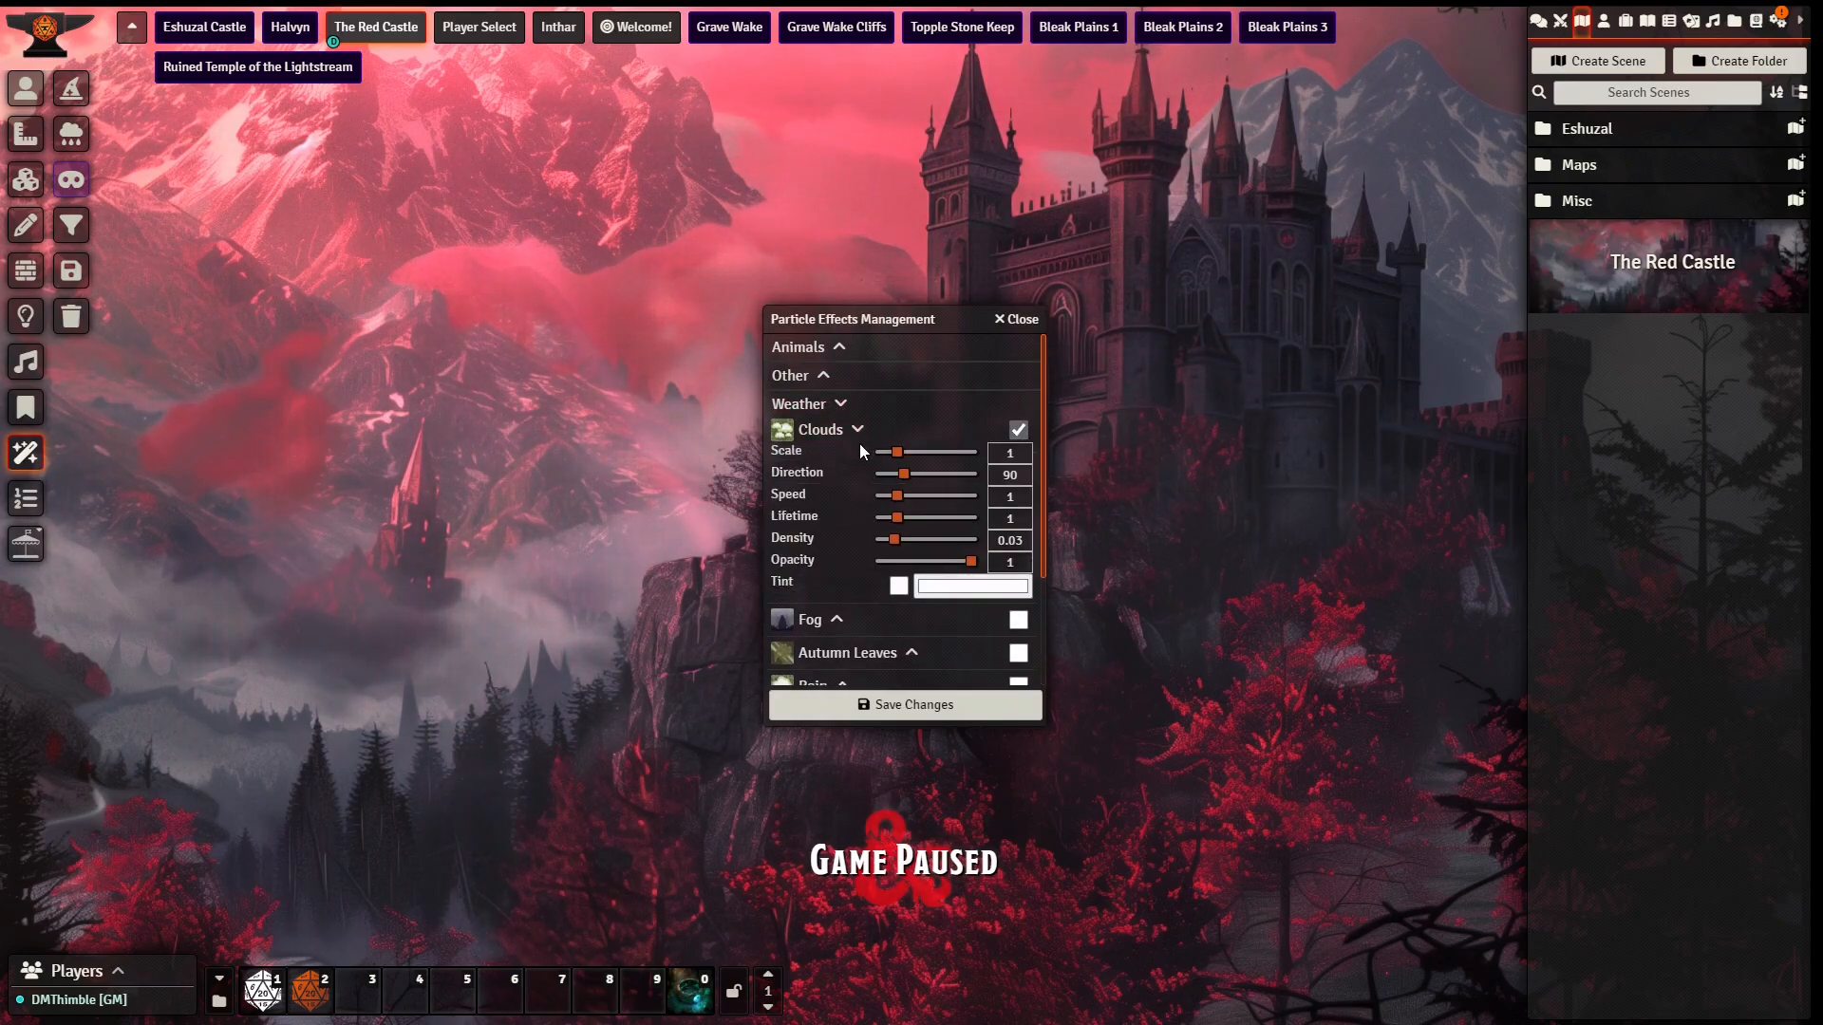
{"action": "left_click", "coordinate": [899, 587]}
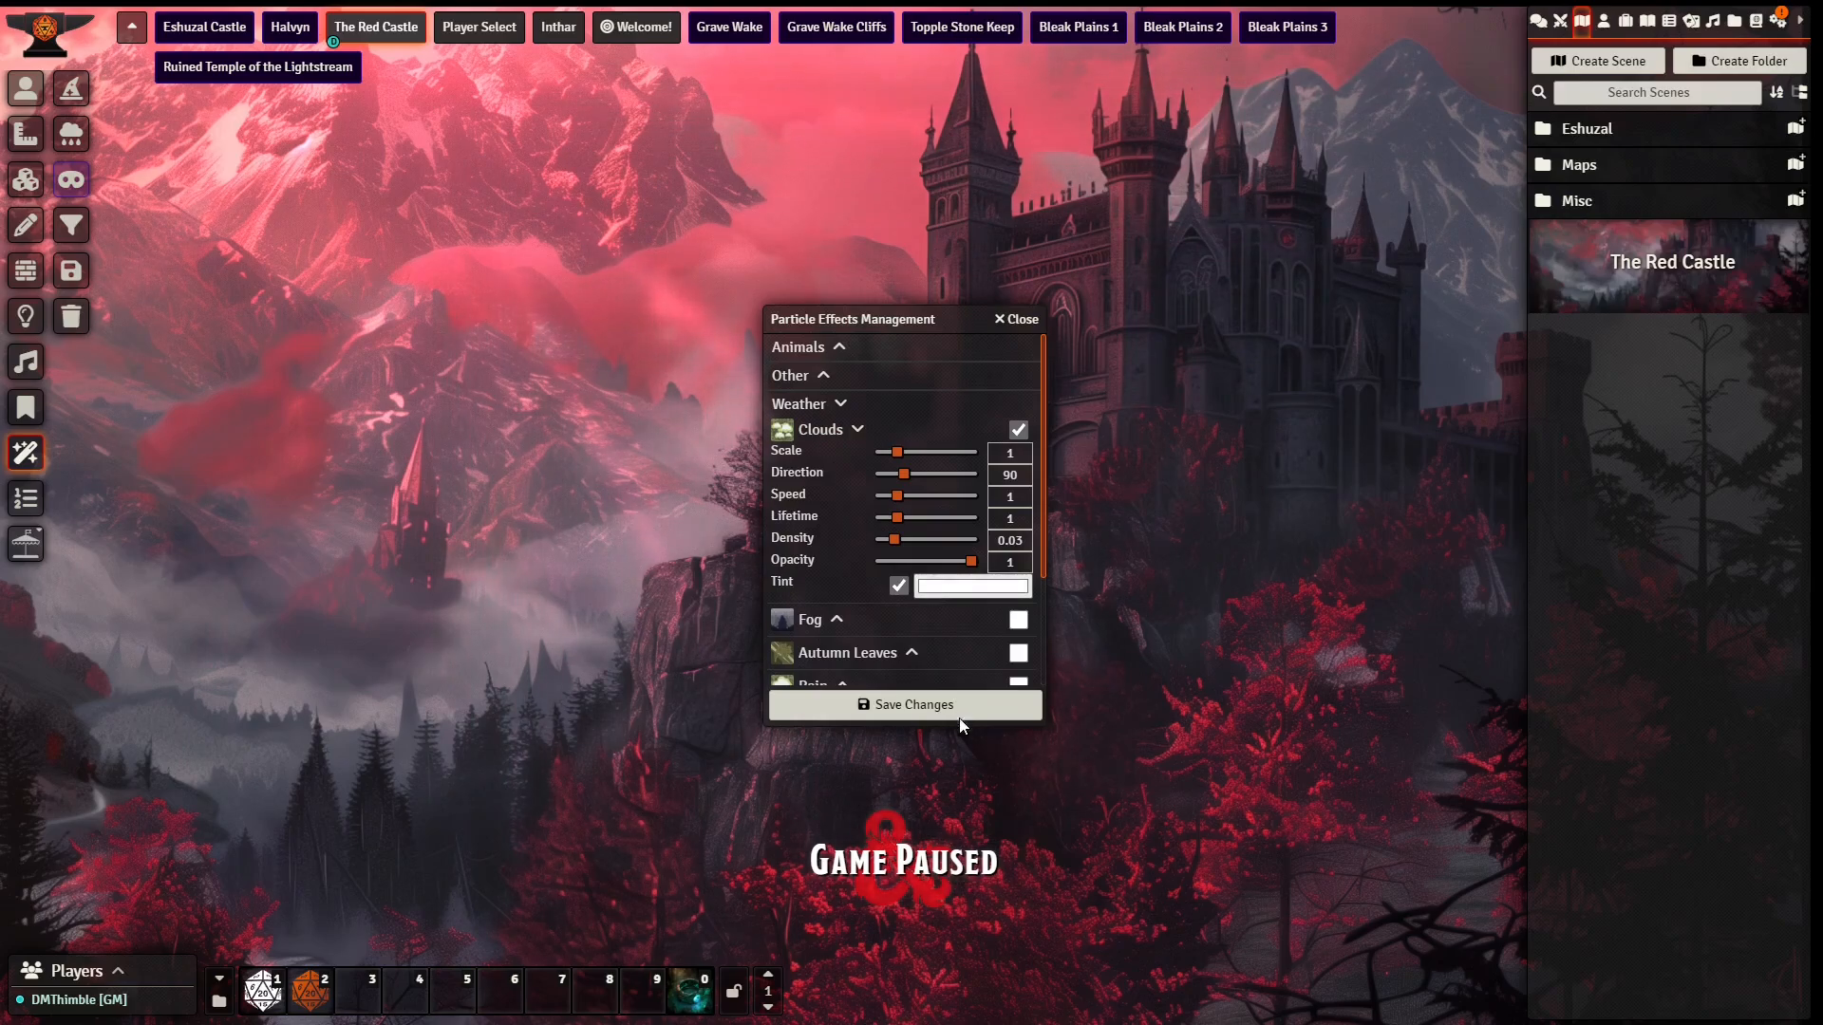
{"action": "left_click", "coordinate": [930, 757]}
{"action": "left_click", "coordinate": [242, 430]}
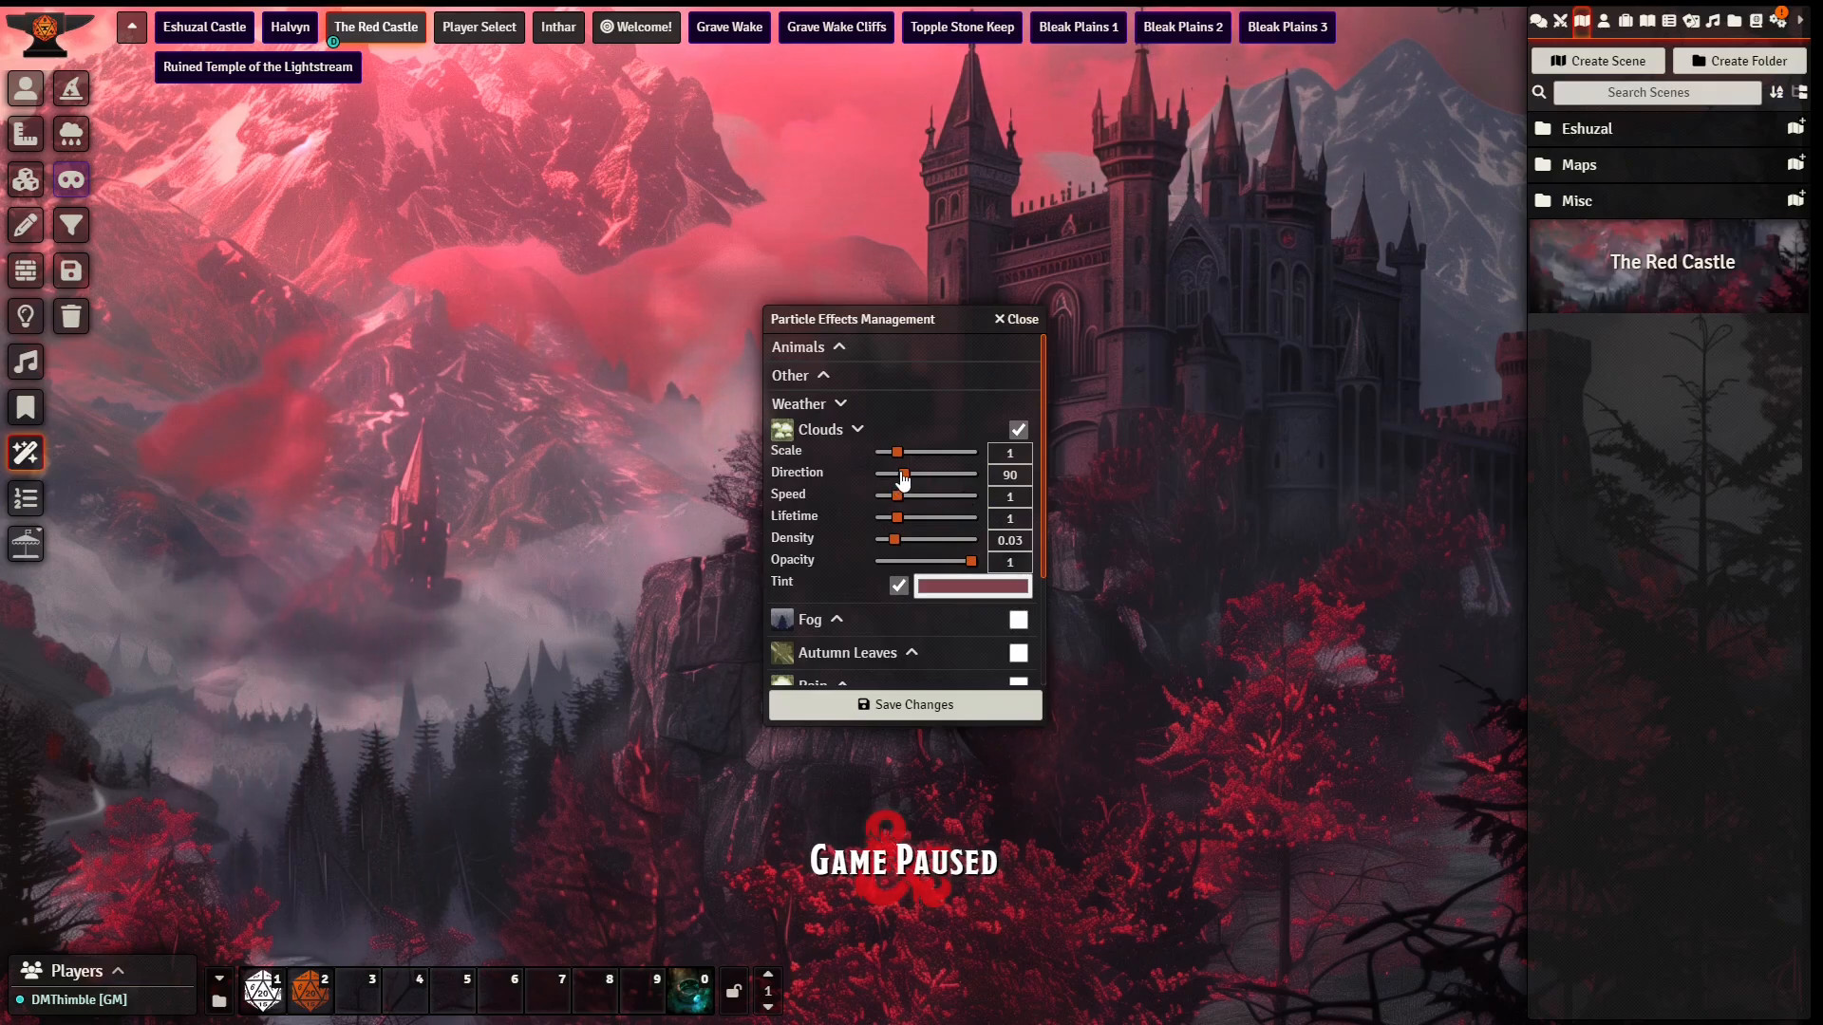
{"action": "left_click_drag", "start_coordinate": [901, 475], "coordinate": [786, 520]}
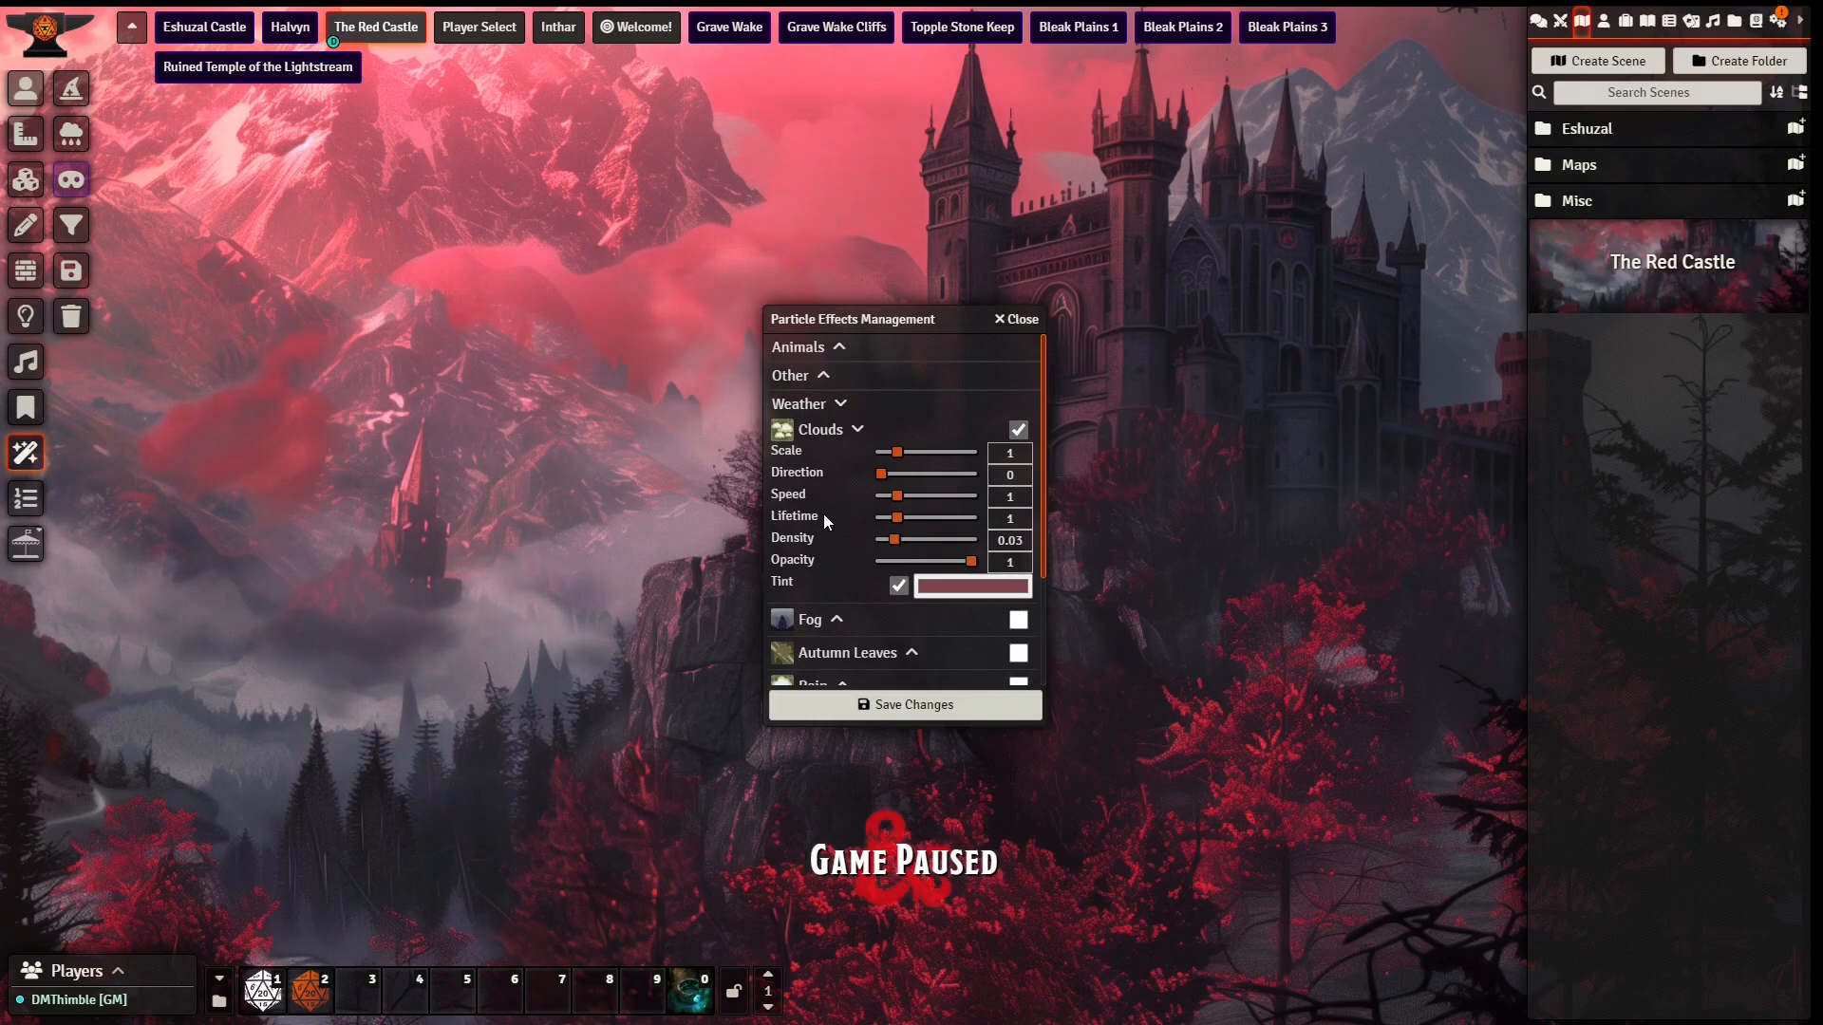
Step: Enable the Stars particle effect and give it a pinkish-red tint
{"action": "scroll", "coordinate": [823, 514], "scroll_direction": "down", "scroll_amount": 3}
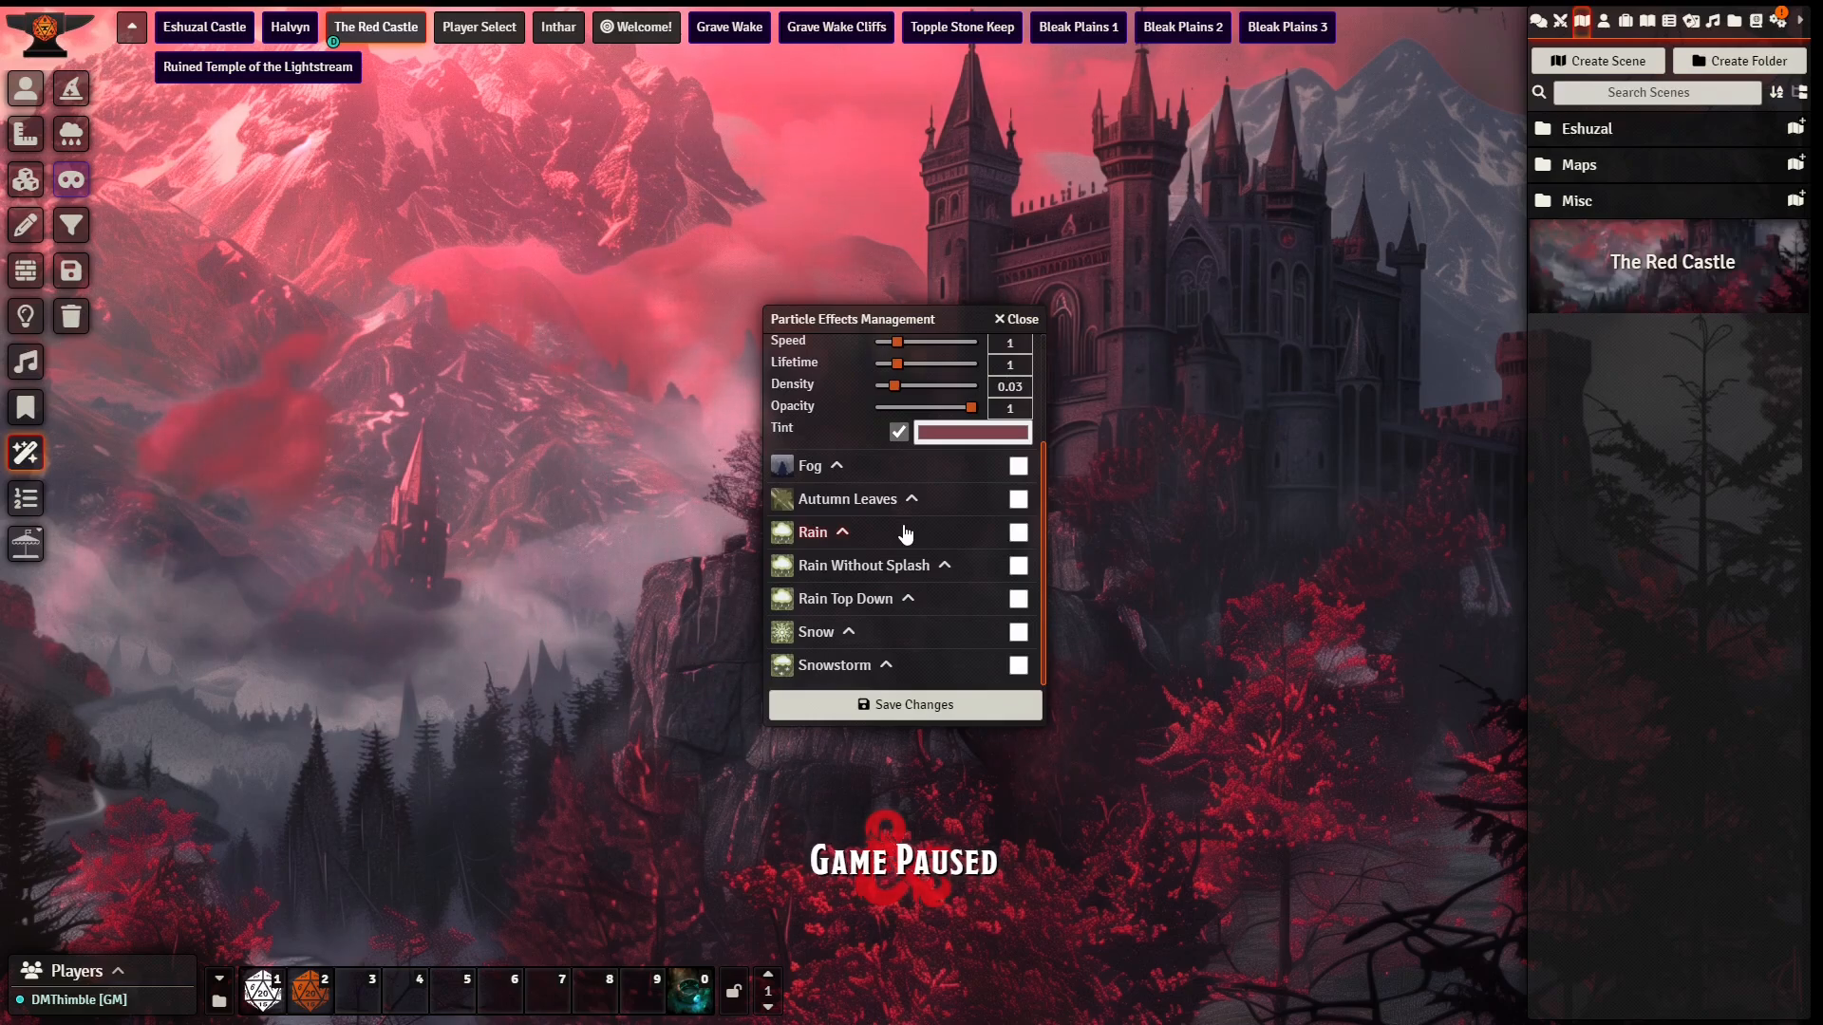
{"action": "scroll", "coordinate": [855, 431], "scroll_direction": "up", "scroll_amount": 2}
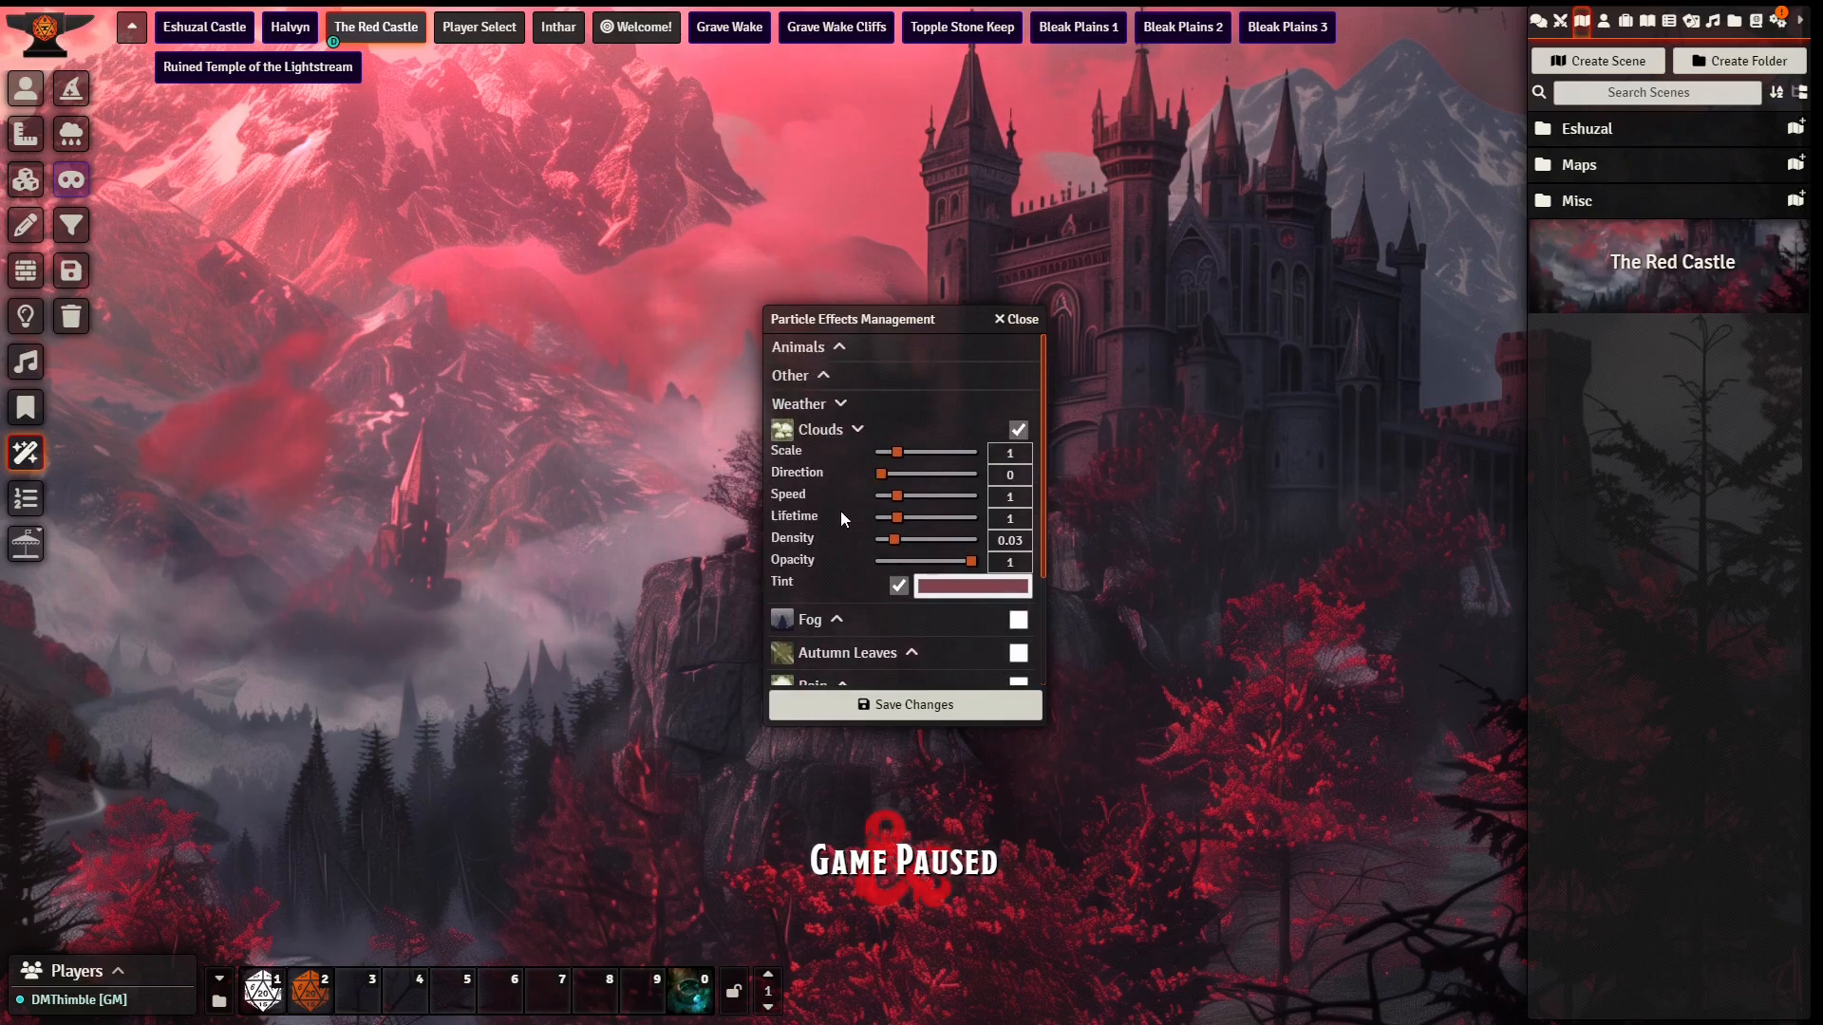
{"action": "left_click", "coordinate": [821, 380]}
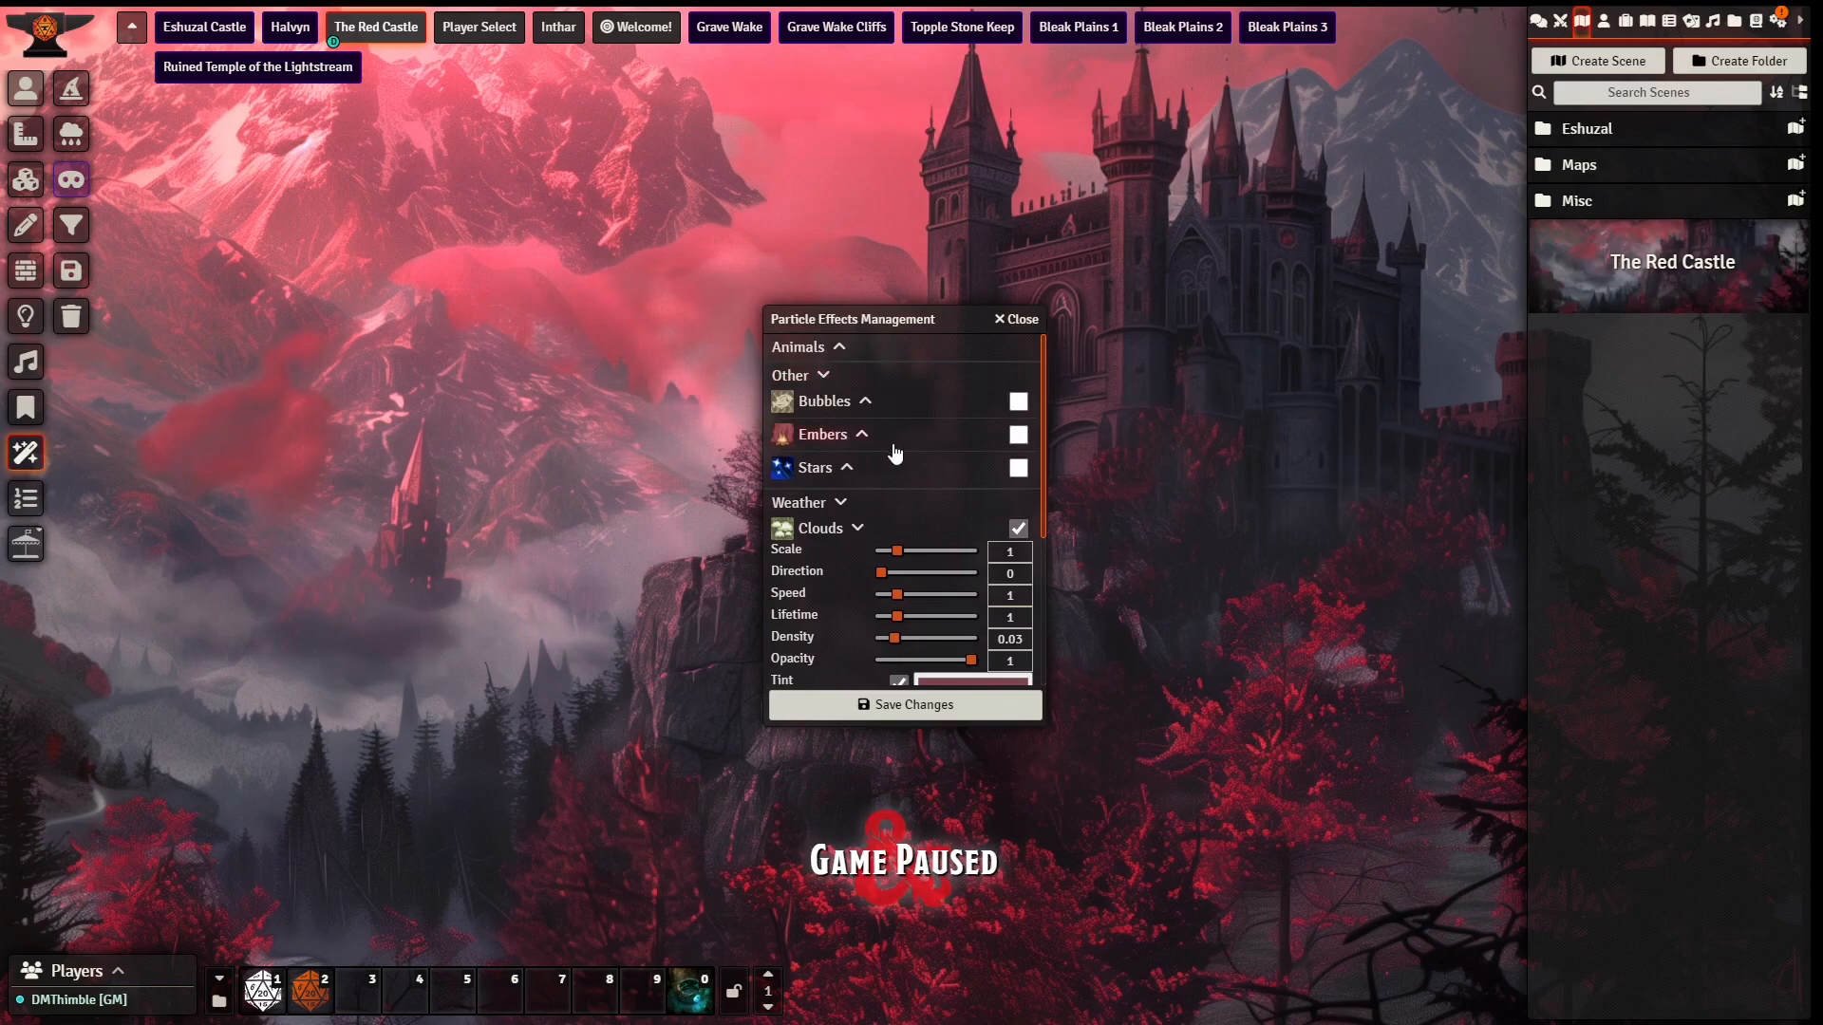
{"action": "left_click", "coordinate": [846, 469]}
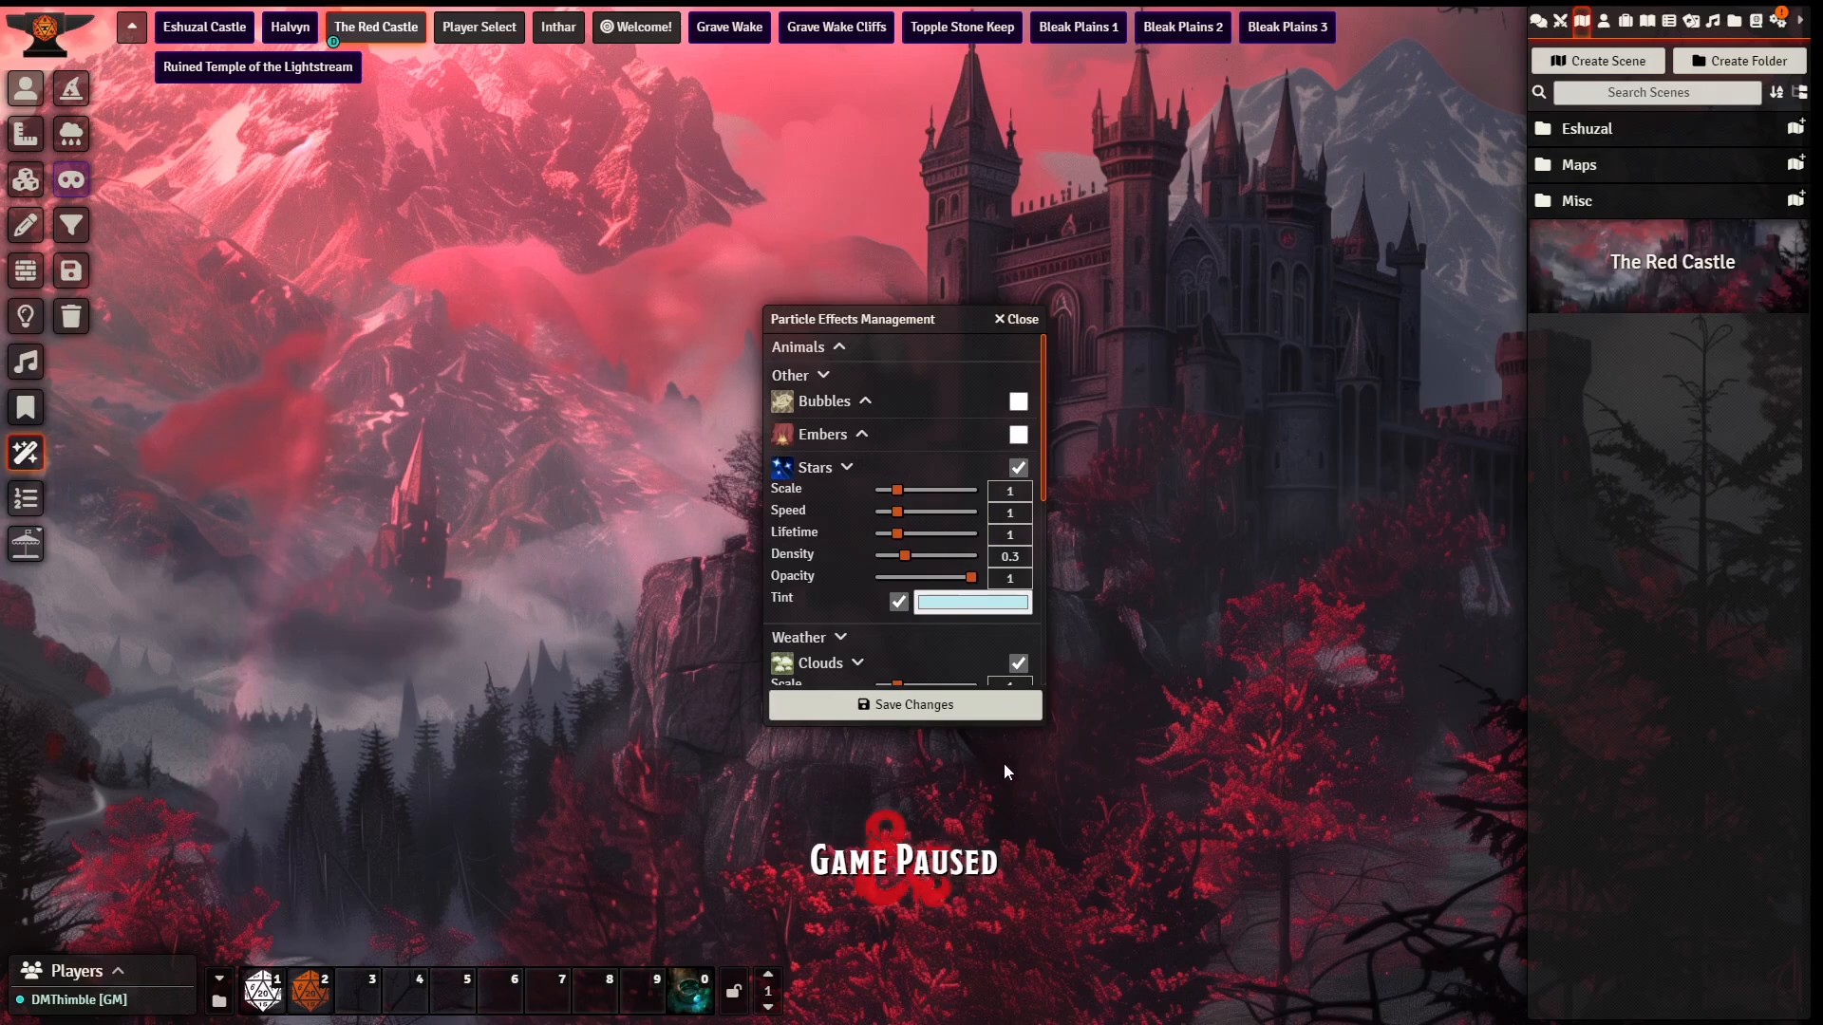
{"action": "left_click", "coordinate": [1035, 638]}
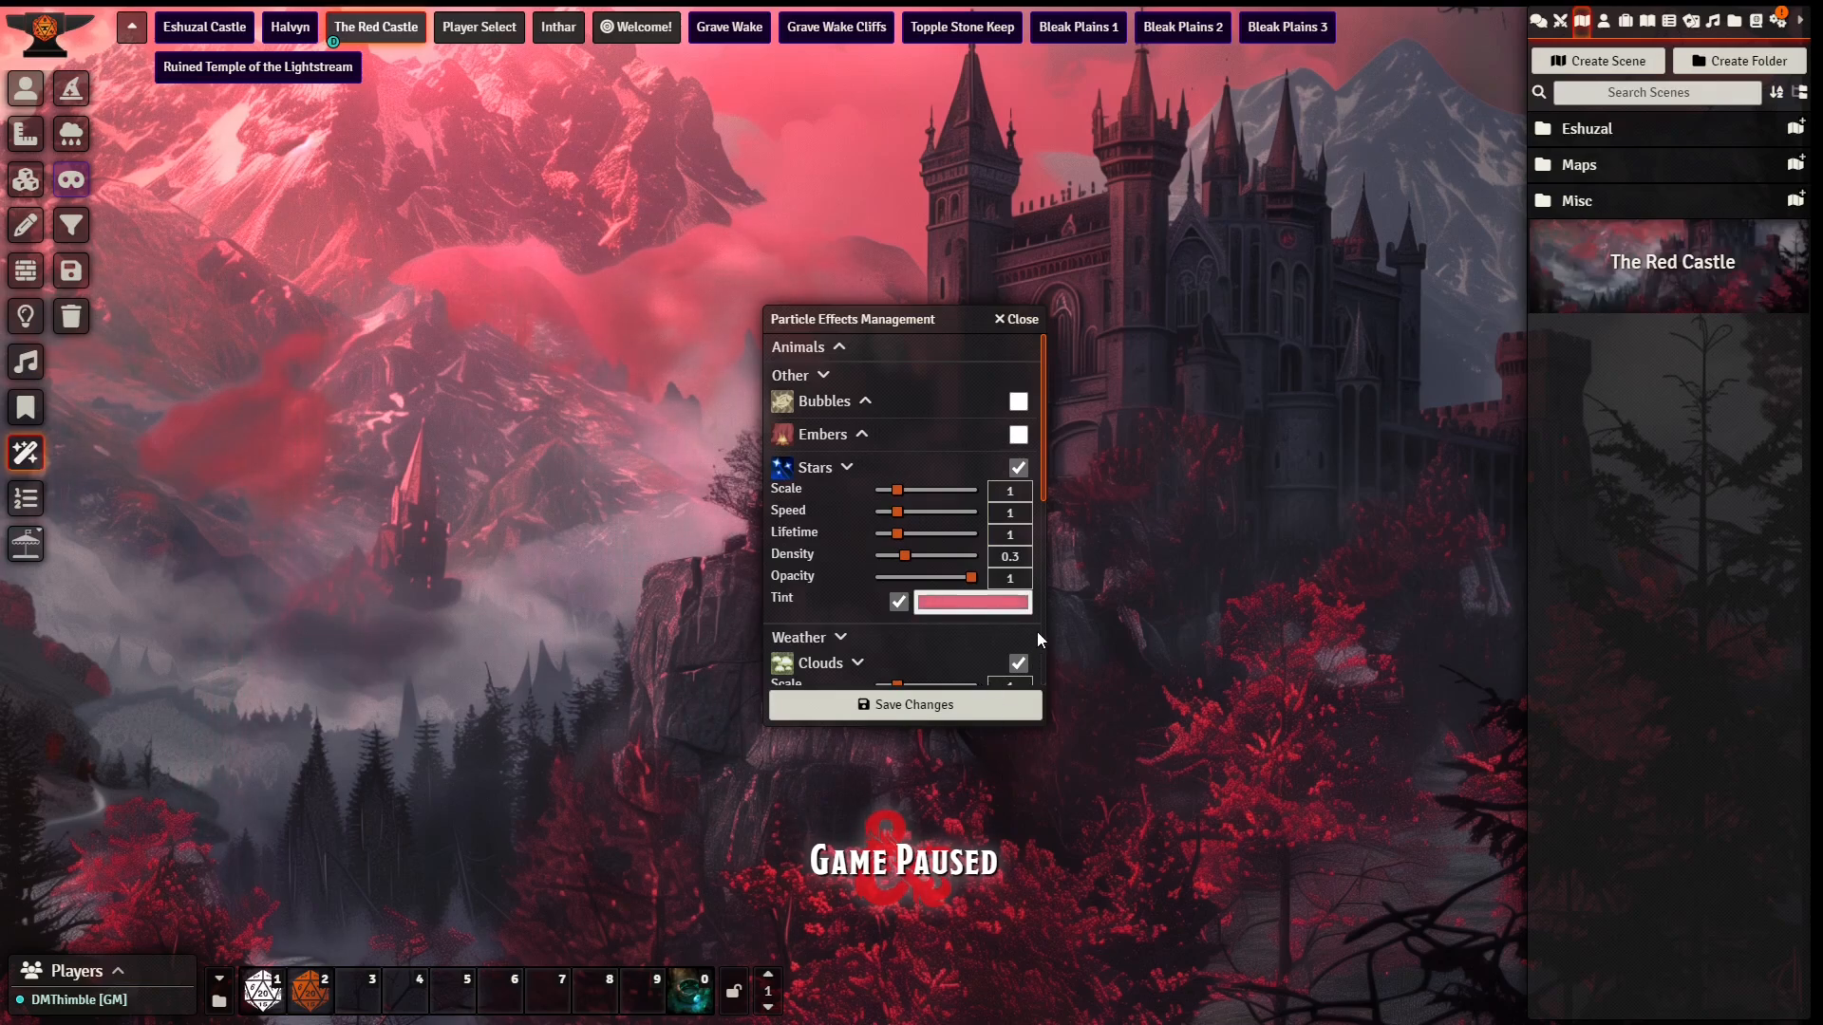
{"action": "left_click_drag", "start_coordinate": [1038, 633], "coordinate": [1046, 643]}
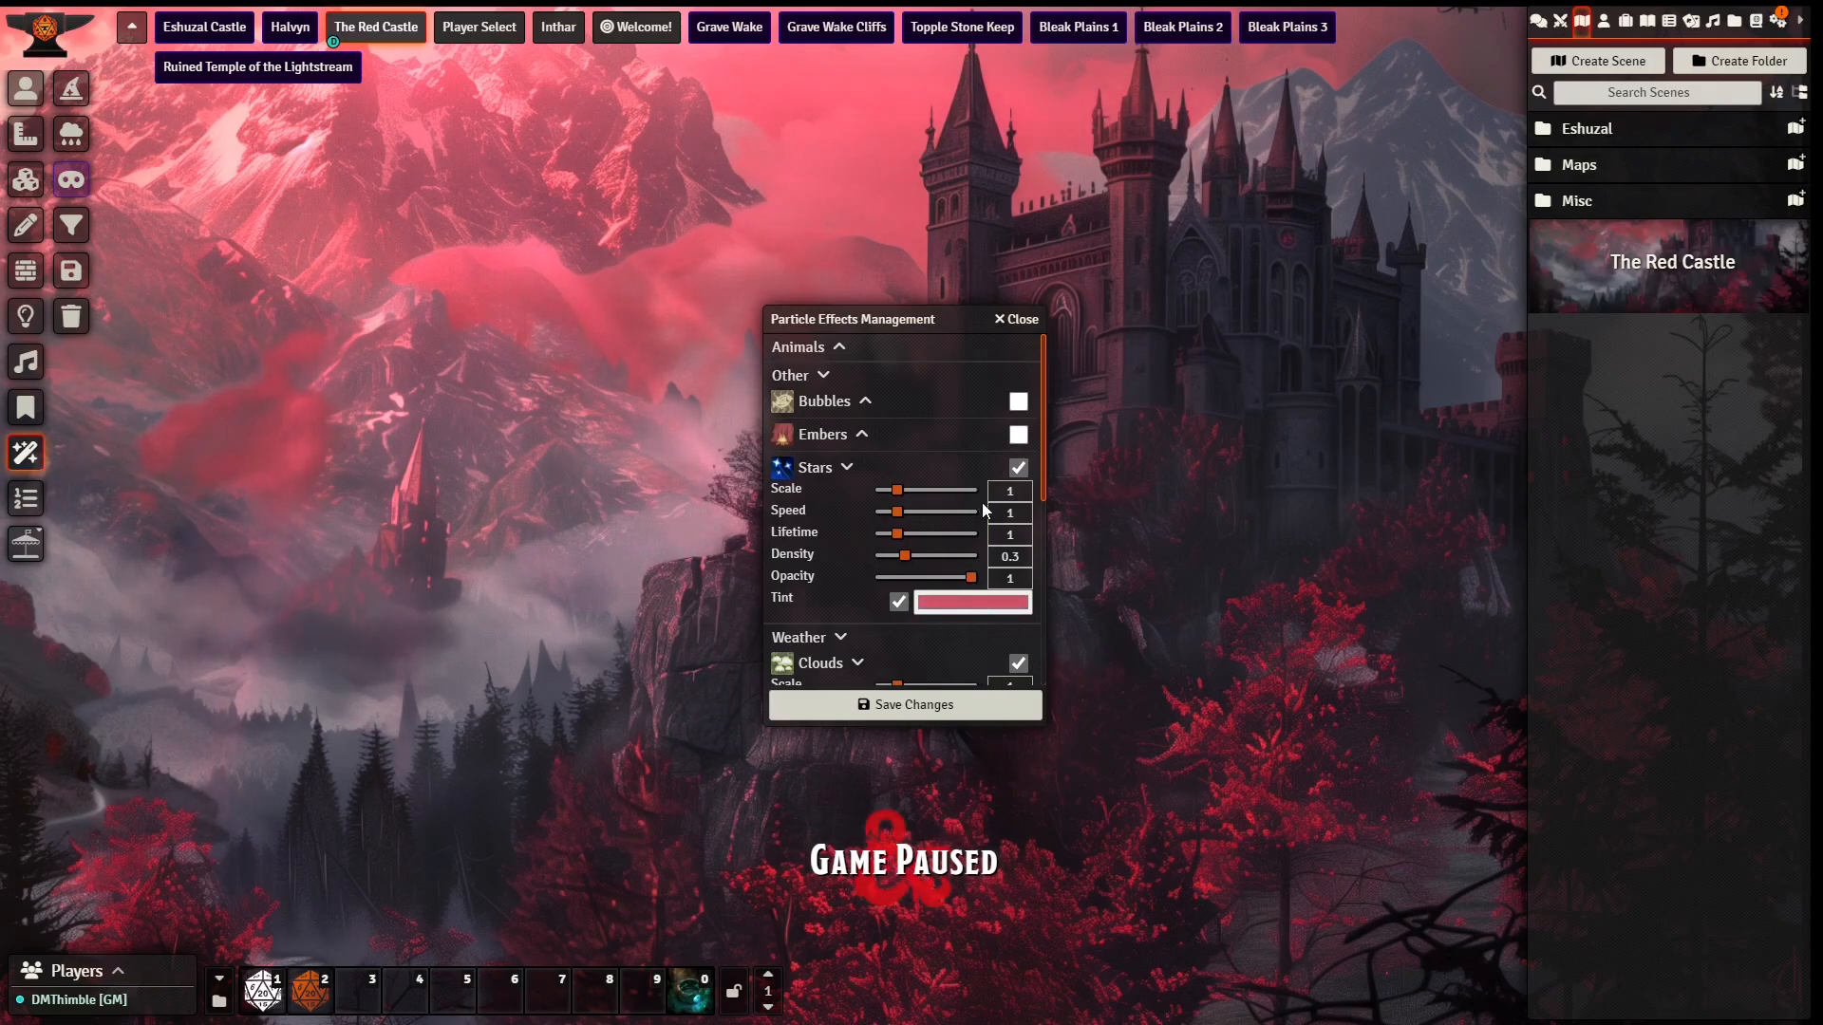
Step: Enable the Embers particle effect and set its density to 0.25
{"action": "left_click", "coordinate": [858, 434]}
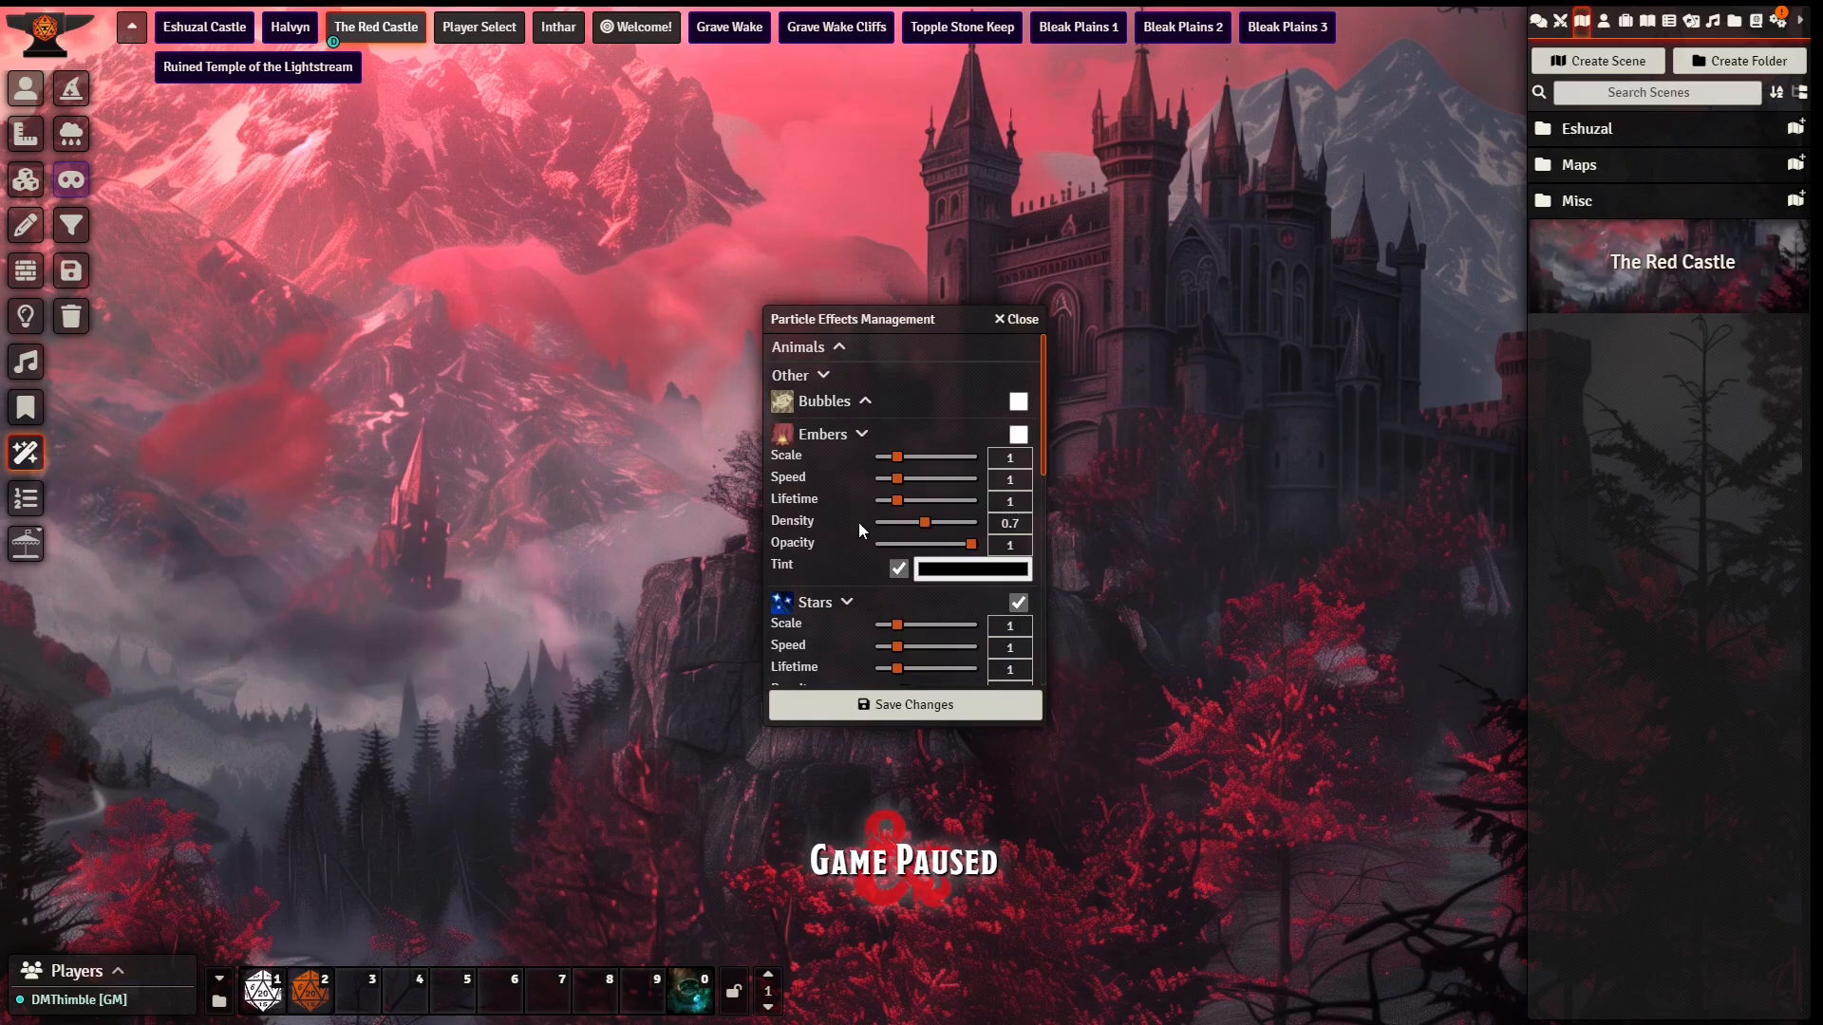
{"action": "left_click", "coordinate": [894, 523]}
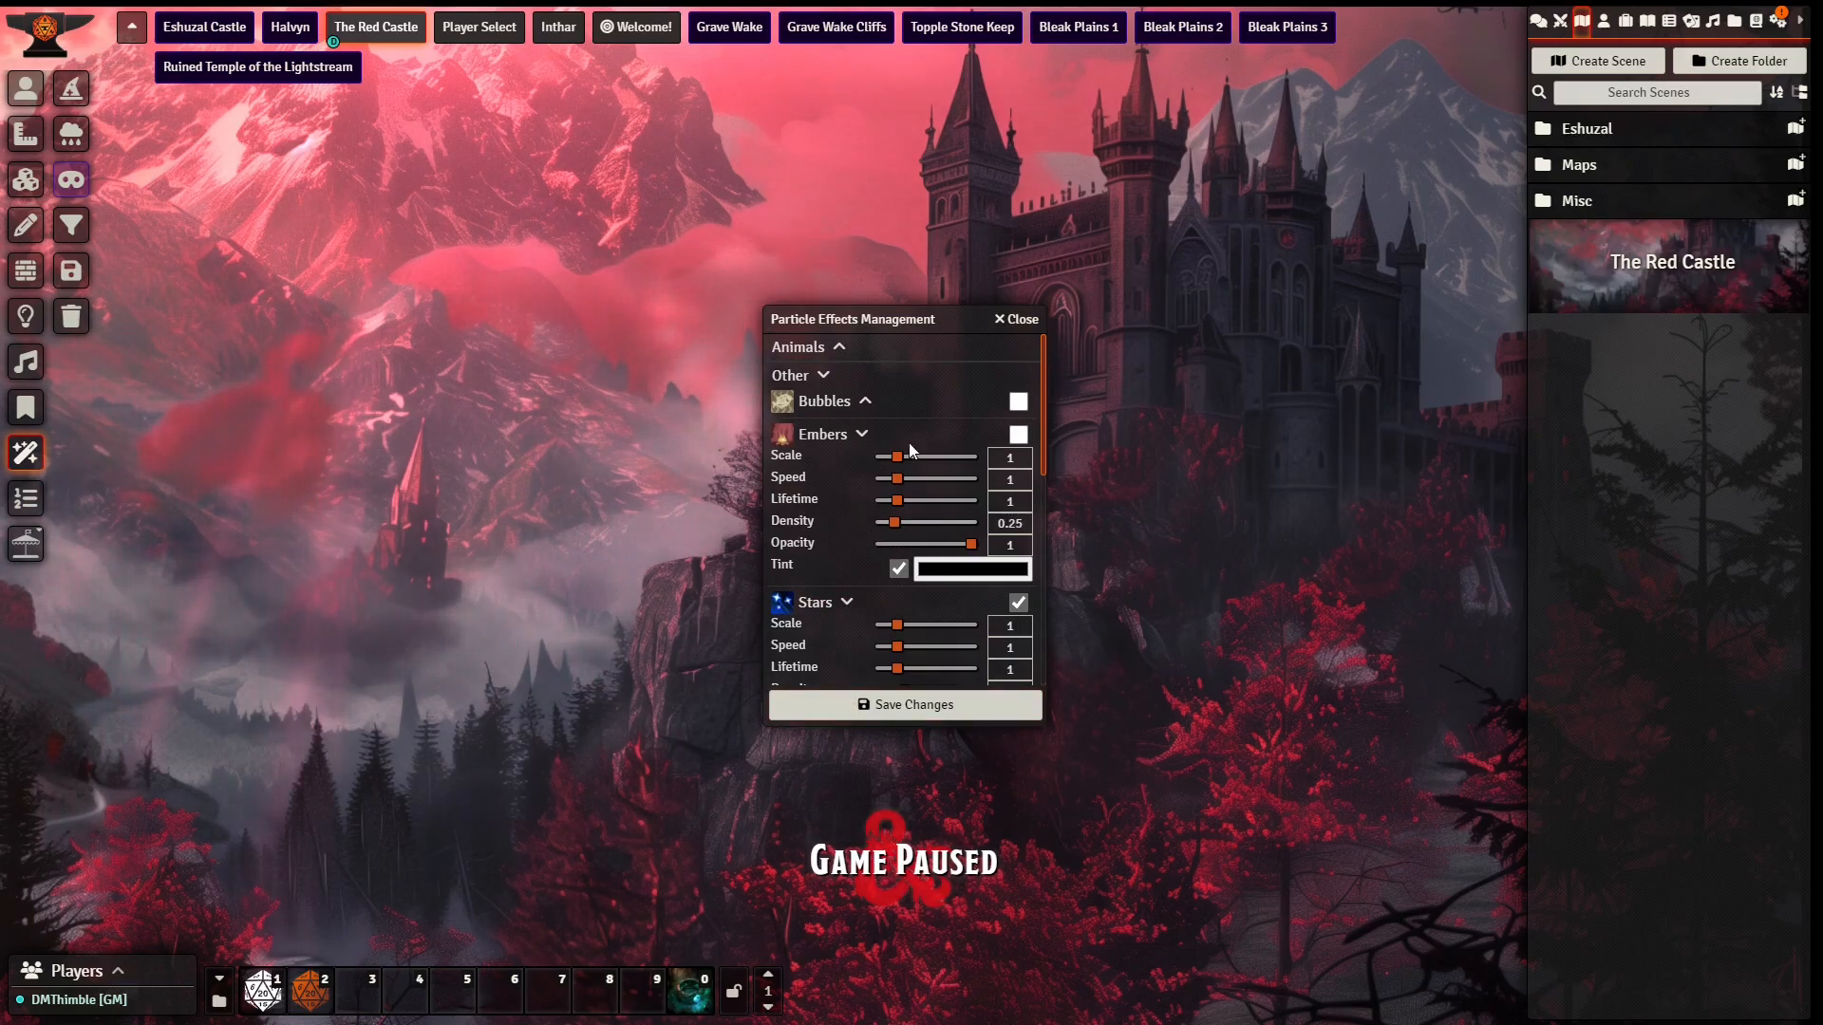
{"action": "scroll", "coordinate": [851, 486], "scroll_direction": "down", "scroll_amount": 2}
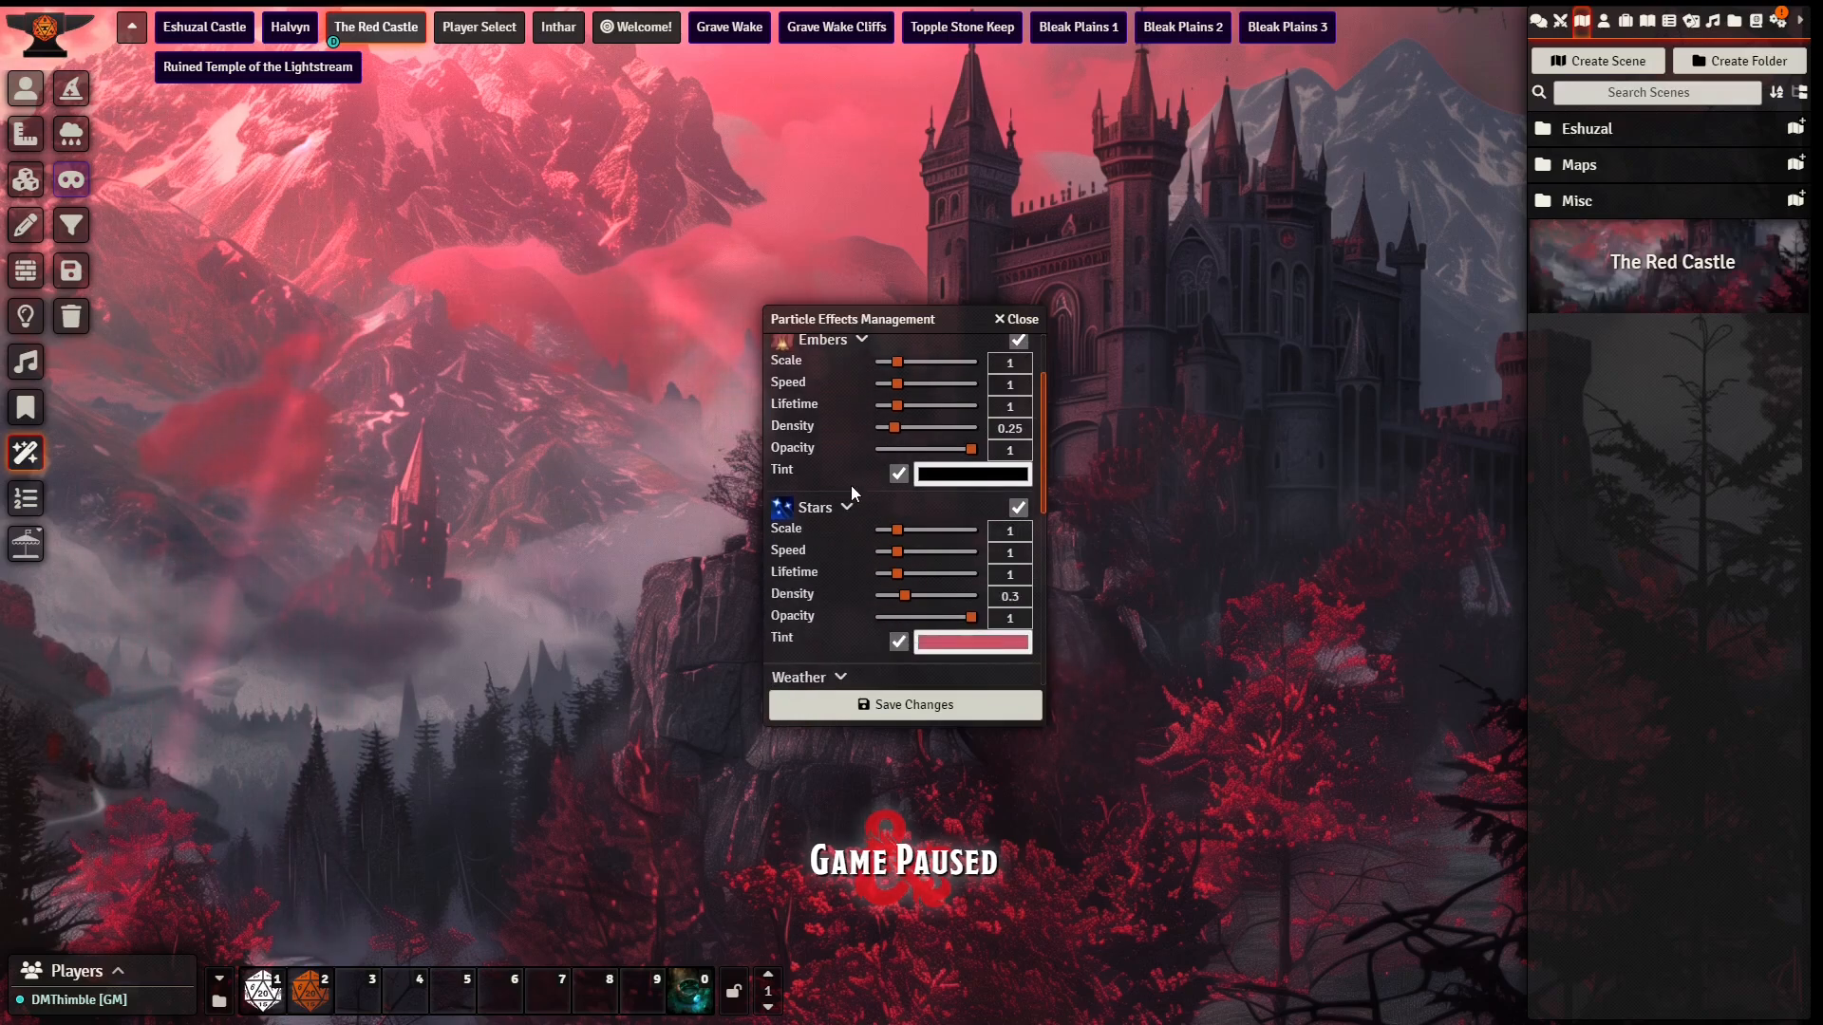
Step: Lower the Embers density to 0.15 and close the particle effects management
{"action": "scroll", "coordinate": [997, 527], "scroll_direction": "up", "scroll_amount": 2}
{"action": "scroll", "coordinate": [836, 598], "scroll_direction": "down", "scroll_amount": 3}
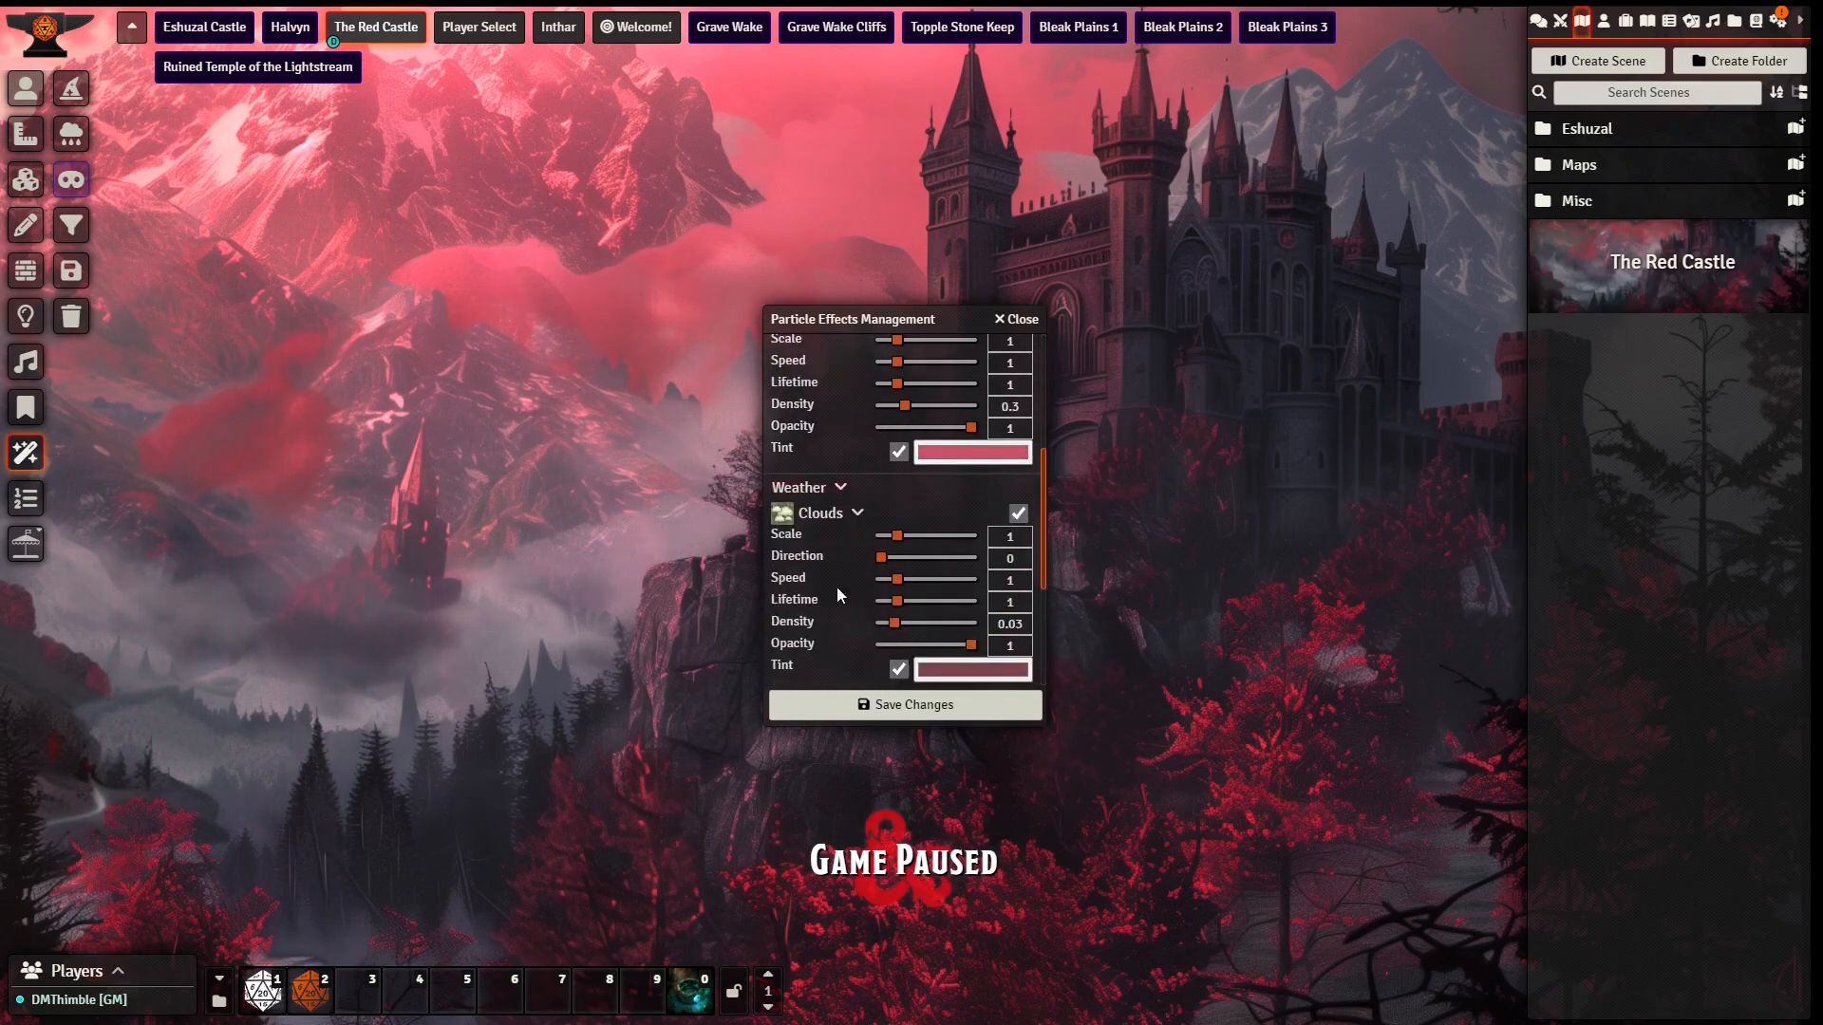
{"action": "scroll", "coordinate": [893, 520], "scroll_direction": "down", "scroll_amount": 1}
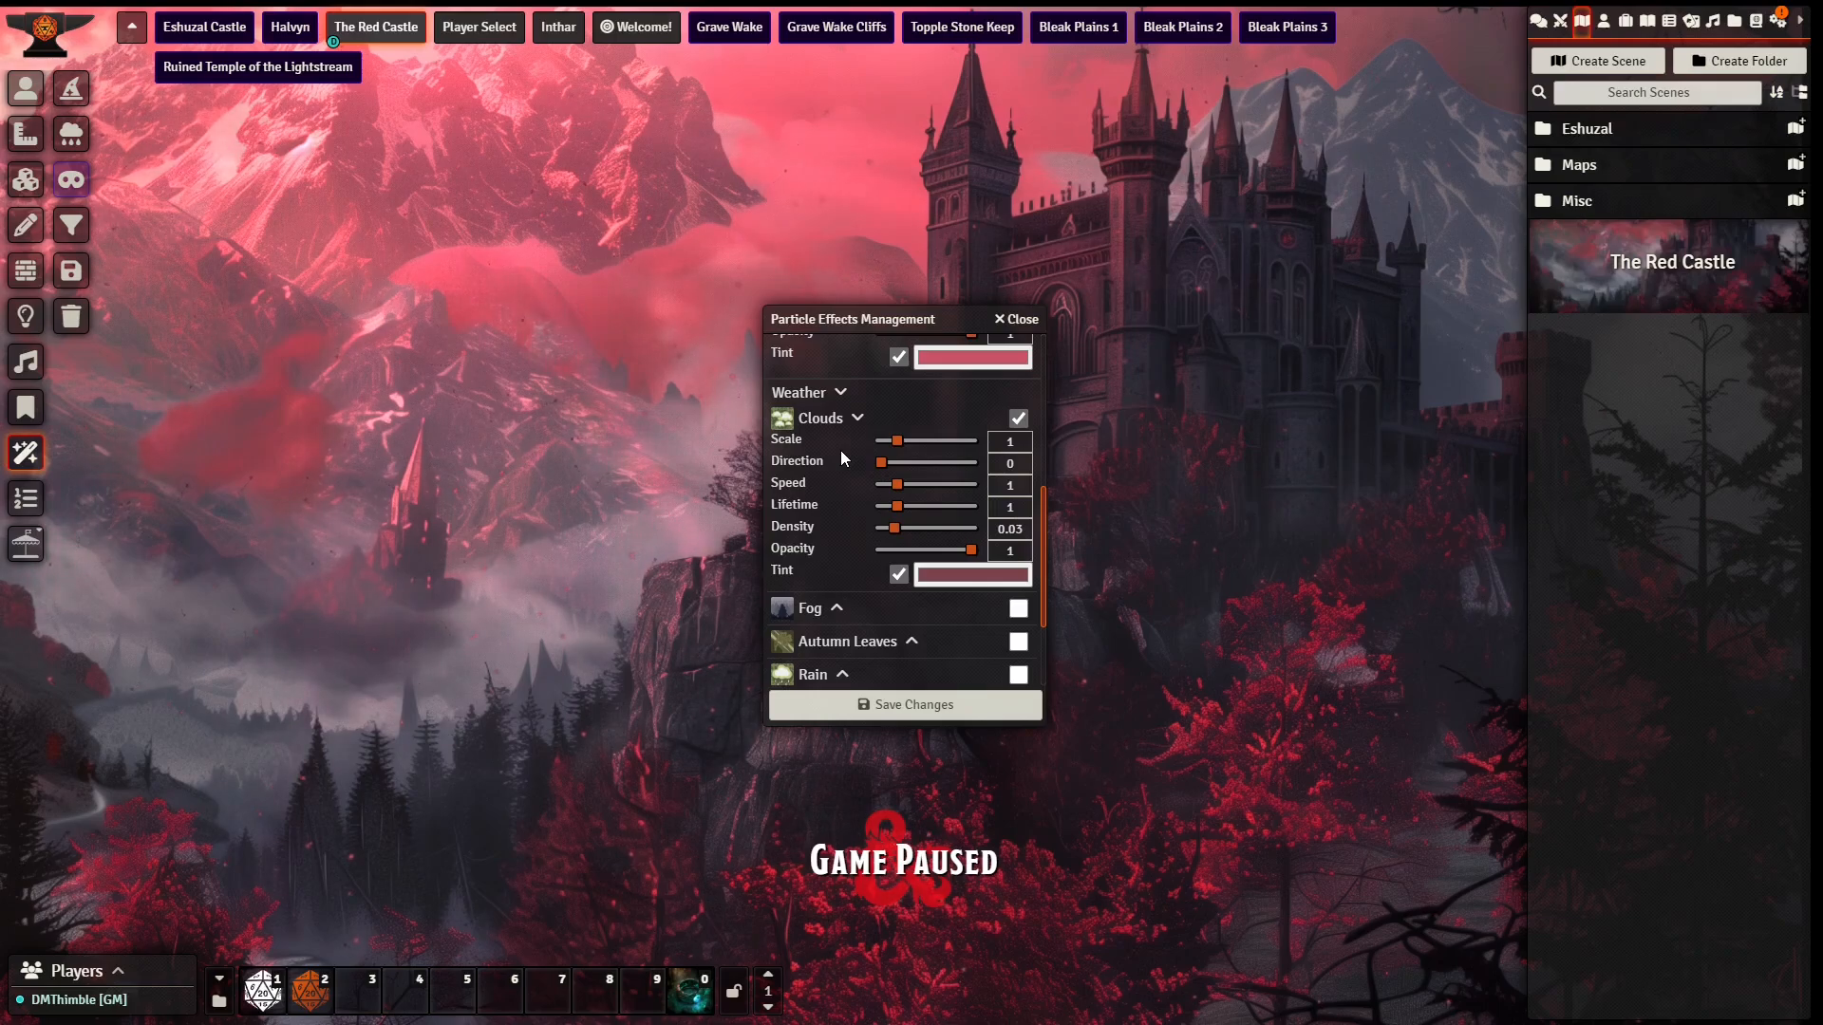
{"action": "scroll", "coordinate": [842, 438], "scroll_direction": "up", "scroll_amount": 5}
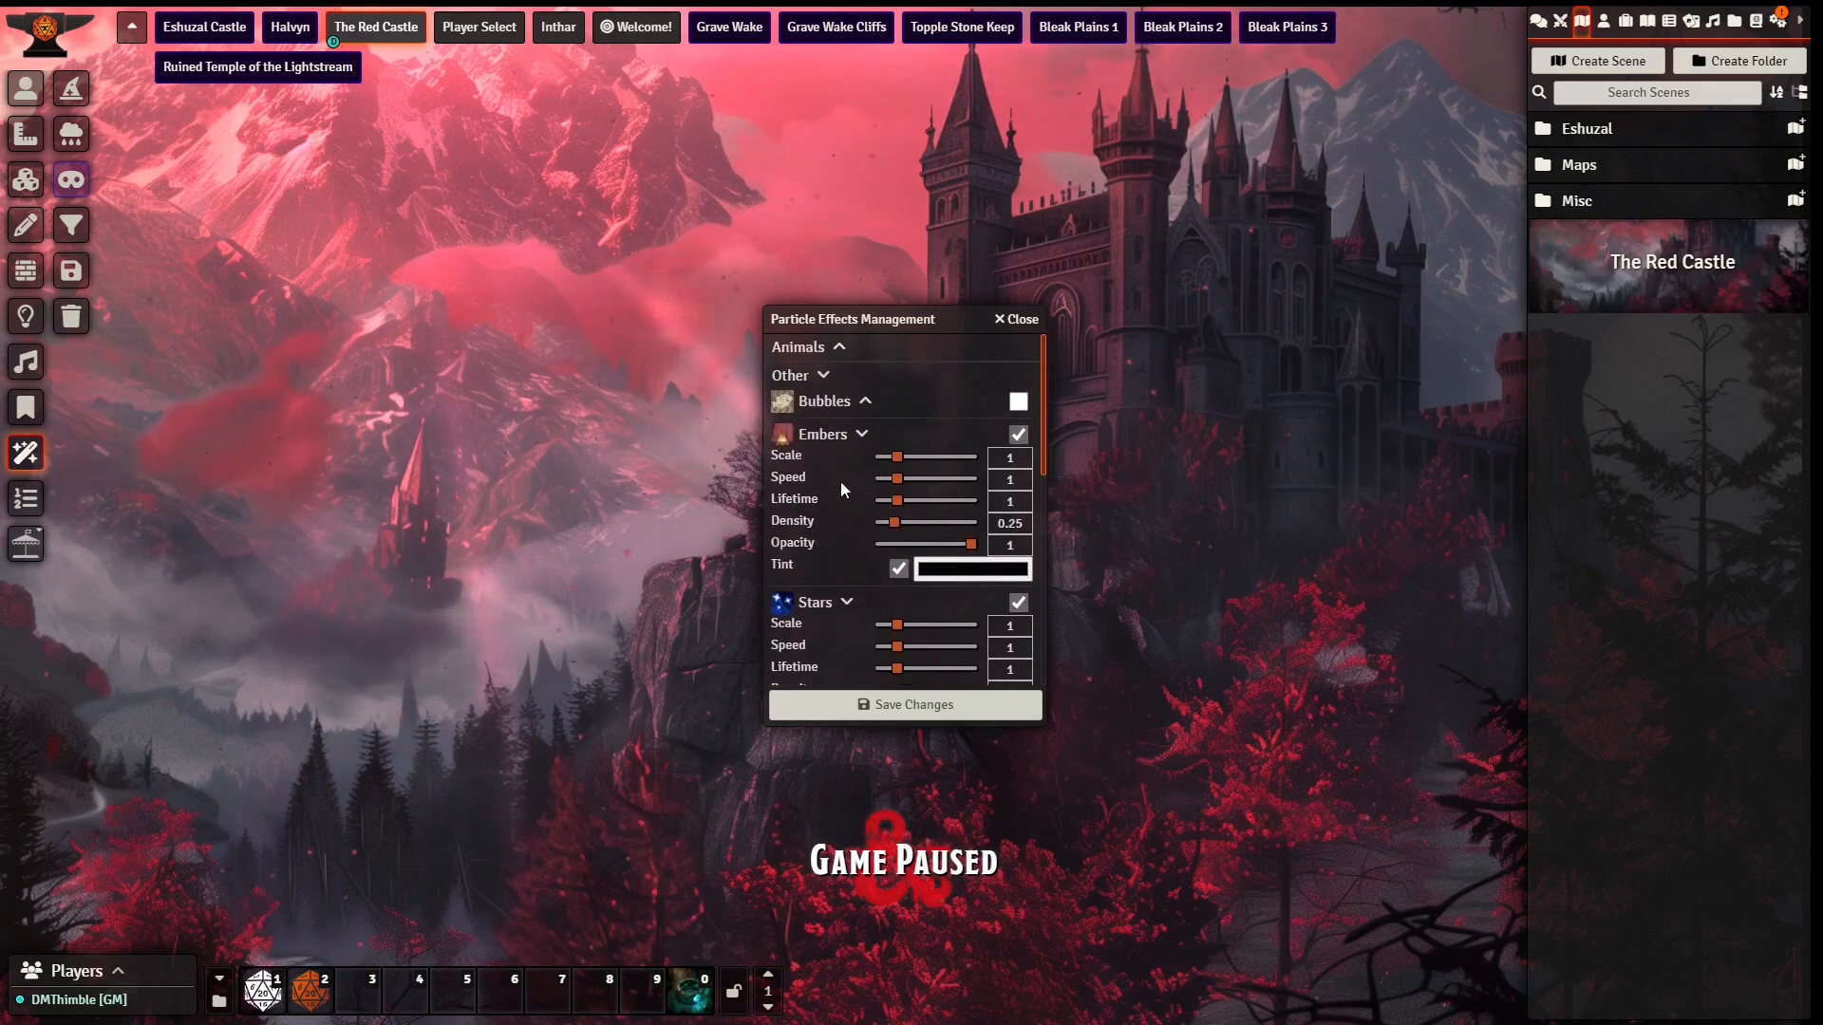
{"action": "left_click", "coordinate": [888, 523]}
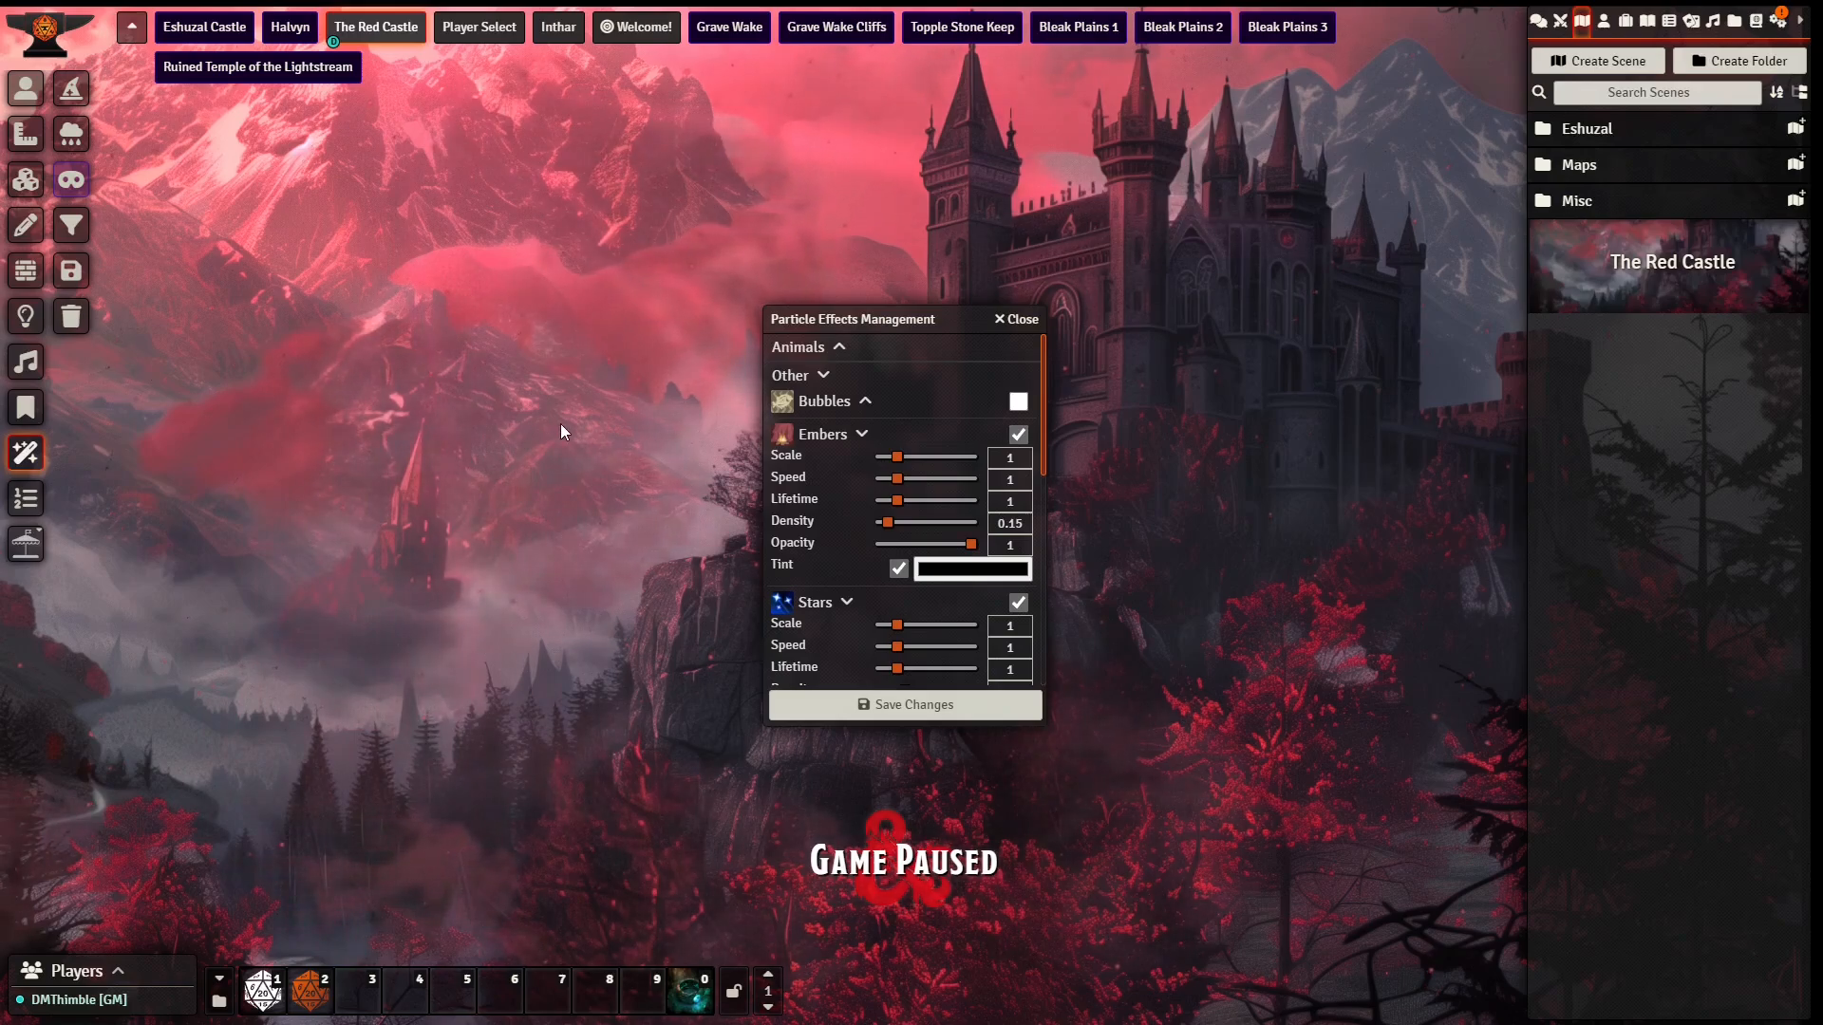
{"action": "scroll", "coordinate": [829, 481], "scroll_direction": "down", "scroll_amount": 5}
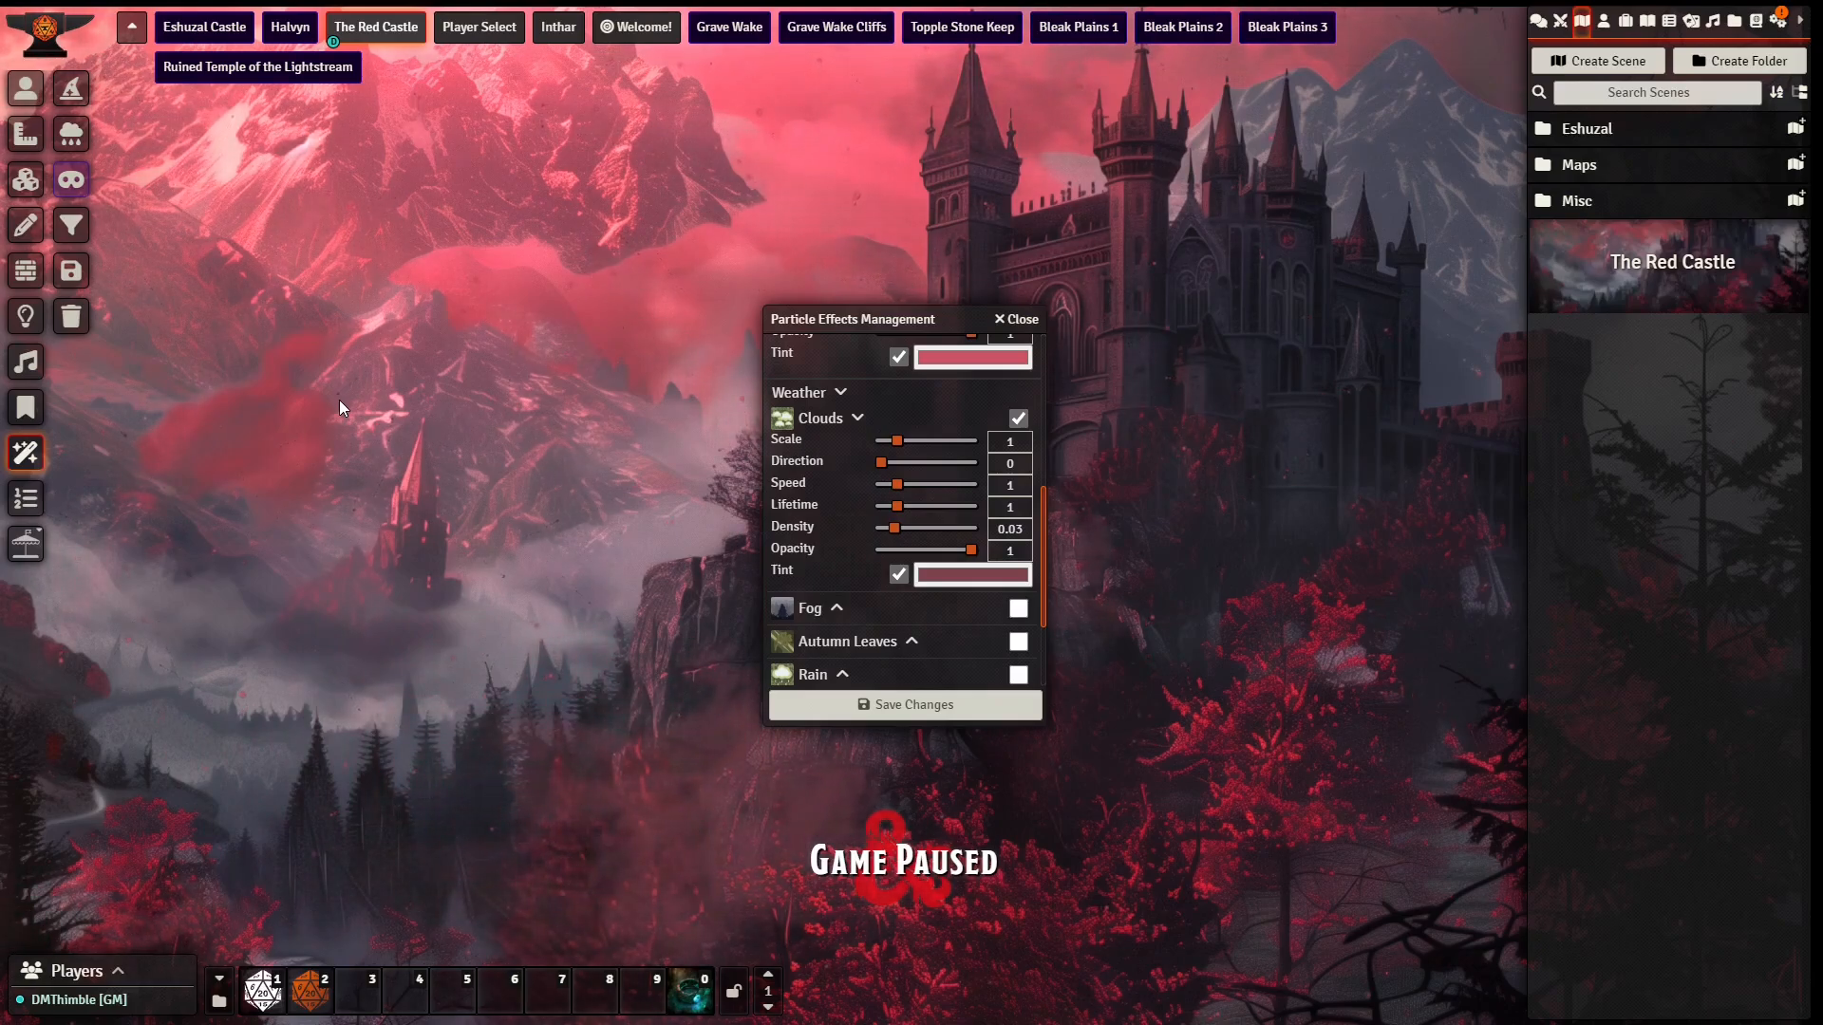
{"action": "left_click", "coordinate": [1019, 322]}
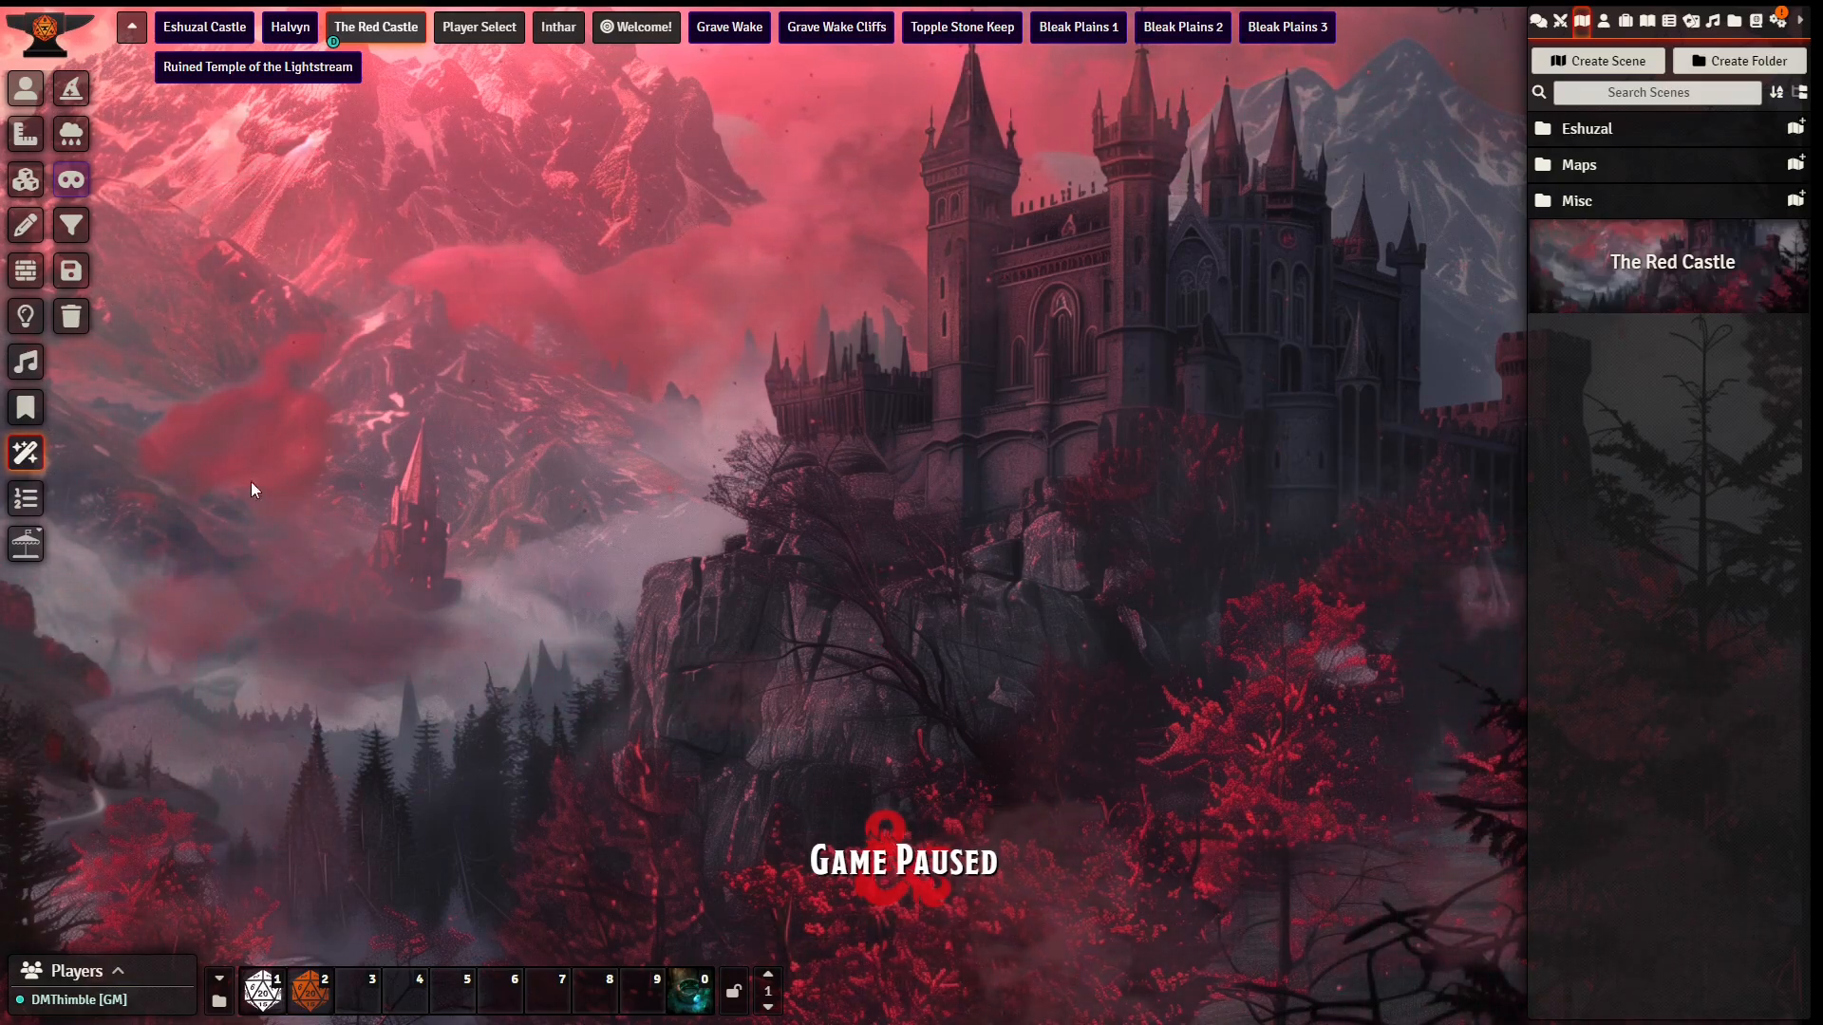
Step: Place an ambient light with a dim radius of about 31 ft over the misty valley and give it the Swirling Fog animation
{"action": "left_click", "coordinate": [26, 315]}
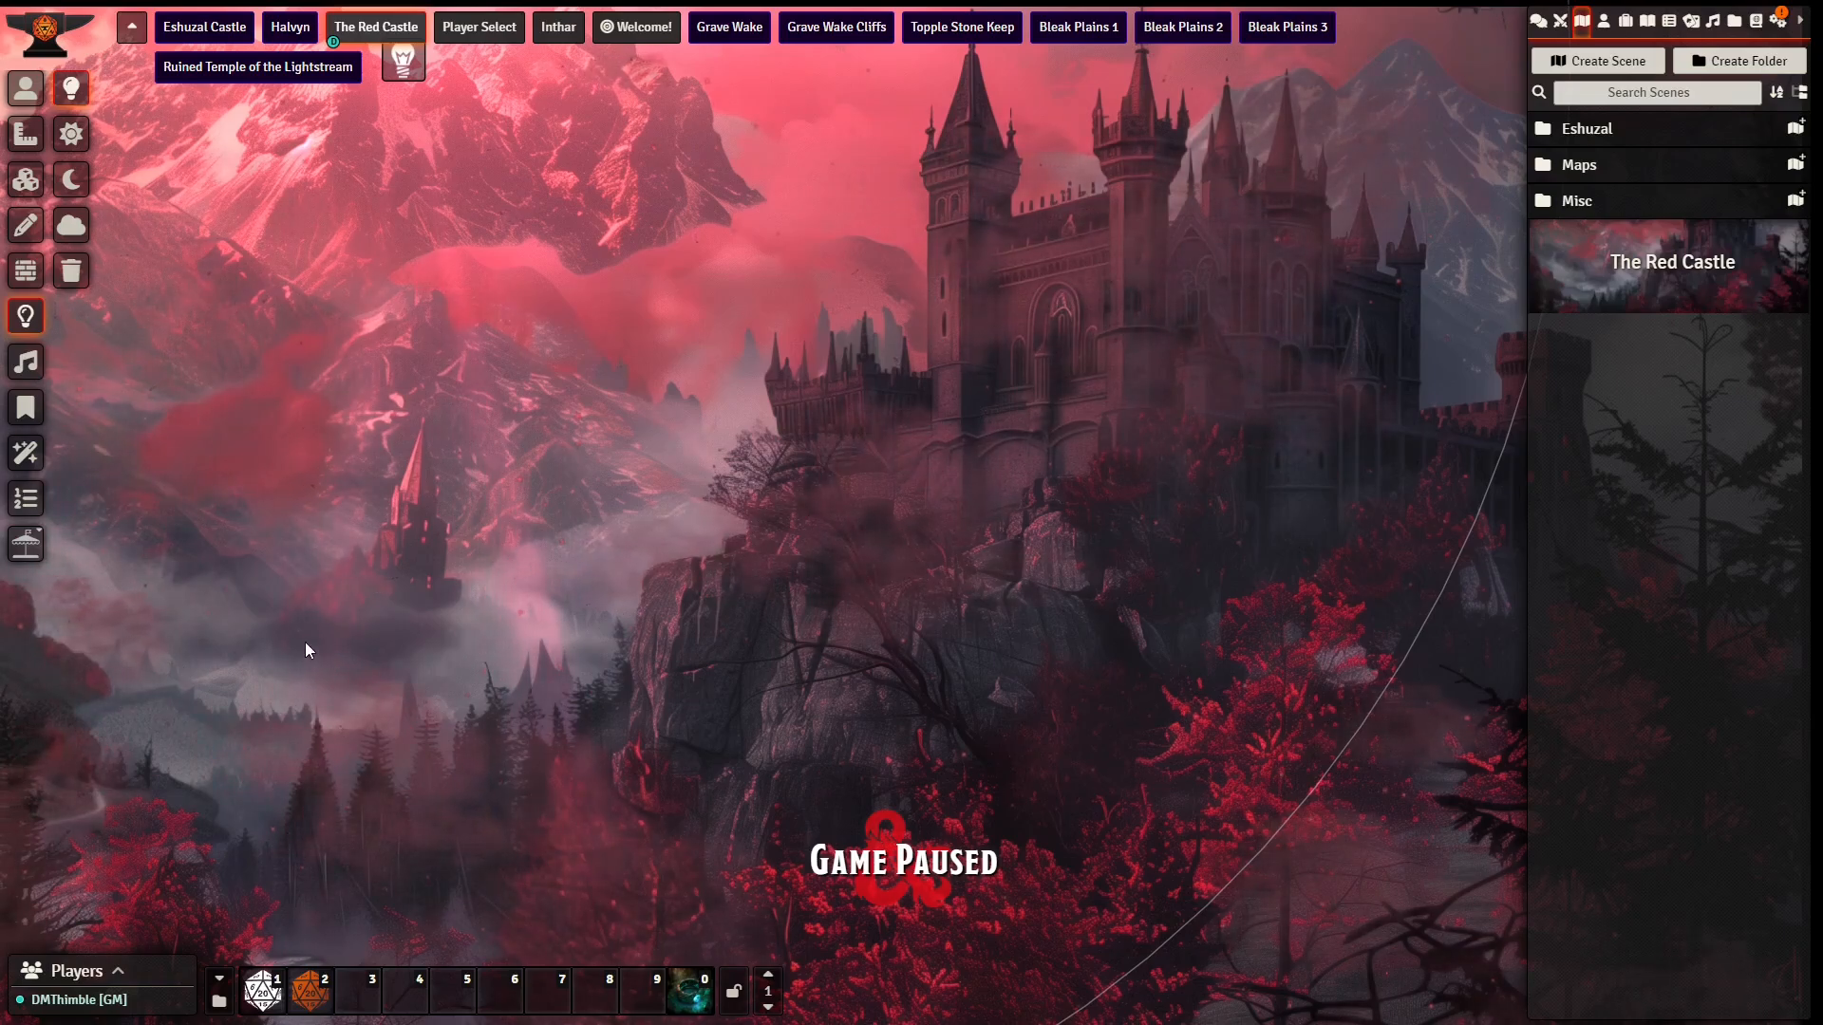
{"action": "left_click_drag", "start_coordinate": [239, 712], "coordinate": [558, 466]}
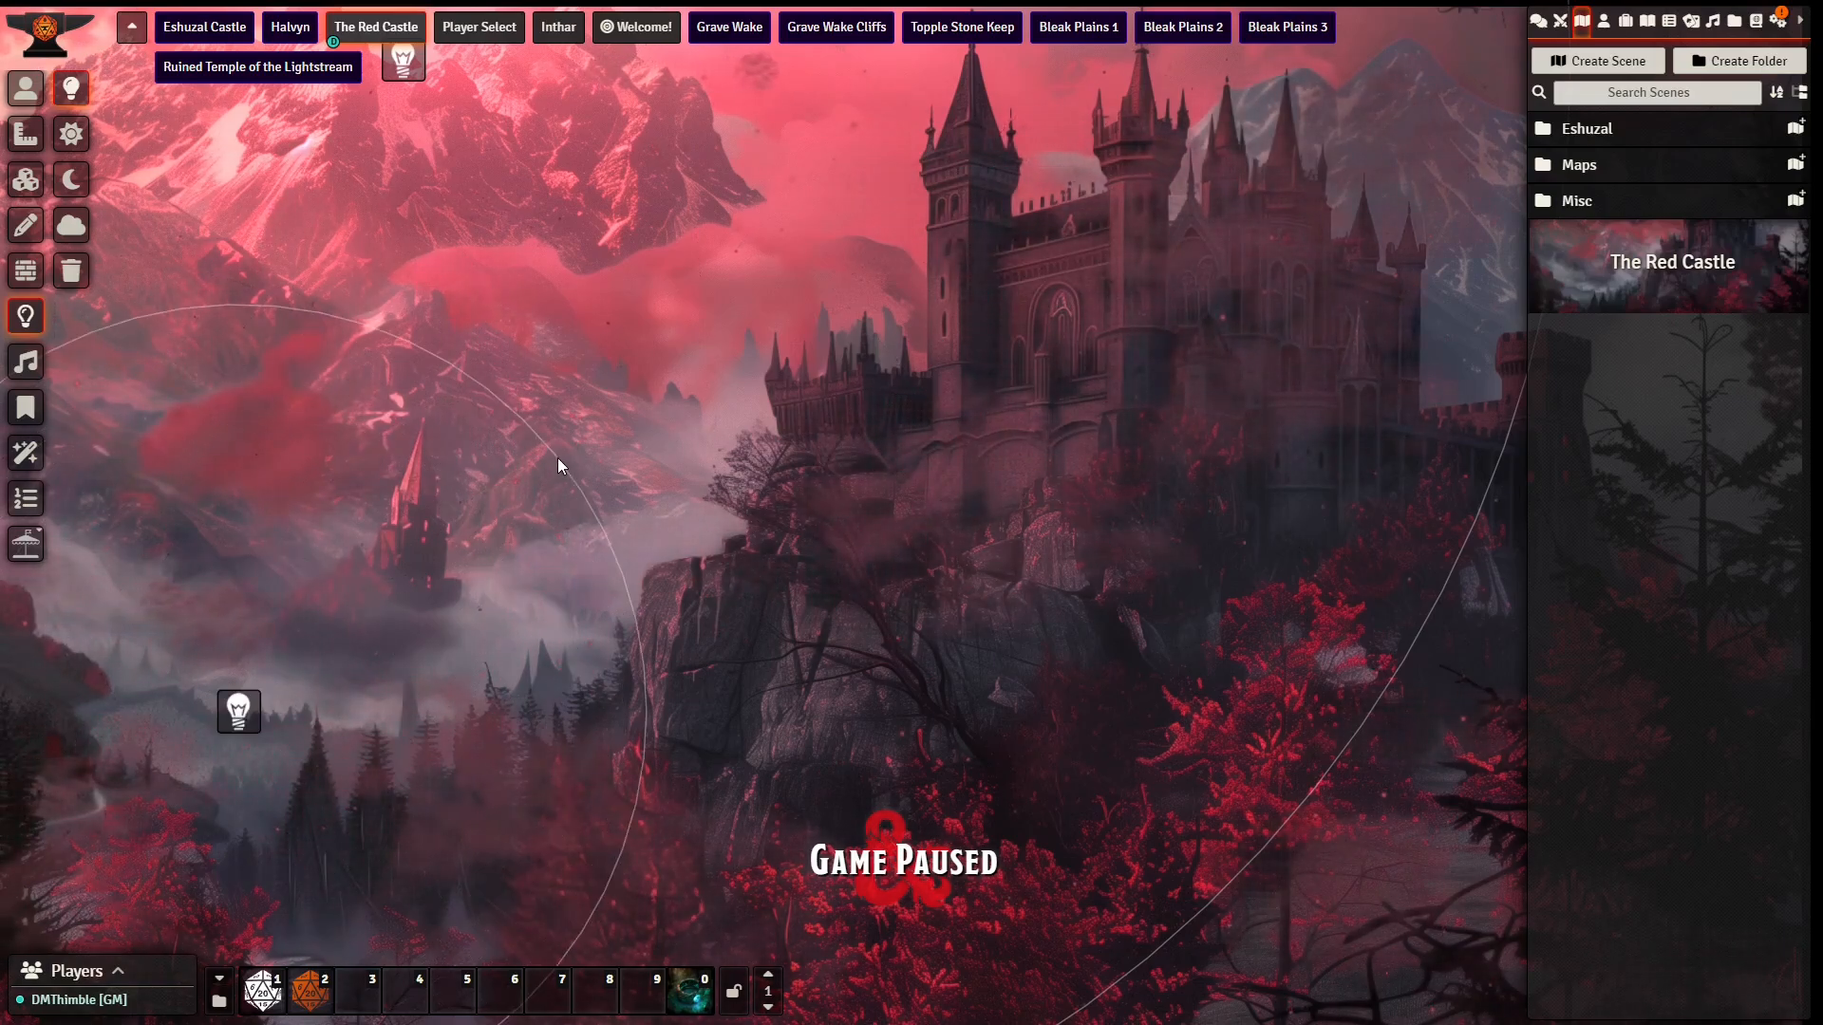
{"action": "double_click", "coordinate": [239, 711]}
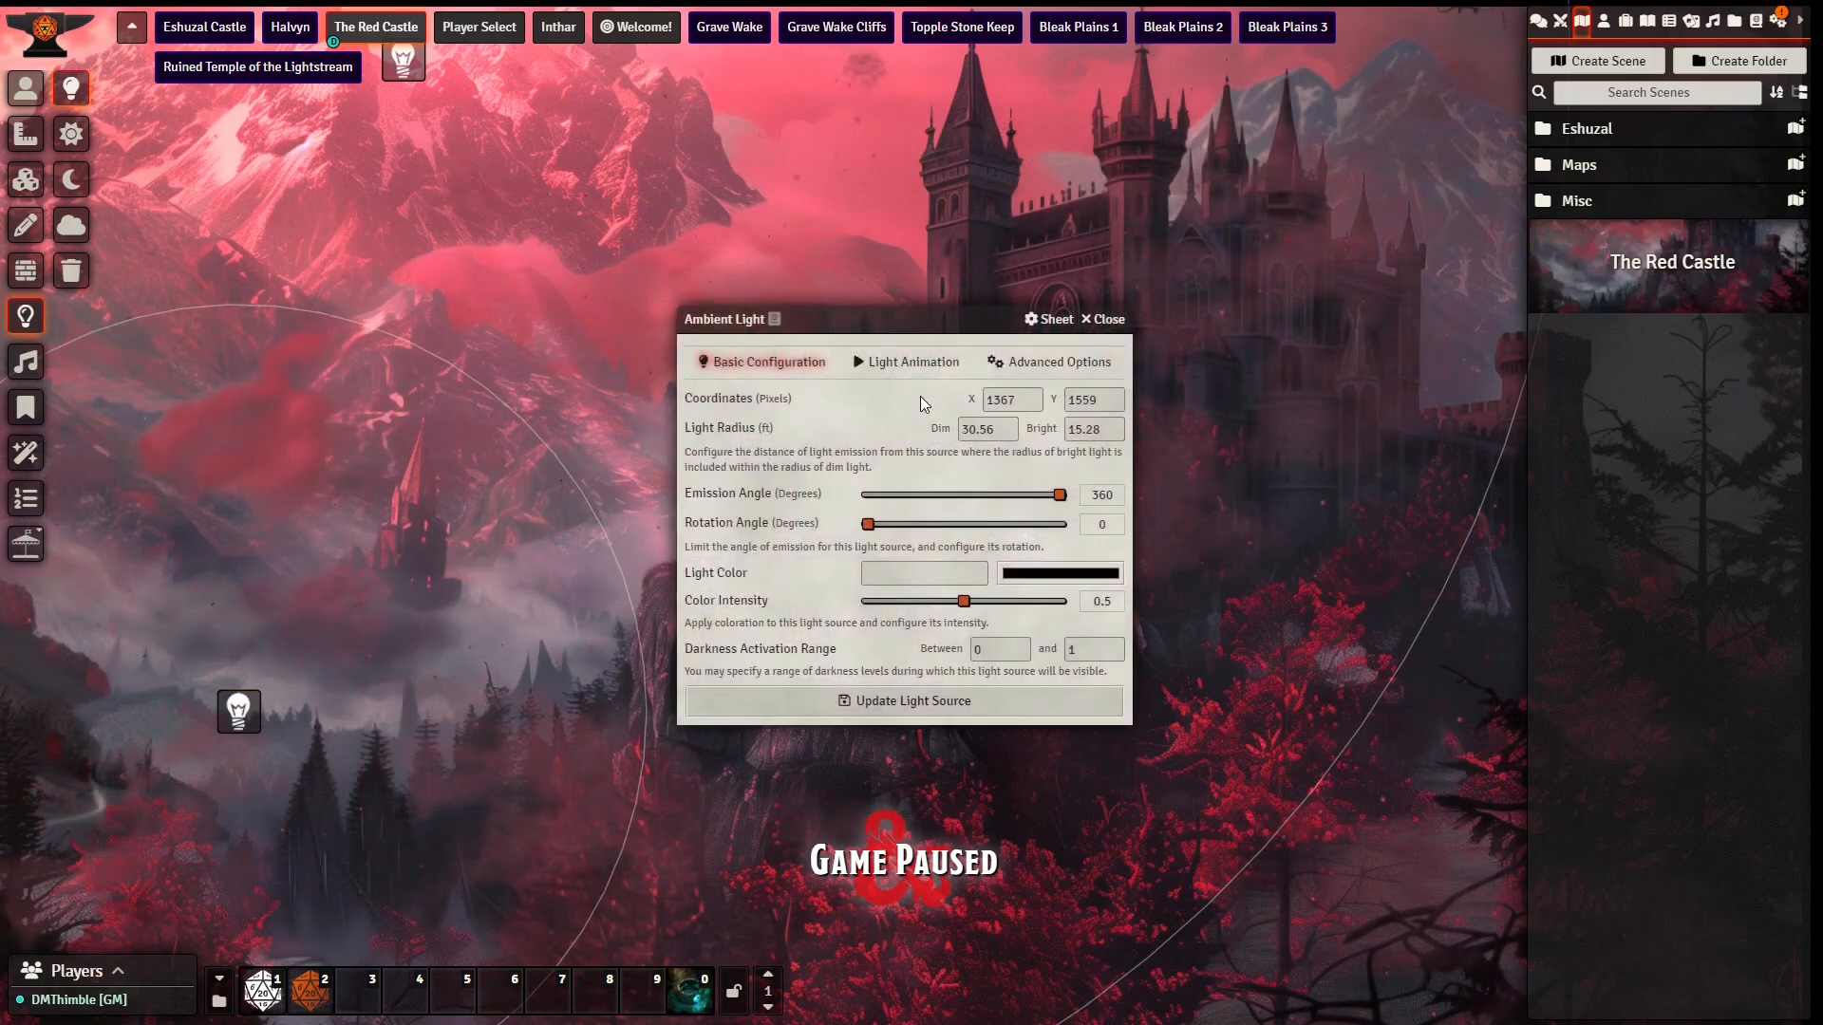
{"action": "left_click", "coordinate": [907, 362]}
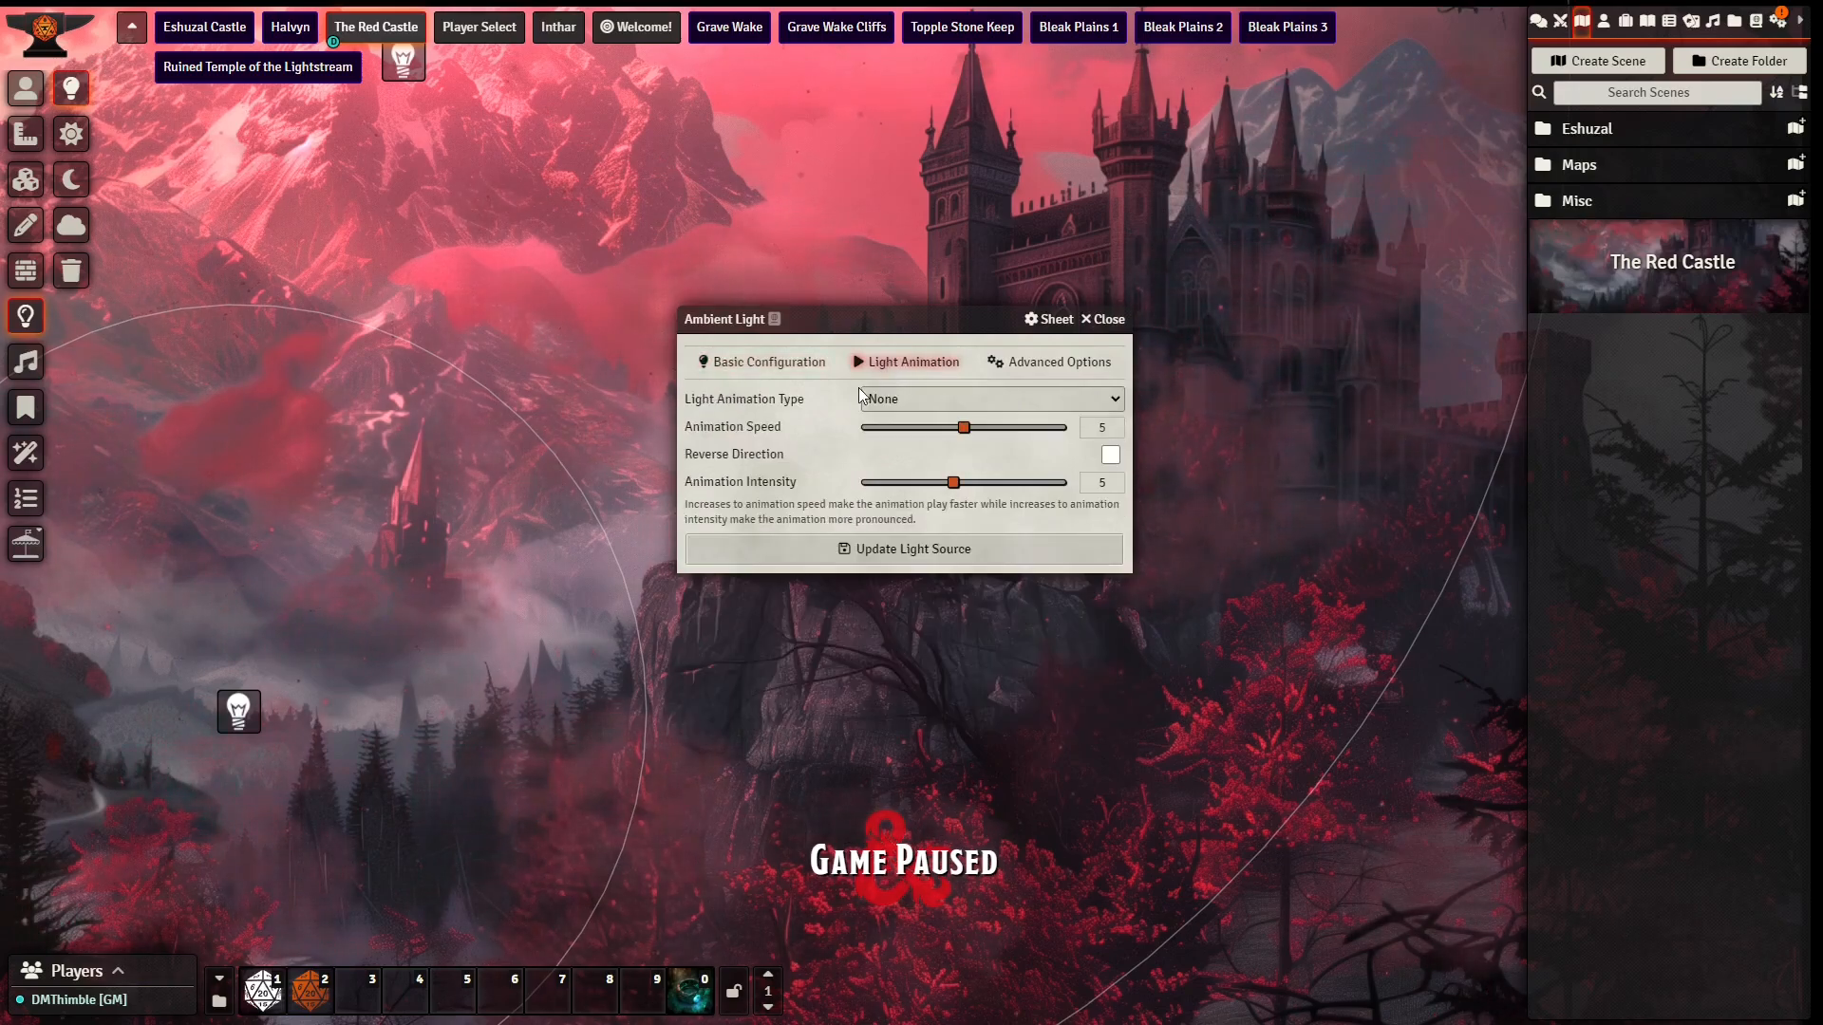
{"action": "left_click", "coordinate": [898, 400]}
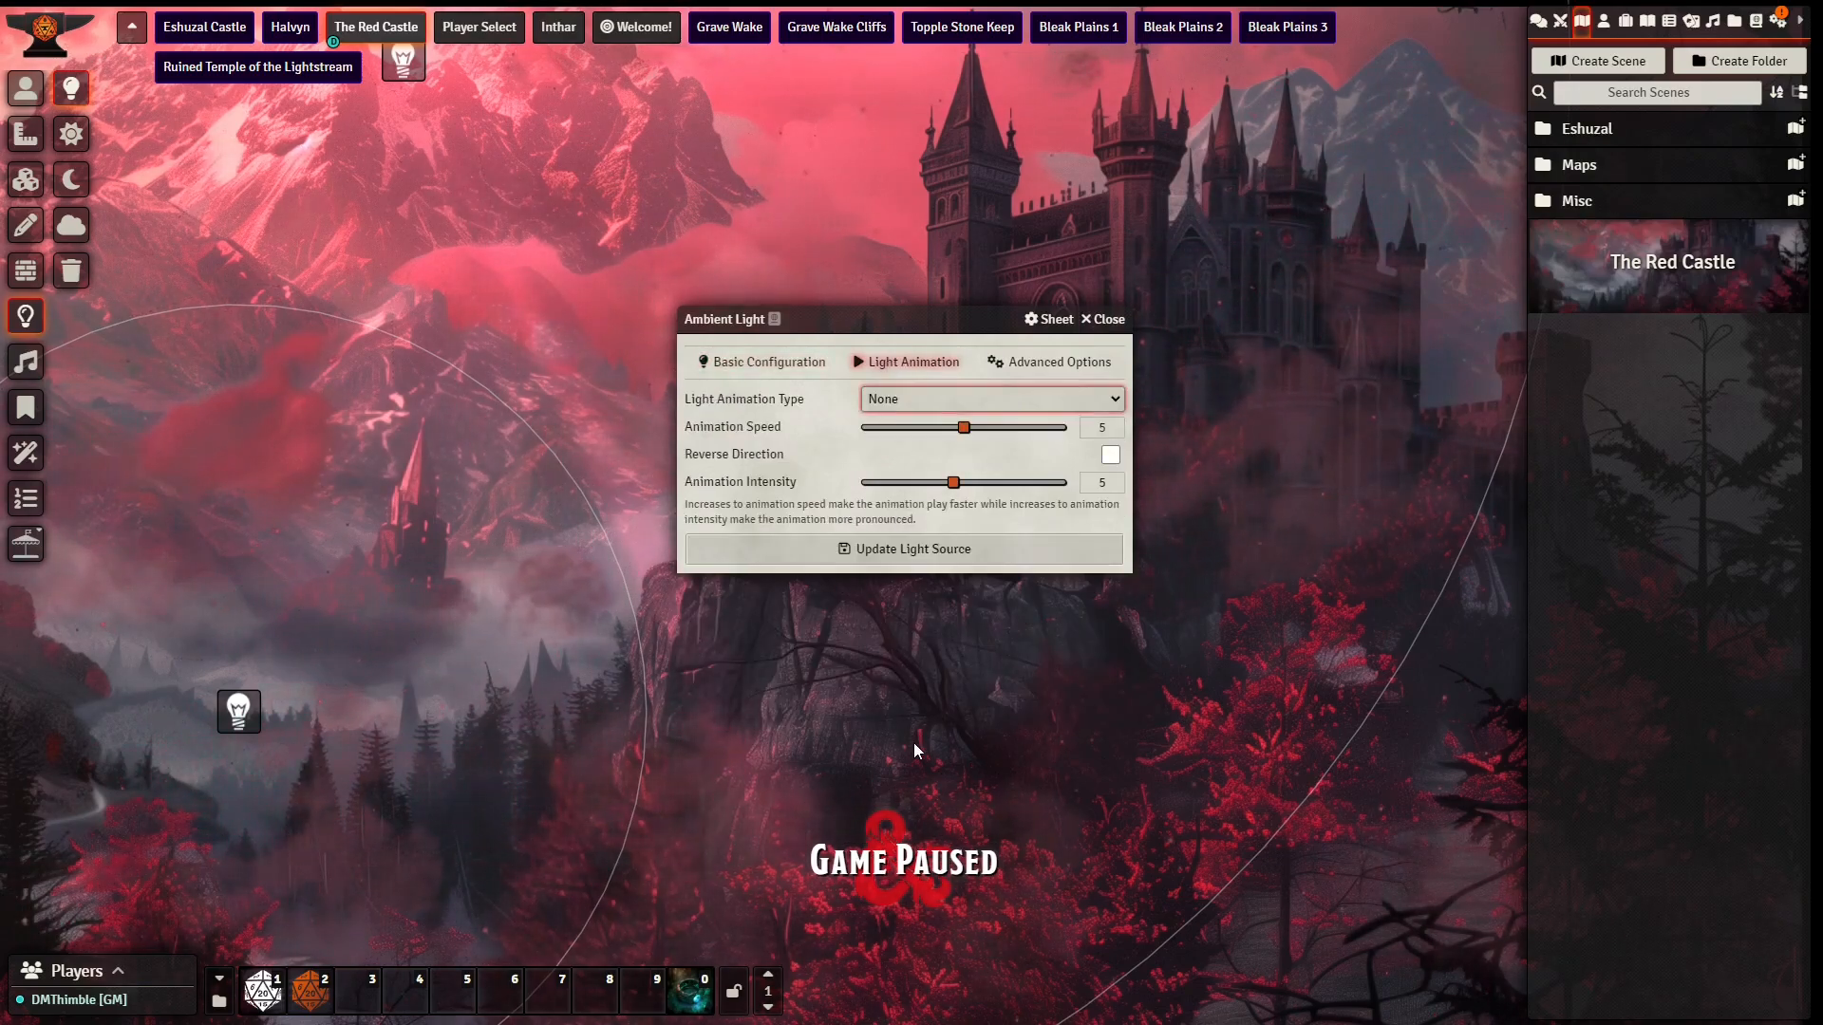
{"action": "left_click", "coordinate": [938, 697]}
Step: Set the valley light's color to gray #757575, color intensity to 0.25 and animation intensity to 6, and update the light source
{"action": "left_click", "coordinate": [758, 370]}
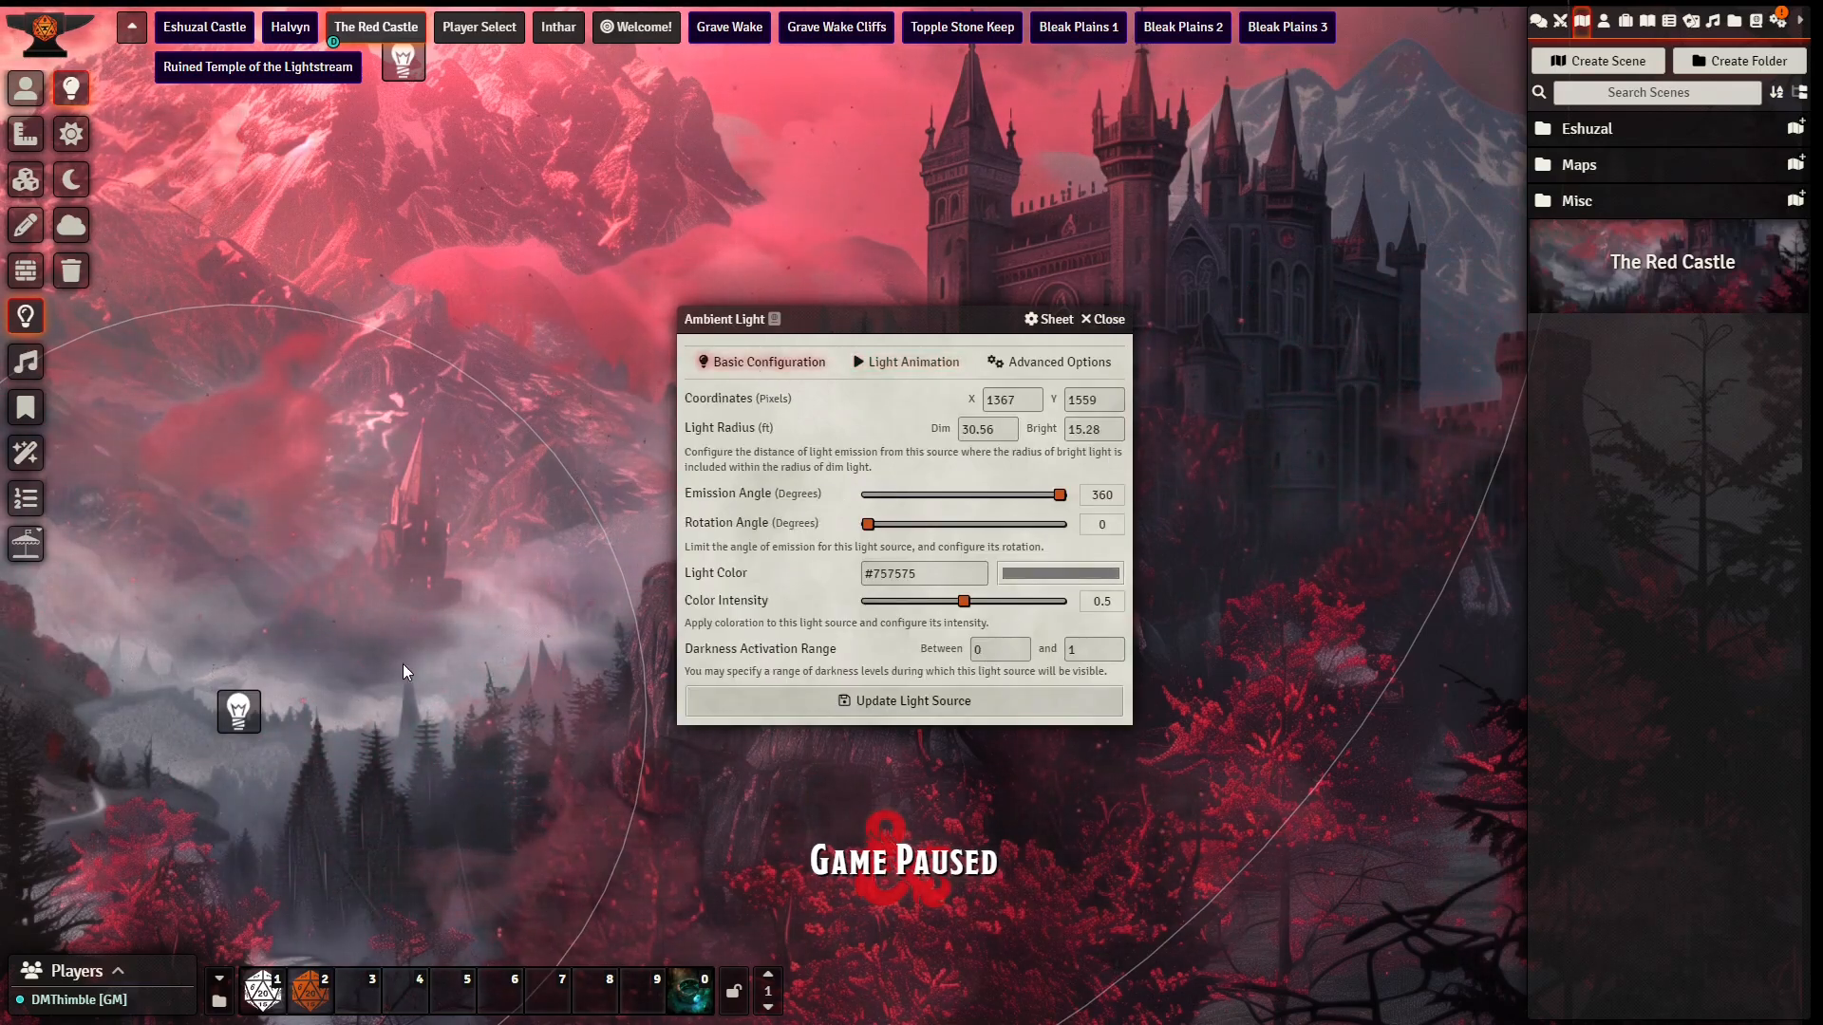
{"action": "left_click_drag", "start_coordinate": [964, 601], "coordinate": [915, 608]}
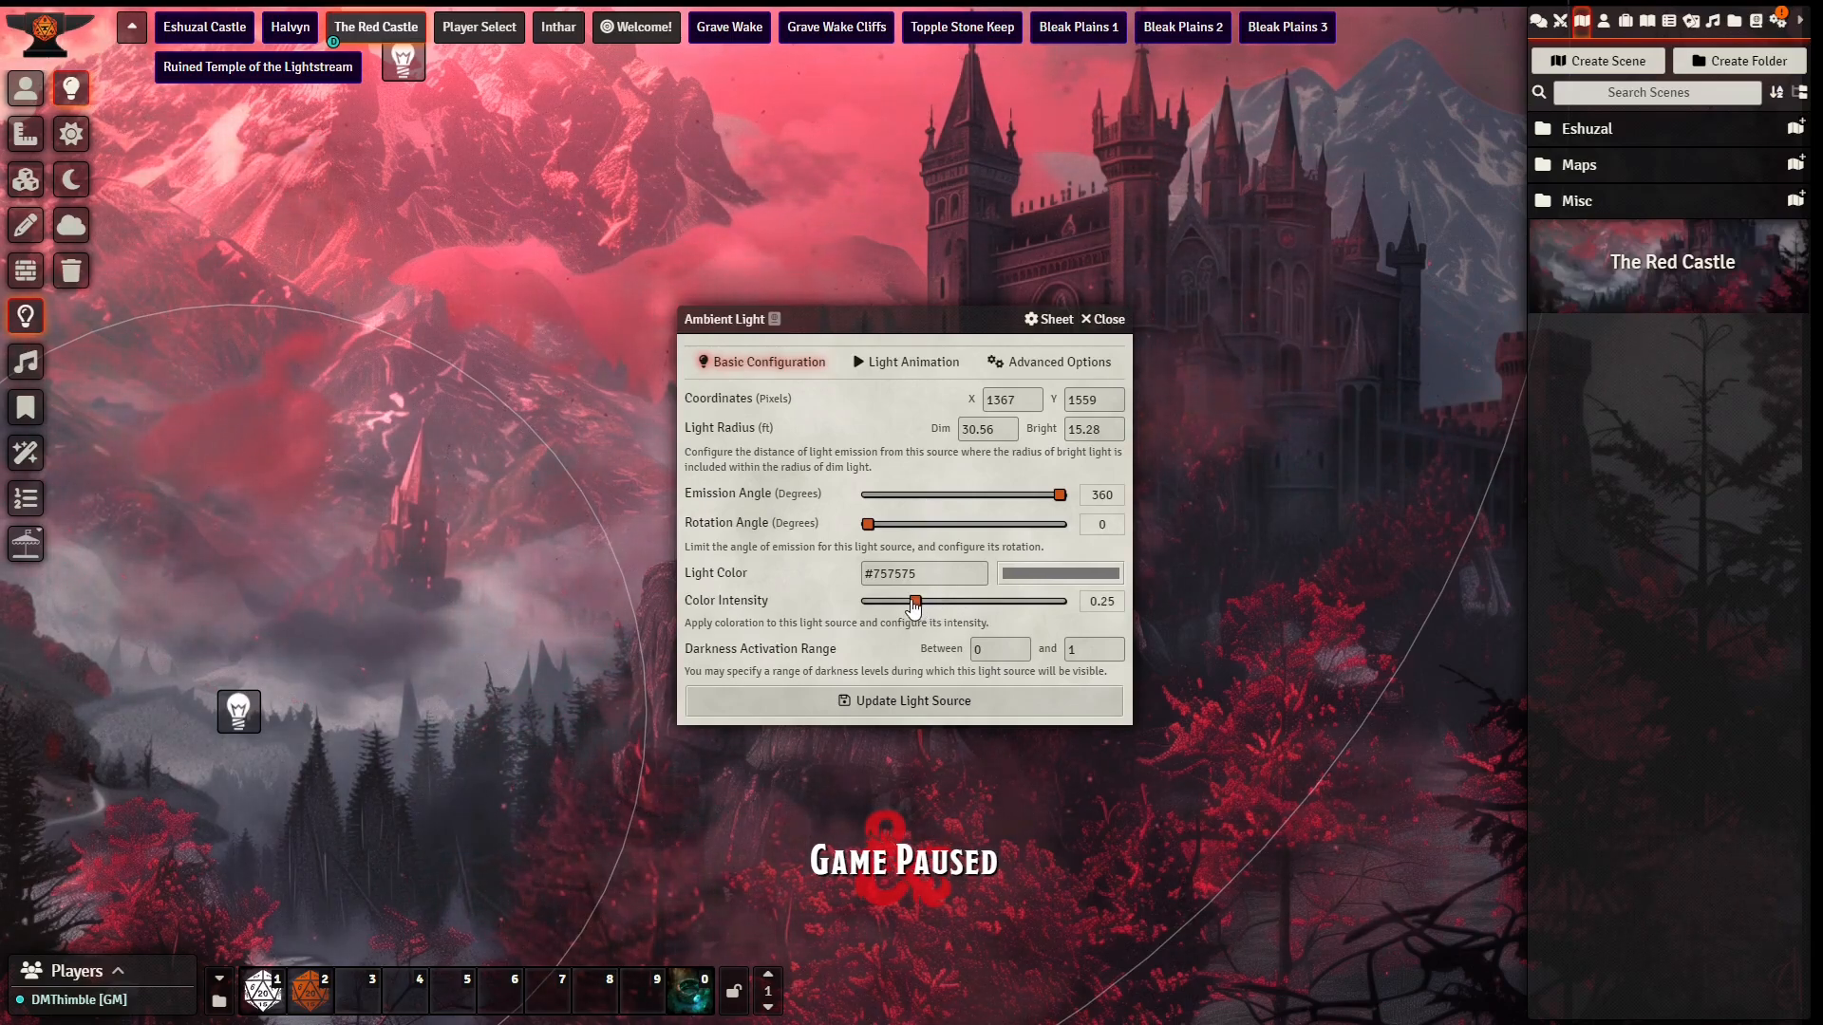
{"action": "left_click", "coordinate": [906, 361]}
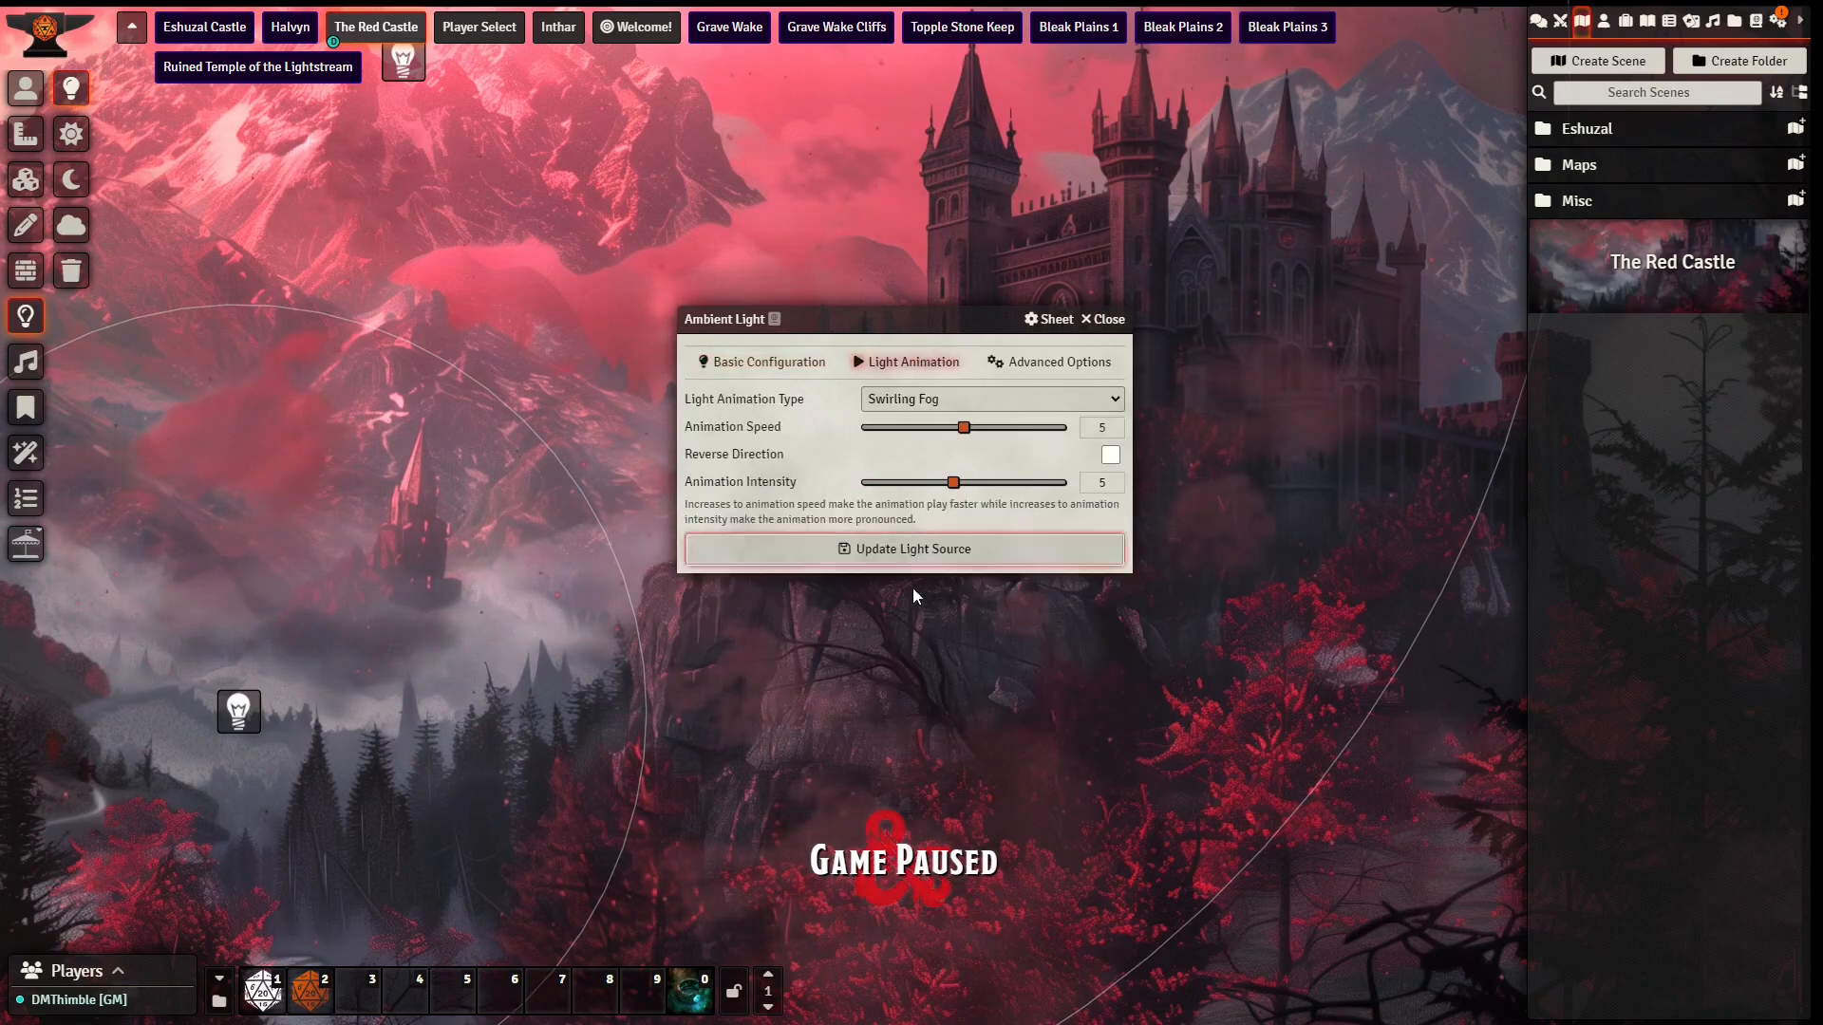
{"action": "left_click", "coordinate": [997, 486]}
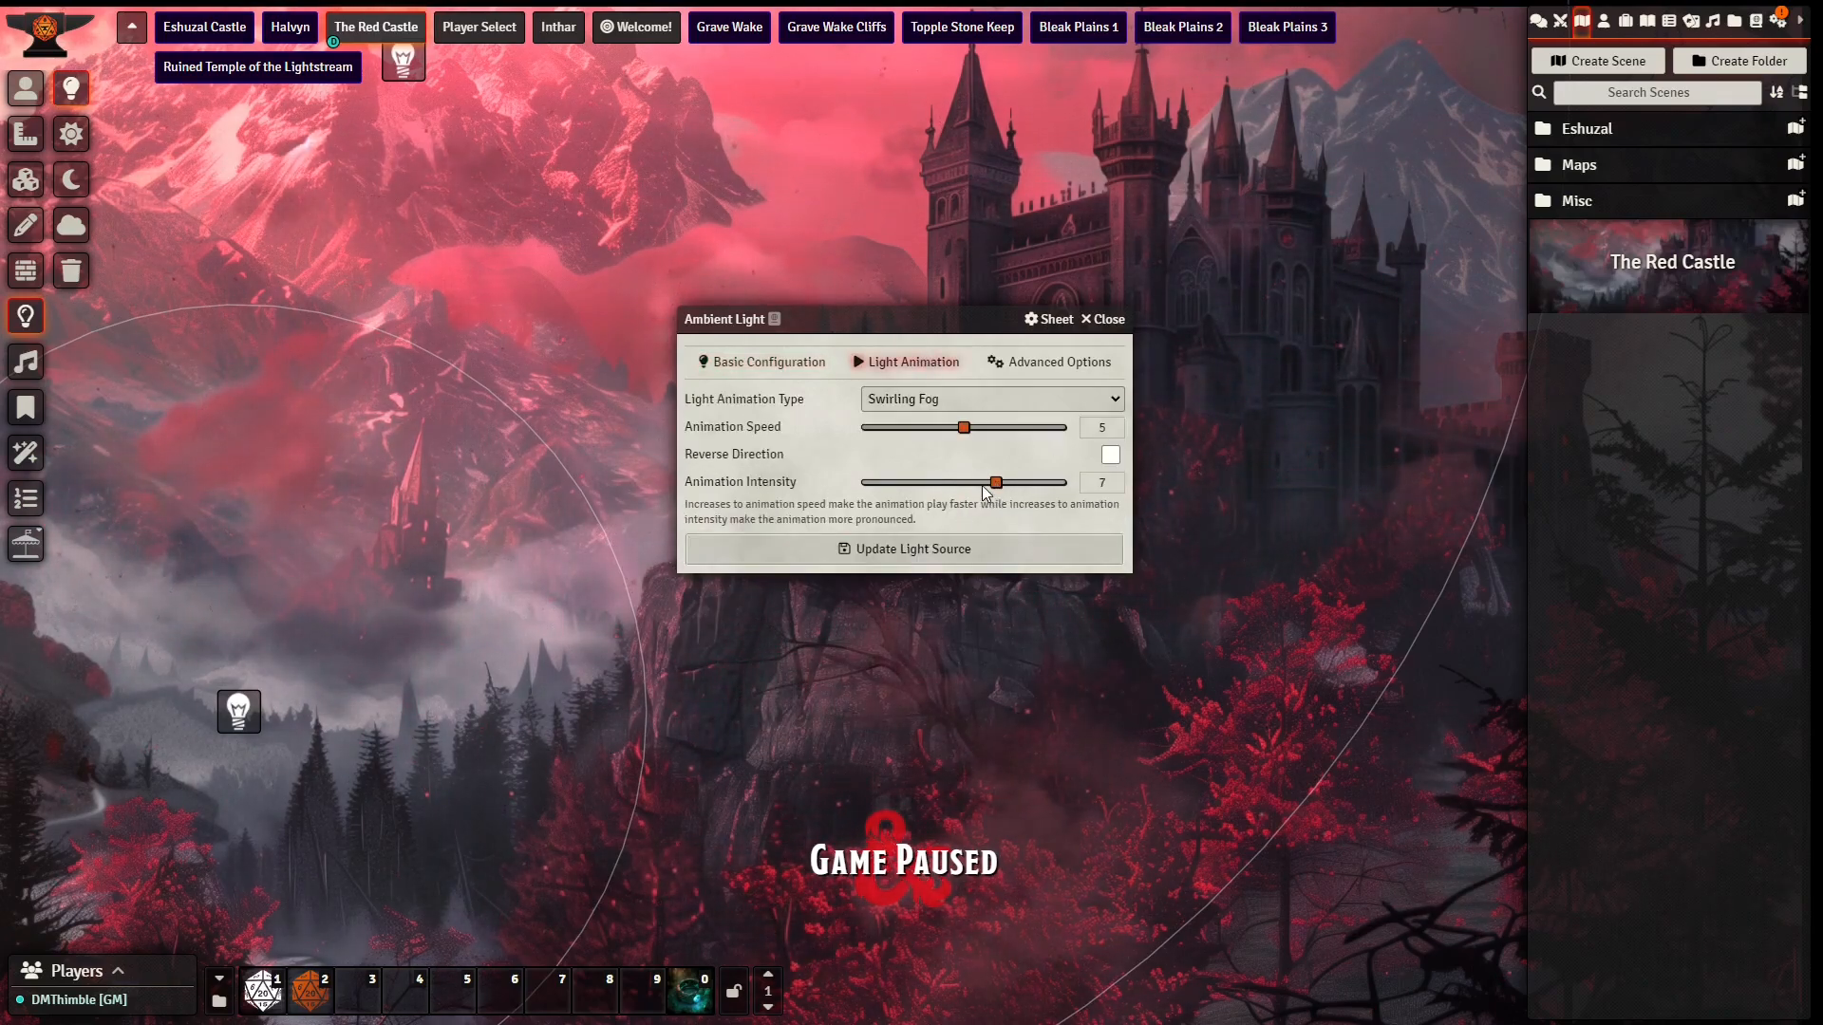
{"action": "left_click_drag", "start_coordinate": [997, 484], "coordinate": [985, 492]}
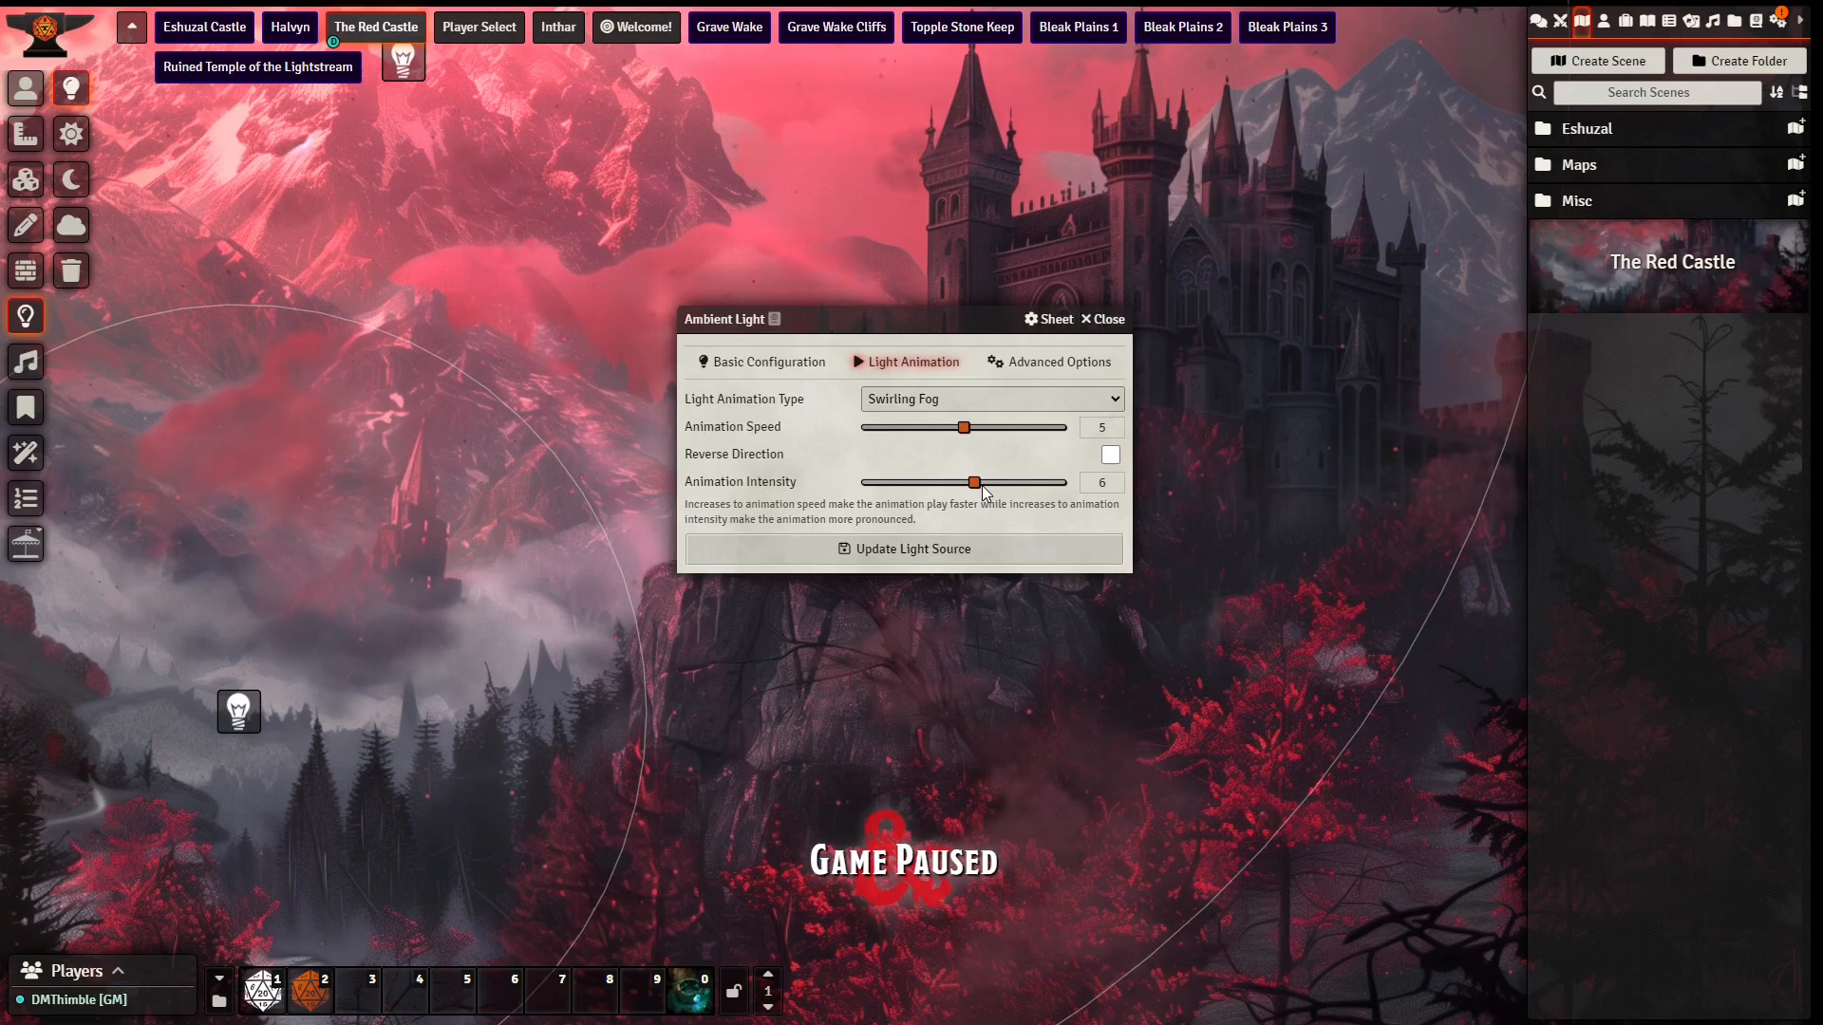
{"action": "left_click", "coordinate": [902, 551]}
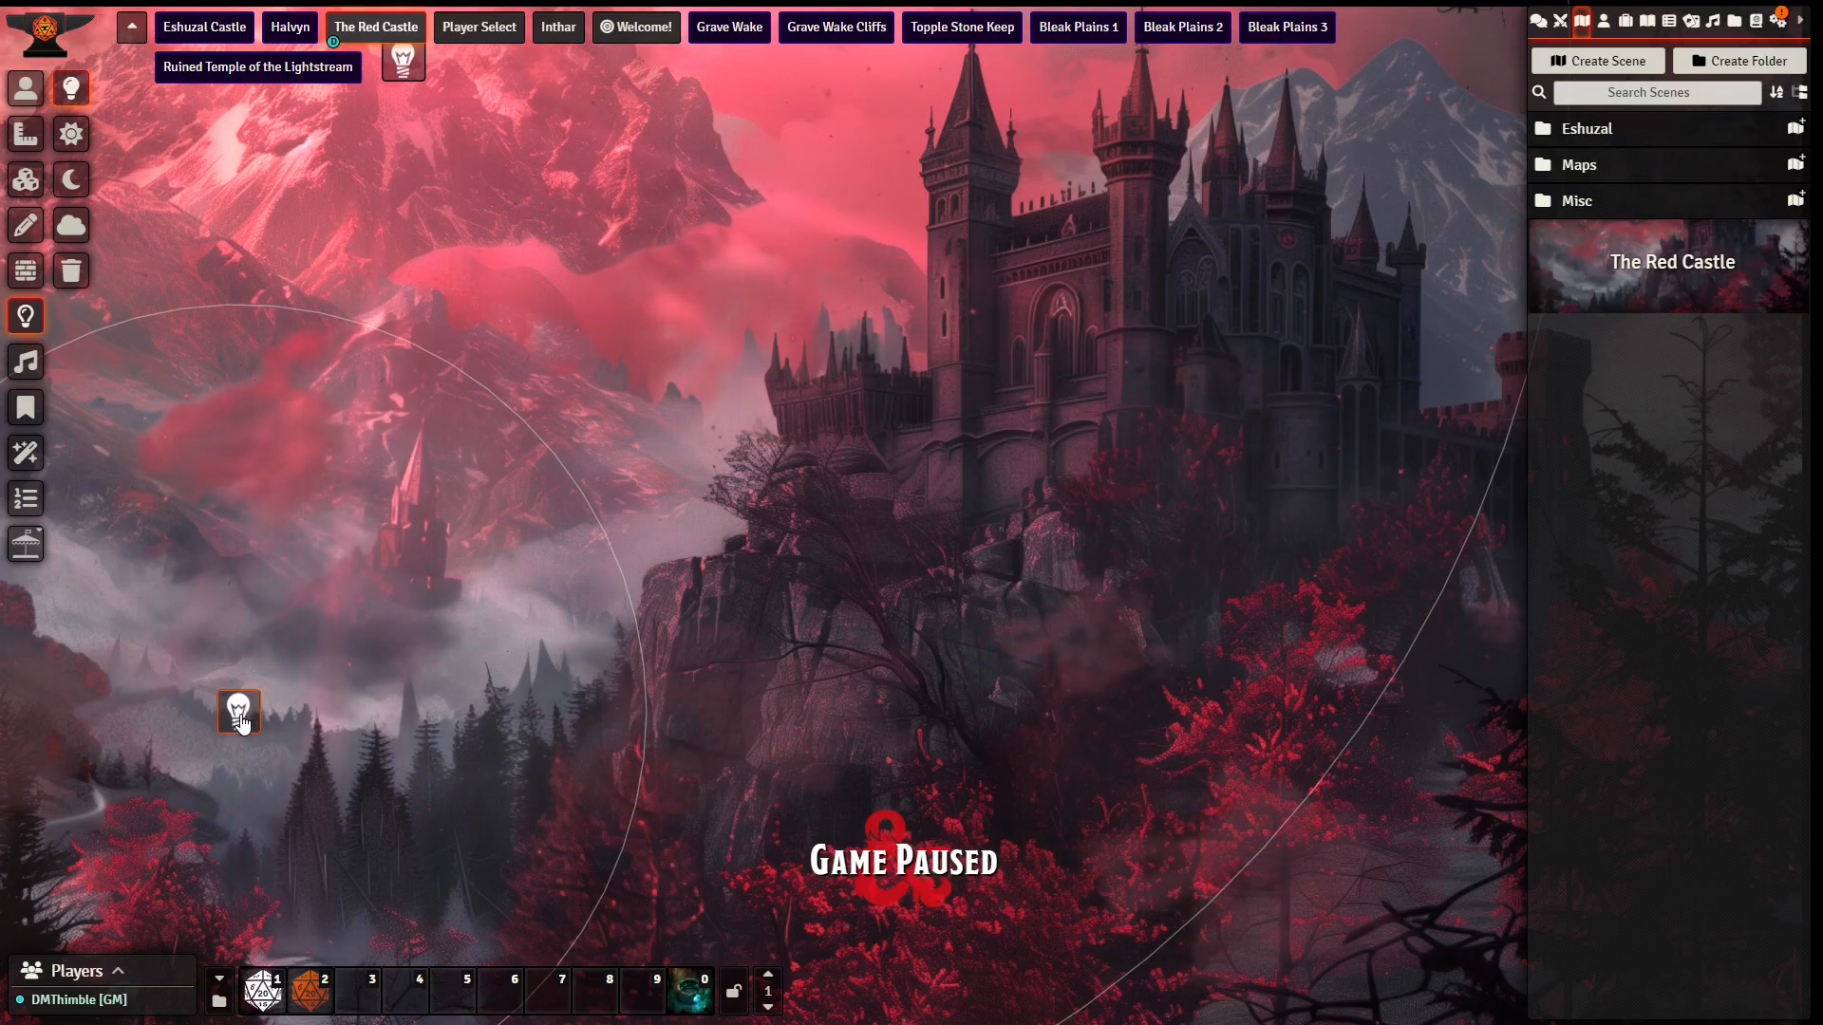
Step: Duplicate the valley fog light twice, over the red trees below the castle and over the mountains, and return to the token controls
{"action": "key", "text": "ctrl+c"}
{"action": "key", "text": "ctrl+v"}
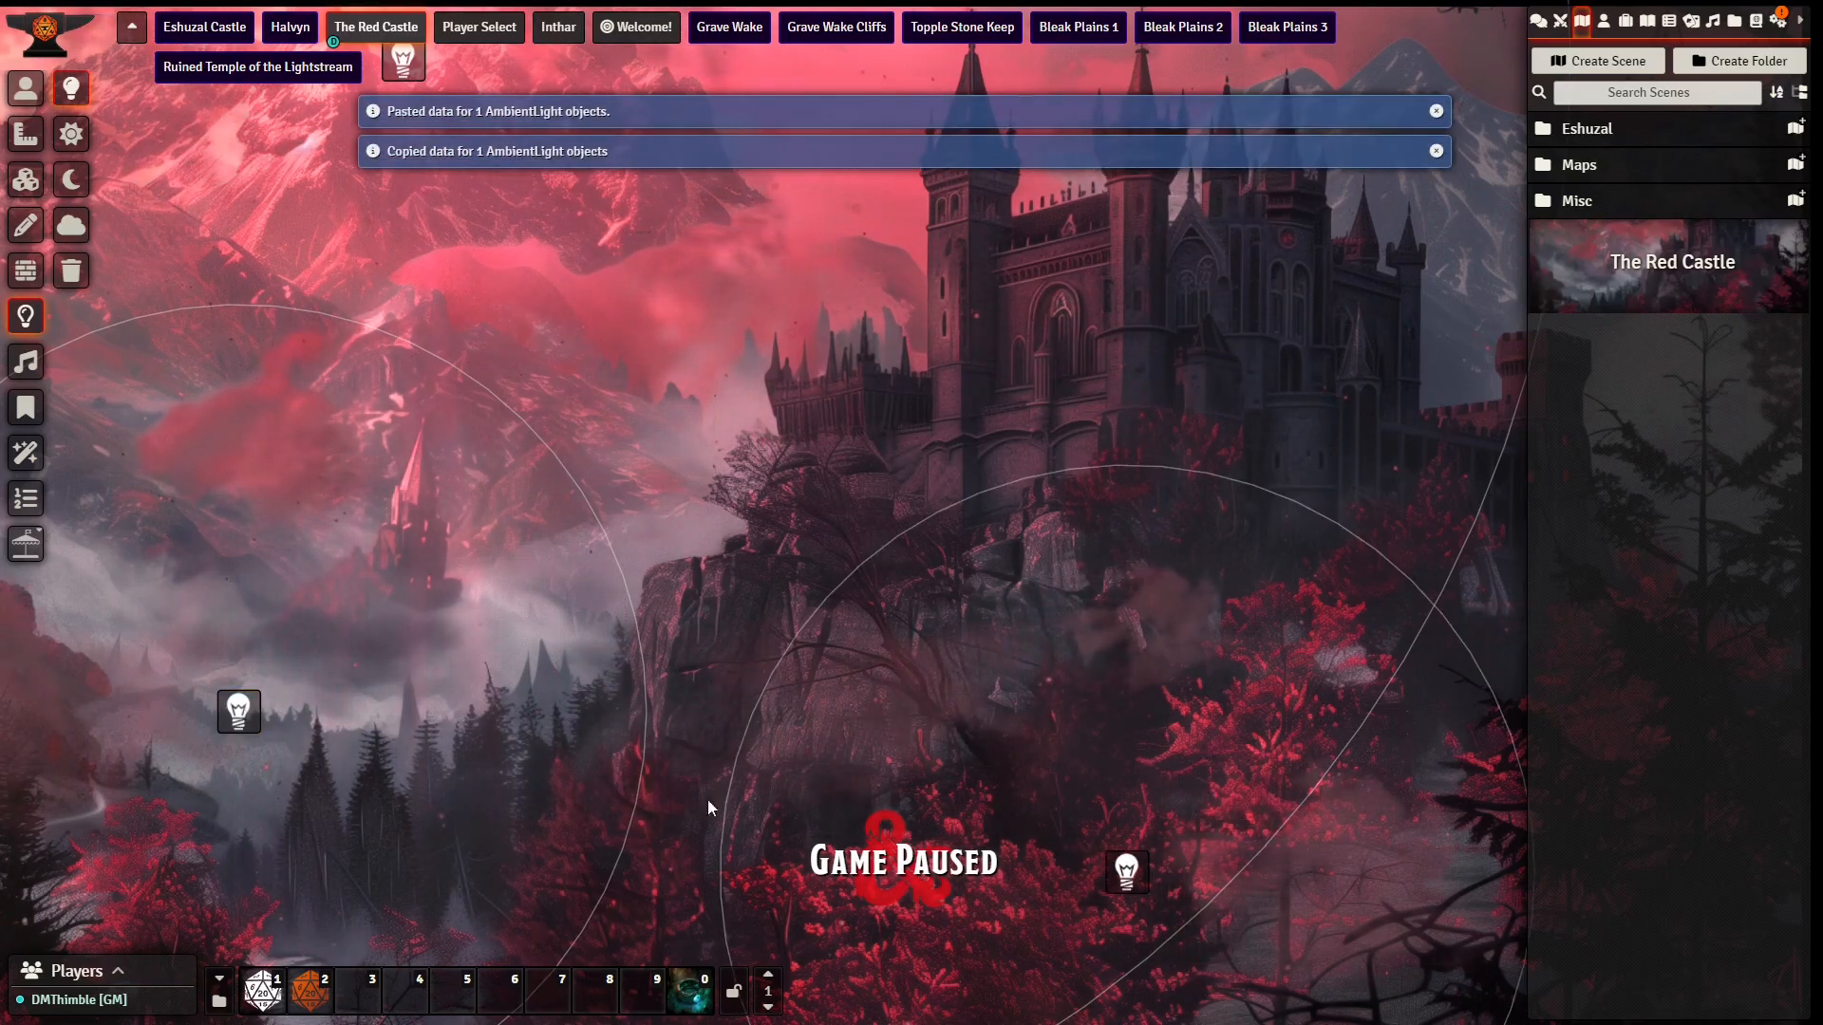
{"action": "key", "text": "ctrl+v"}
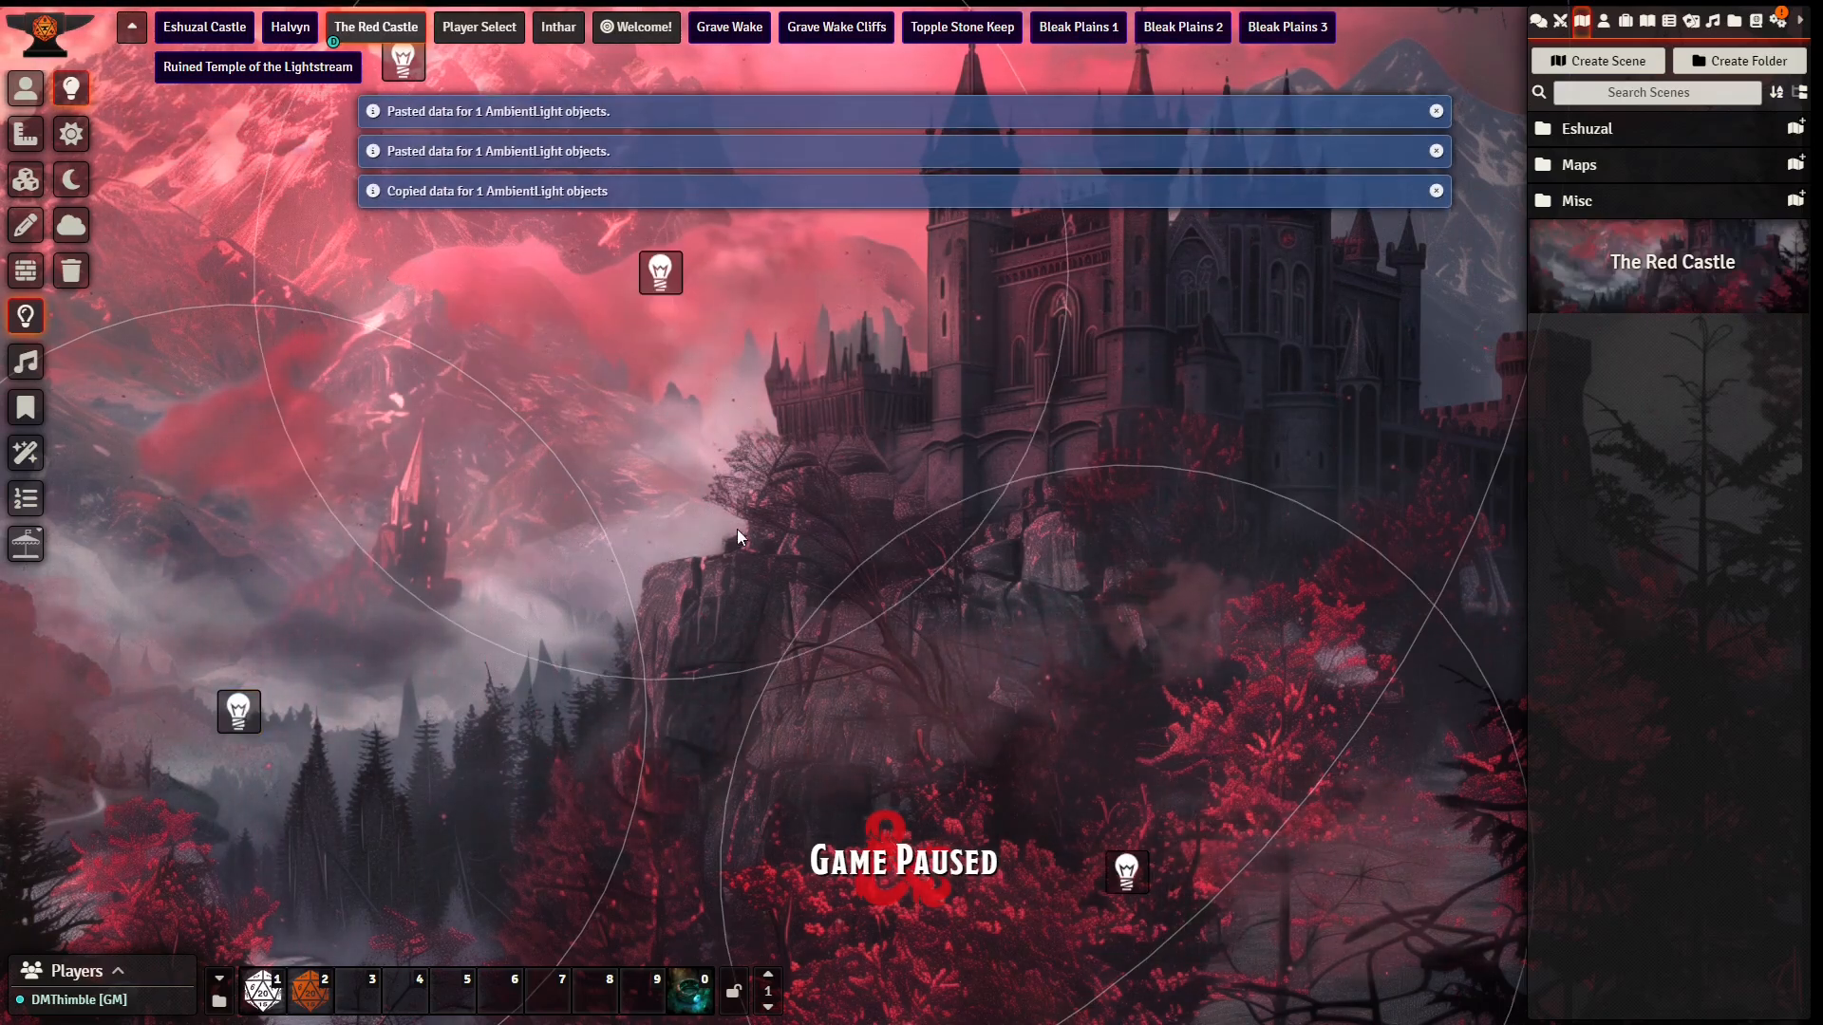
{"action": "left_click", "coordinate": [25, 88]}
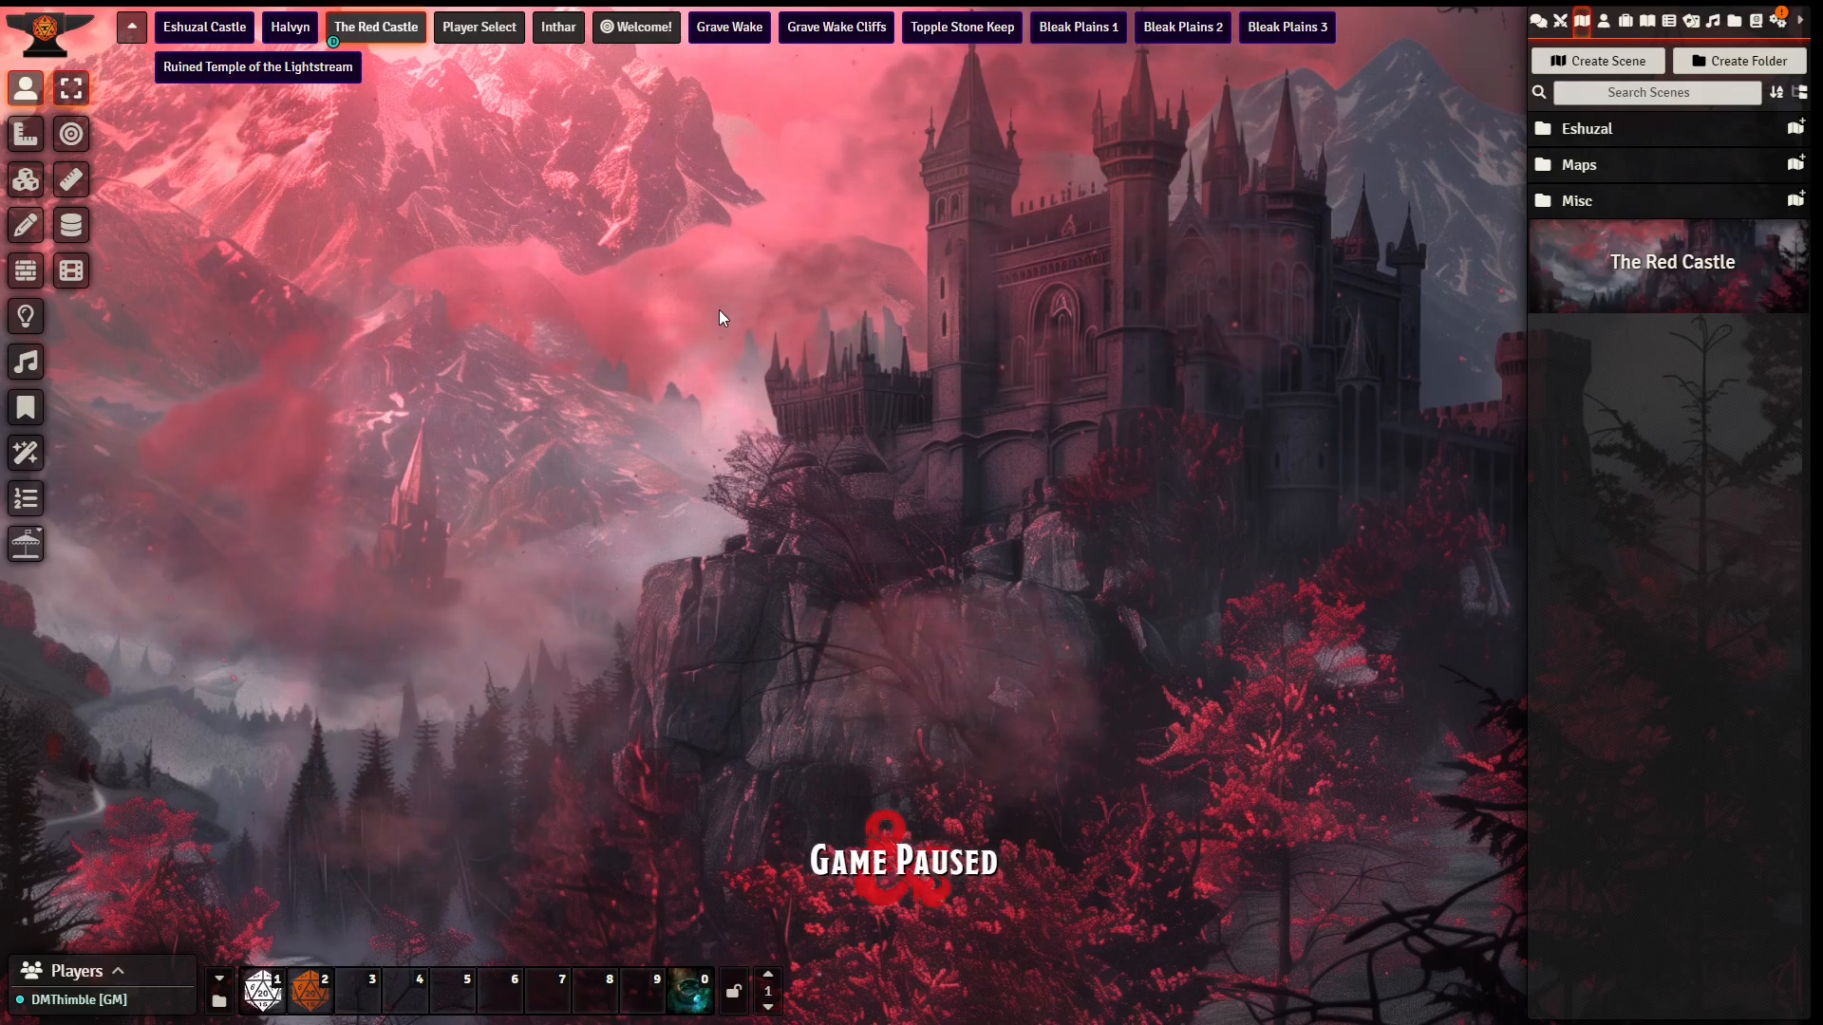
Step: Open the Sequencer database and browse the effects in the jb2a pack
{"action": "left_click", "coordinate": [25, 179]}
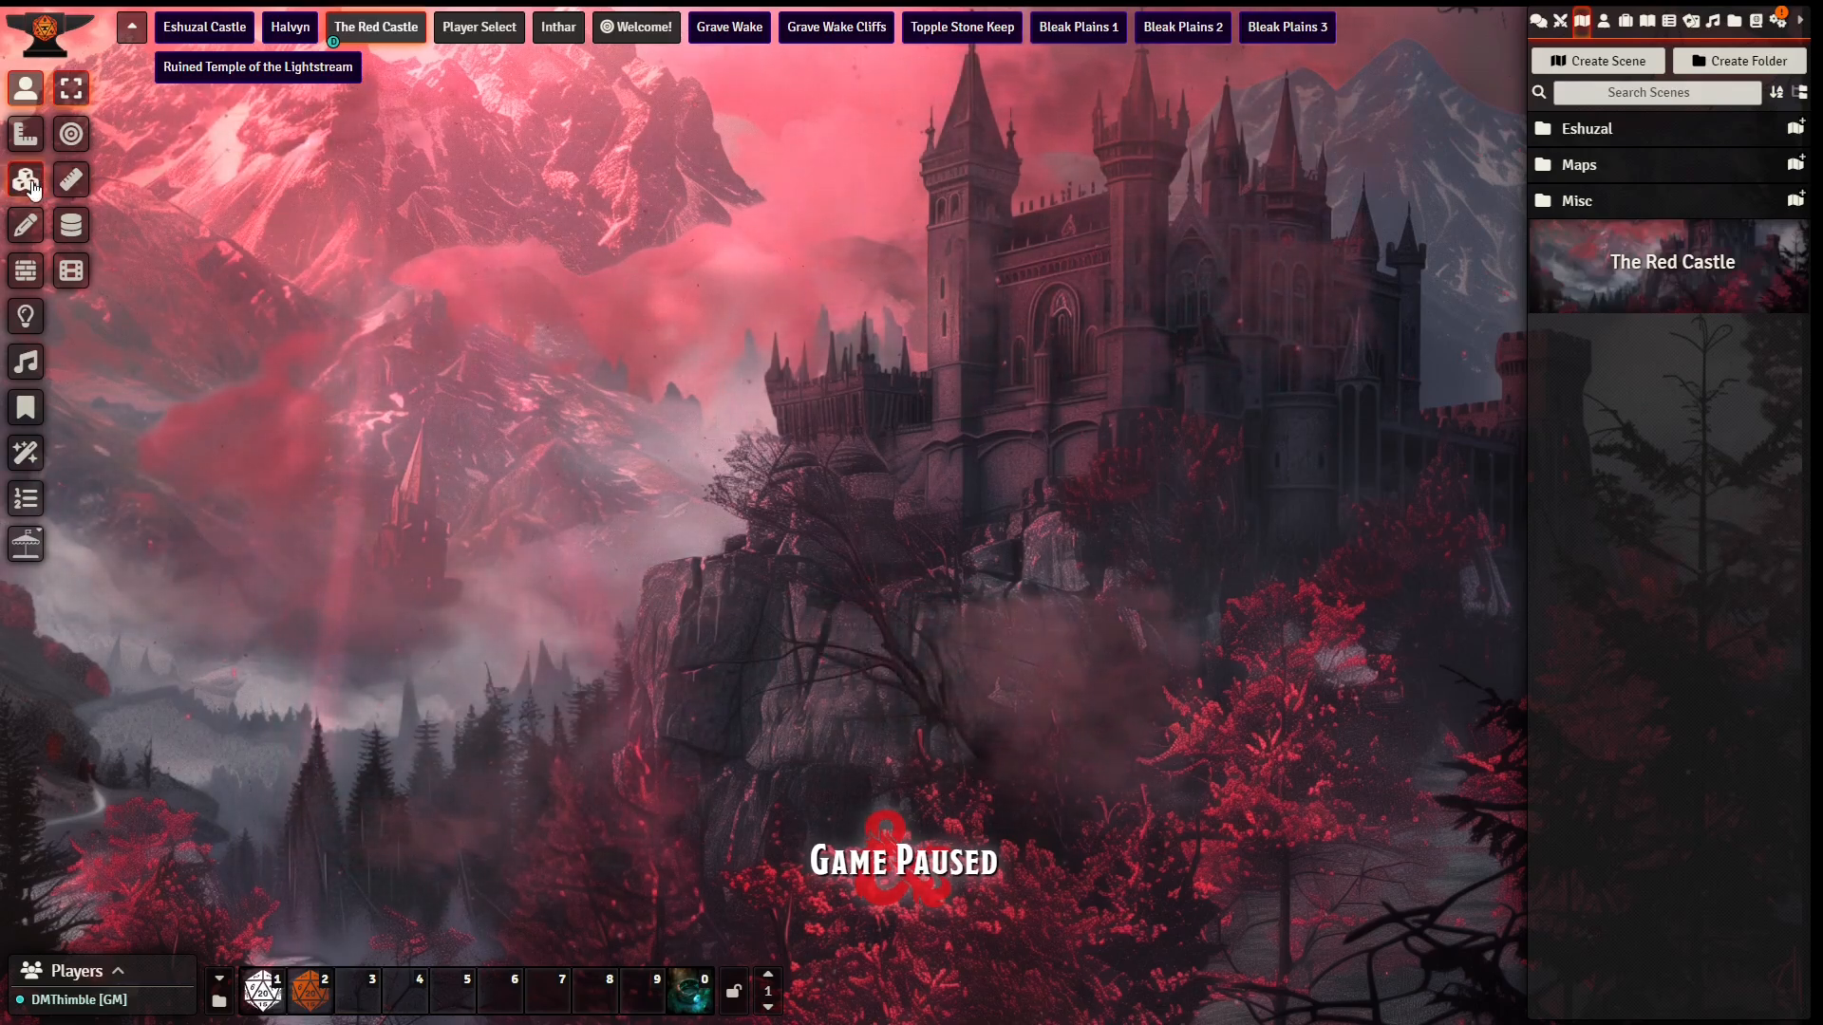
{"action": "left_click", "coordinate": [26, 87]}
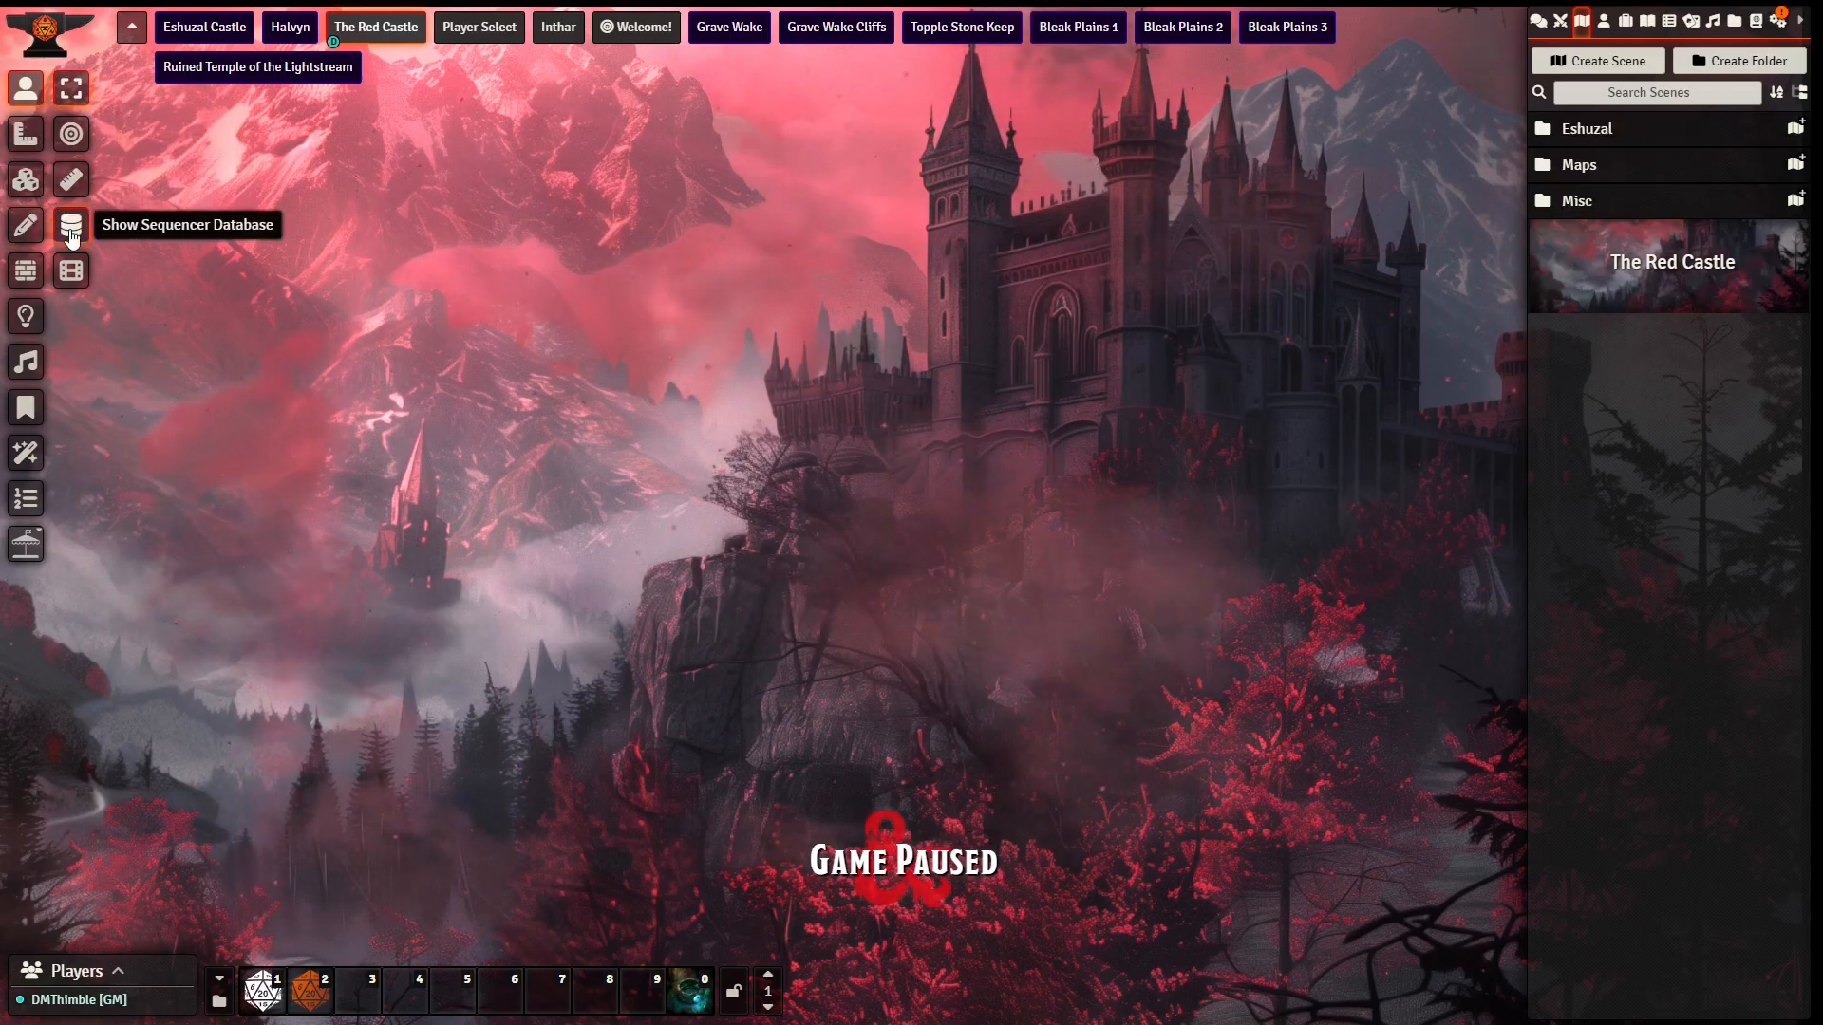
{"action": "left_click", "coordinate": [72, 271]}
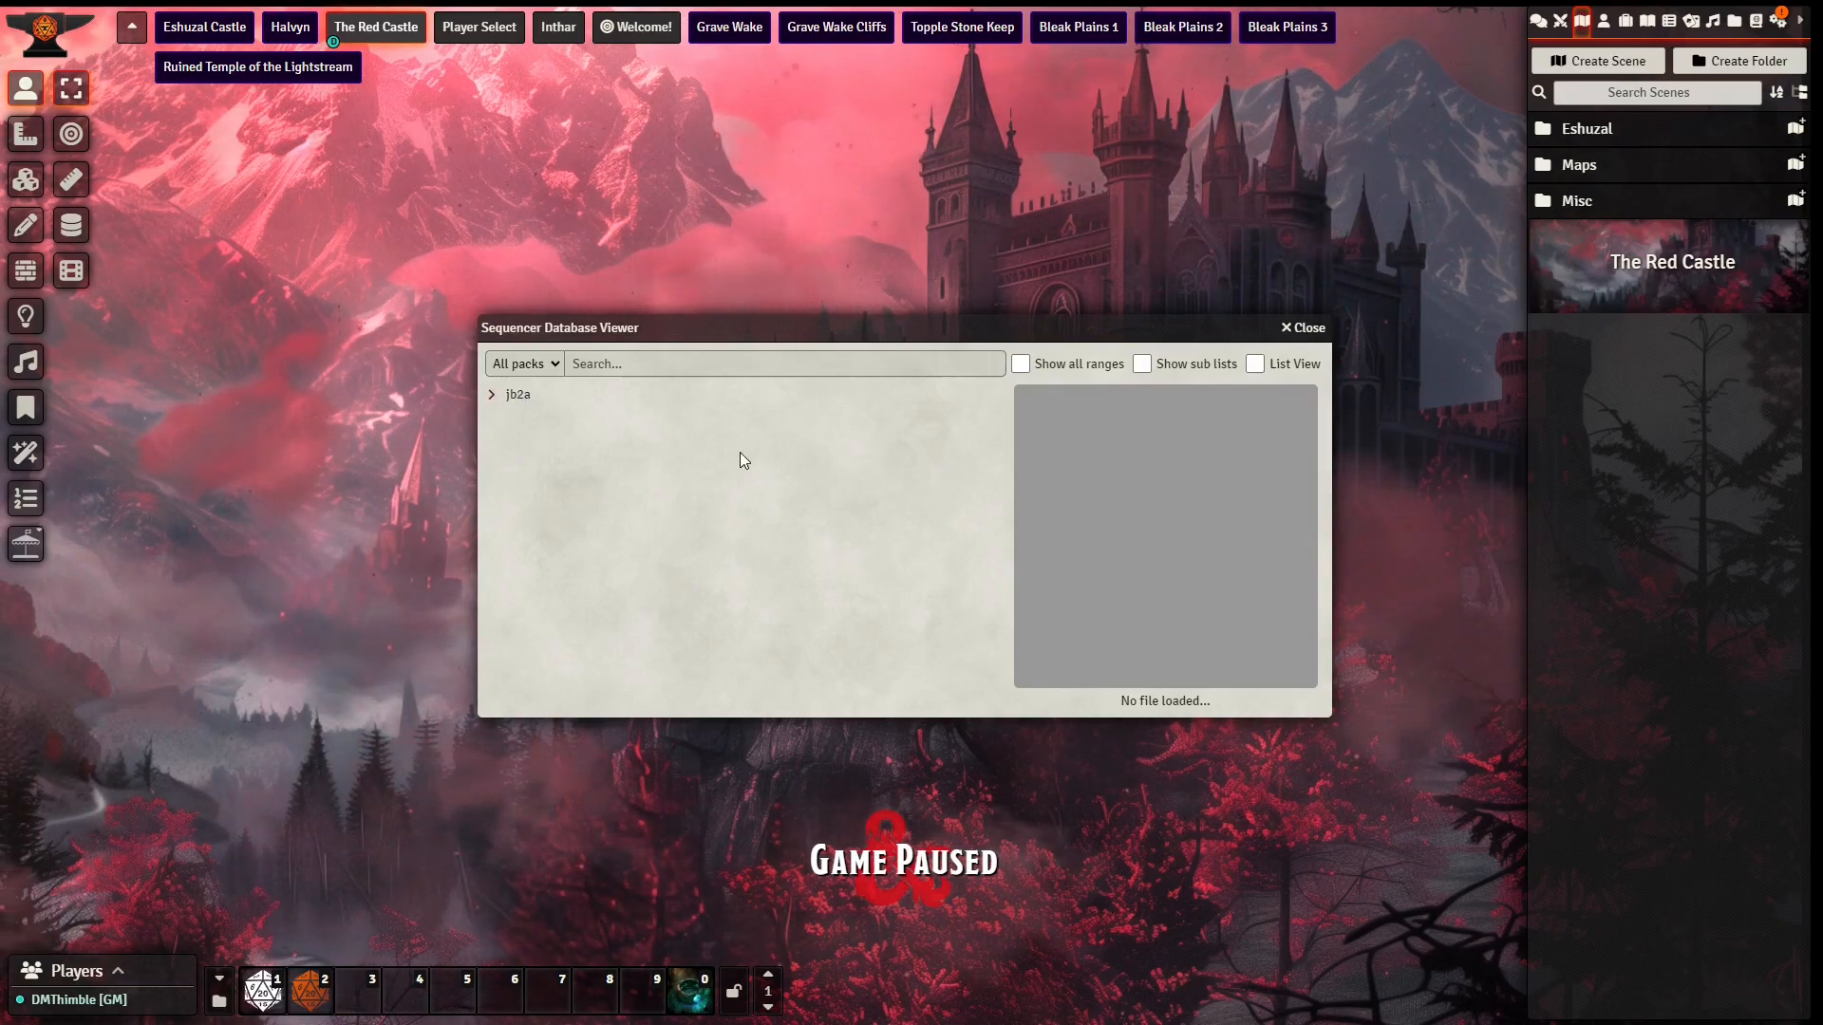
{"action": "left_click", "coordinate": [491, 396]}
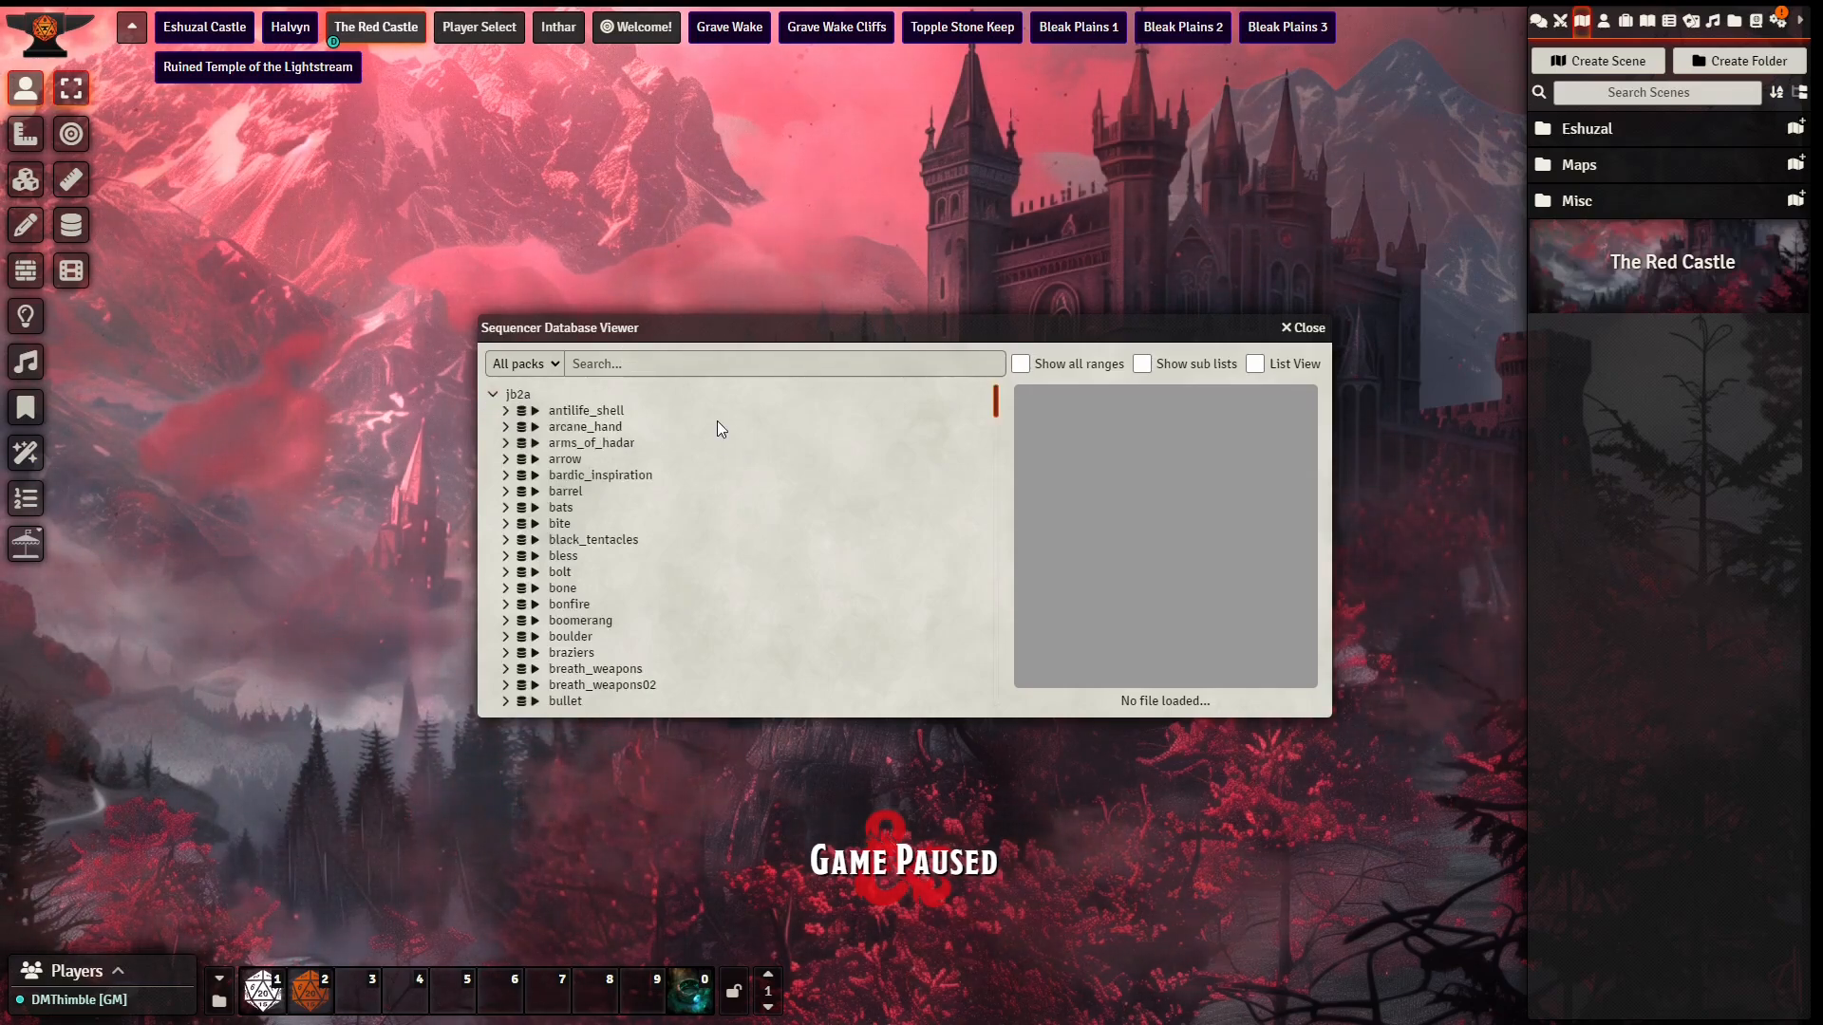
{"action": "scroll", "coordinate": [717, 423], "scroll_direction": "down", "scroll_amount": 8}
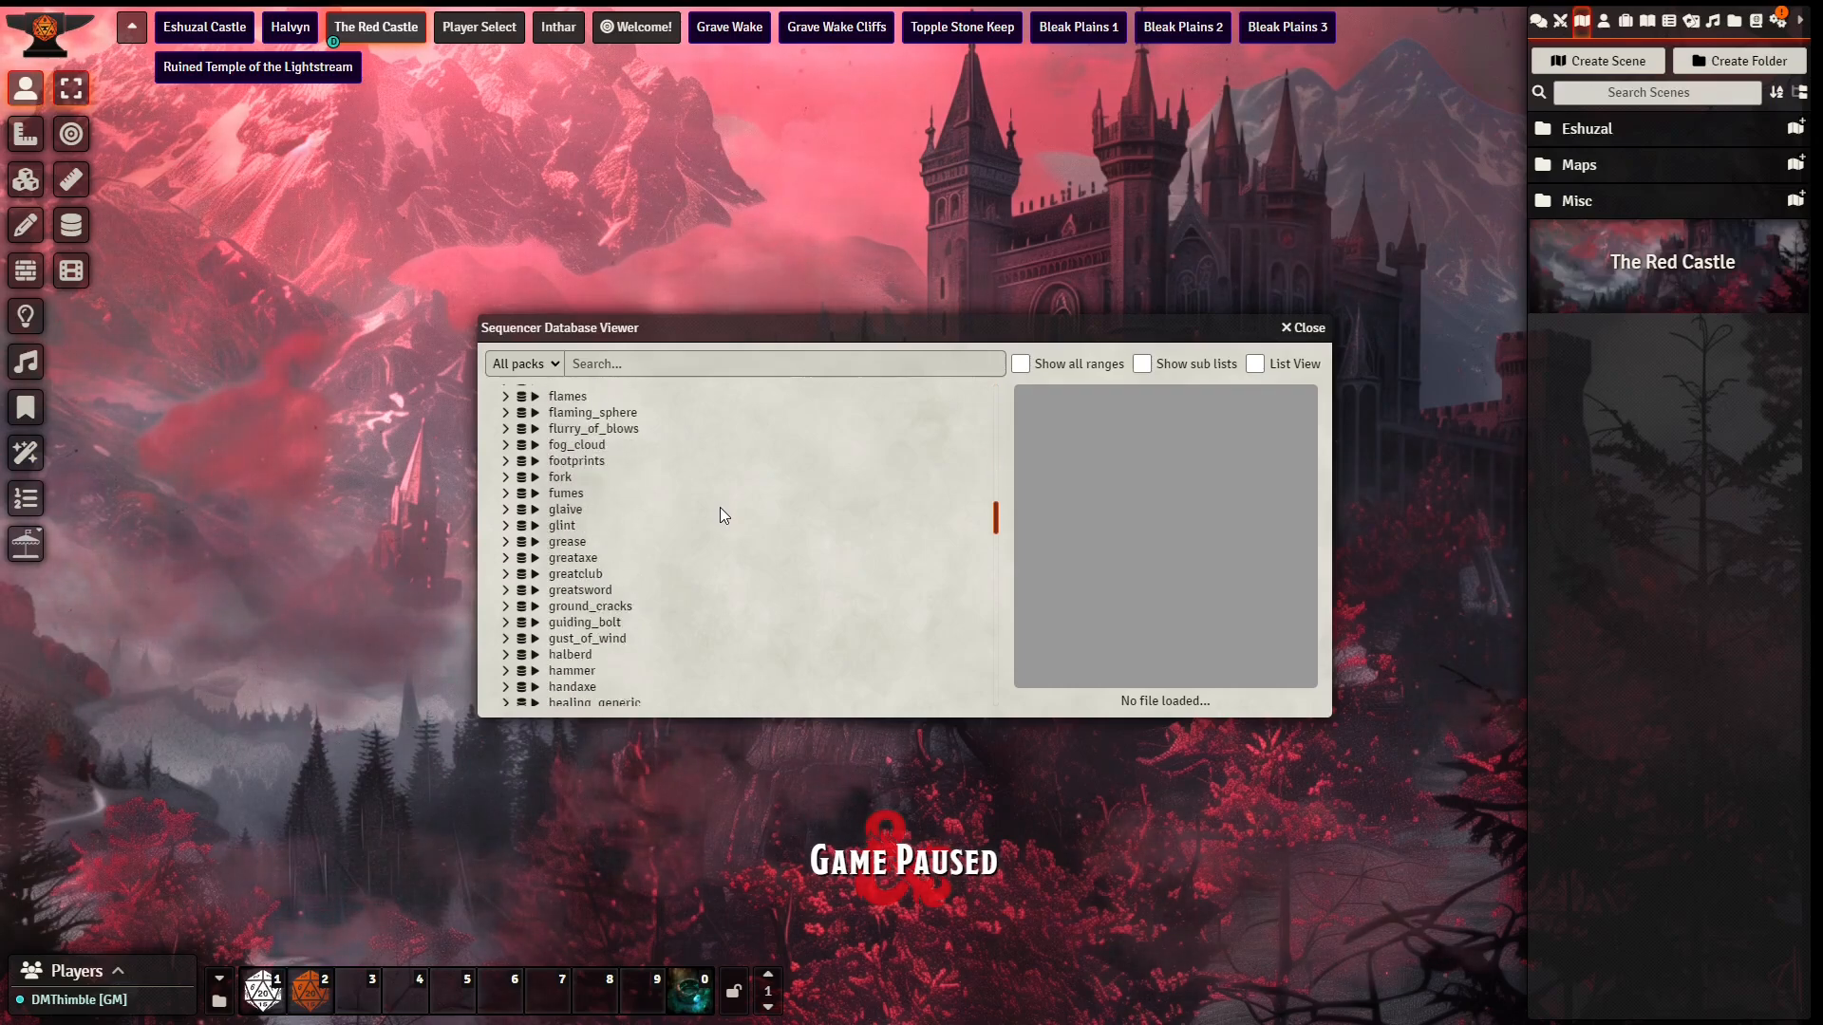
{"action": "scroll", "coordinate": [721, 509], "scroll_direction": "up", "scroll_amount": 8}
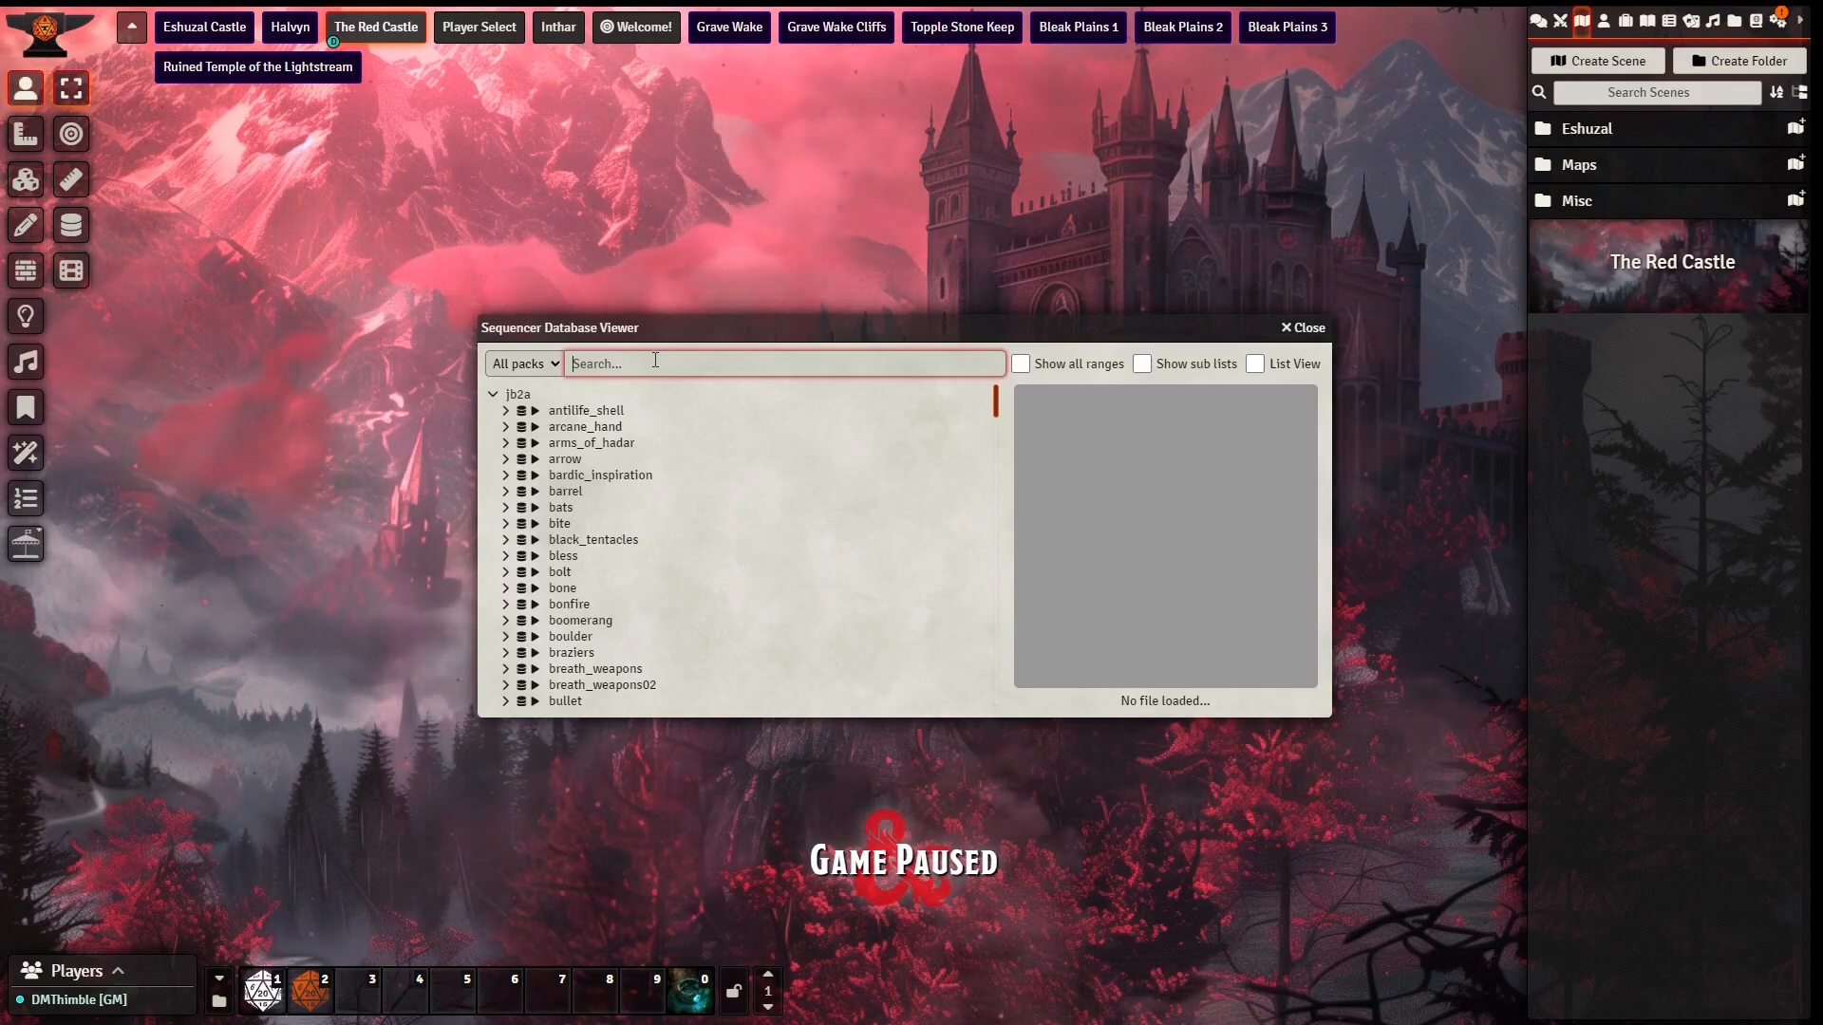
Step: Search the effects database for "butter" and preview the red variant of the "many" butterfly effect
{"action": "type", "text": "butter"}
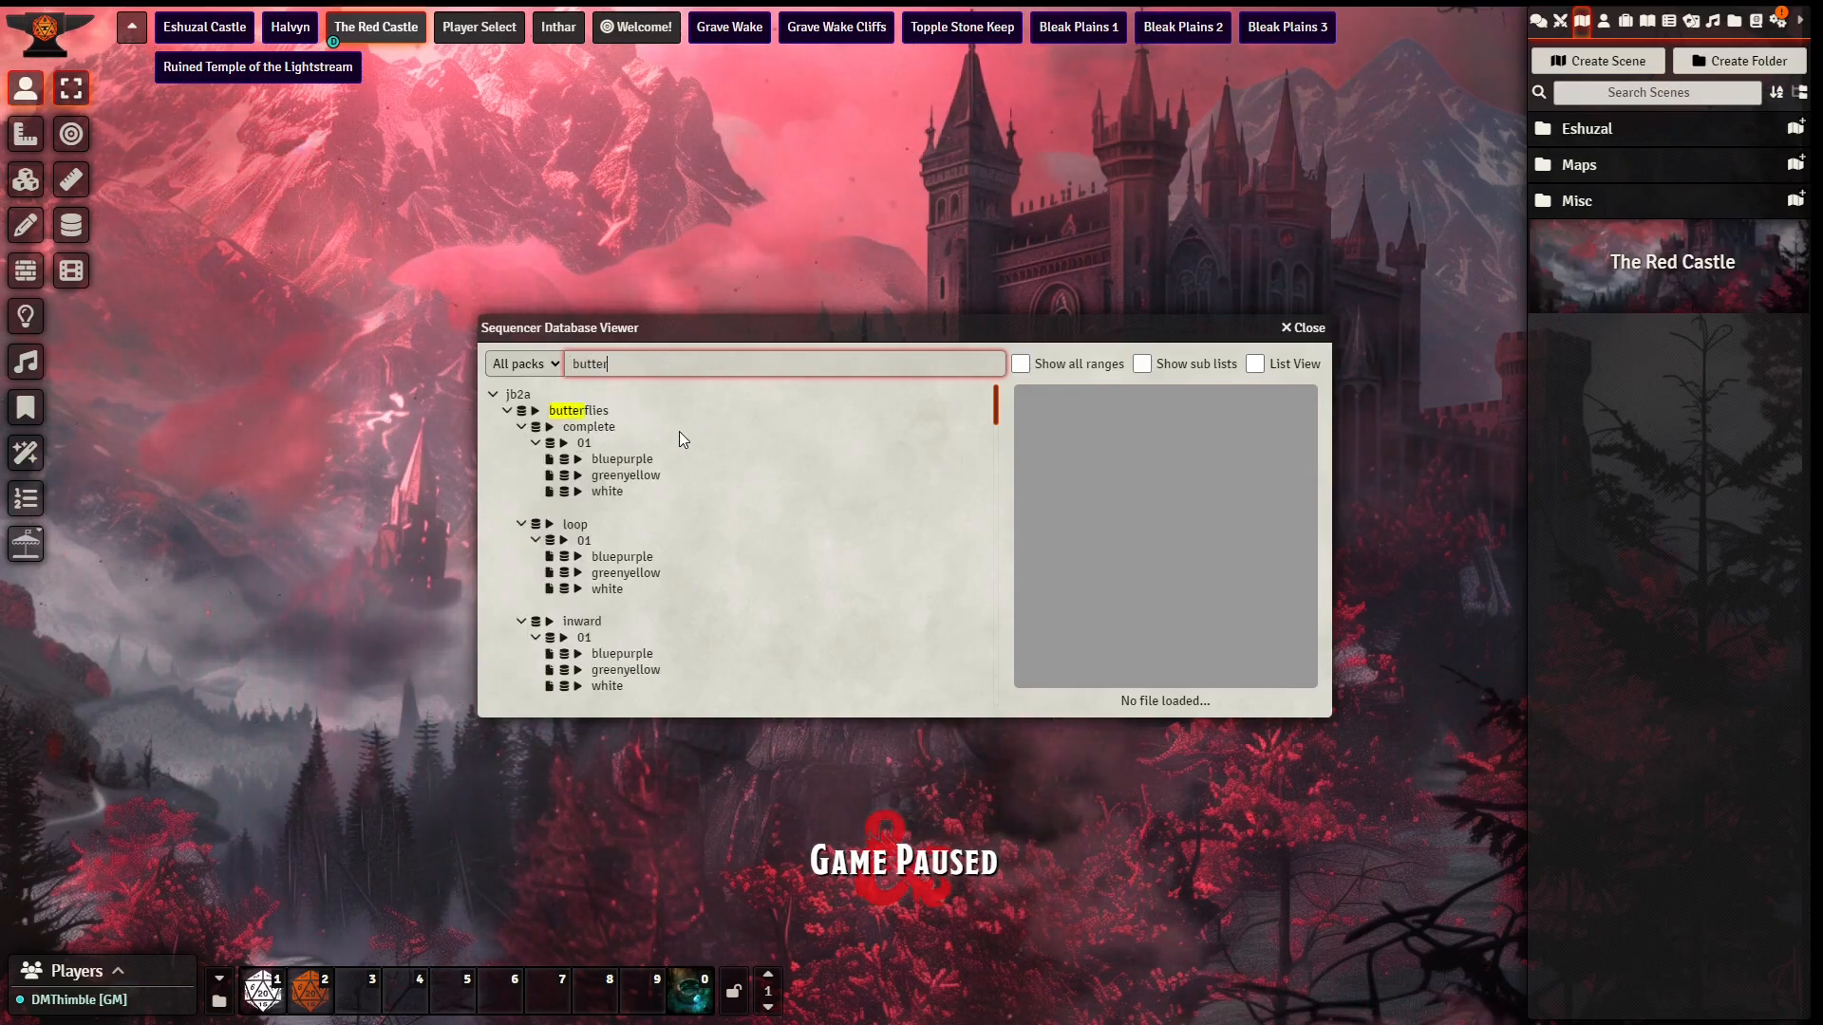
{"action": "scroll", "coordinate": [680, 440], "scroll_direction": "down", "scroll_amount": 10}
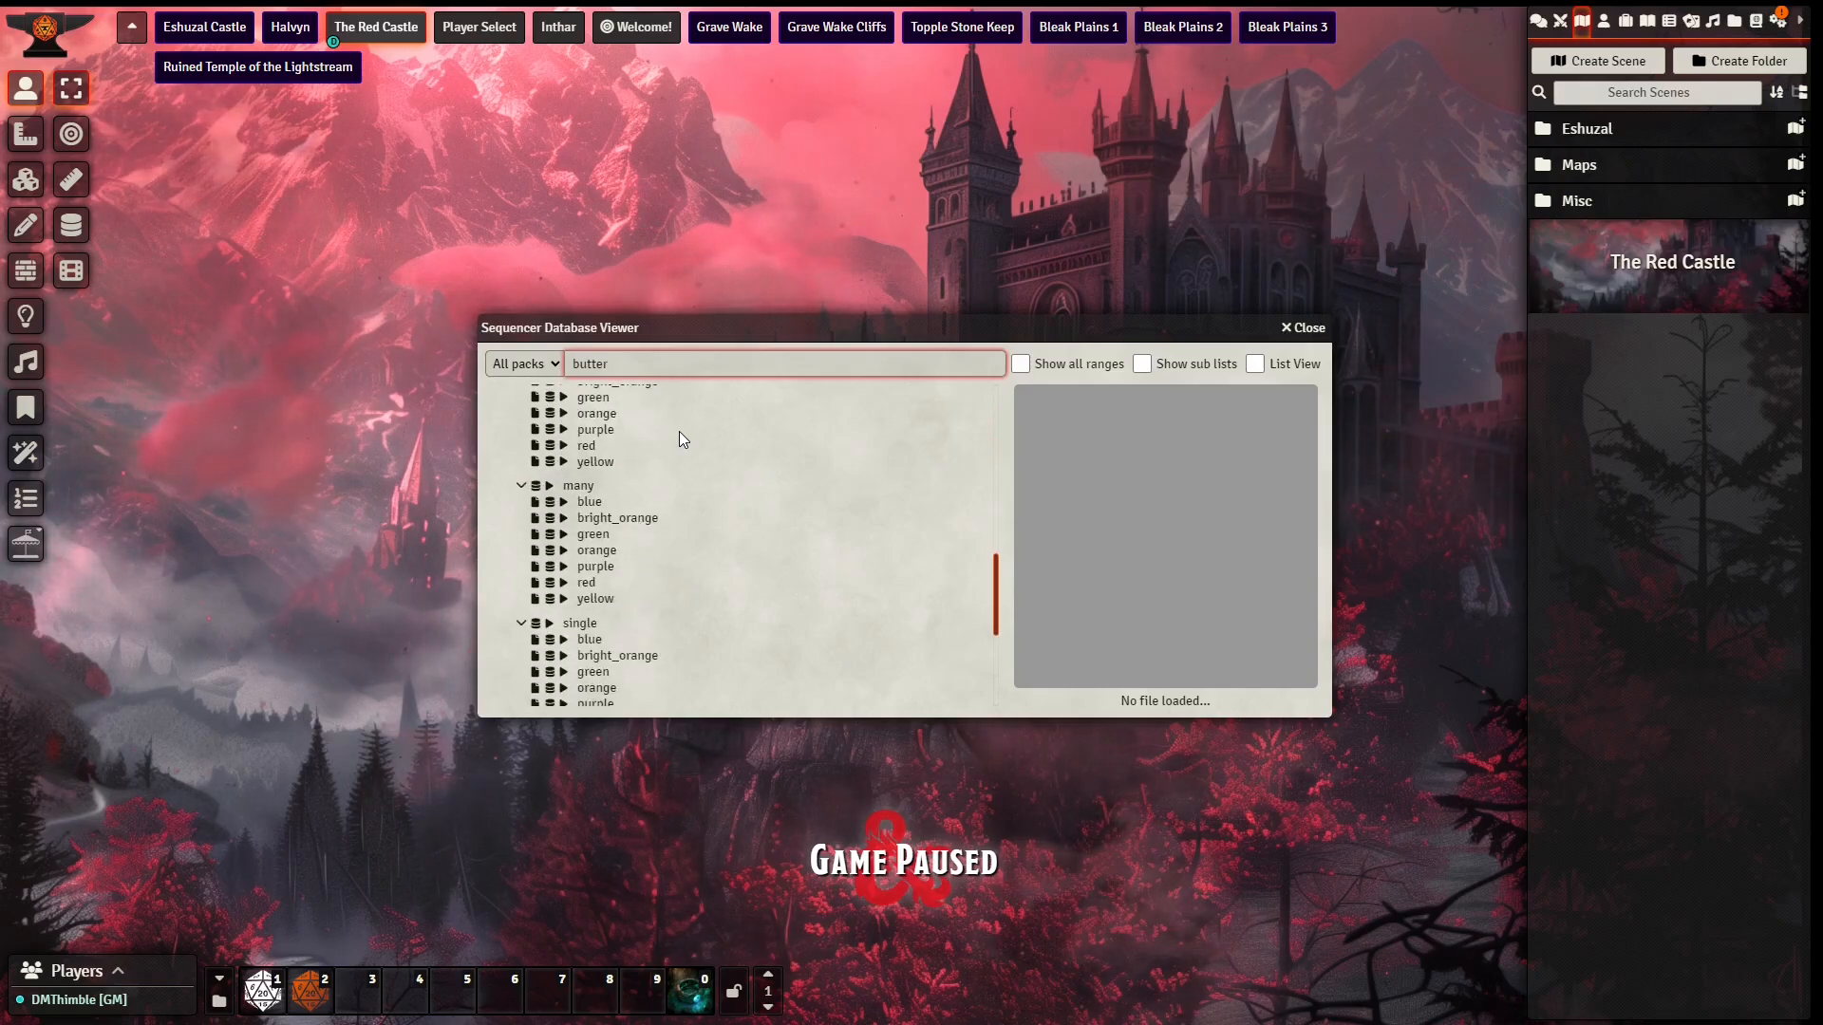
{"action": "scroll", "coordinate": [680, 431], "scroll_direction": "down", "scroll_amount": 3}
{"action": "scroll", "coordinate": [721, 505], "scroll_direction": "up", "scroll_amount": 1}
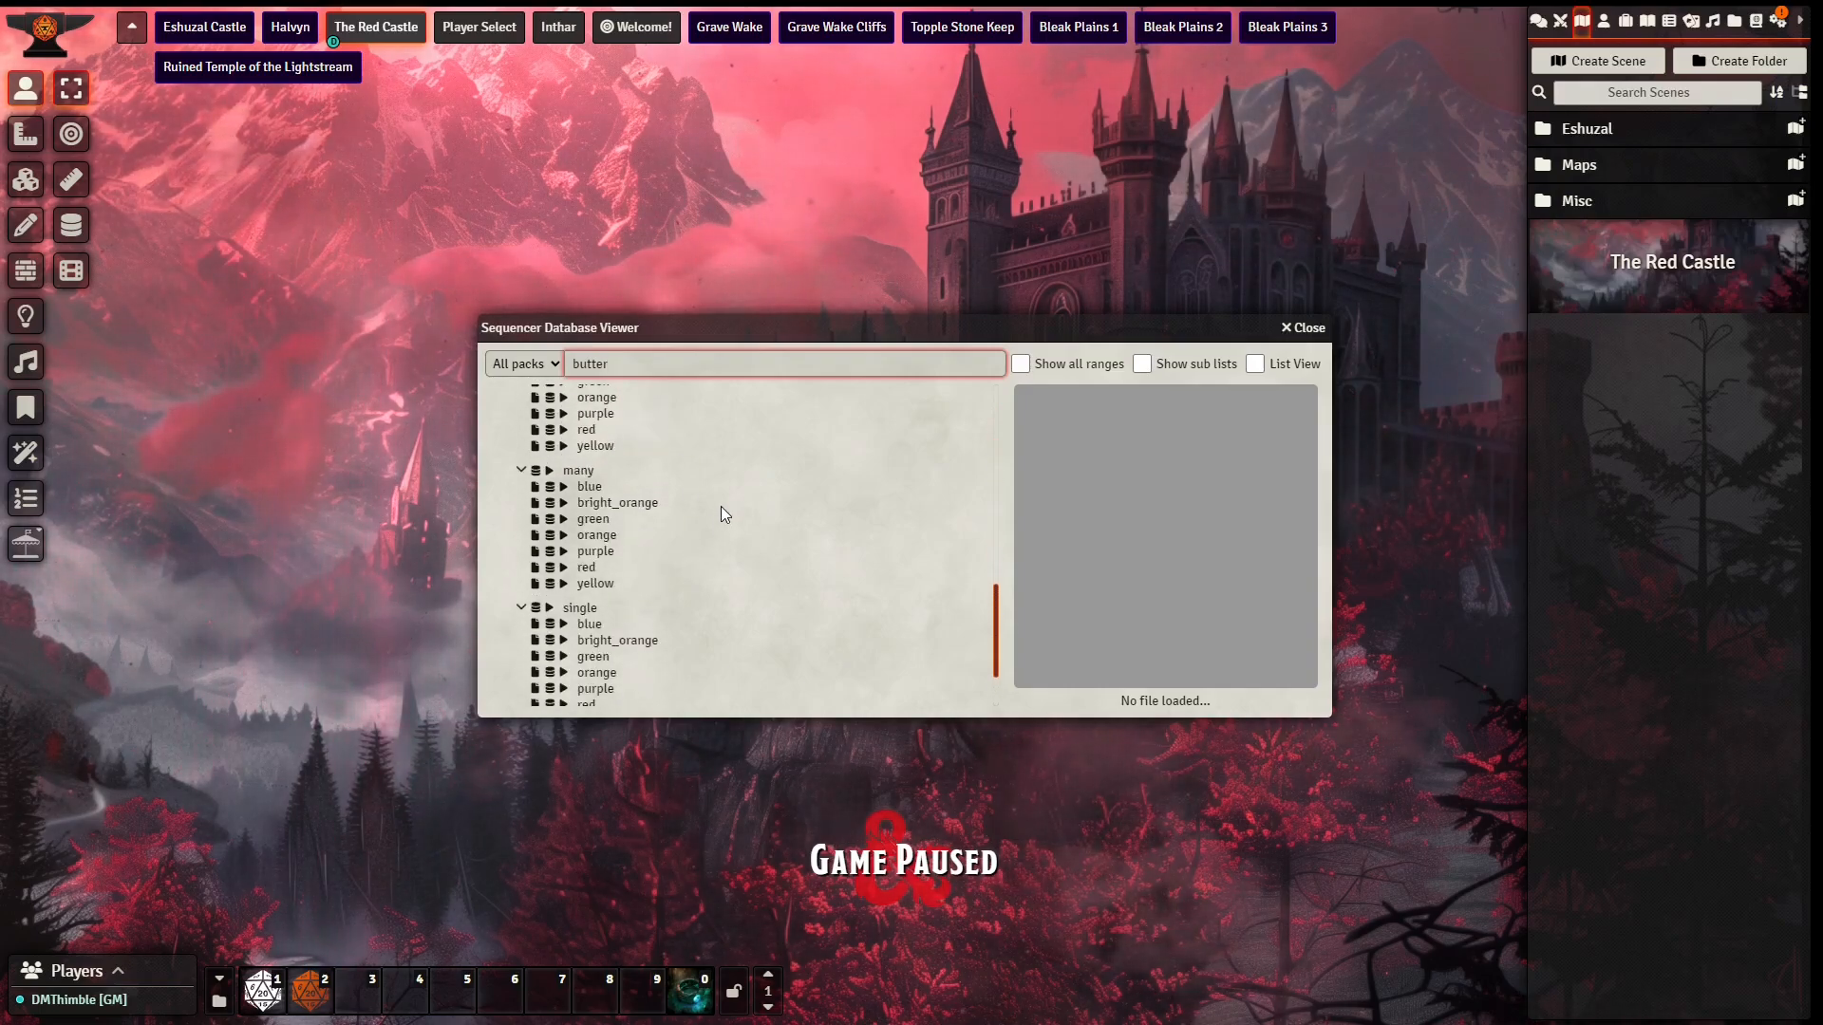
{"action": "scroll", "coordinate": [681, 511], "scroll_direction": "down", "scroll_amount": 2}
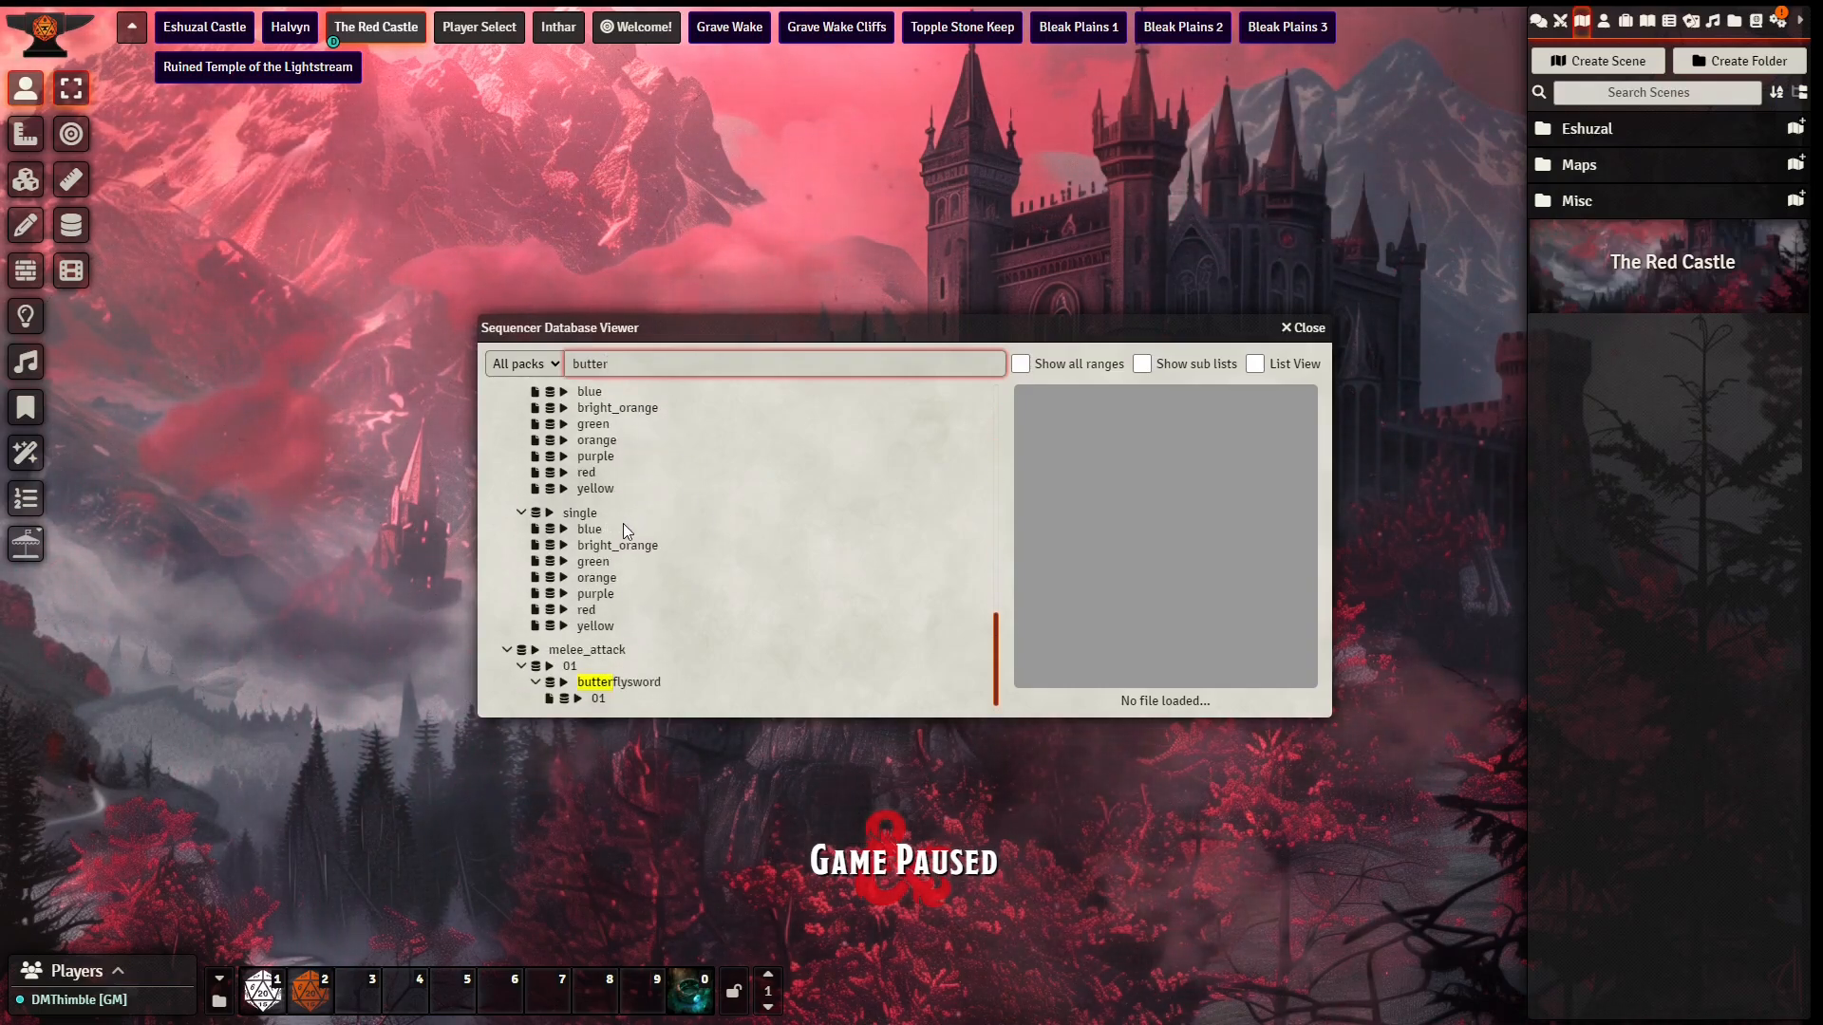
{"action": "scroll", "coordinate": [623, 522], "scroll_direction": "up", "scroll_amount": 2}
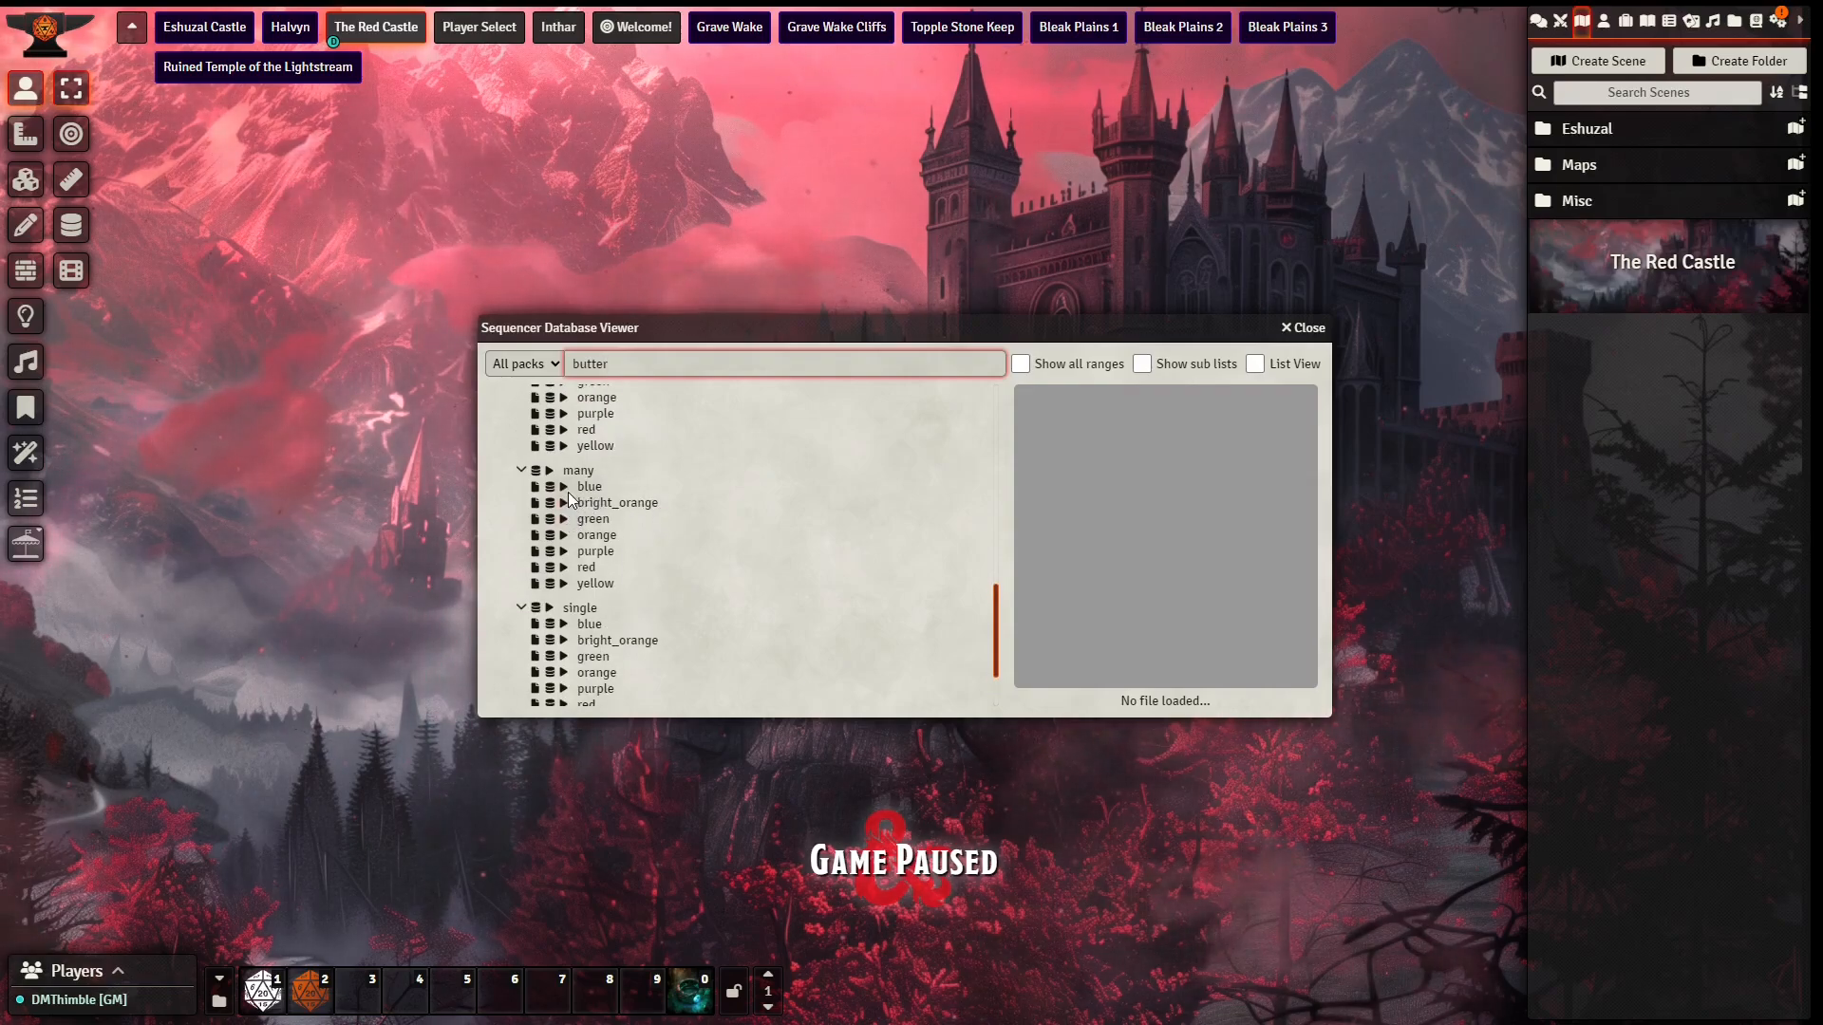
{"action": "left_click", "coordinate": [563, 569]}
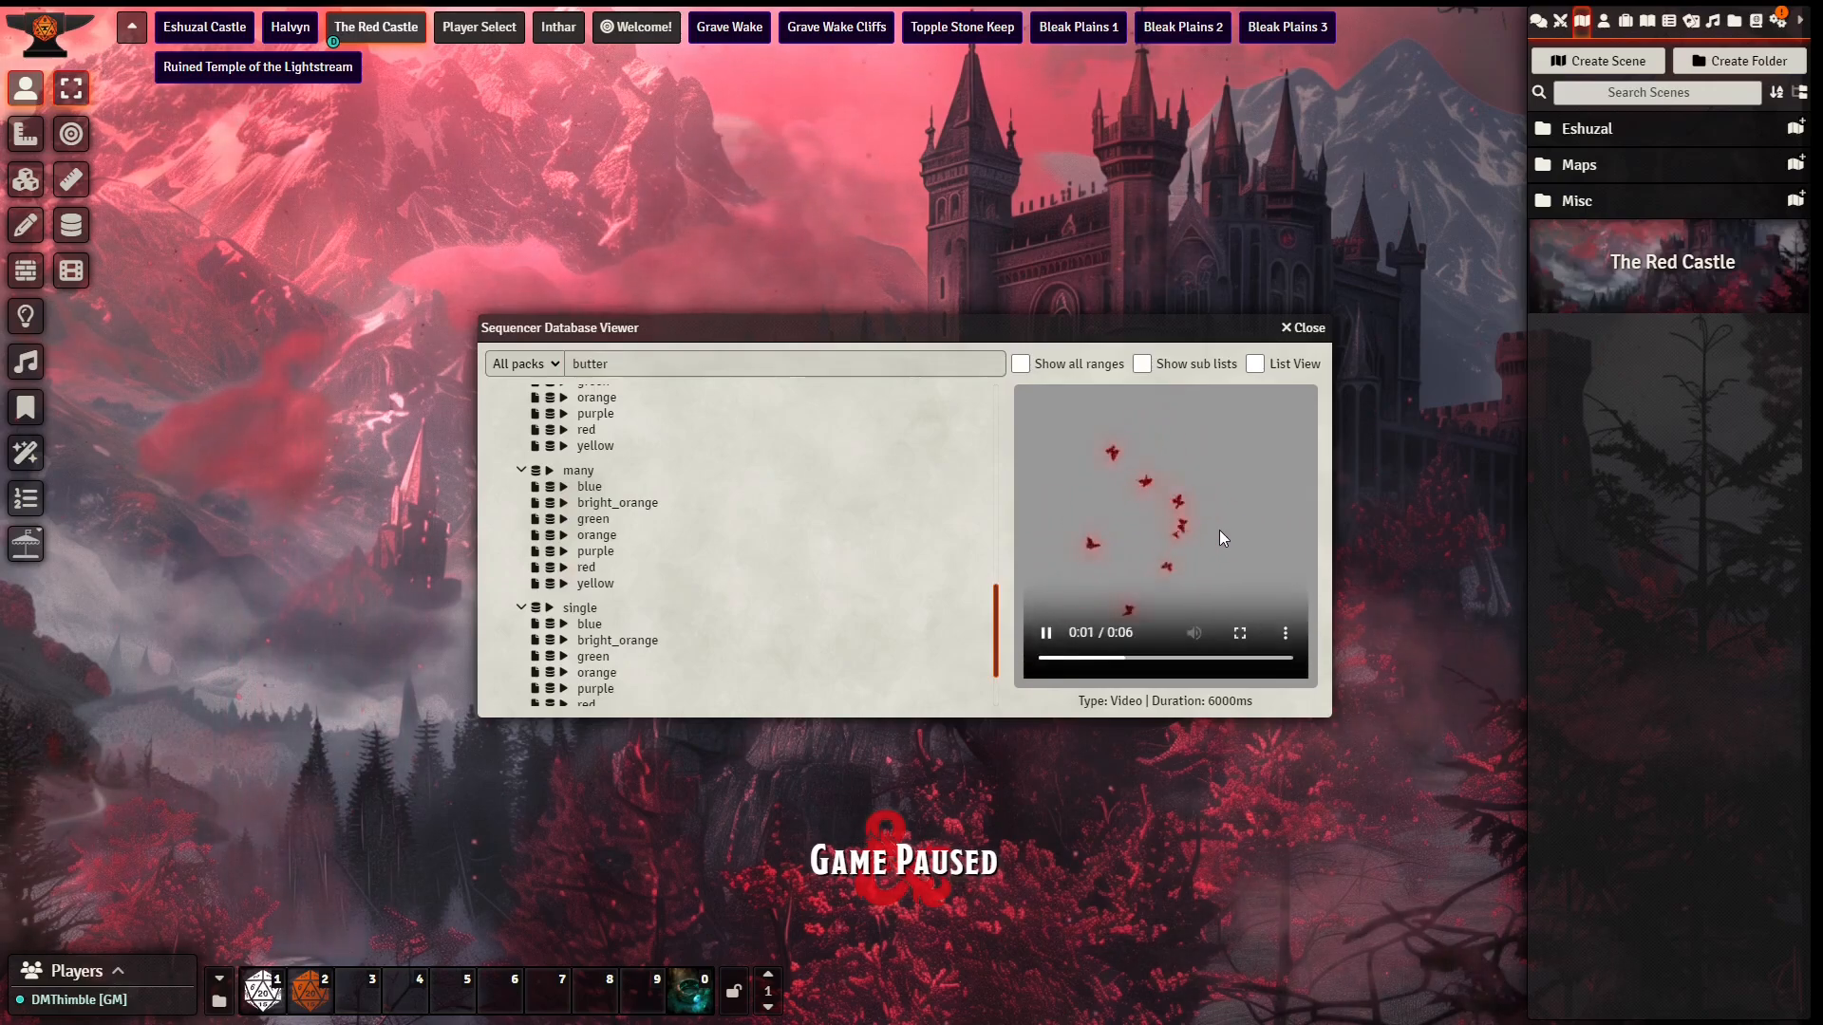
Step: Preview the red variant of the "few" butterfly effect, copy its file path and close the effects database
{"action": "scroll", "coordinate": [617, 524], "scroll_direction": "up", "scroll_amount": 2}
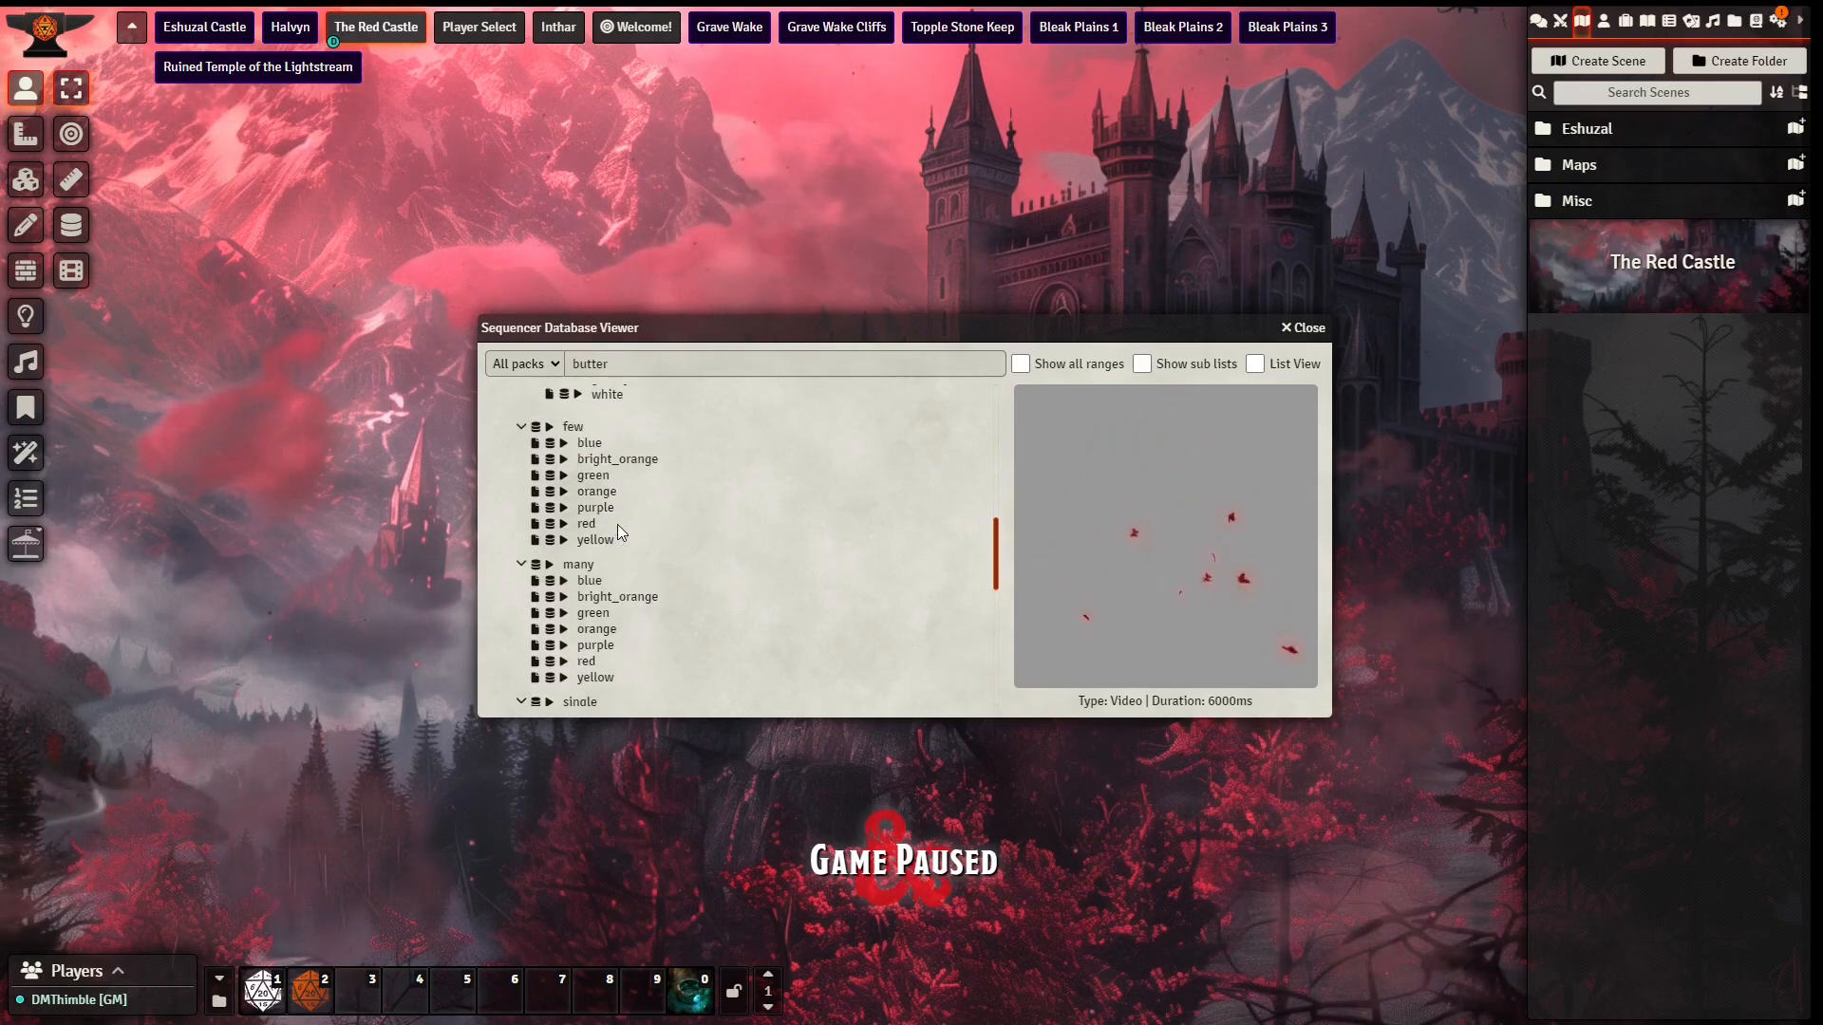
{"action": "left_click", "coordinate": [566, 525]}
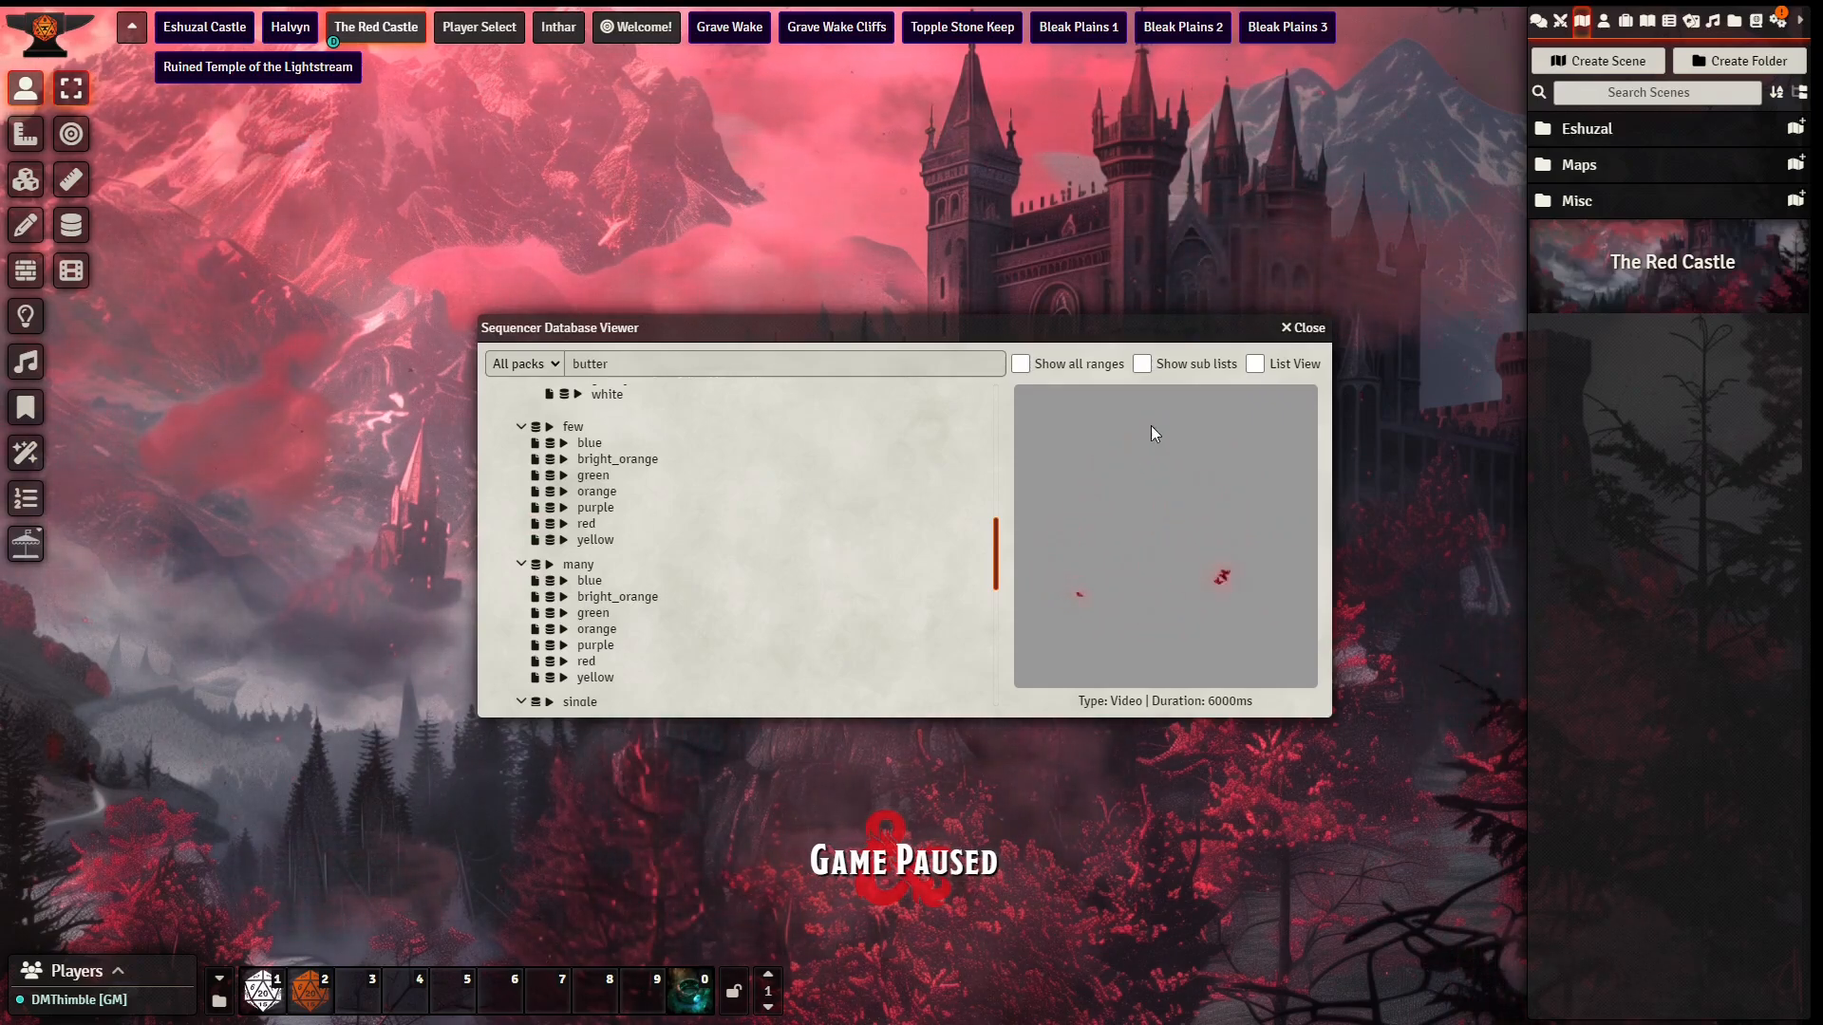
{"action": "left_click", "coordinate": [1305, 328]}
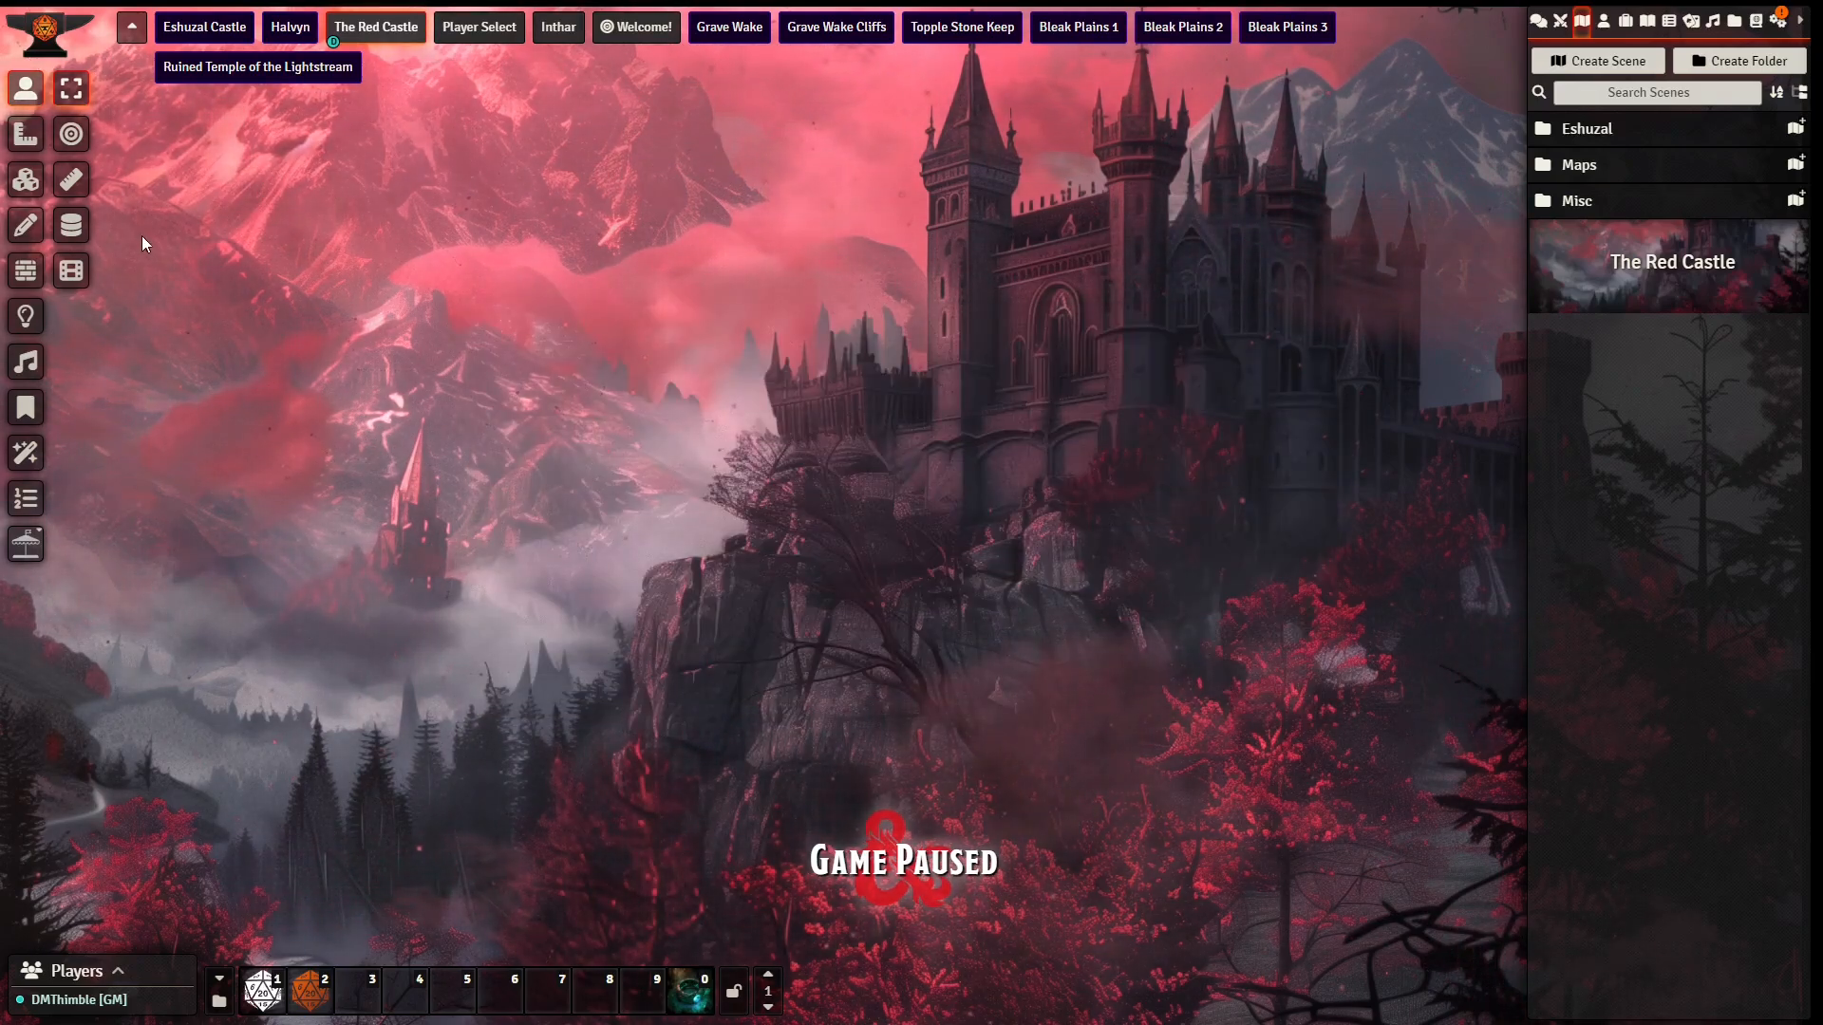
Step: Create a tile about 450 × 400 px over the red trees below the castle, using the Dark_Red_Few_400x400.webm butterfly video
{"action": "left_click", "coordinate": [25, 180]}
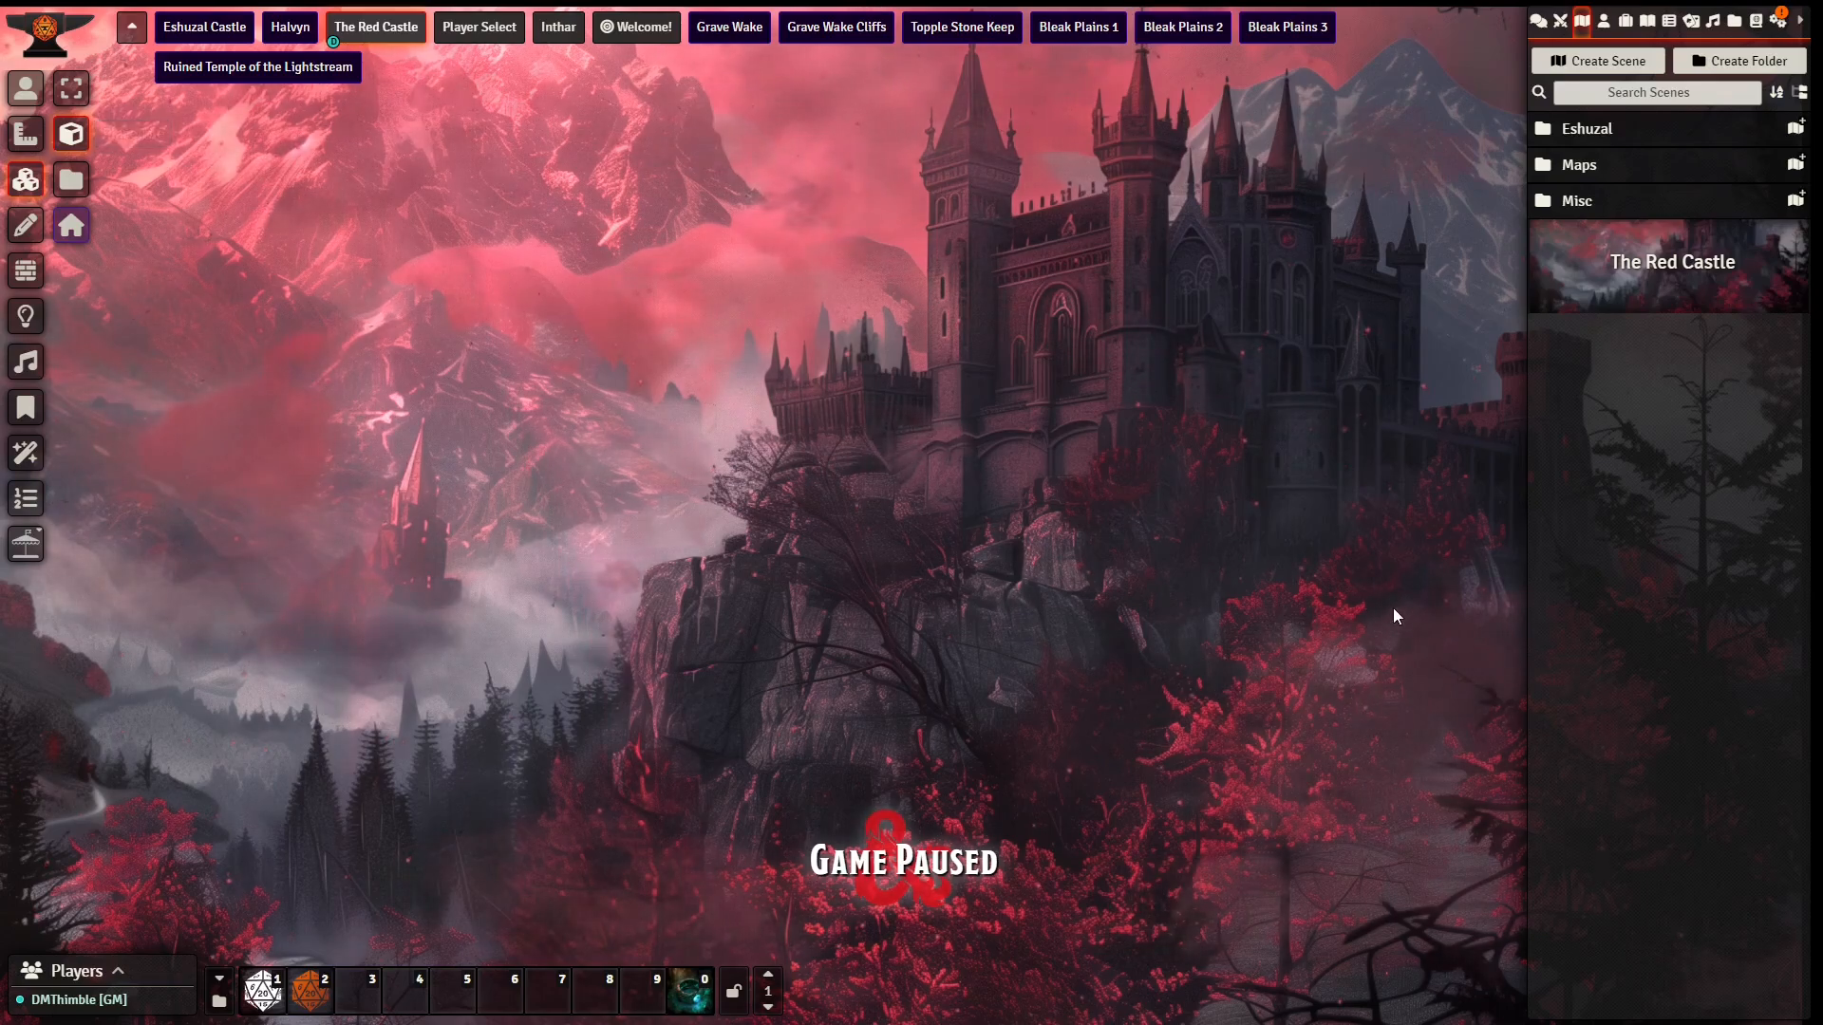
{"action": "left_click_drag", "start_coordinate": [1393, 608], "coordinate": [1409, 824]}
{"action": "left_click", "coordinate": [1070, 313]}
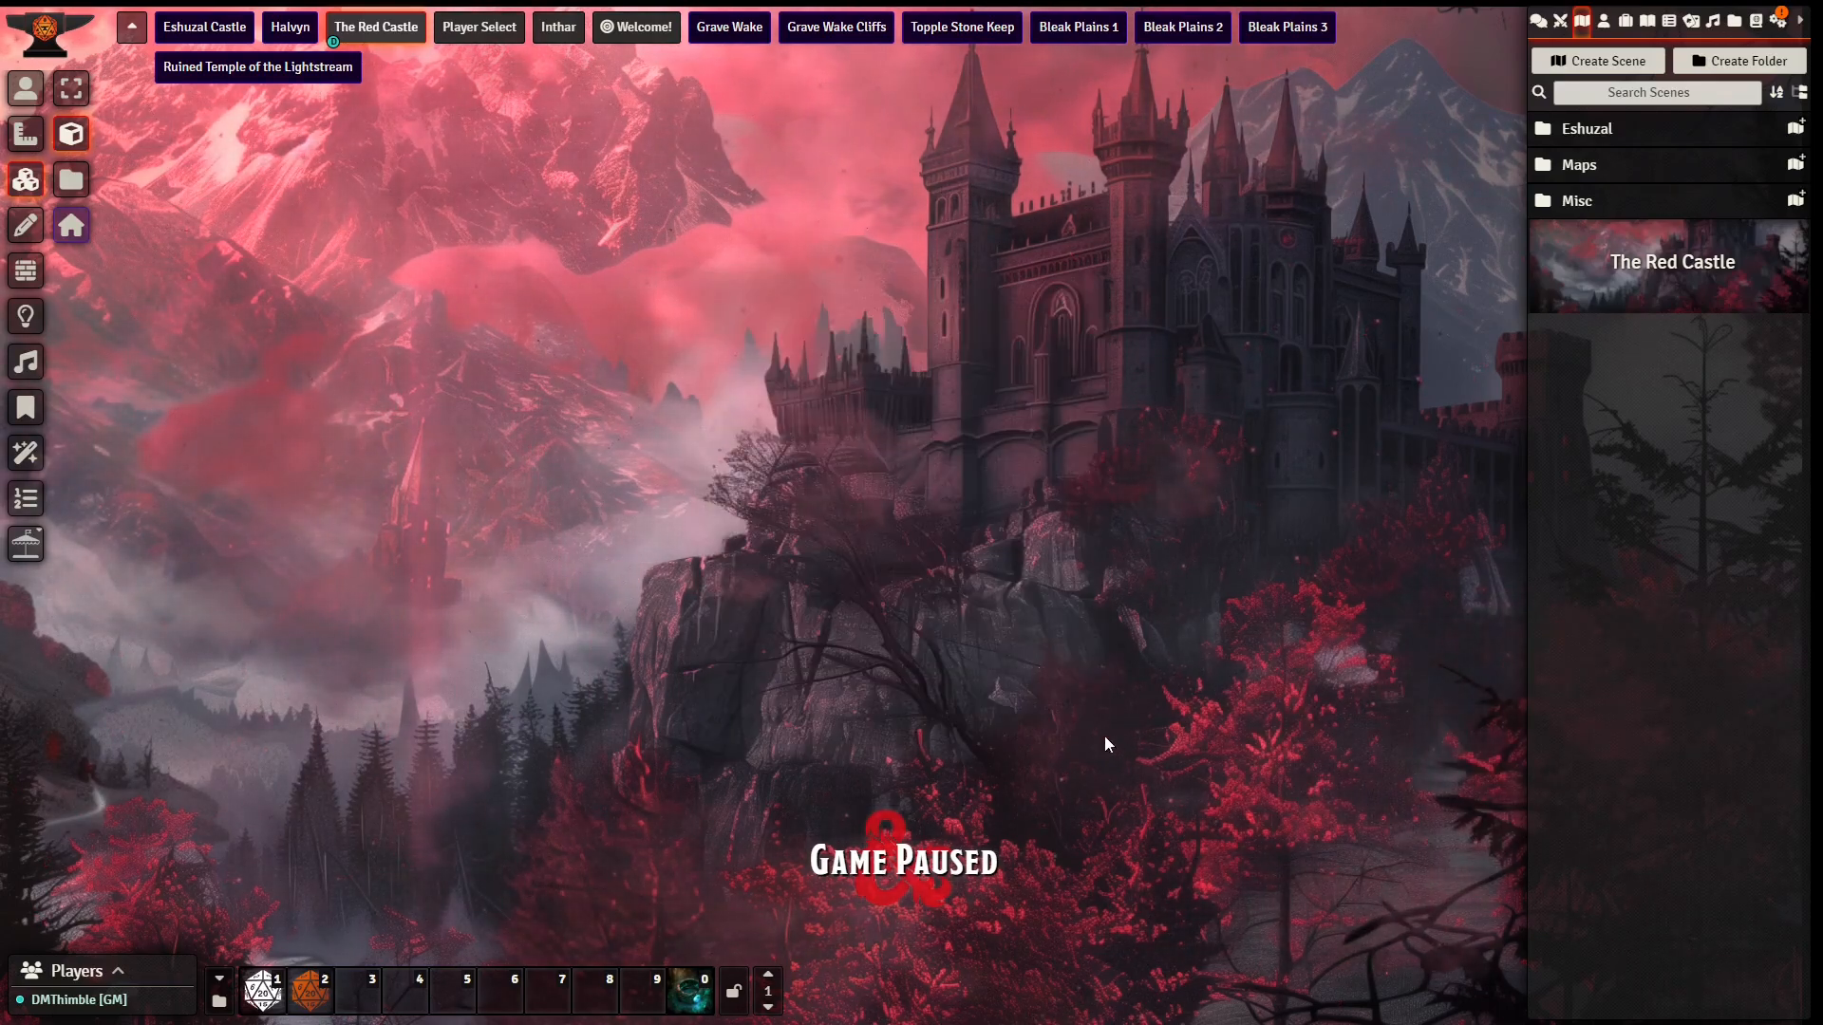
{"action": "left_click_drag", "start_coordinate": [1039, 668], "coordinate": [1337, 930]}
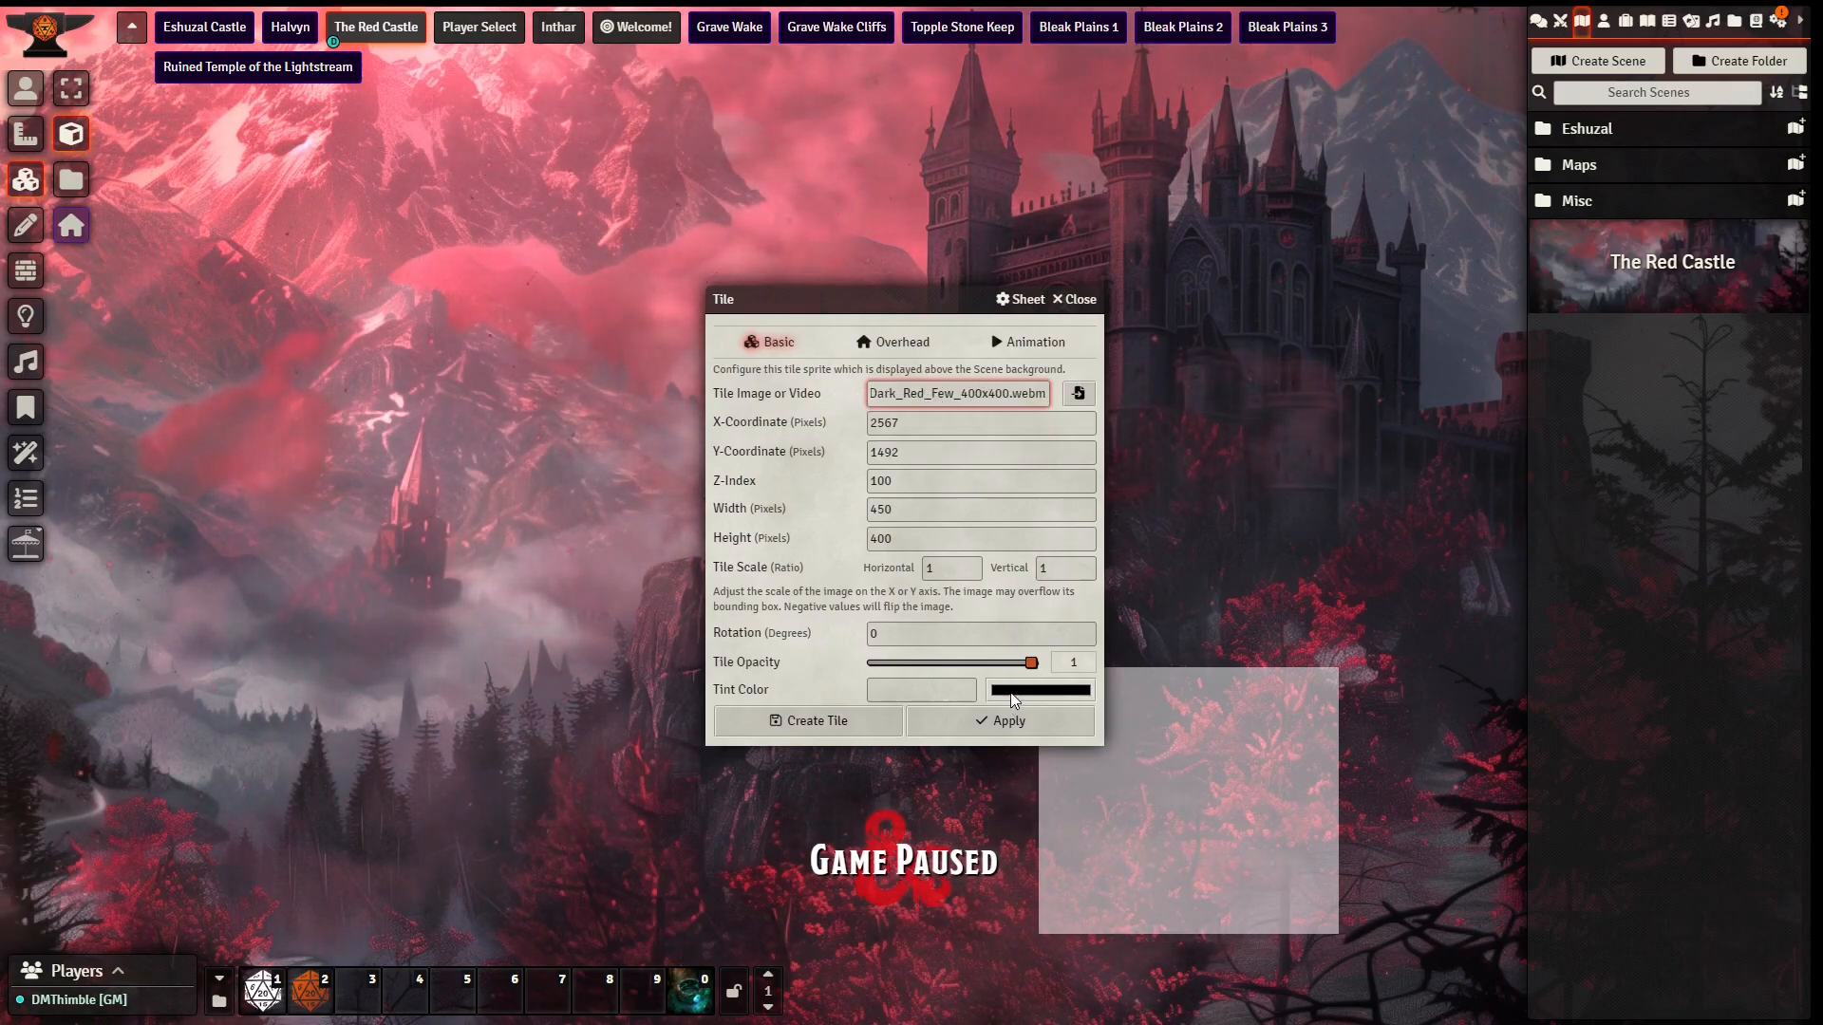
{"action": "left_click", "coordinate": [1009, 720]}
{"action": "left_click", "coordinate": [1063, 302]}
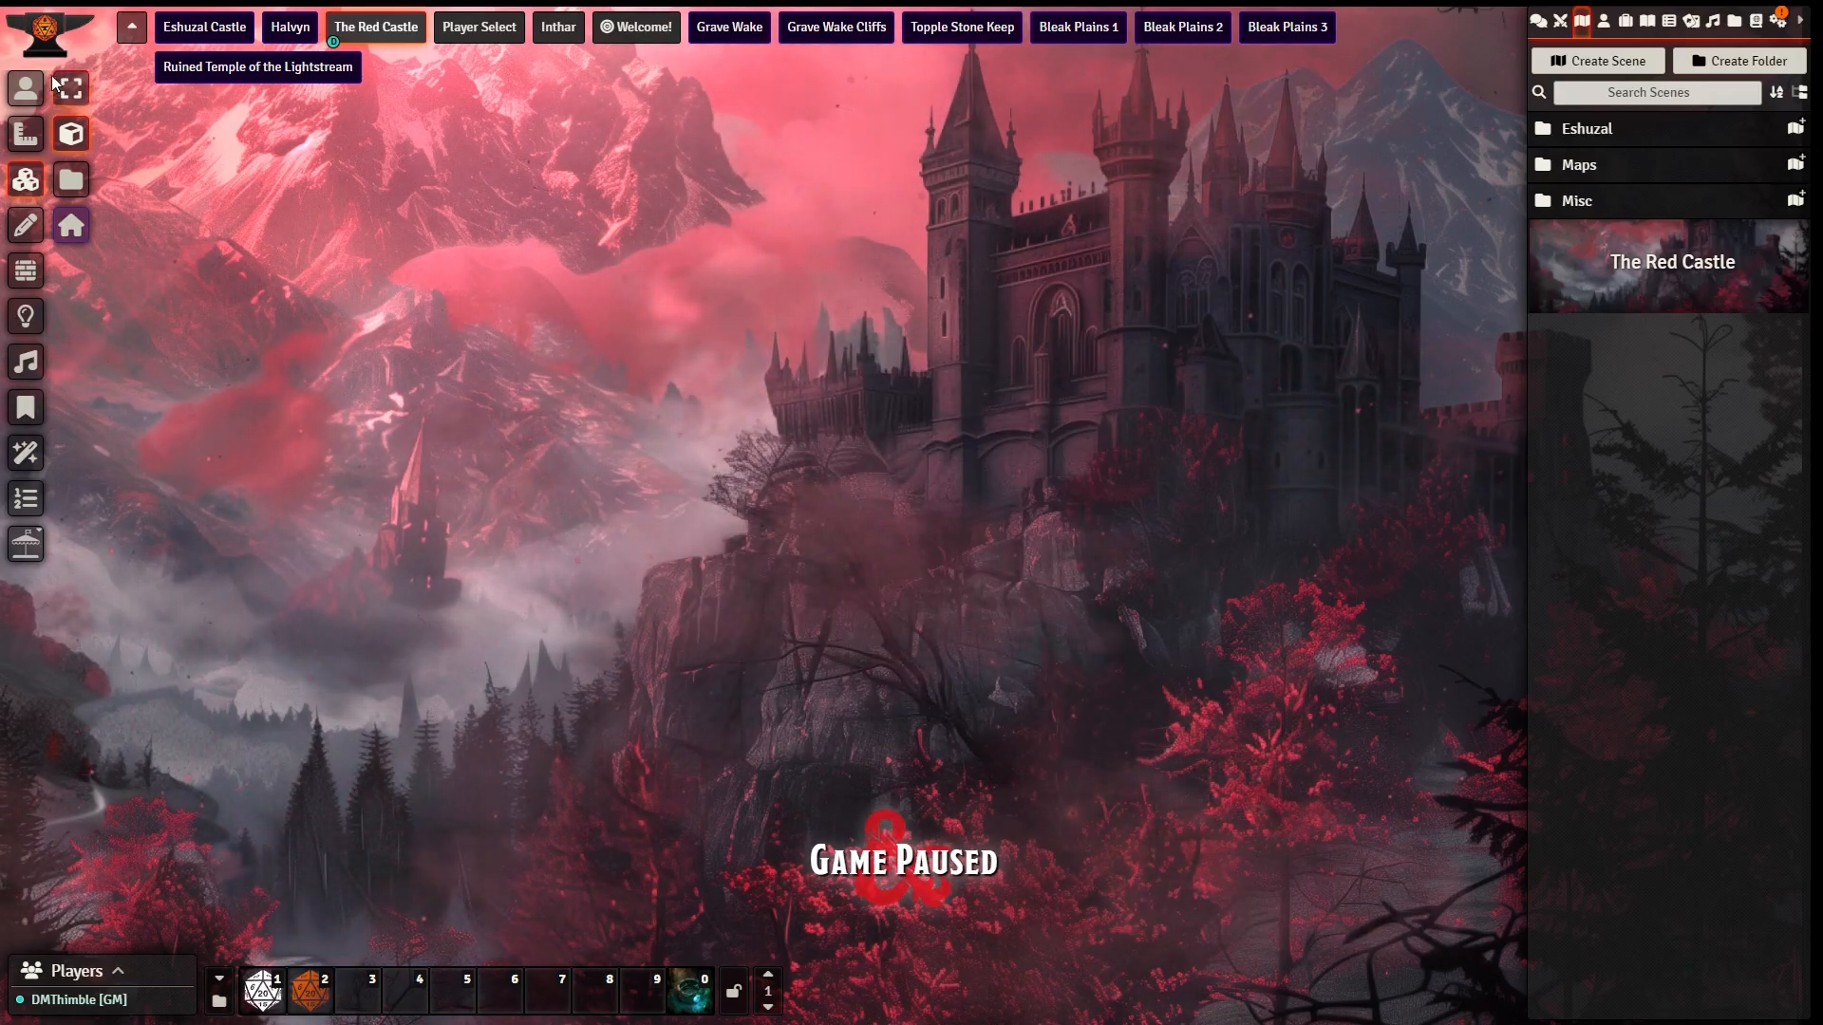
Step: Set the butterfly tile's width to 400 pixels, apply the change and close its configuration
{"action": "left_click", "coordinate": [1225, 826]}
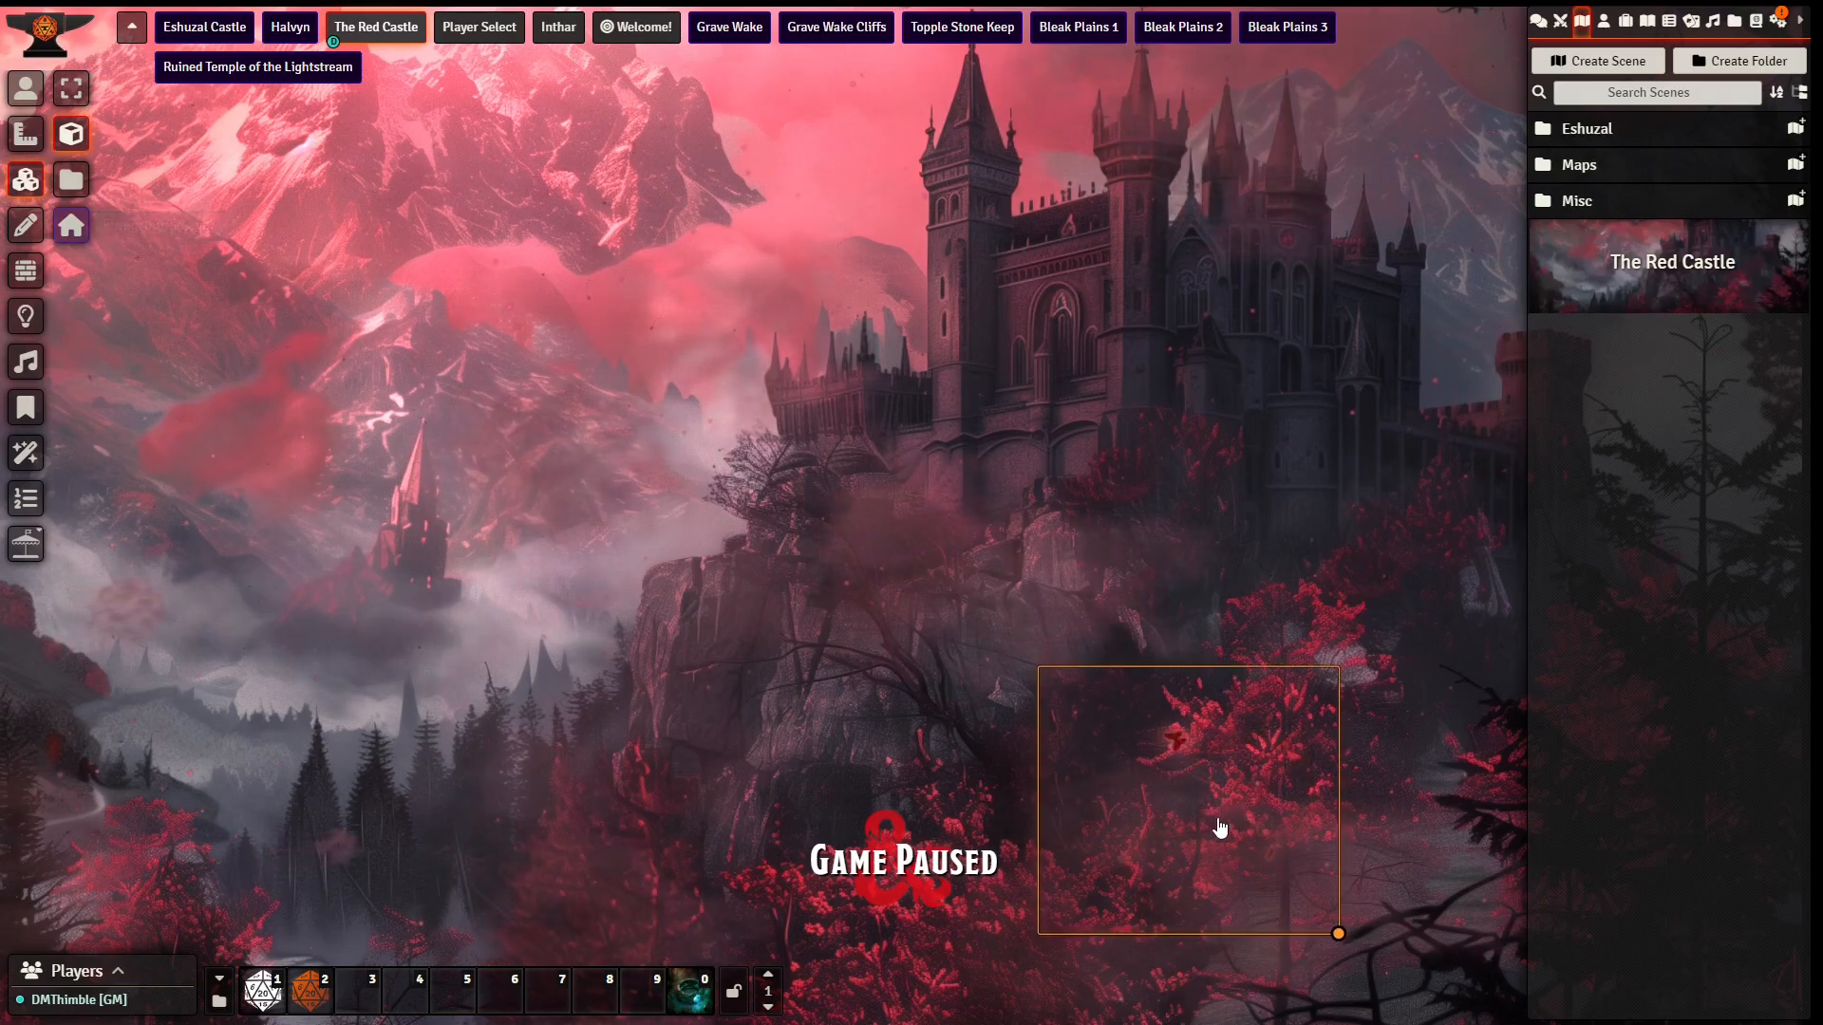
{"action": "double_click", "coordinate": [1226, 845]}
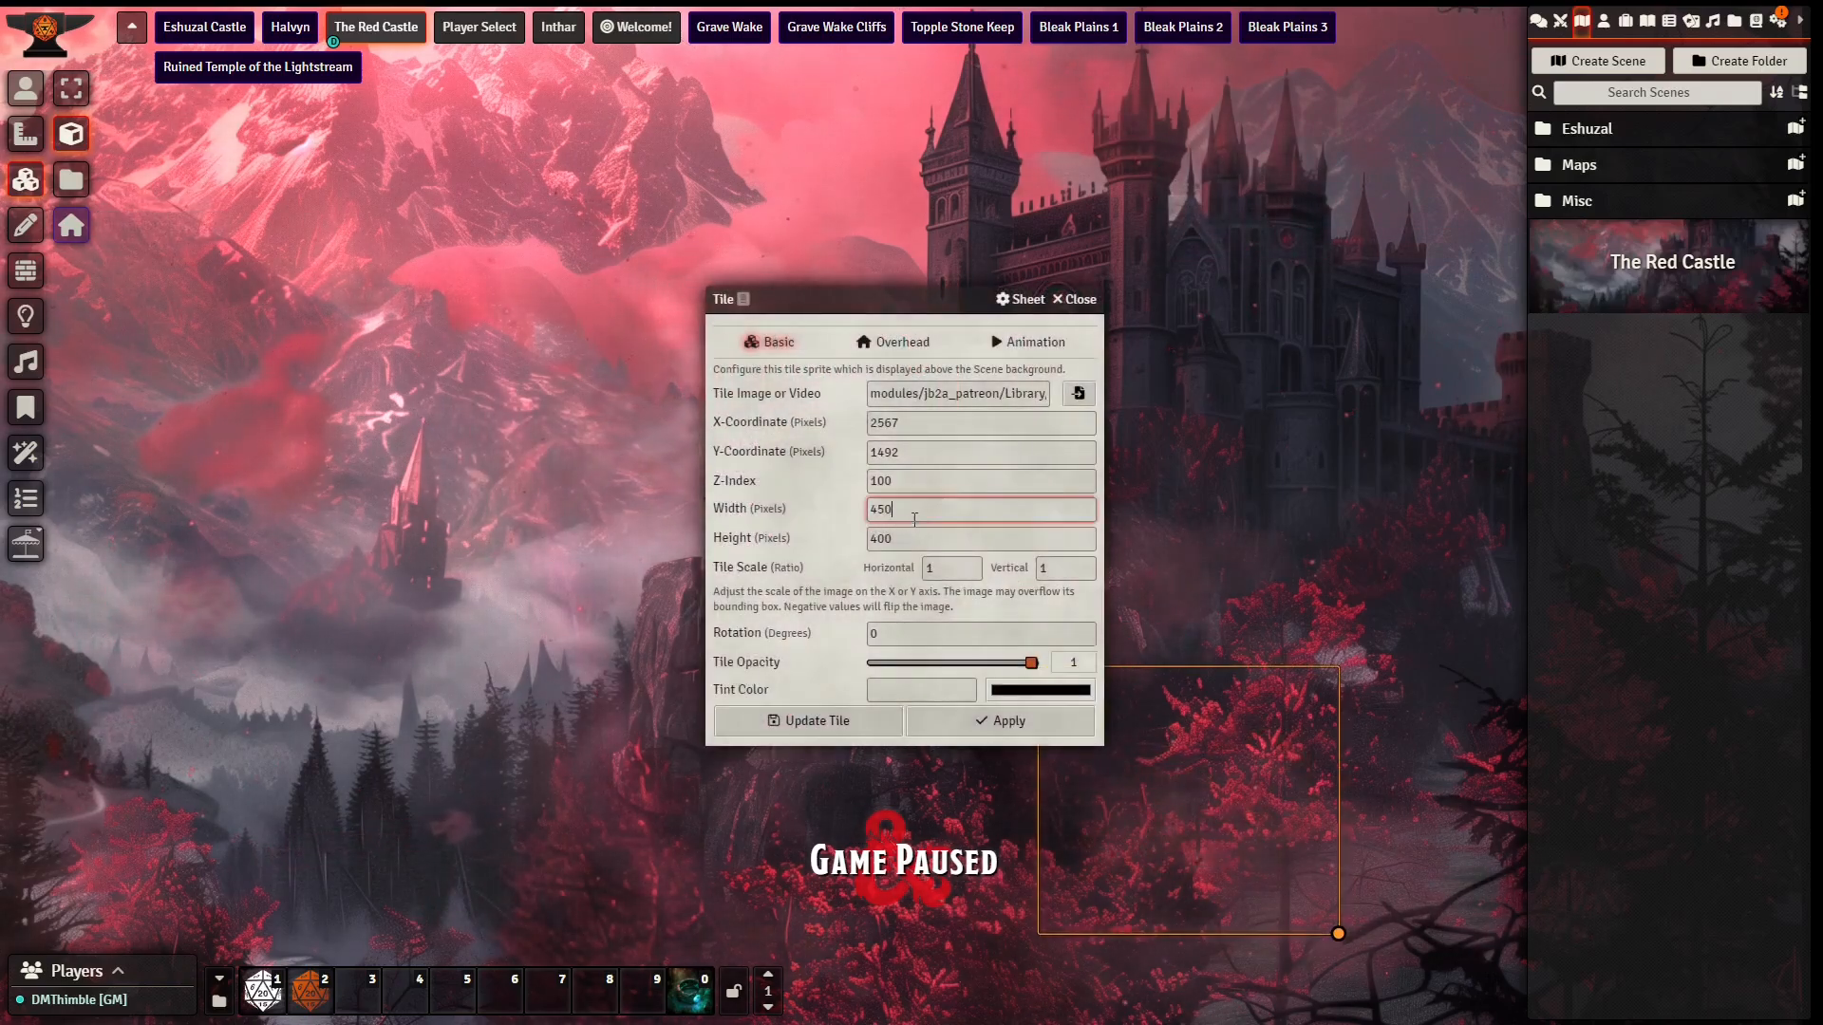
{"action": "key", "text": "BackSpace"}
{"action": "key", "text": "BackSpace"}
{"action": "type", "text": "00"}
{"action": "key", "text": "Tab"}
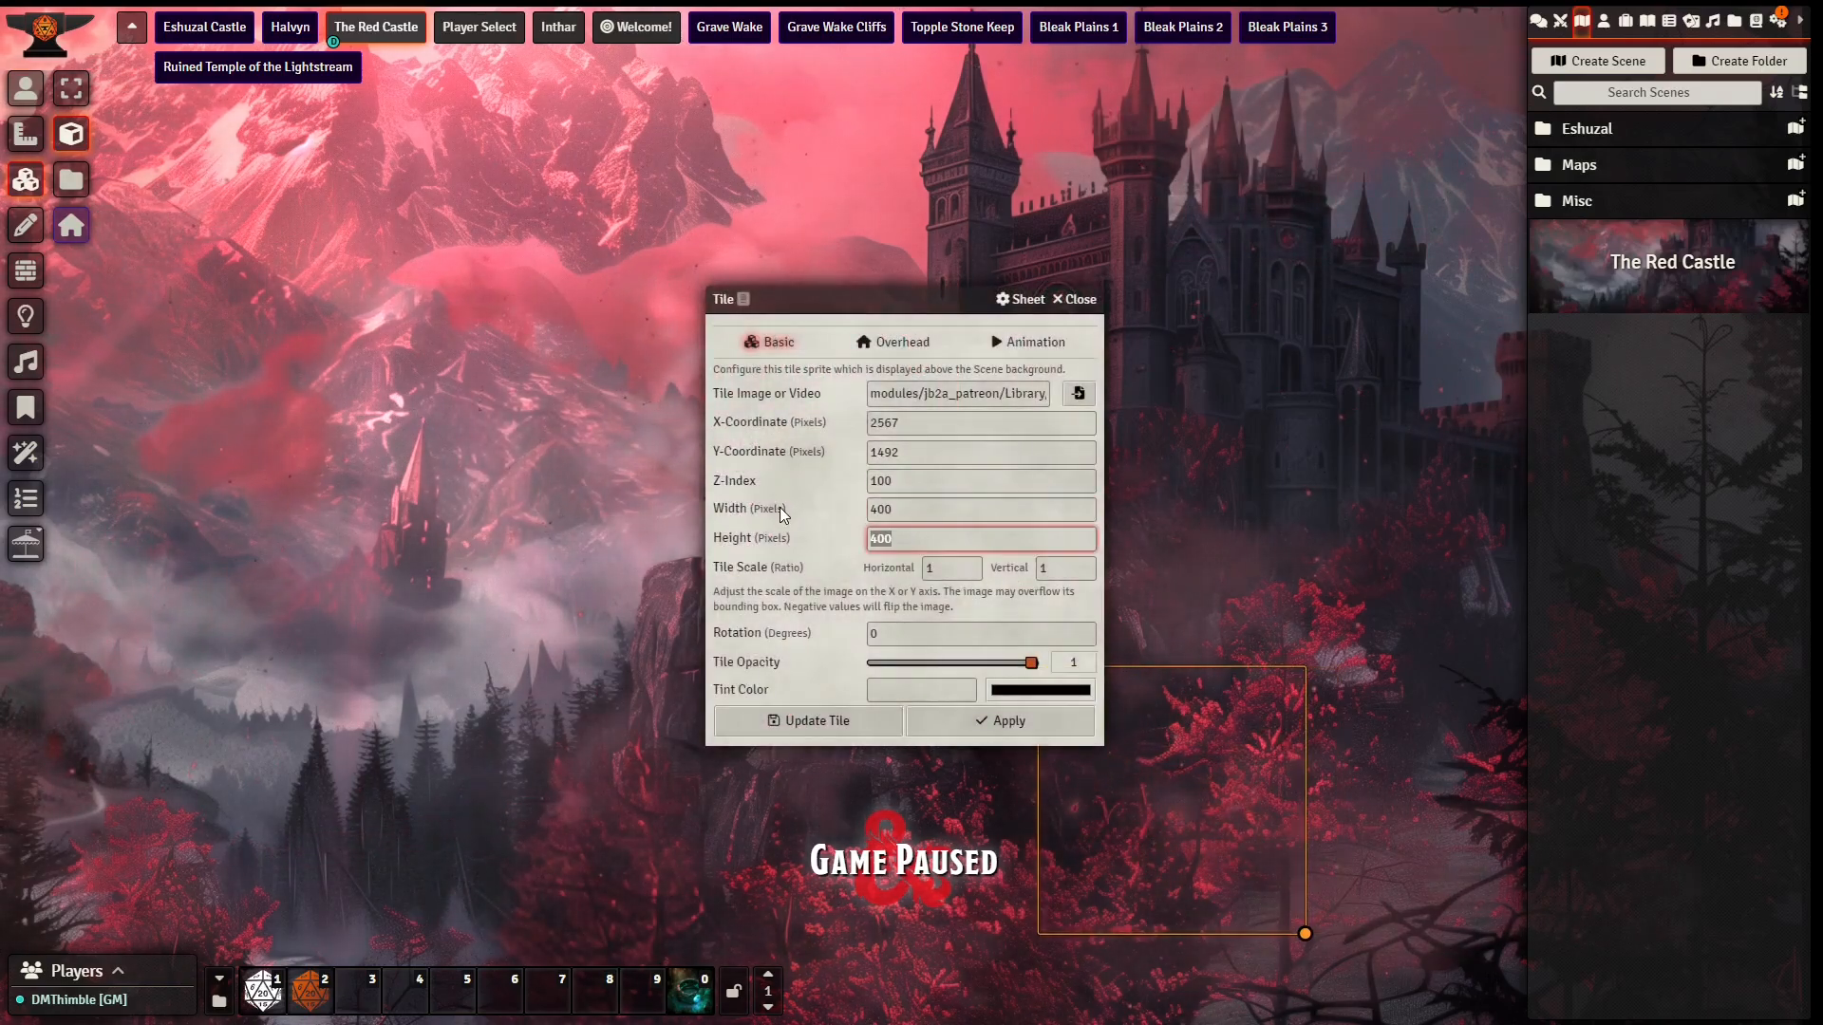
{"action": "left_click", "coordinate": [997, 723]}
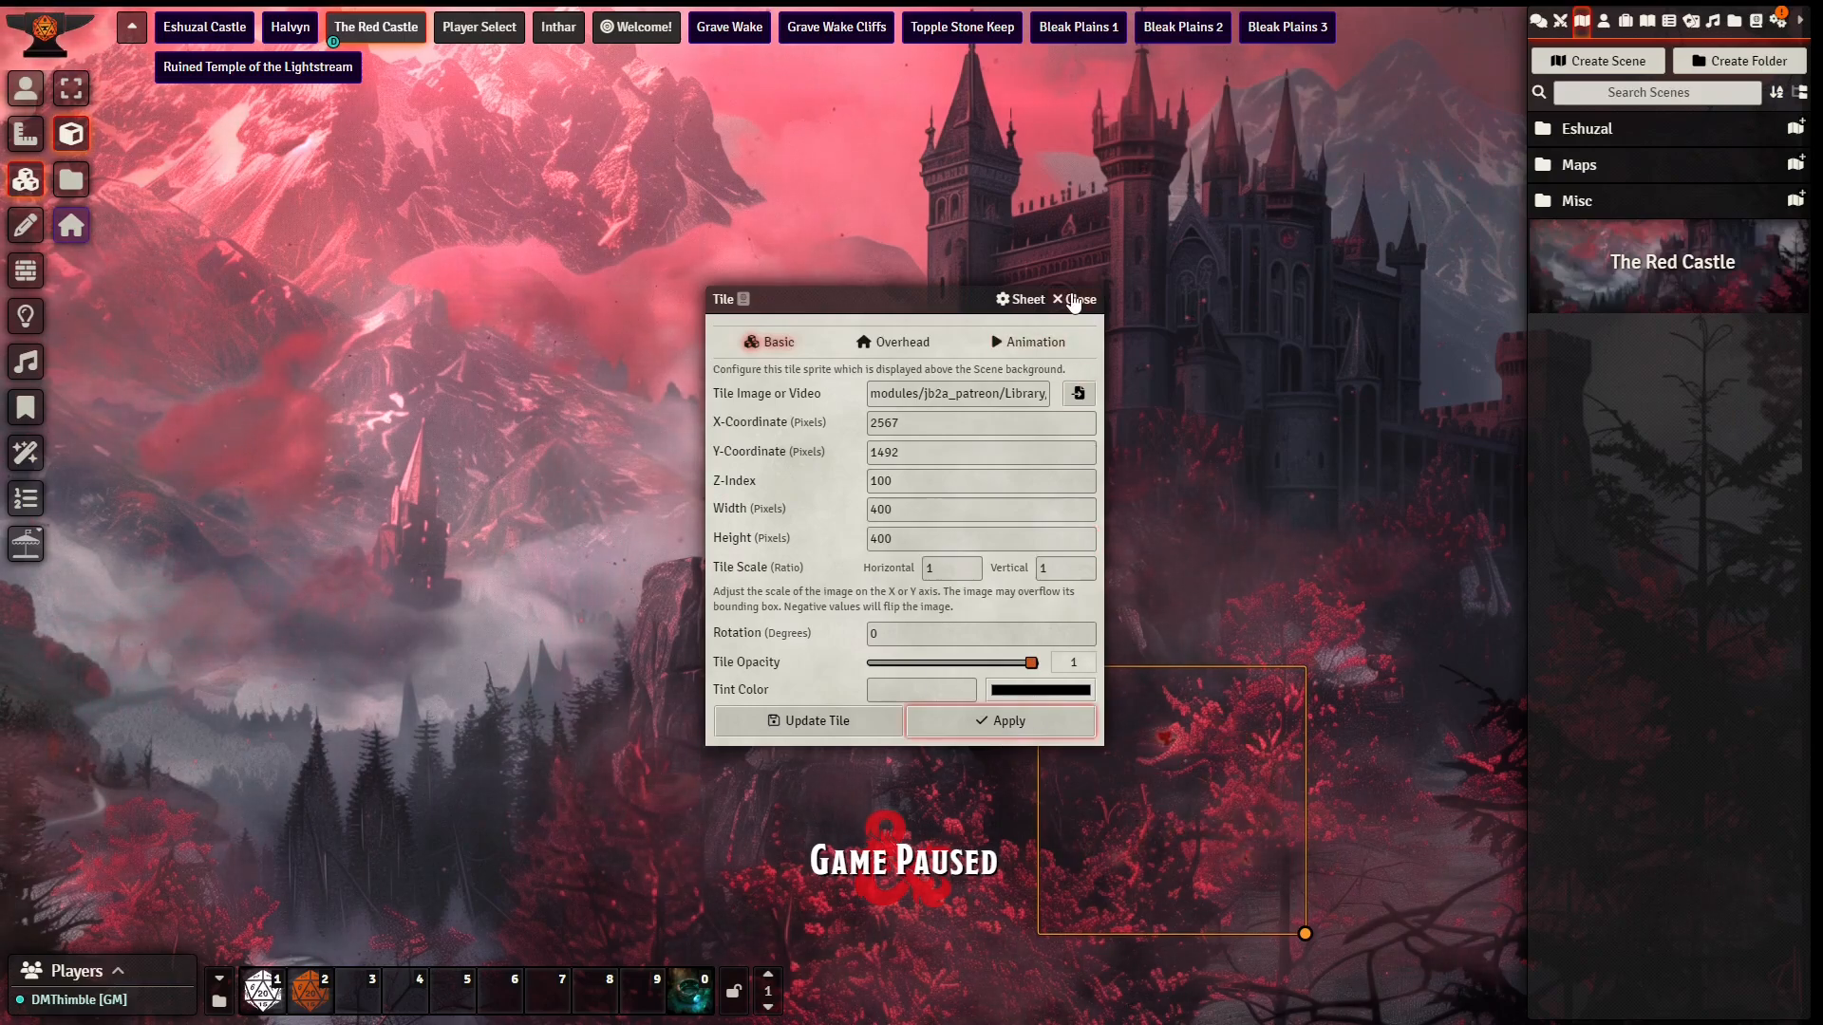
{"action": "key", "text": "Escape"}
Step: Move the butterfly tile to the scene's right-hand trees, paste a copy over the red trees at the lower left, and return to the token controls
{"action": "left_click_drag", "start_coordinate": [1184, 826], "coordinate": [1404, 712]}
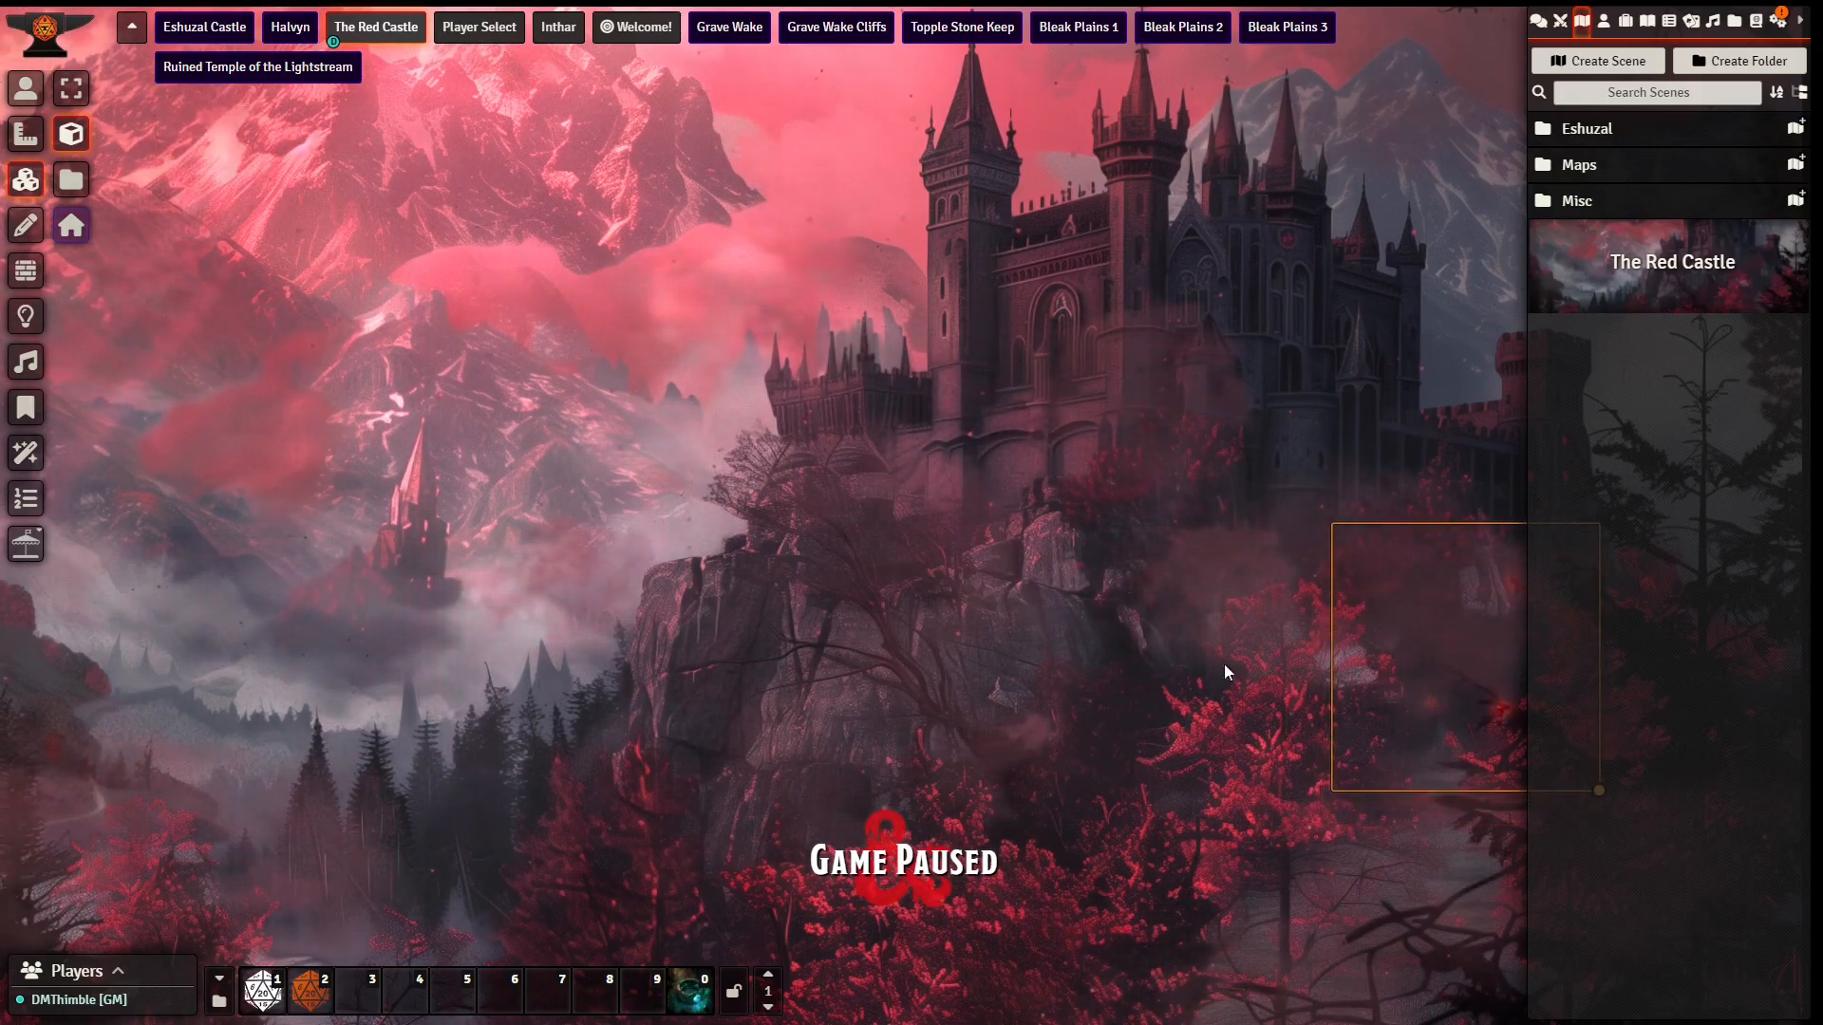
{"action": "key", "text": "ctrl+c"}
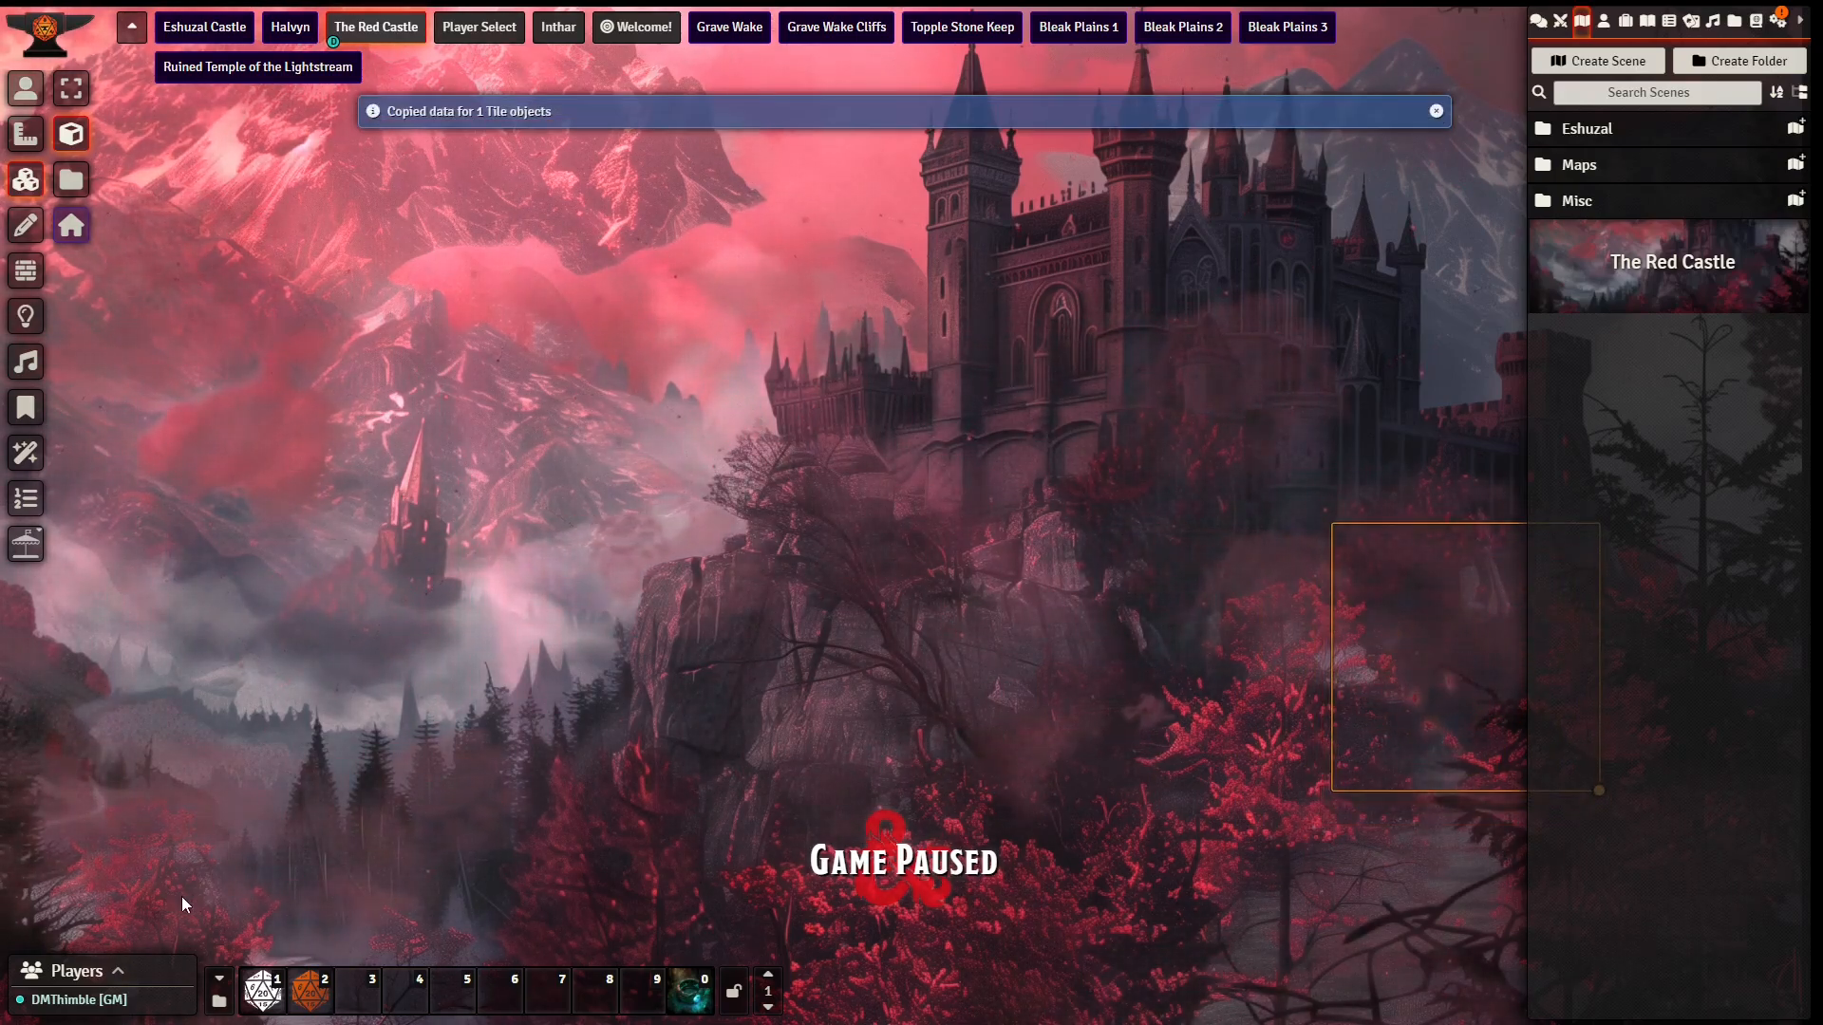
{"action": "key", "text": "ctrl+v"}
{"action": "left_click_drag", "start_coordinate": [297, 900], "coordinate": [99, 792]}
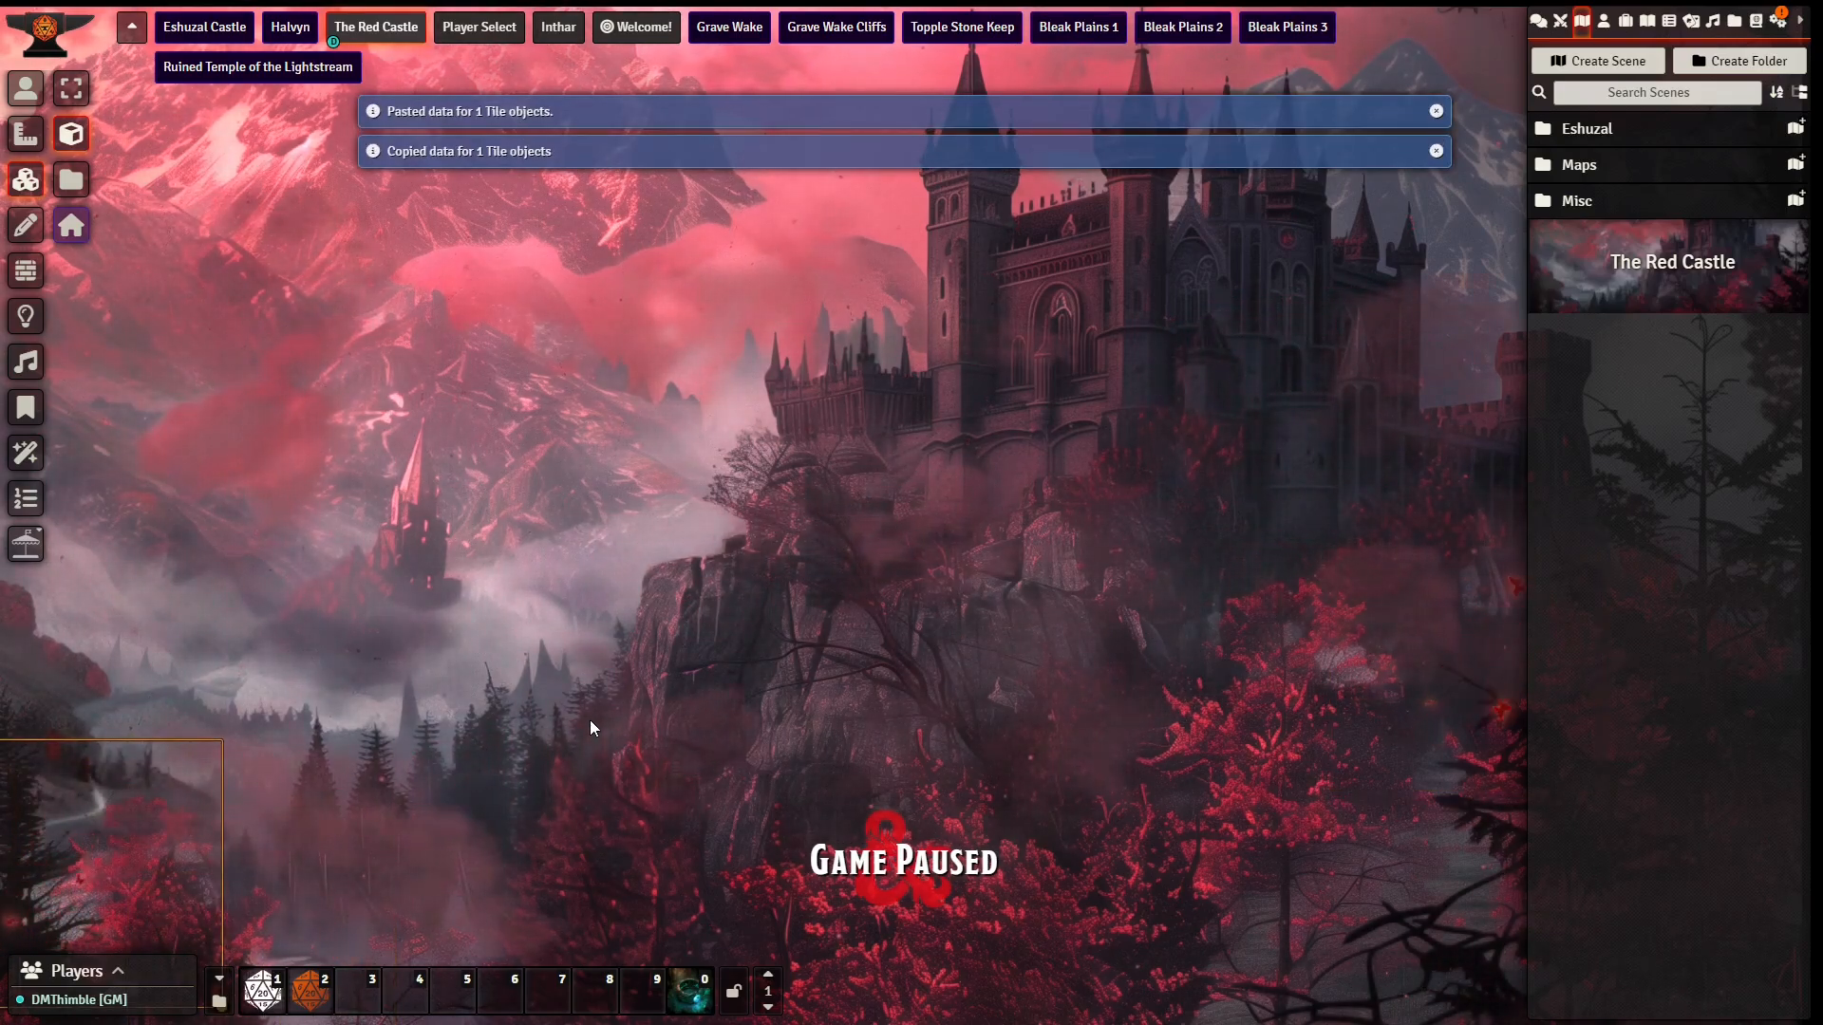
{"action": "left_click", "coordinate": [26, 88]}
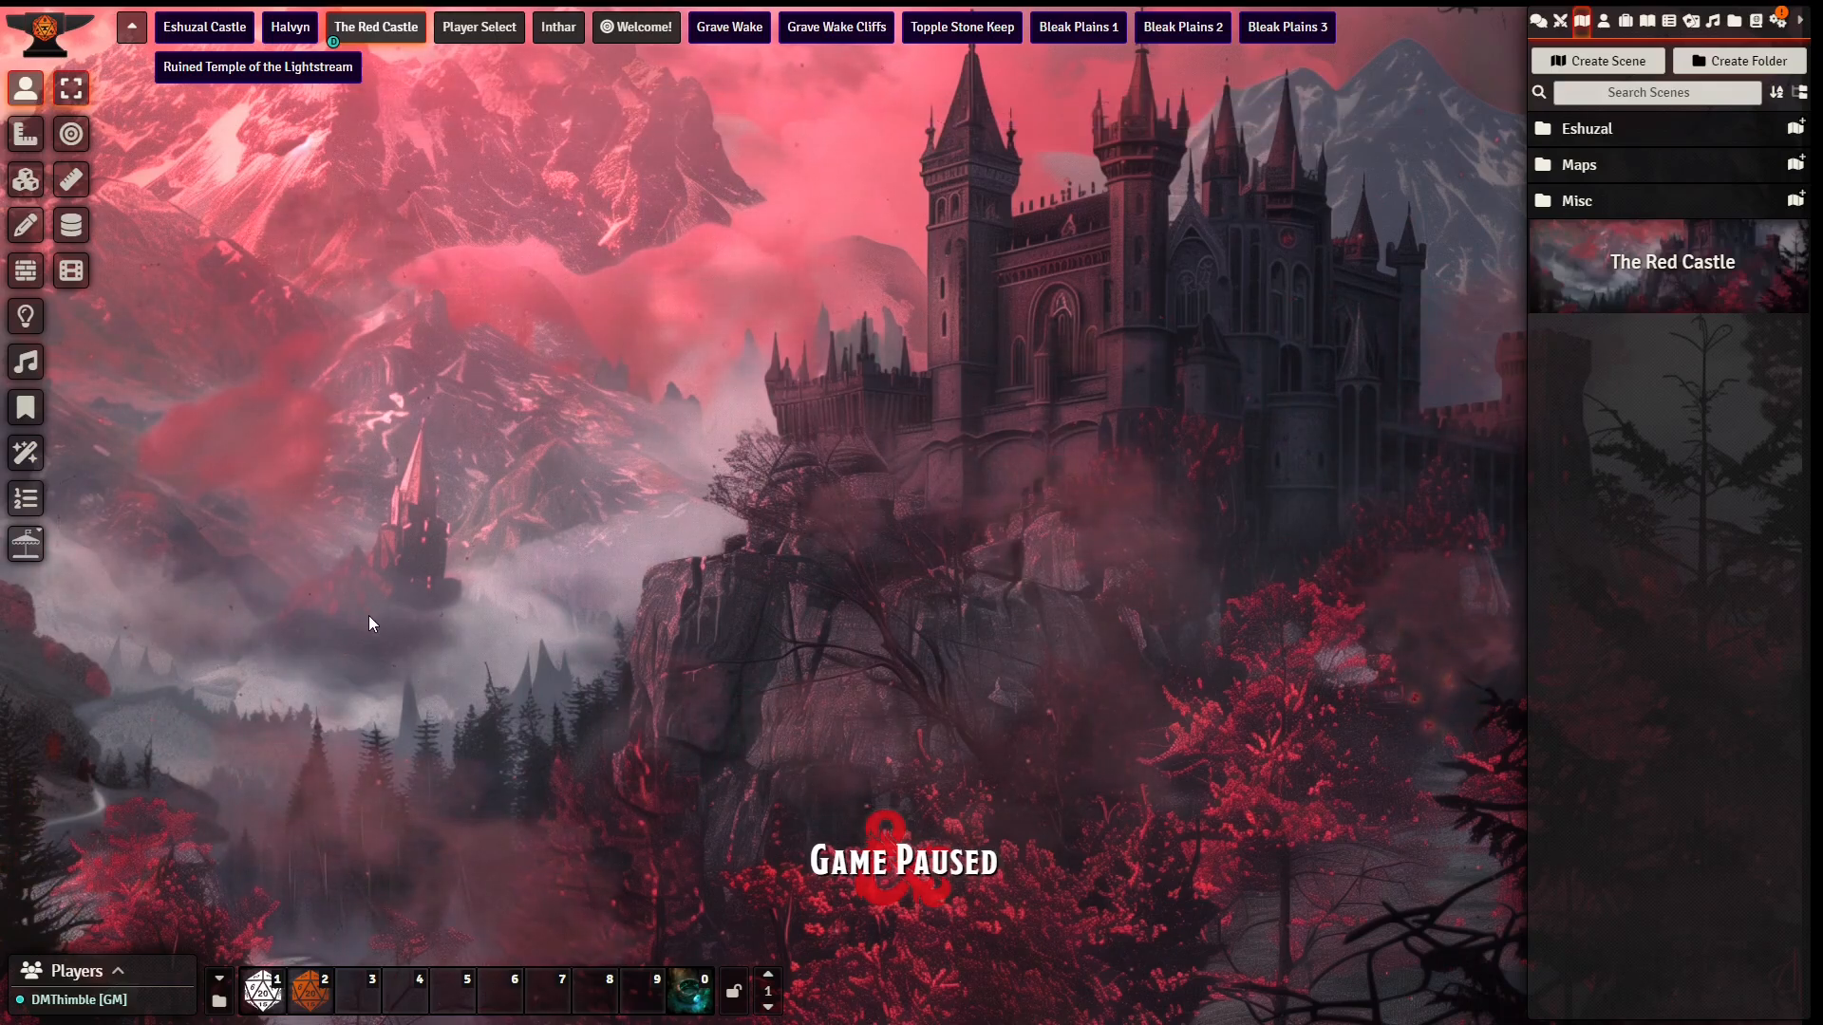